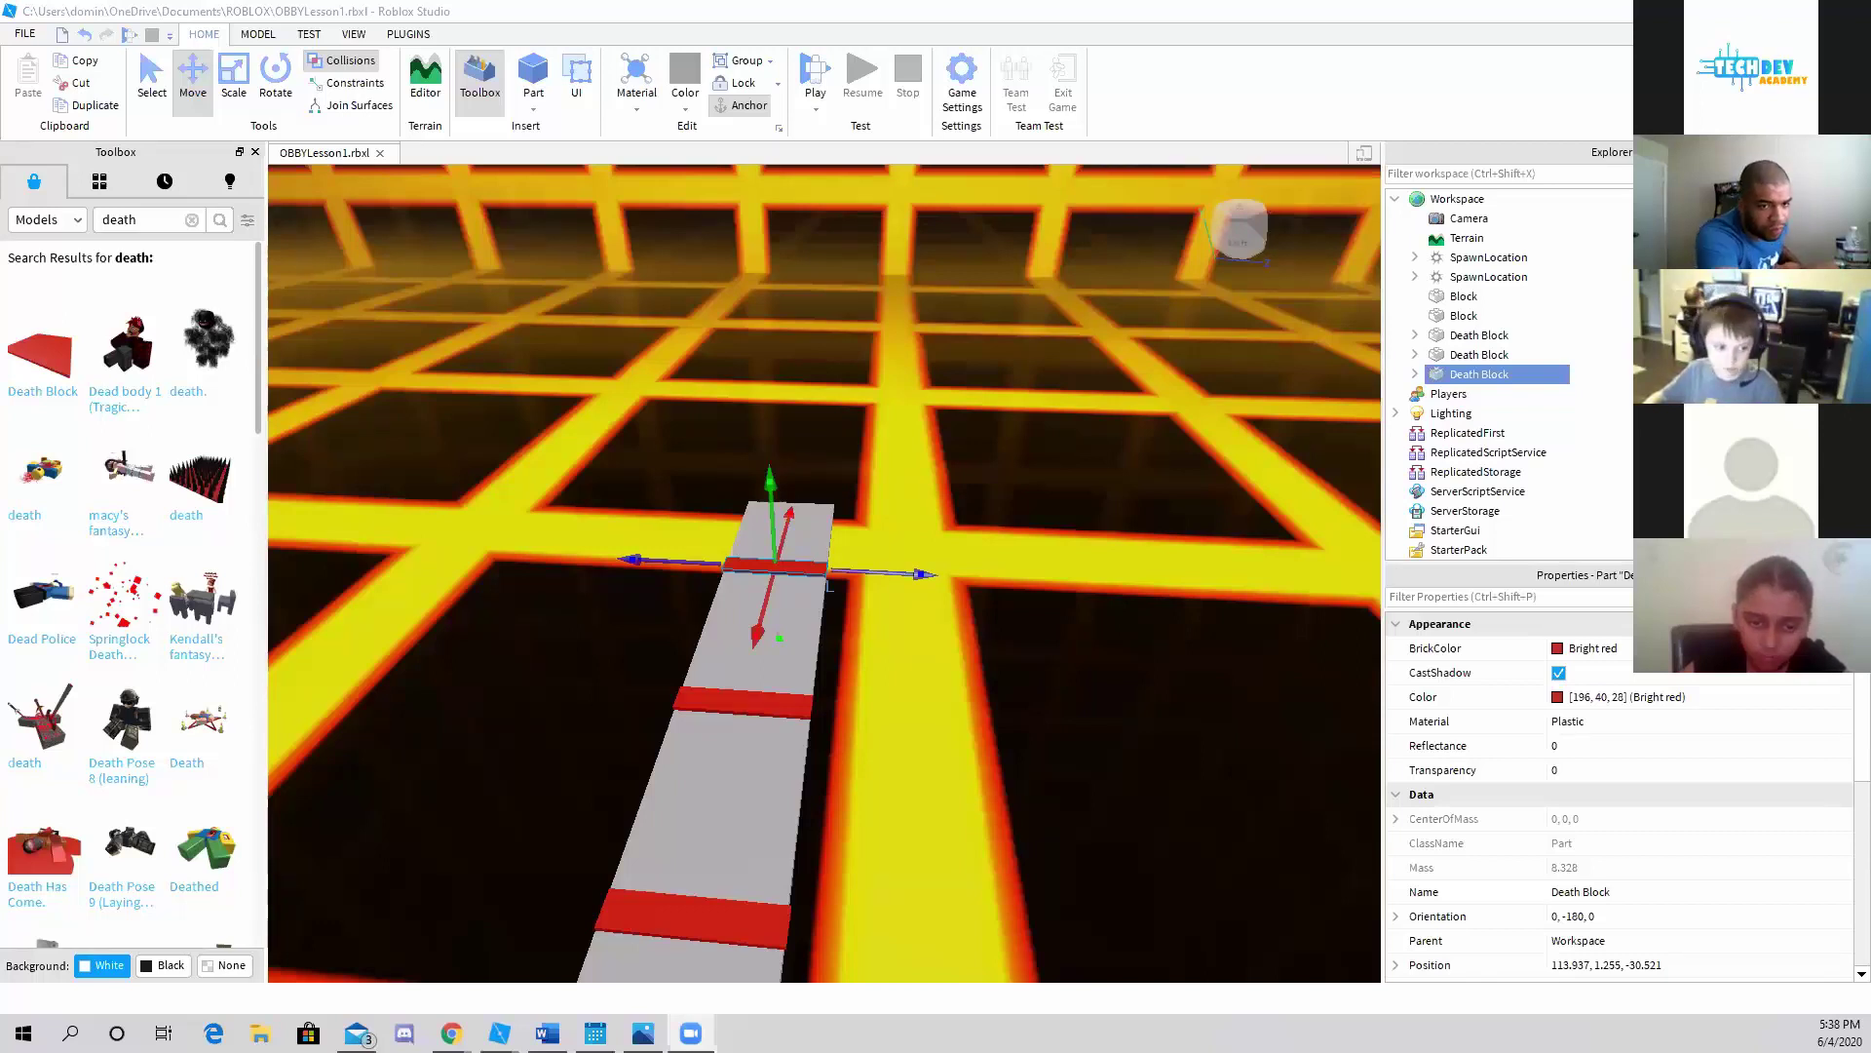
# Zoom out and orbit back along the striped death-block strip until the spawn pads are visible
pyautogui.scroll(-2, 829, 760)
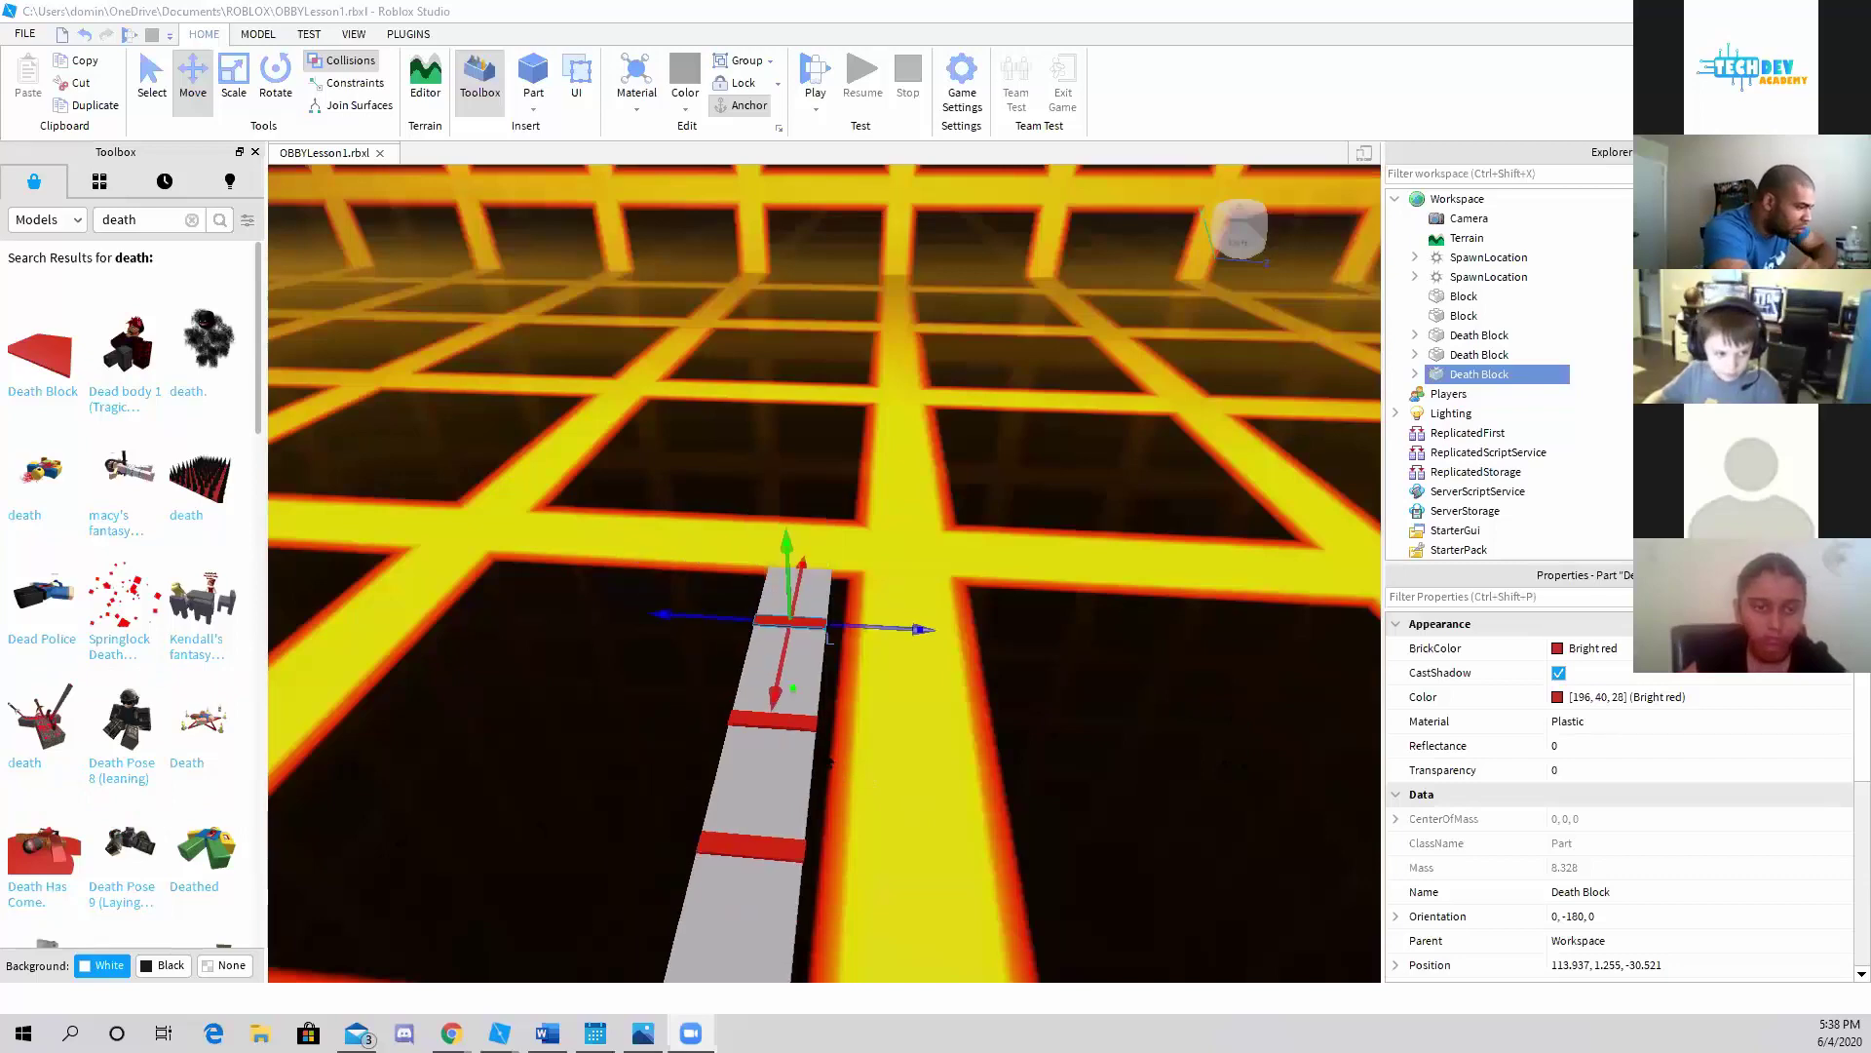
pyautogui.moveTo(831, 759)
pyautogui.mouseDown(button='right')
pyautogui.moveTo(712, 743)
pyautogui.moveTo(741, 750)
pyautogui.mouseUp(button='right')
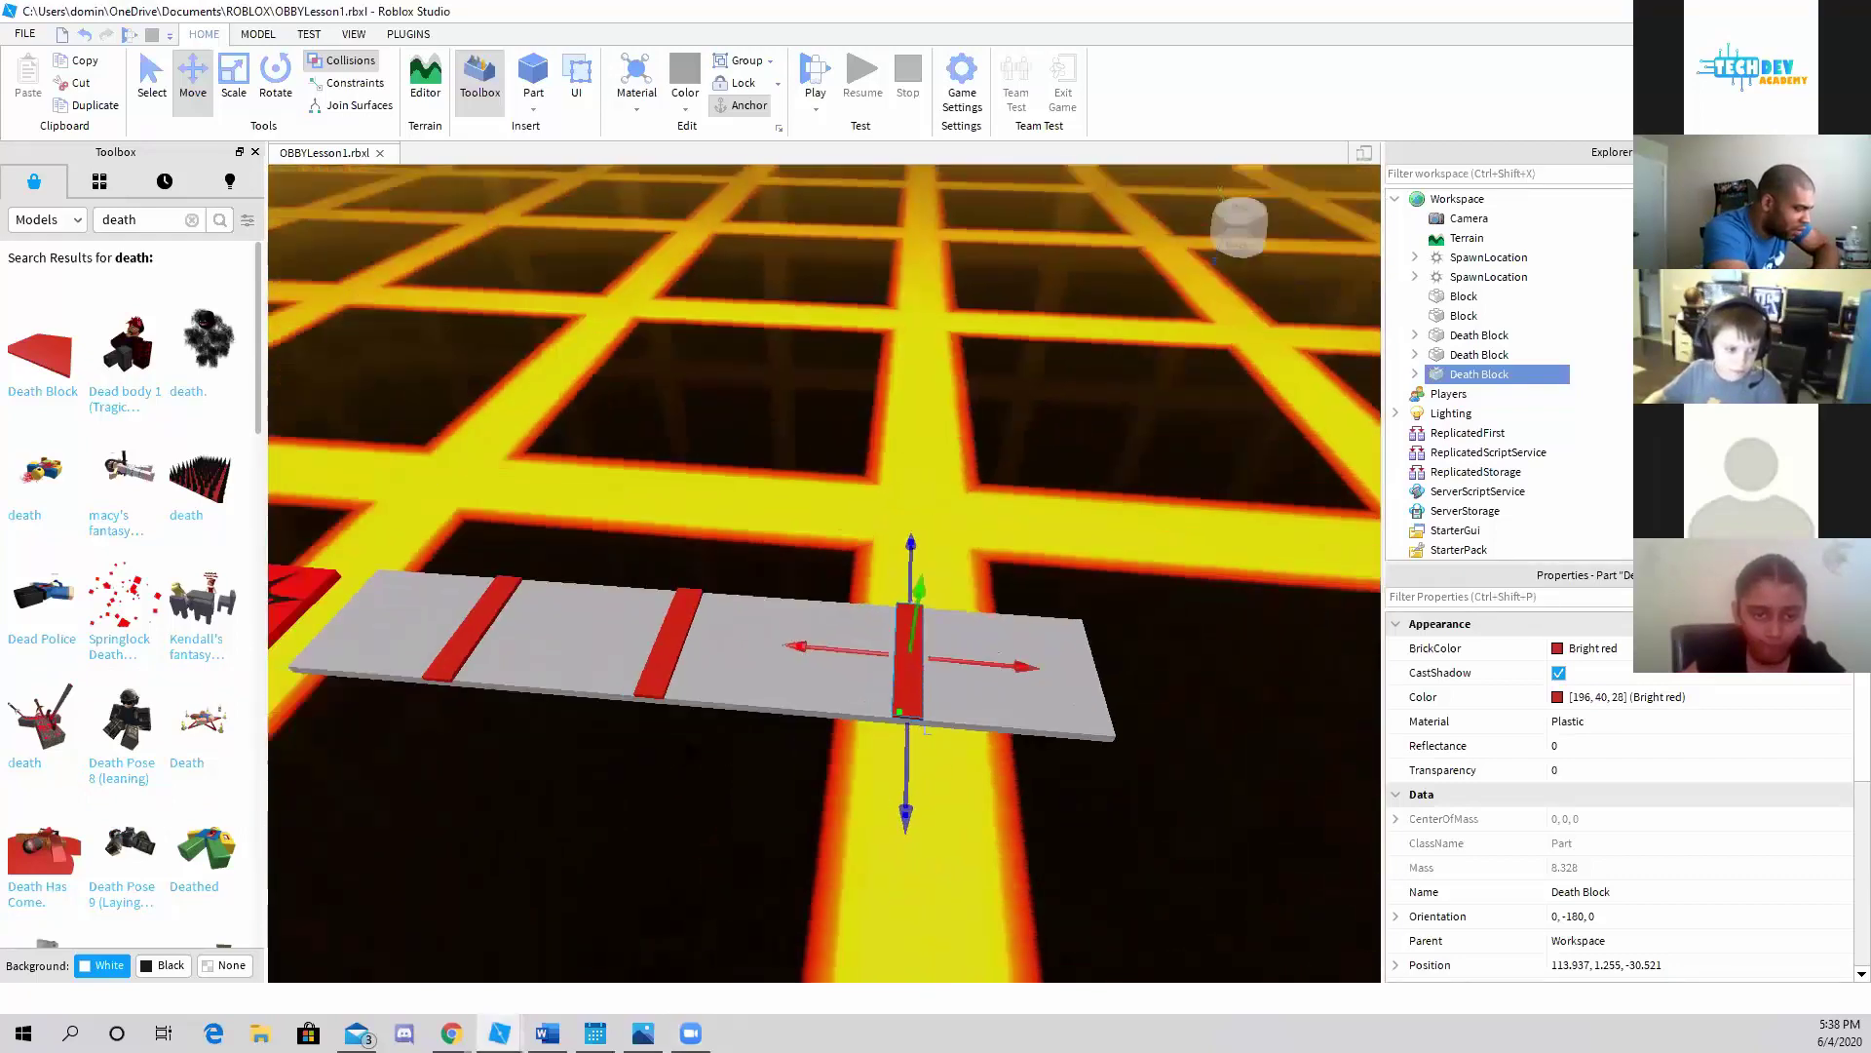
pyautogui.press('d')
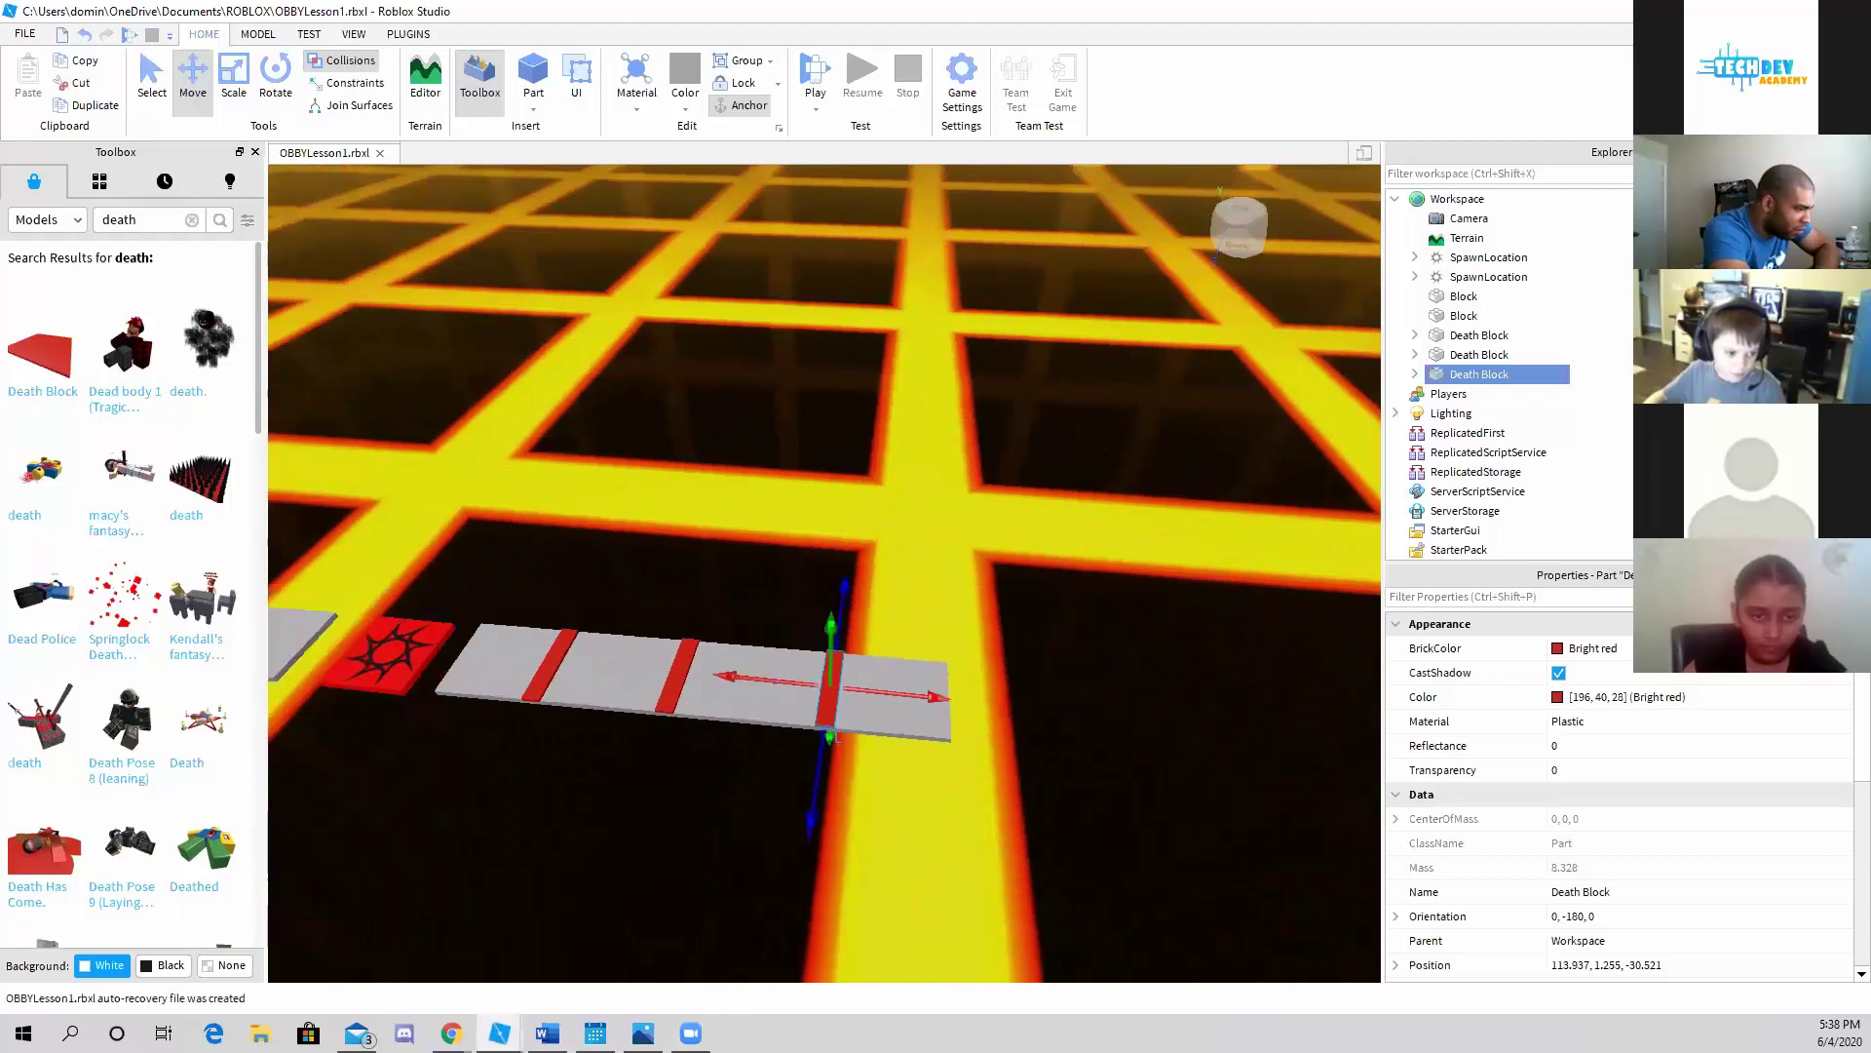
pyautogui.moveTo(796, 608); pyautogui.dragTo(795, 607, button='right')
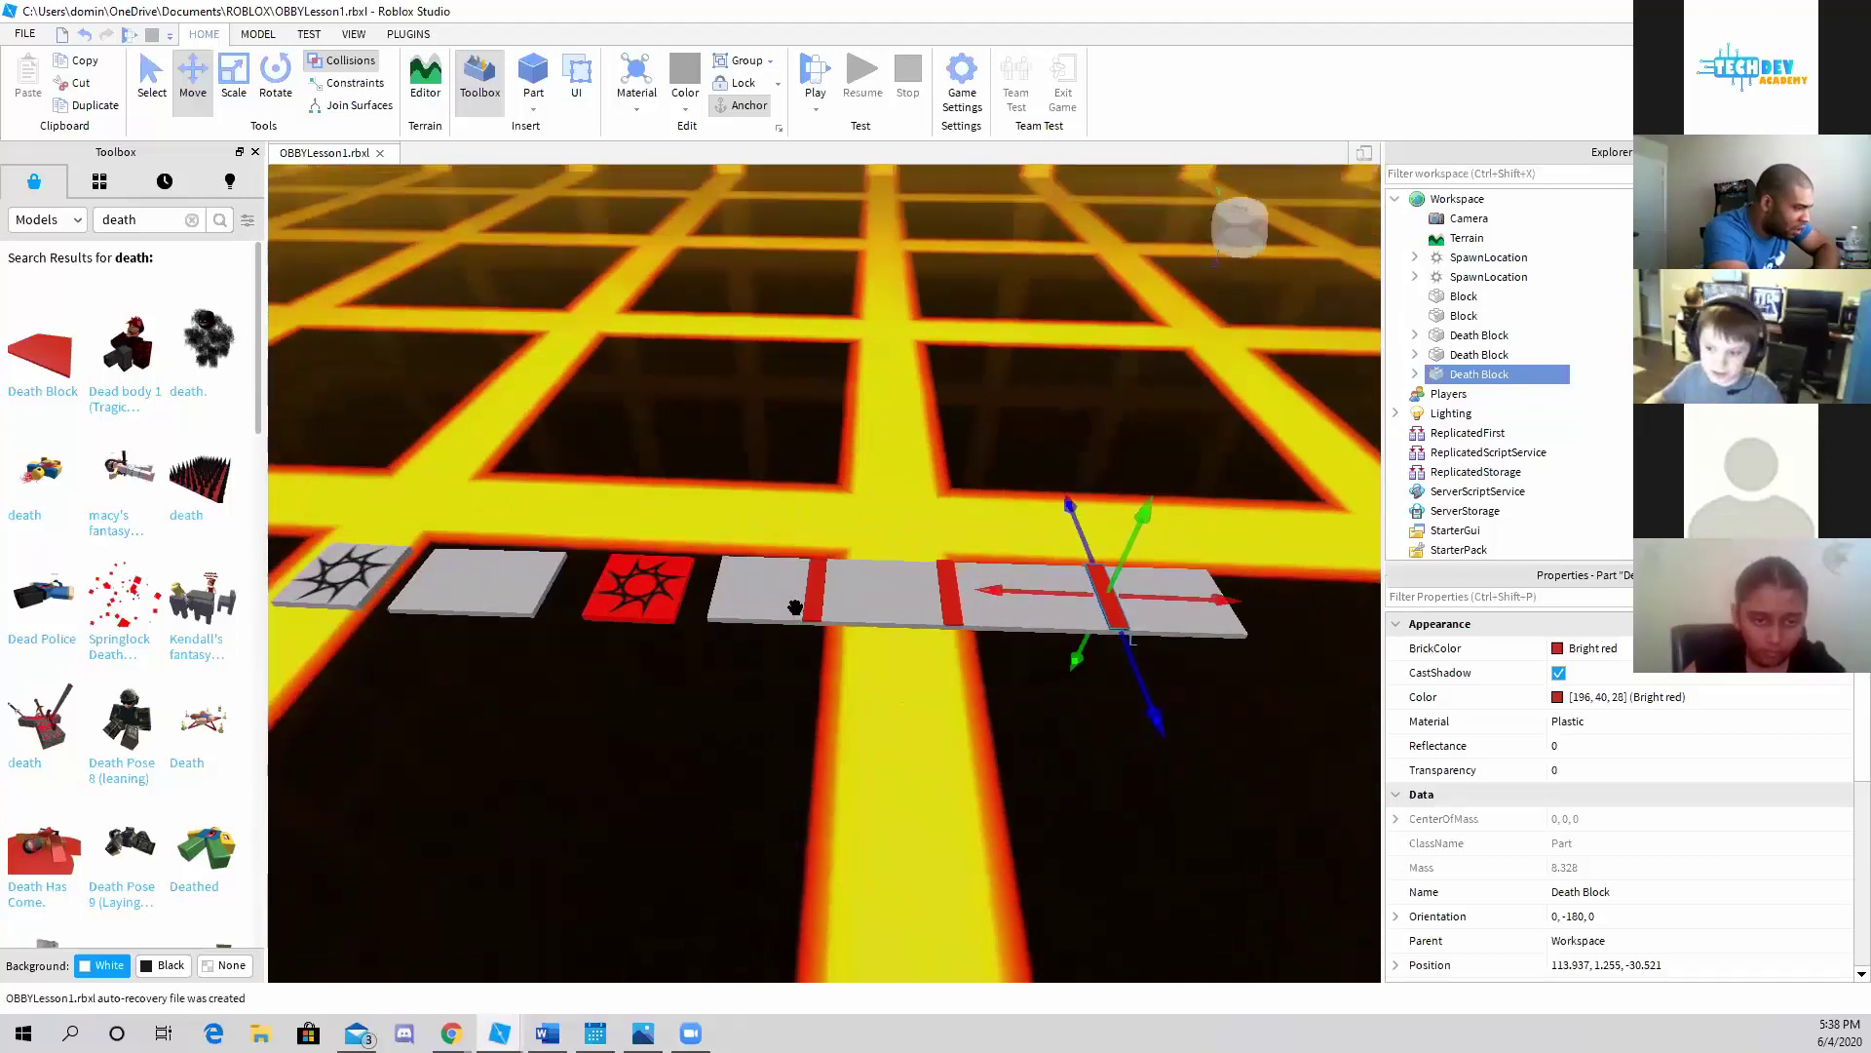
# Duplicate the red spawn pad and line the copy up just past the strip's far end
pyautogui.click(652, 605)
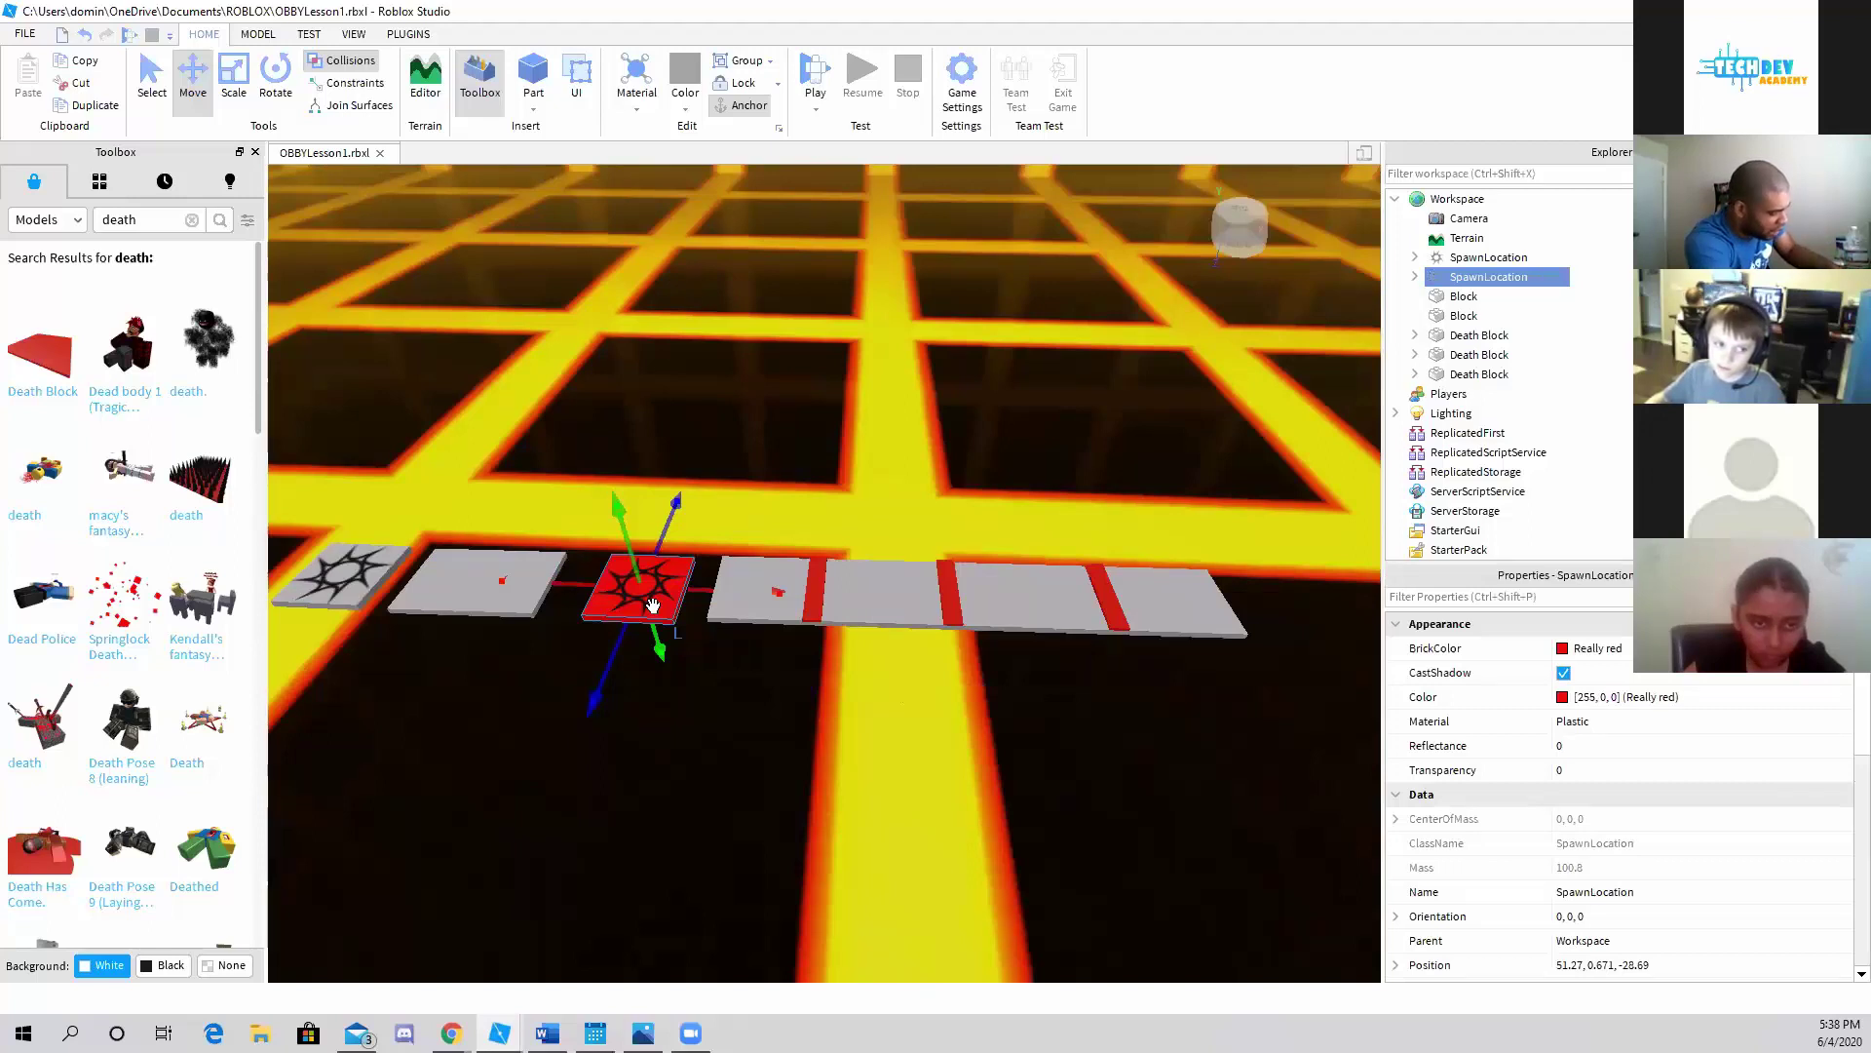
pyautogui.hotkey('ctrl', 'd')
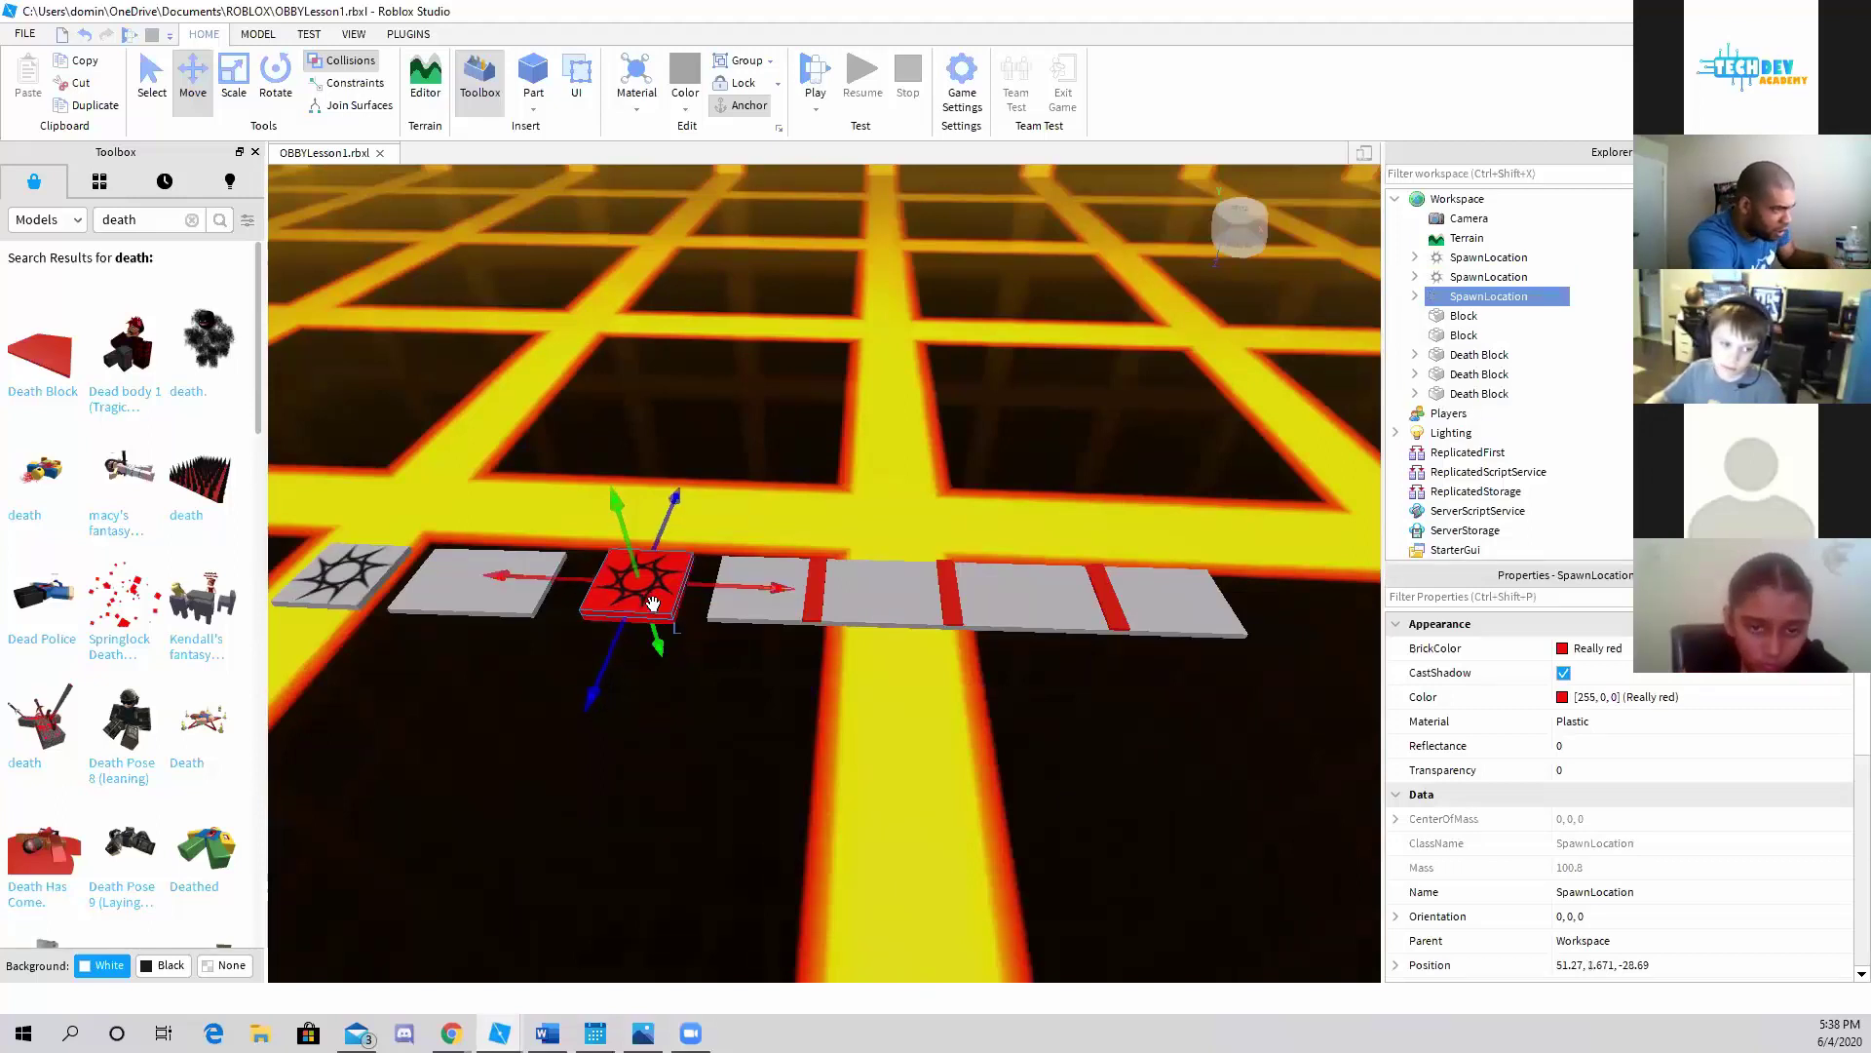
pyautogui.moveTo(726, 584)
pyautogui.mouseDown()
pyautogui.moveTo(1279, 579)
pyautogui.moveTo(1090, 712)
pyautogui.mouseUp()
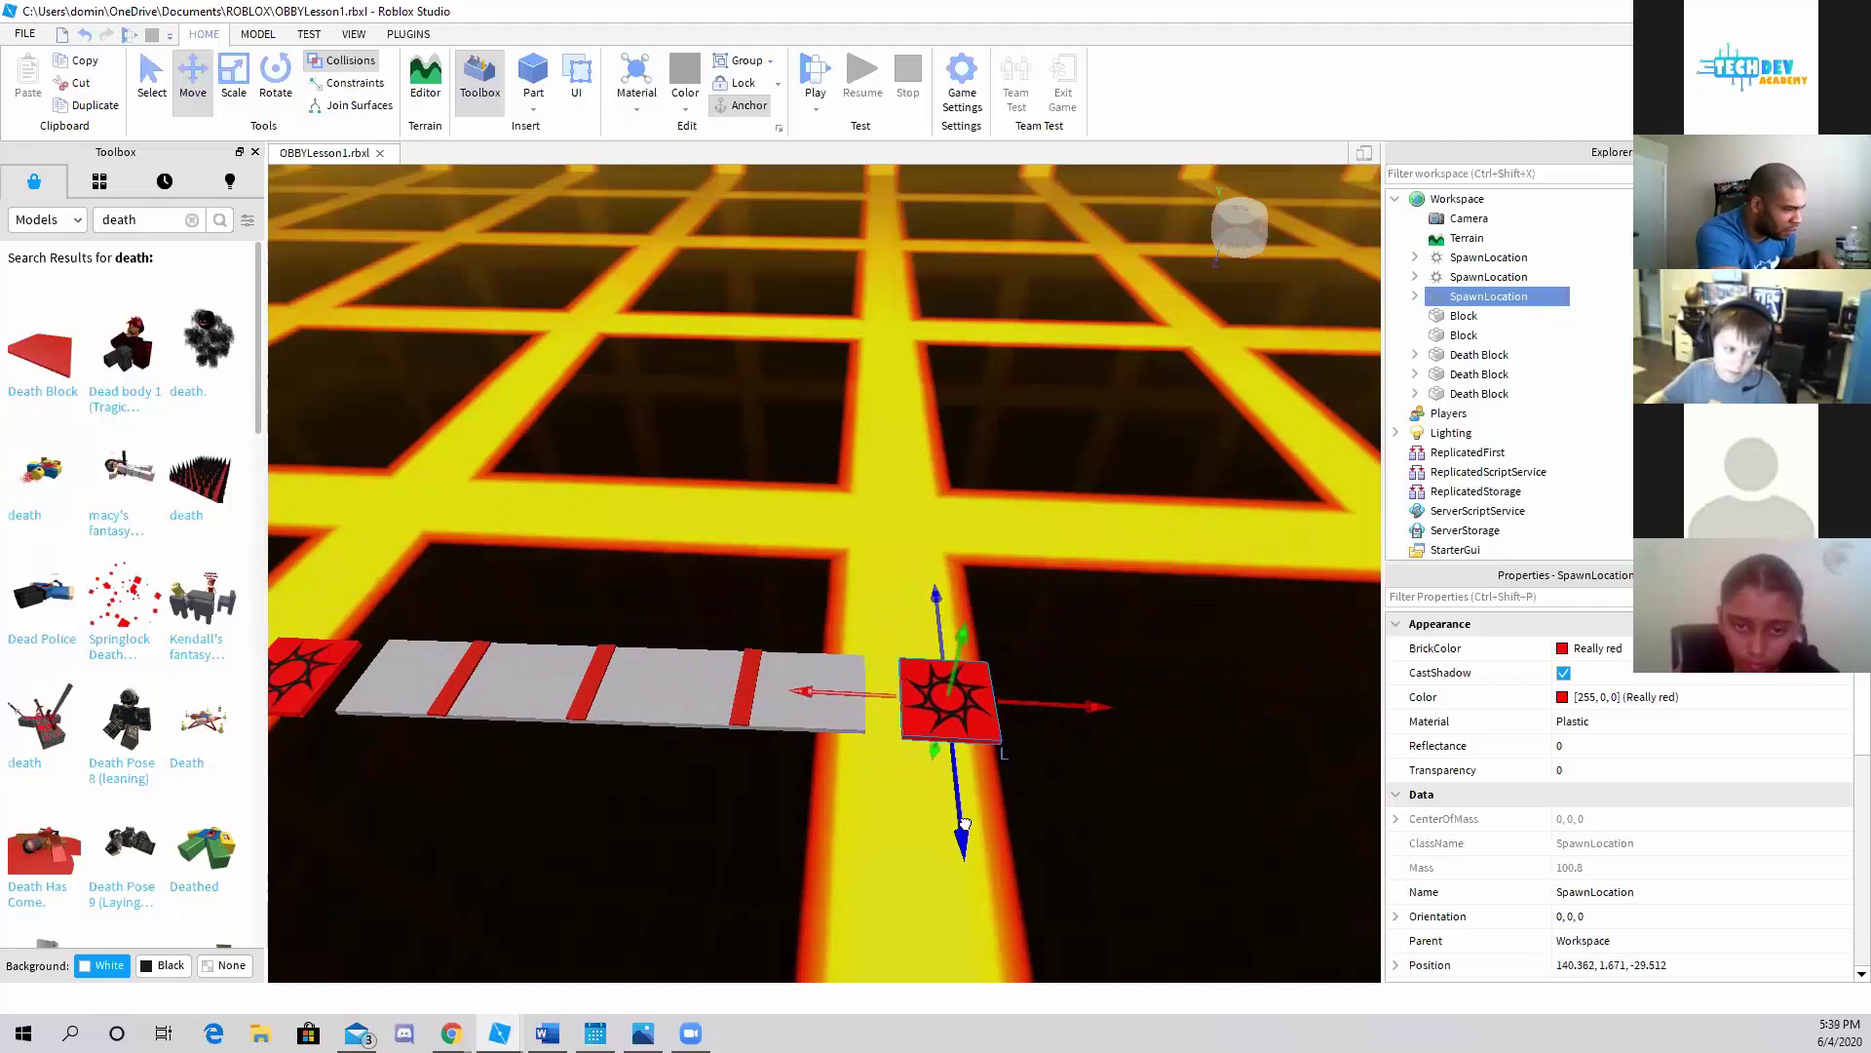
pyautogui.moveTo(951, 702); pyautogui.dragTo(952, 665)
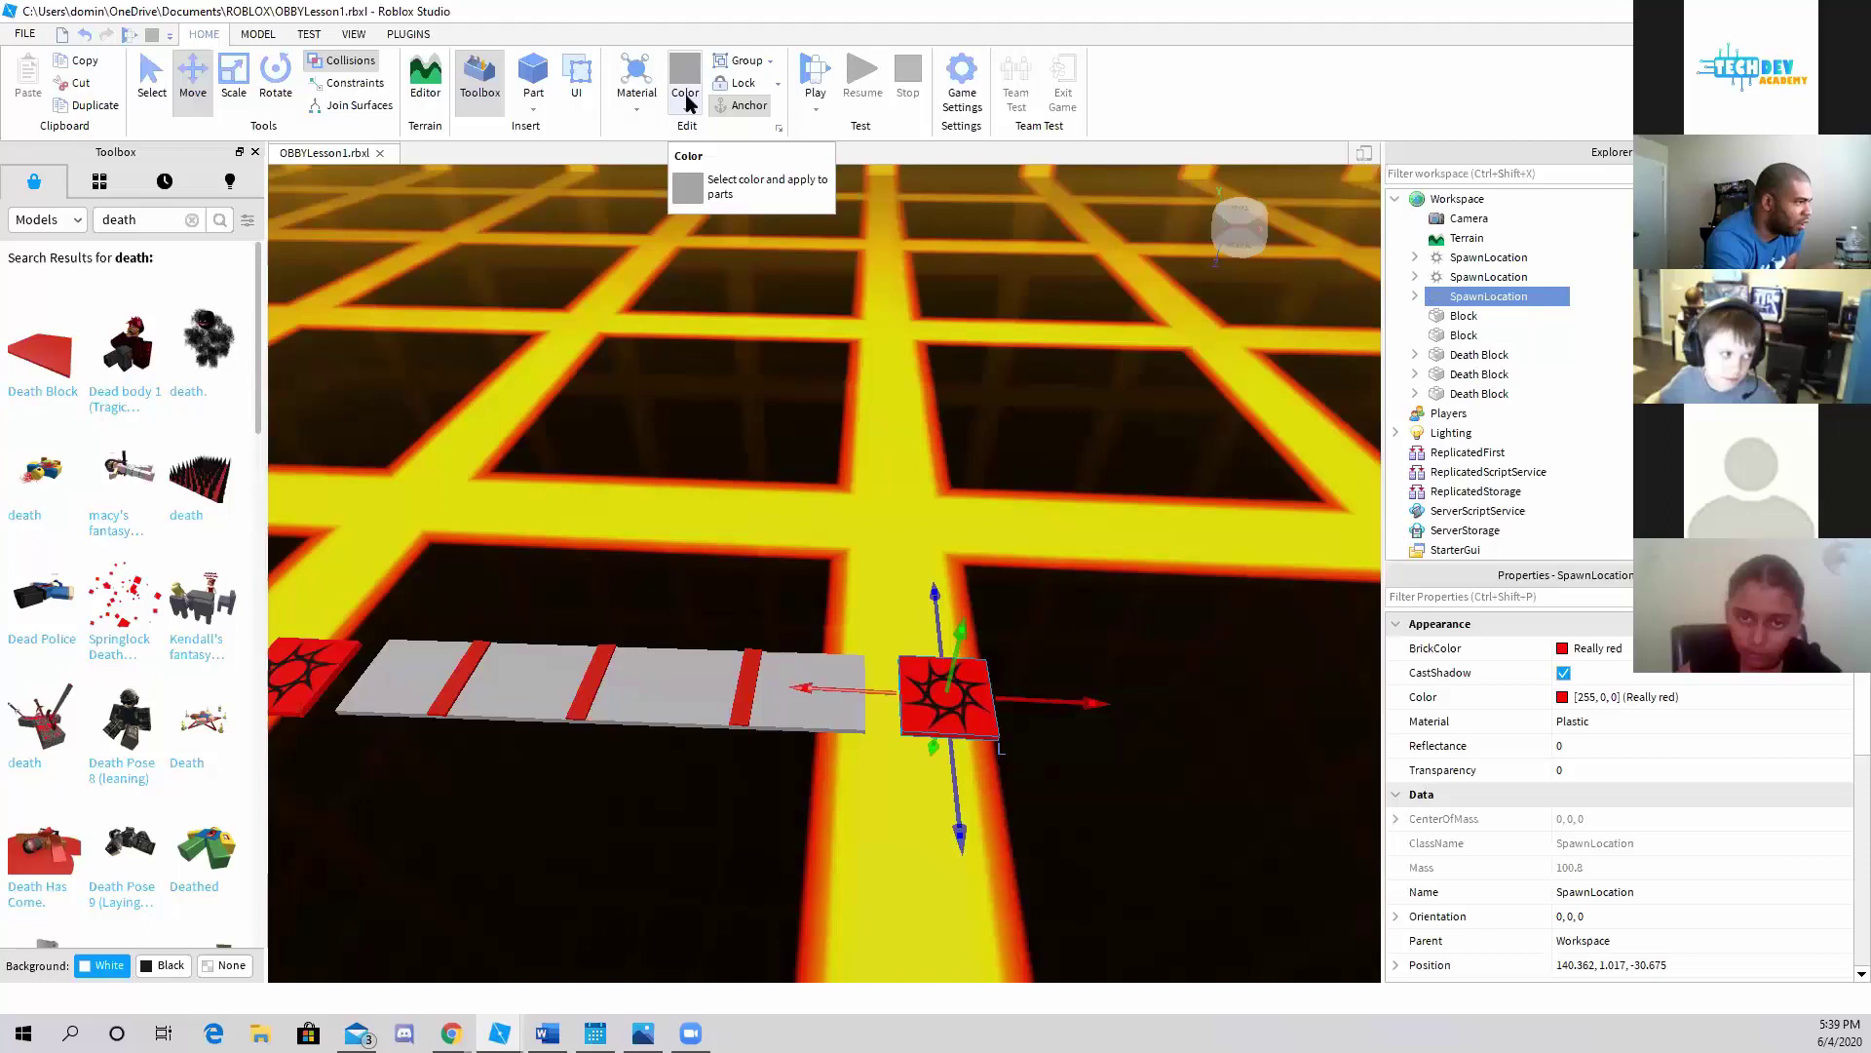
# Recolour the copied end-of-strip spawn pad from red to Institutional white
pyautogui.click(688, 109)
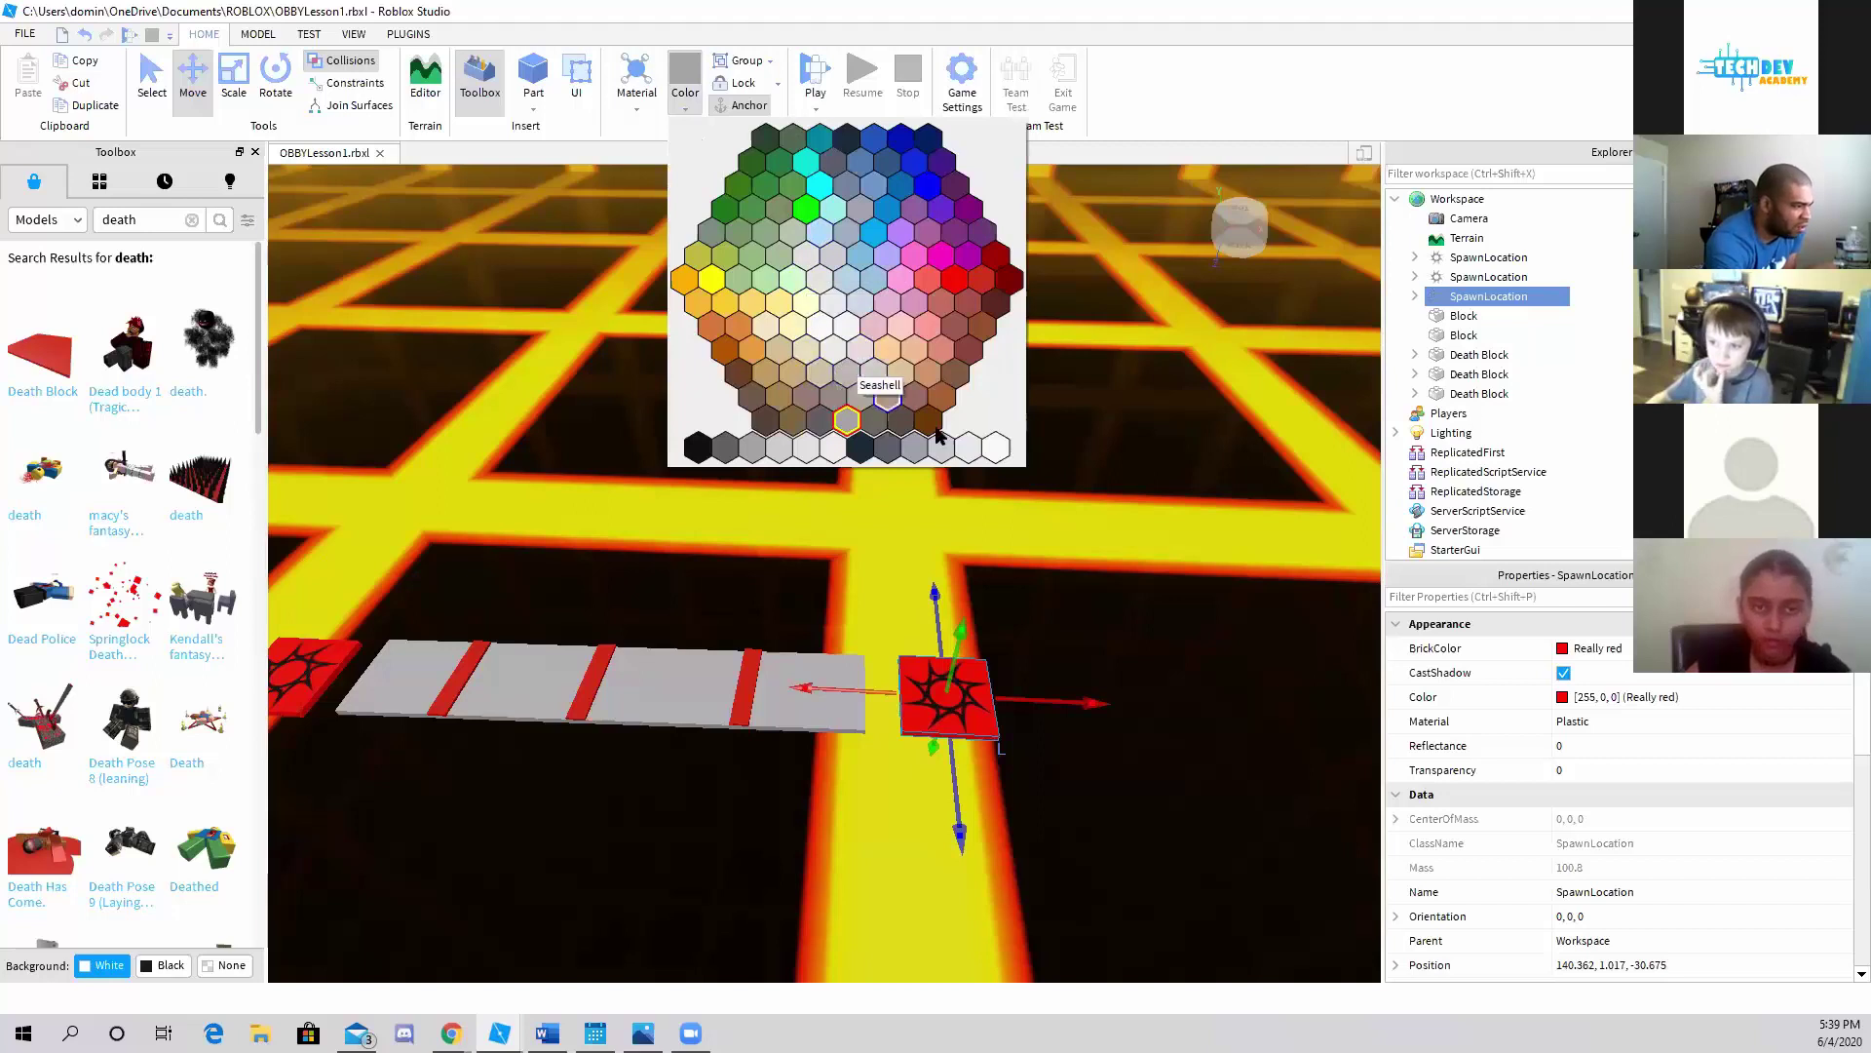
pyautogui.click(1000, 452)
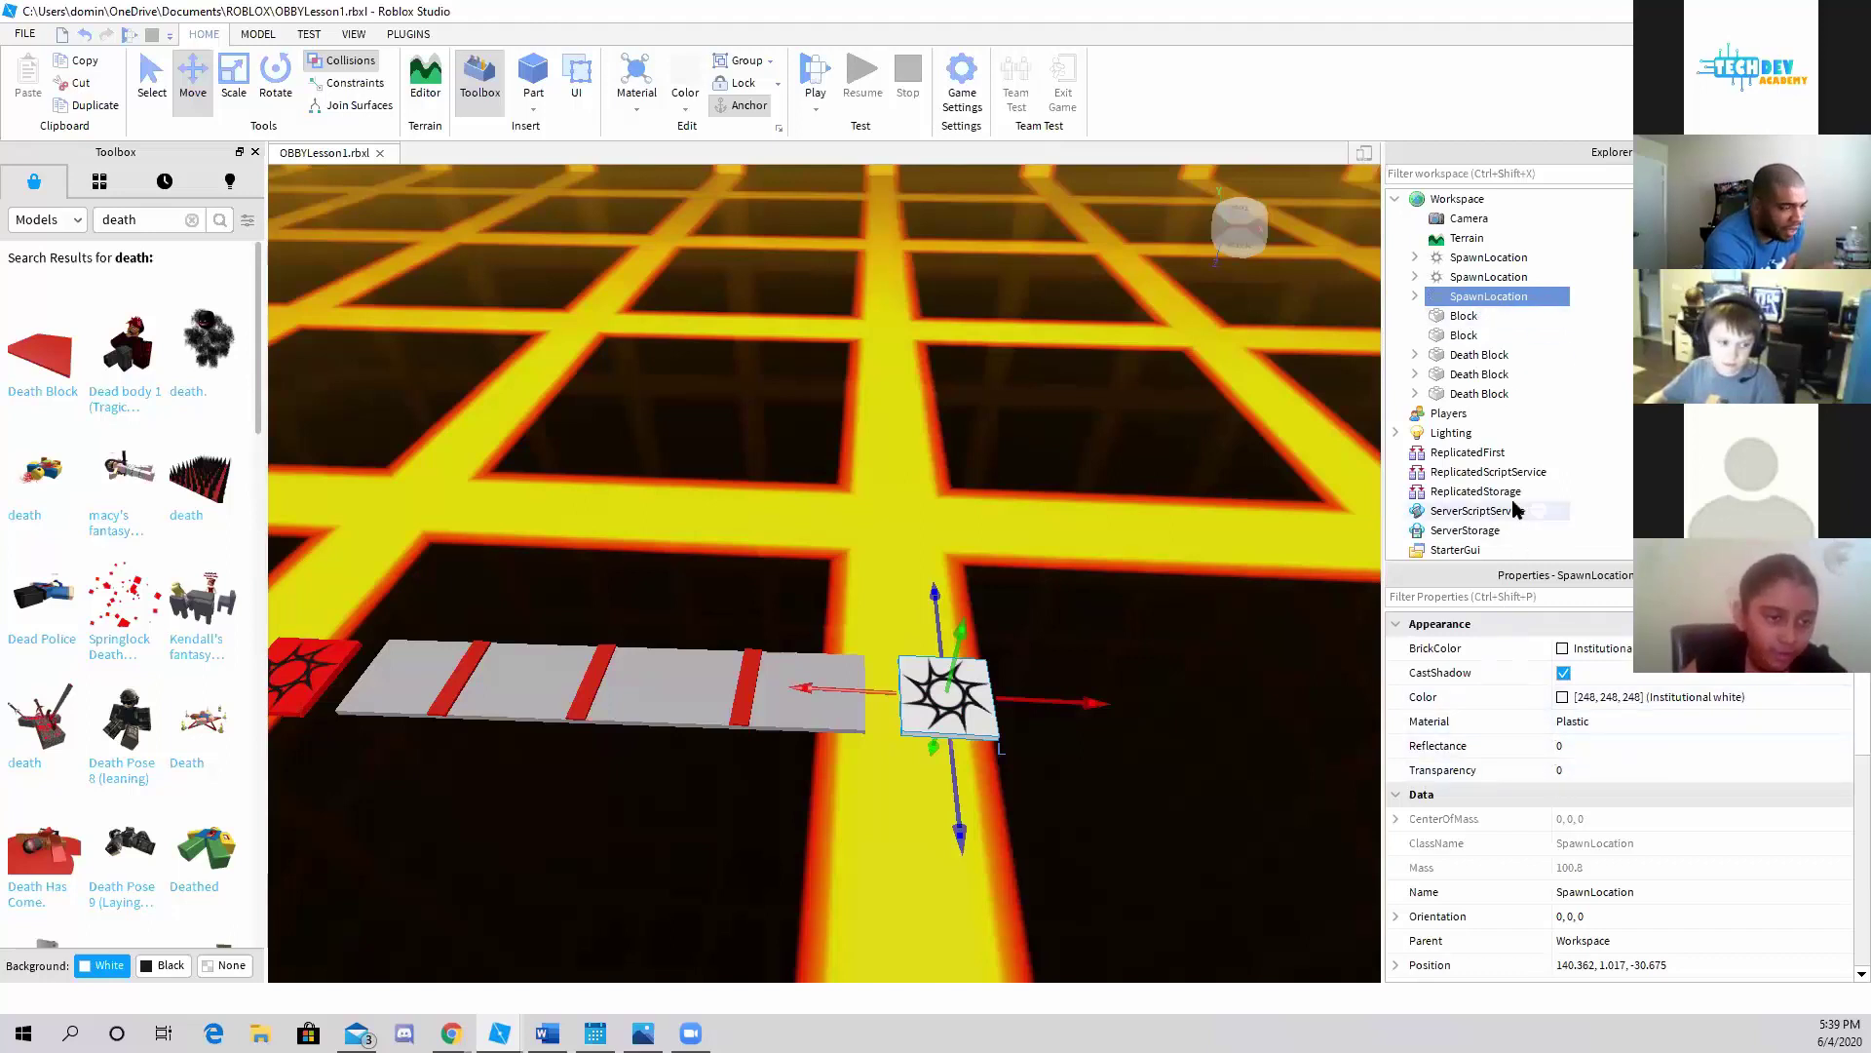
# Expand the Teams folder in Explorer and insert a new Team under it
pyautogui.scroll(-3, 1480, 492)
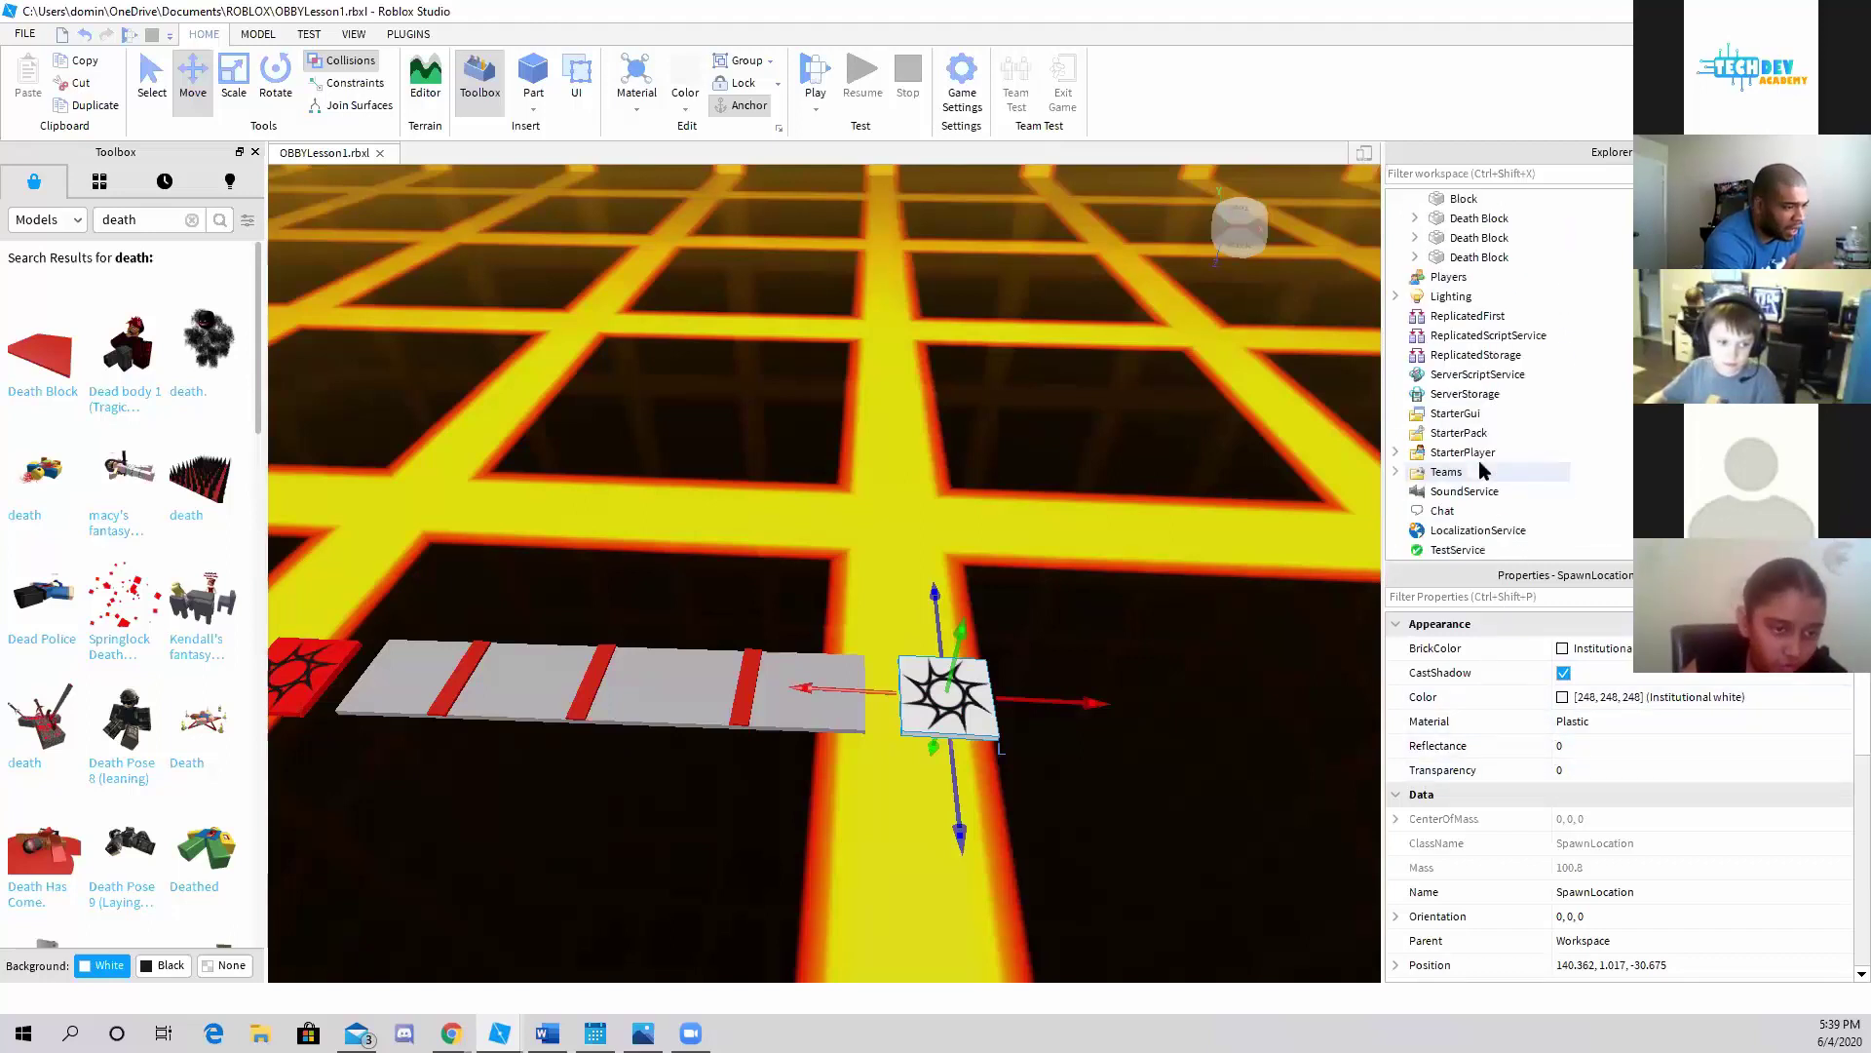
pyautogui.click(1395, 472)
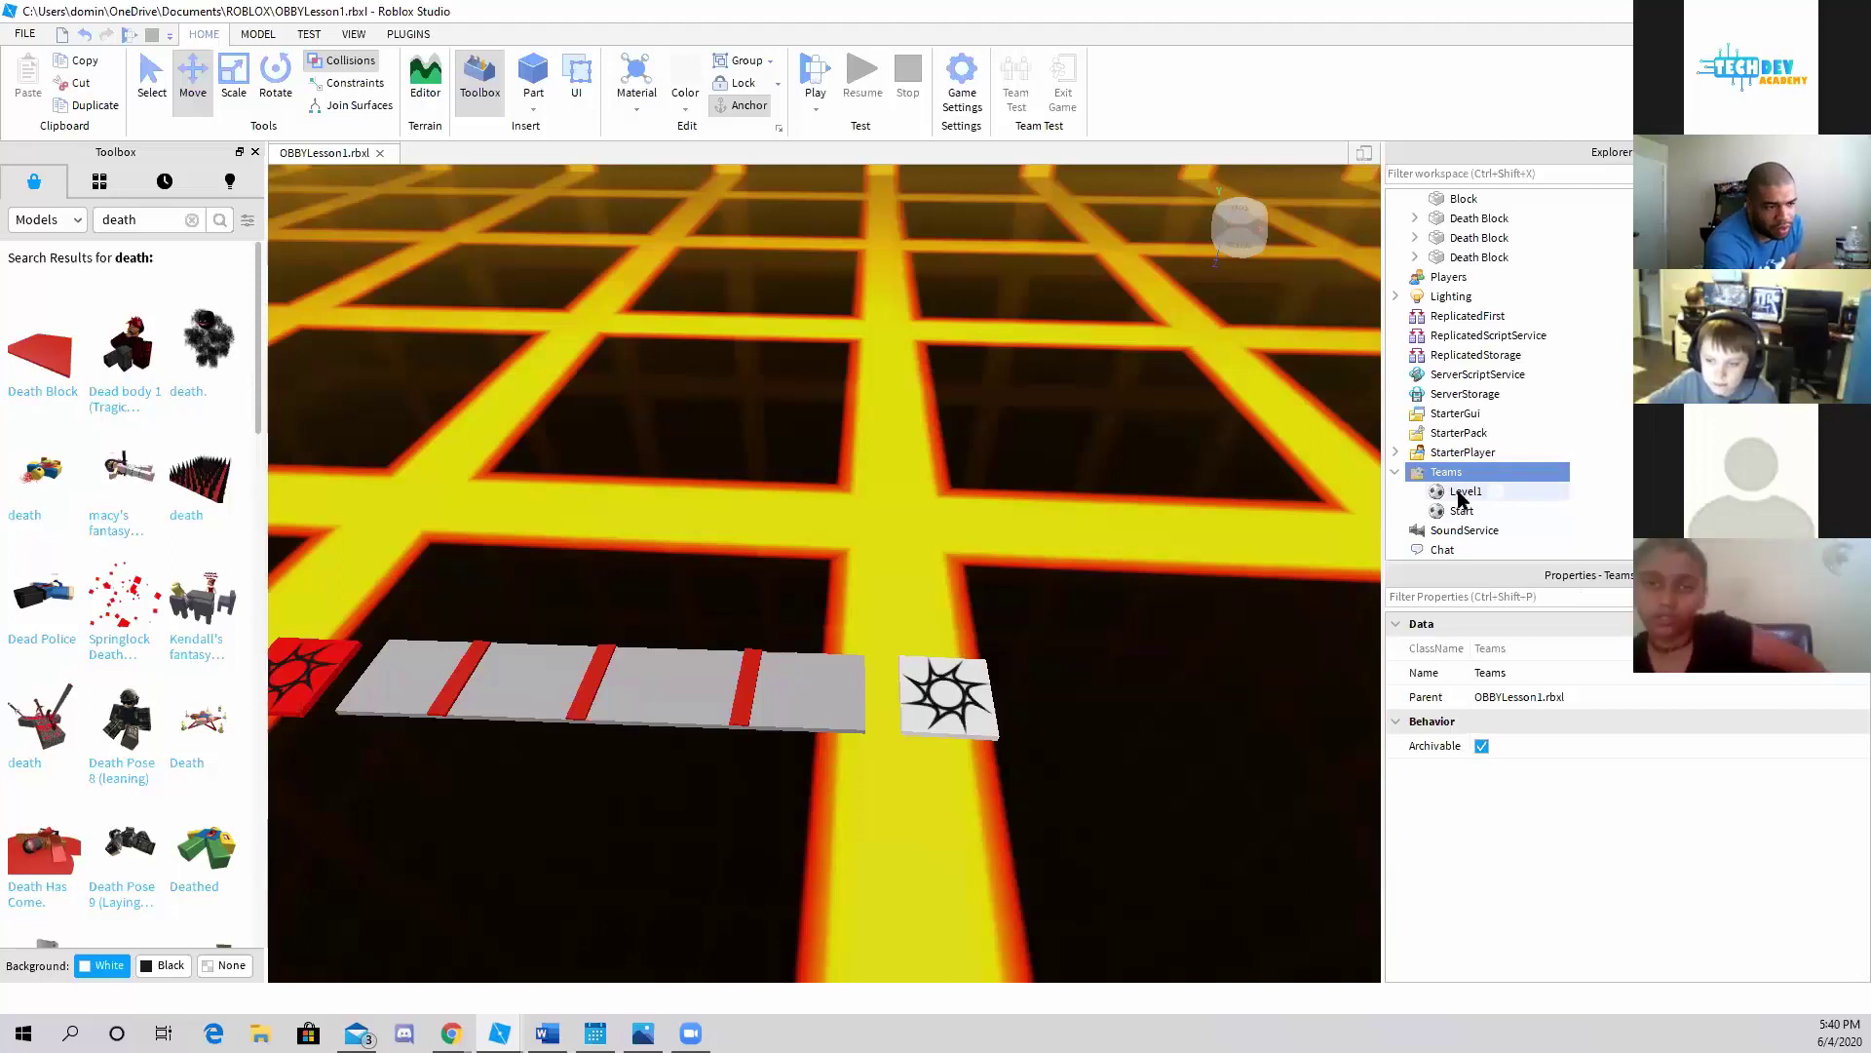
pyautogui.moveTo(1477, 472)
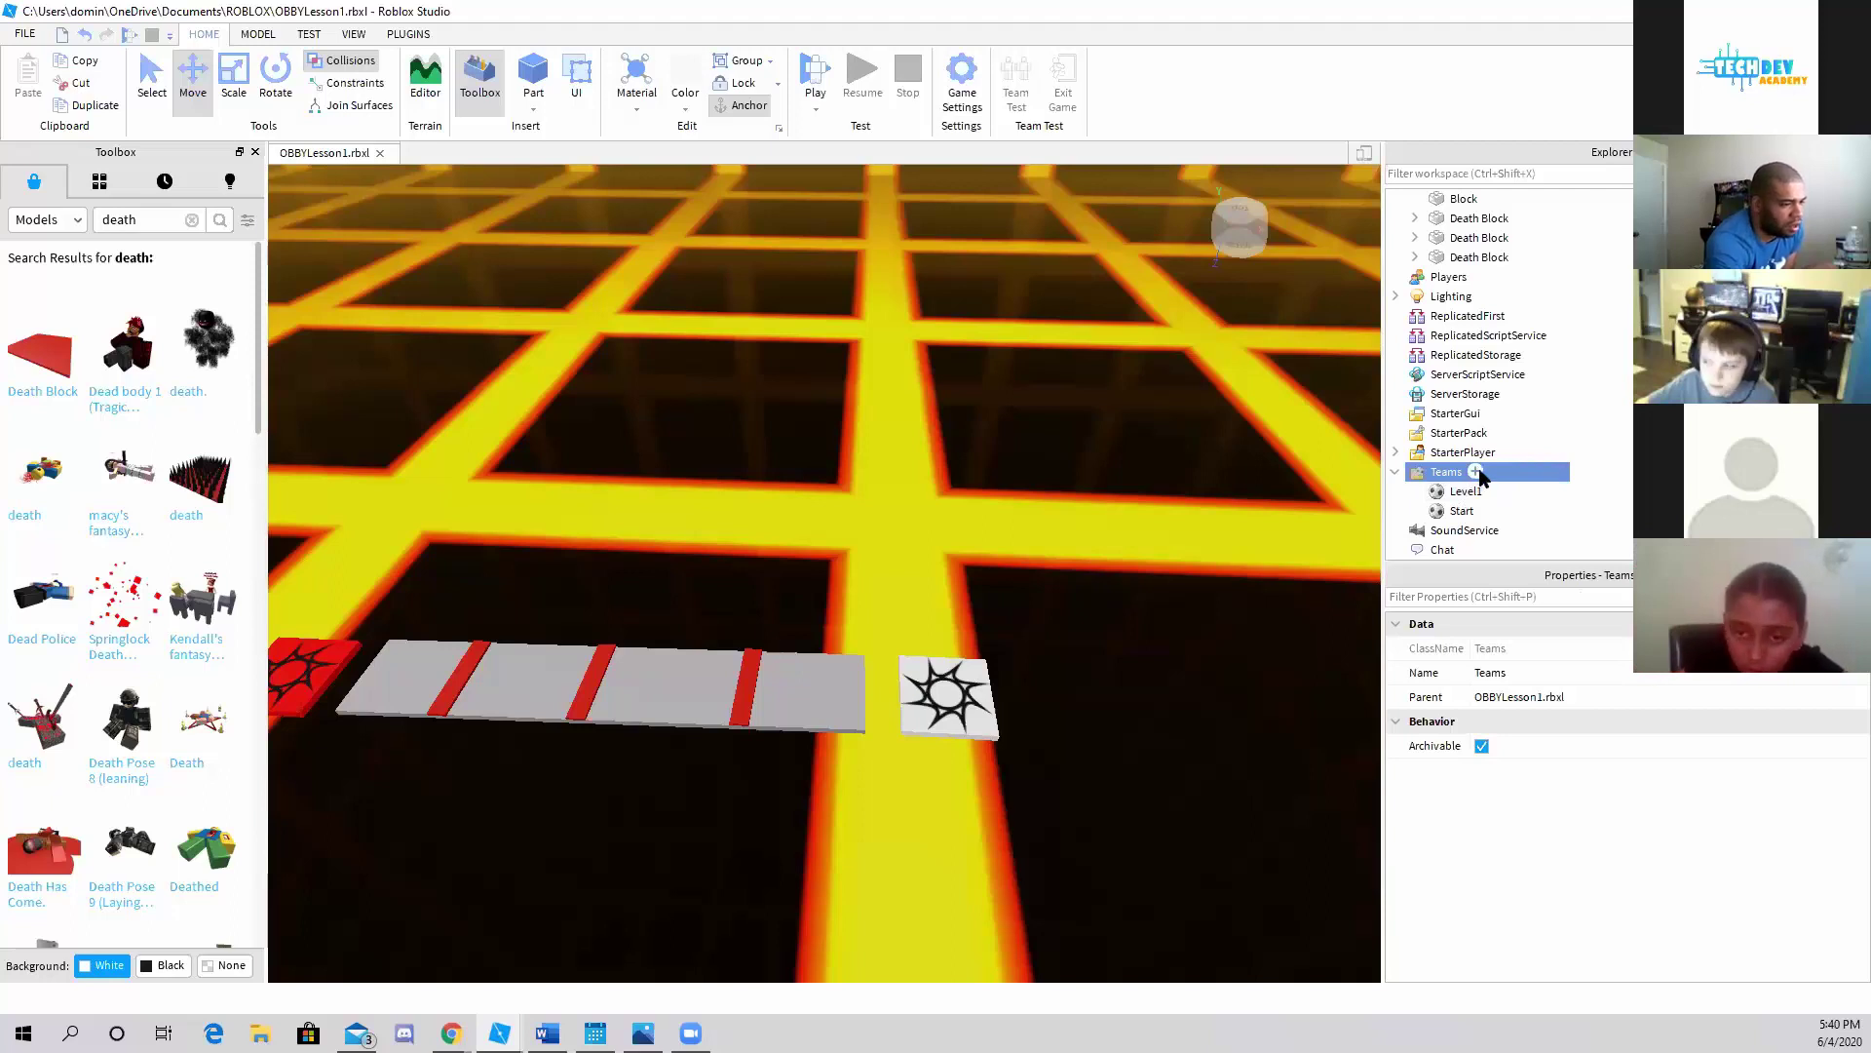
pyautogui.click(1475, 472)
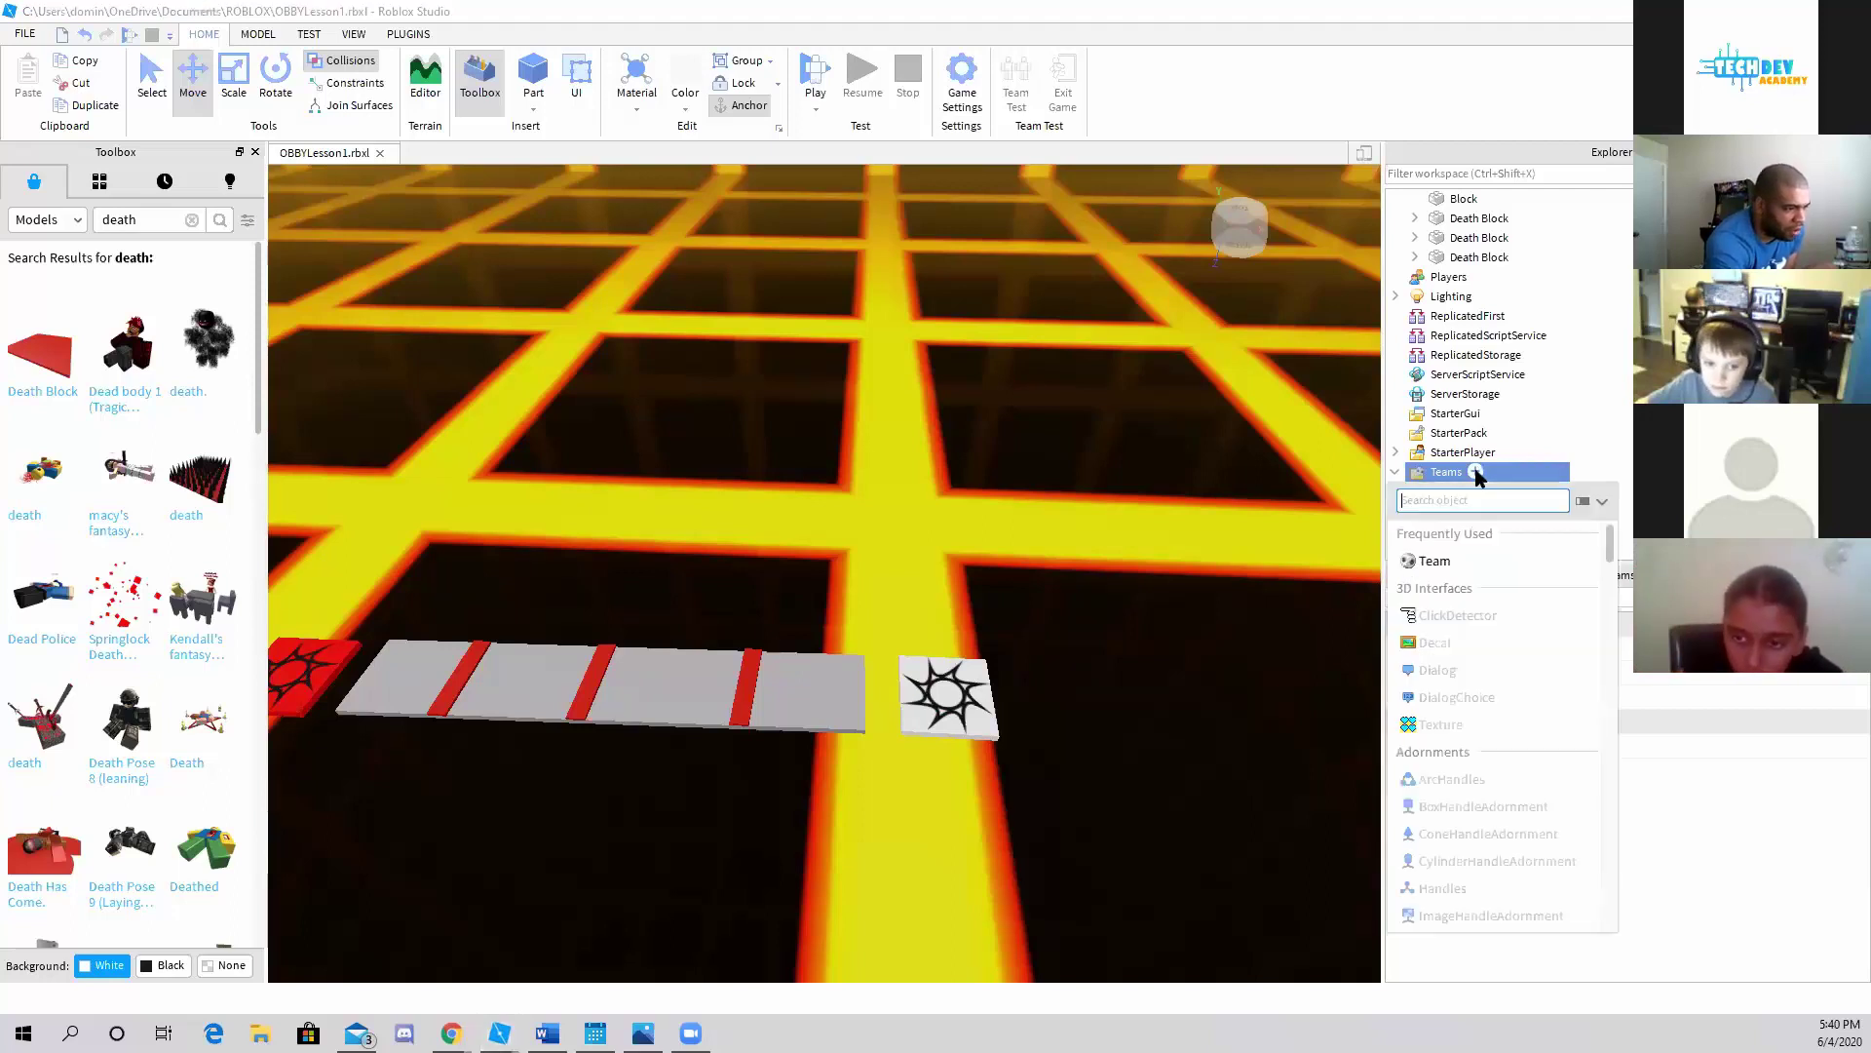
pyautogui.click(1443, 563)
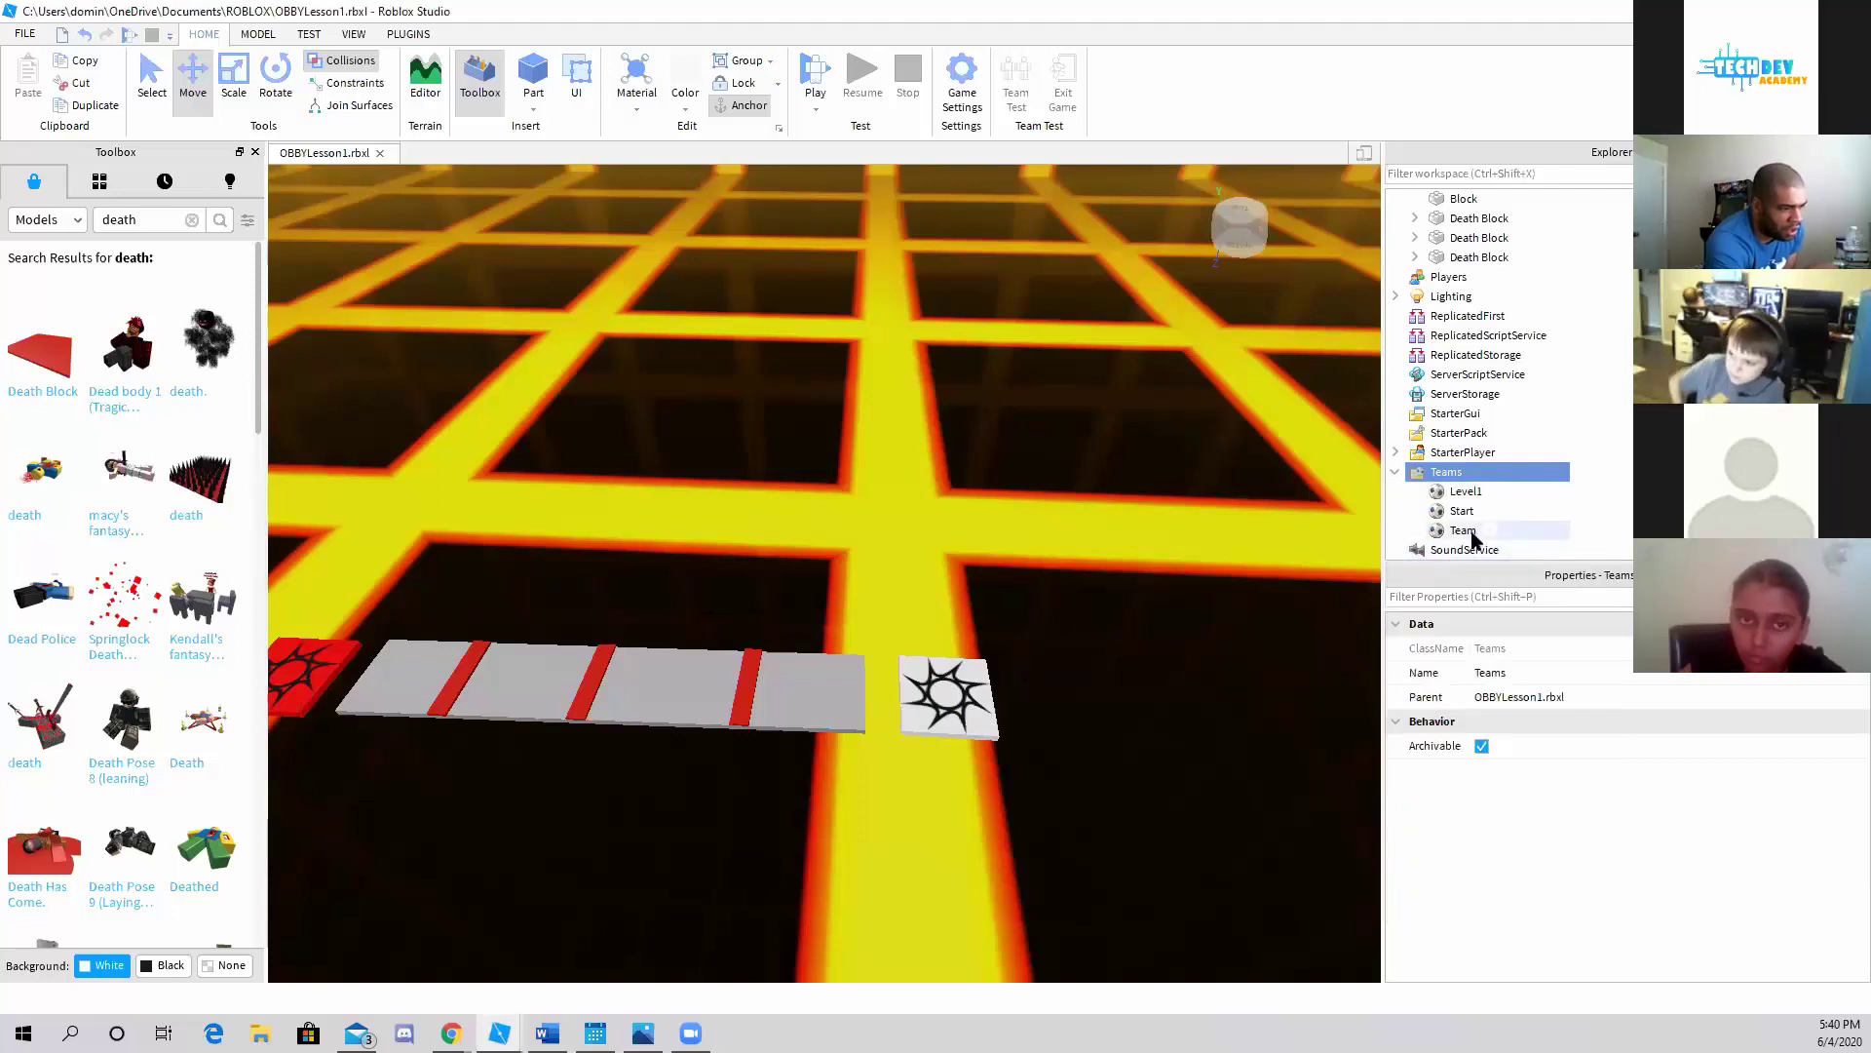
# Rename the new team to 'Level 2' and set its TeamColor to Institutional white
pyautogui.rightClick(1462, 531)
pyautogui.click(1550, 119)
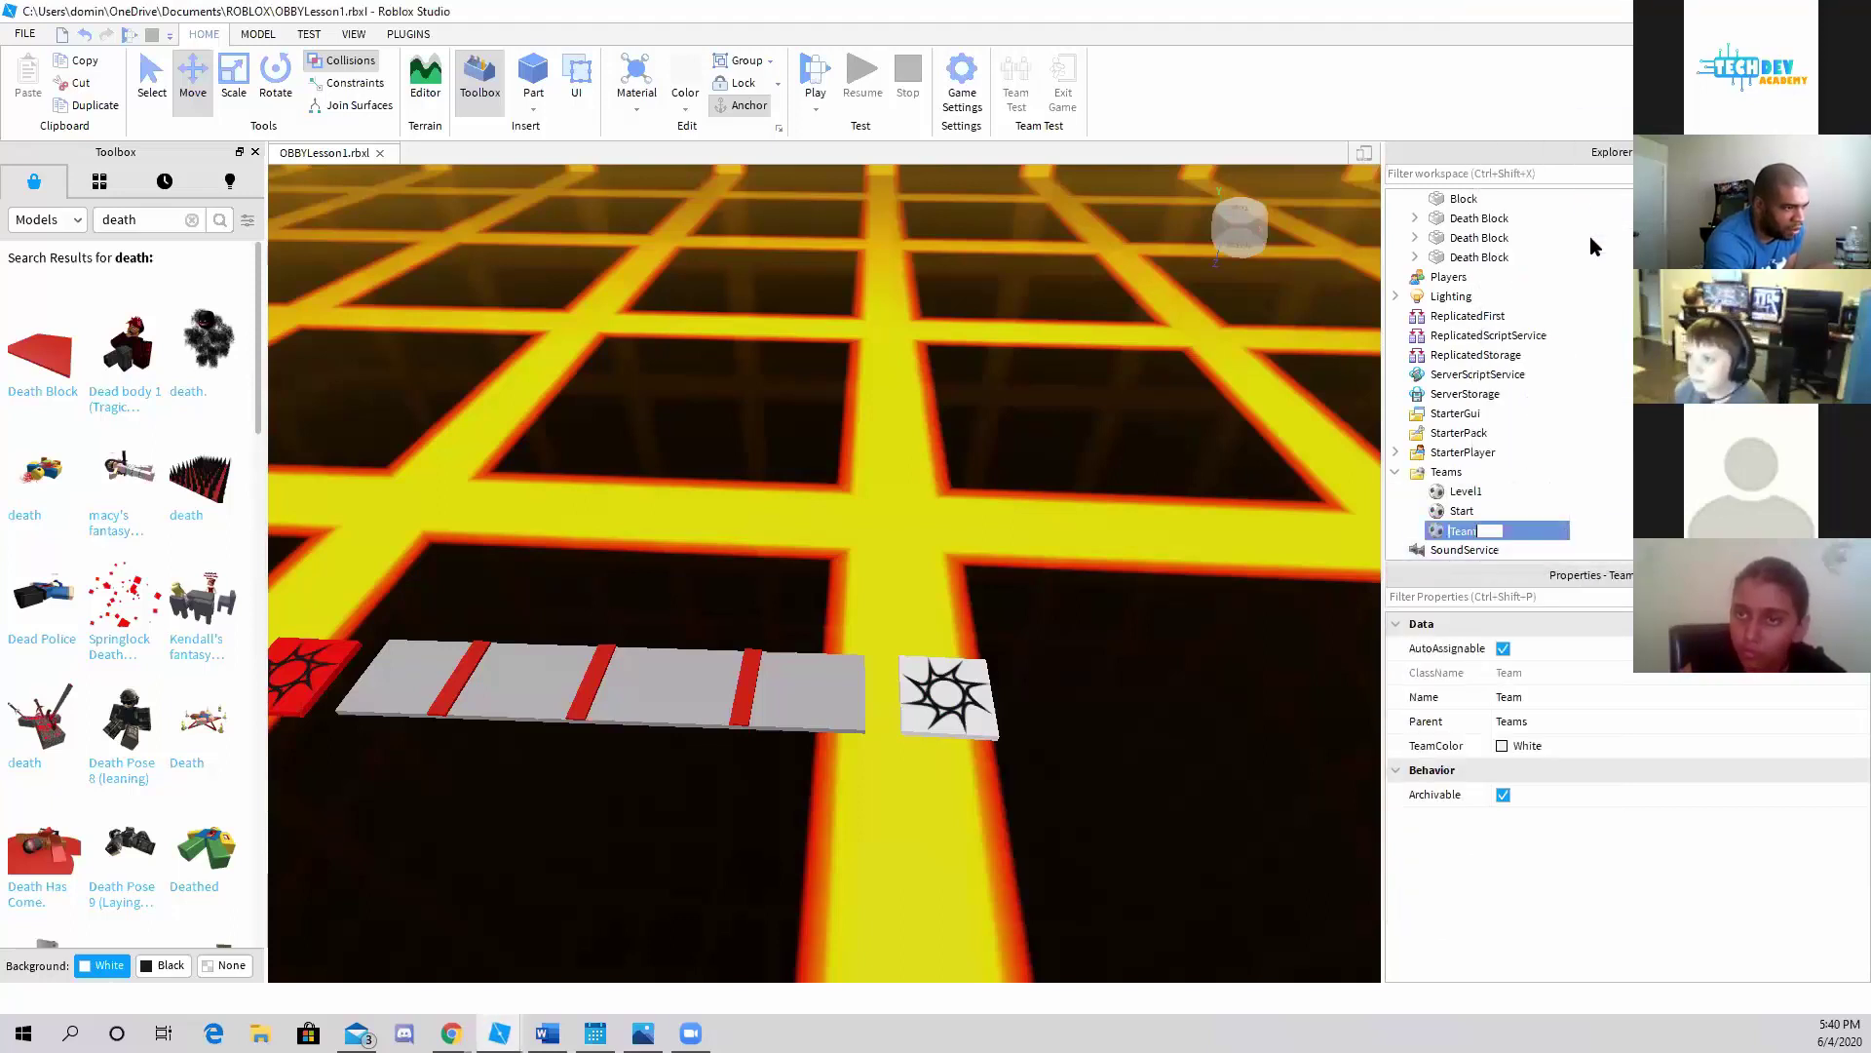
pyautogui.write('Lev')
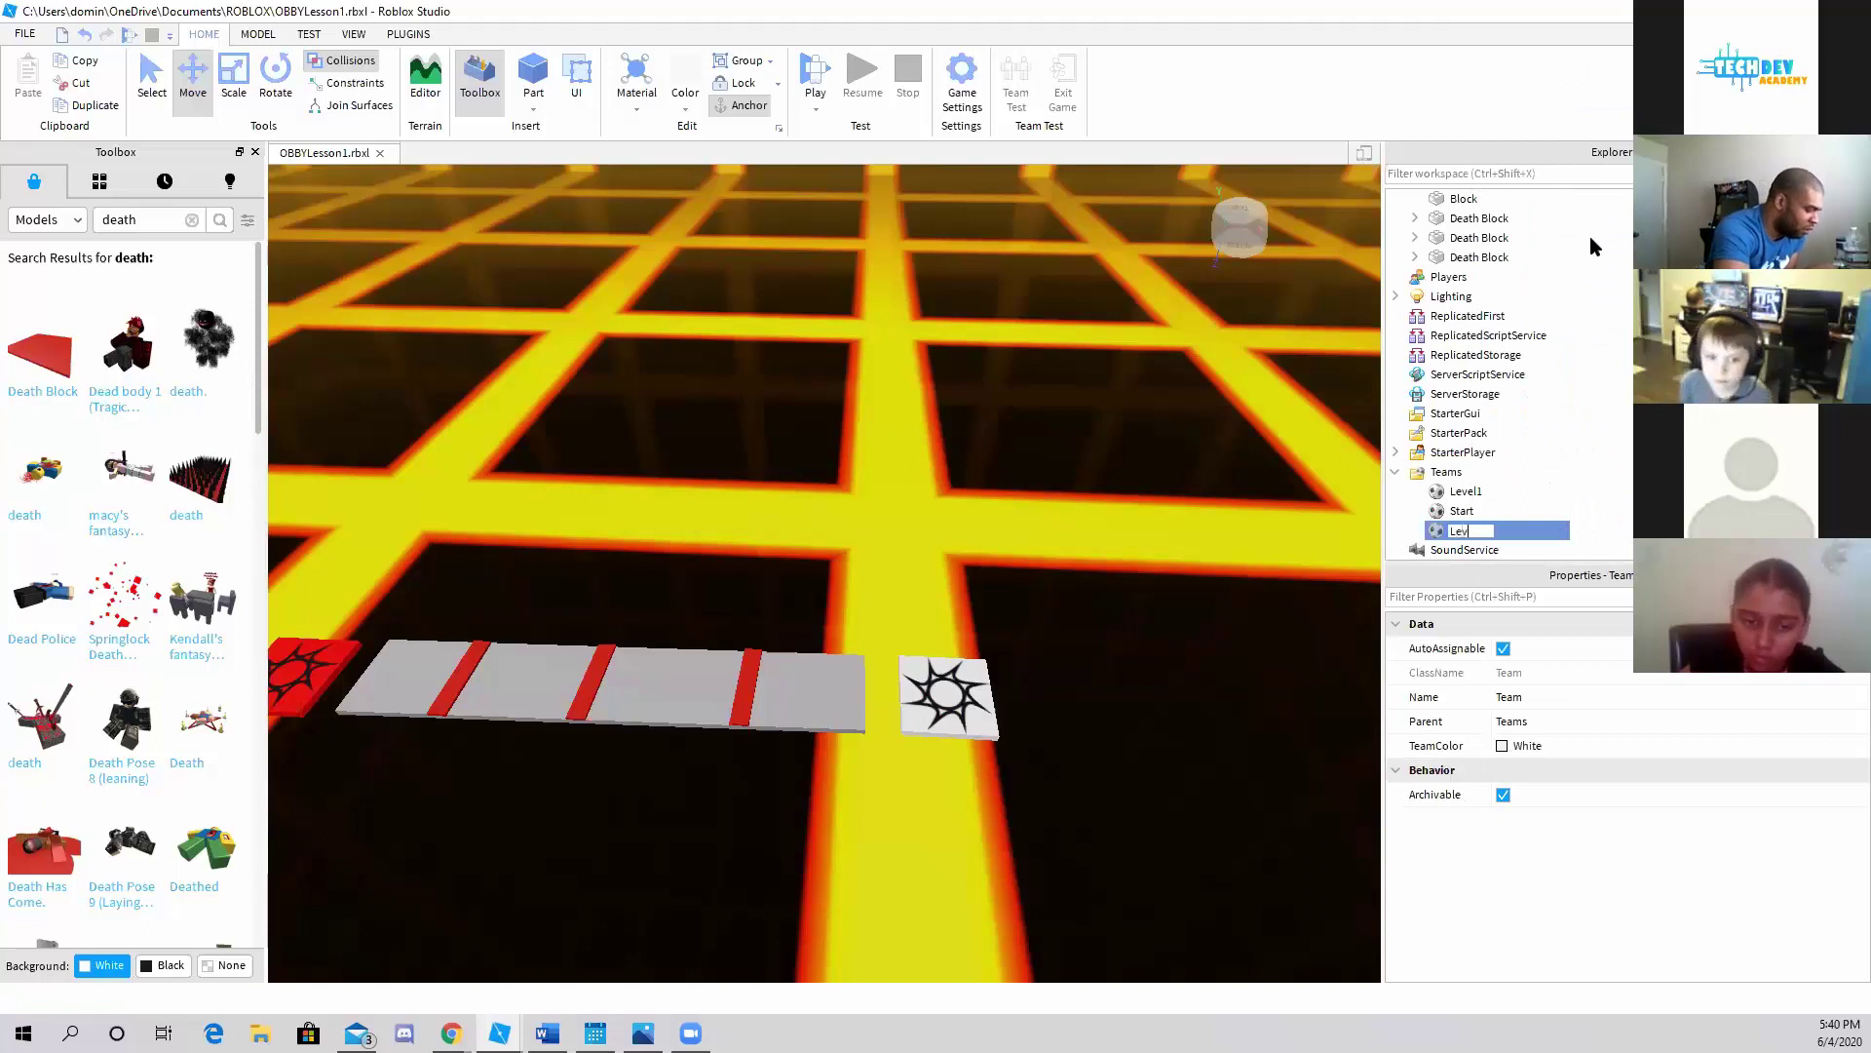
pyautogui.write('el 2')
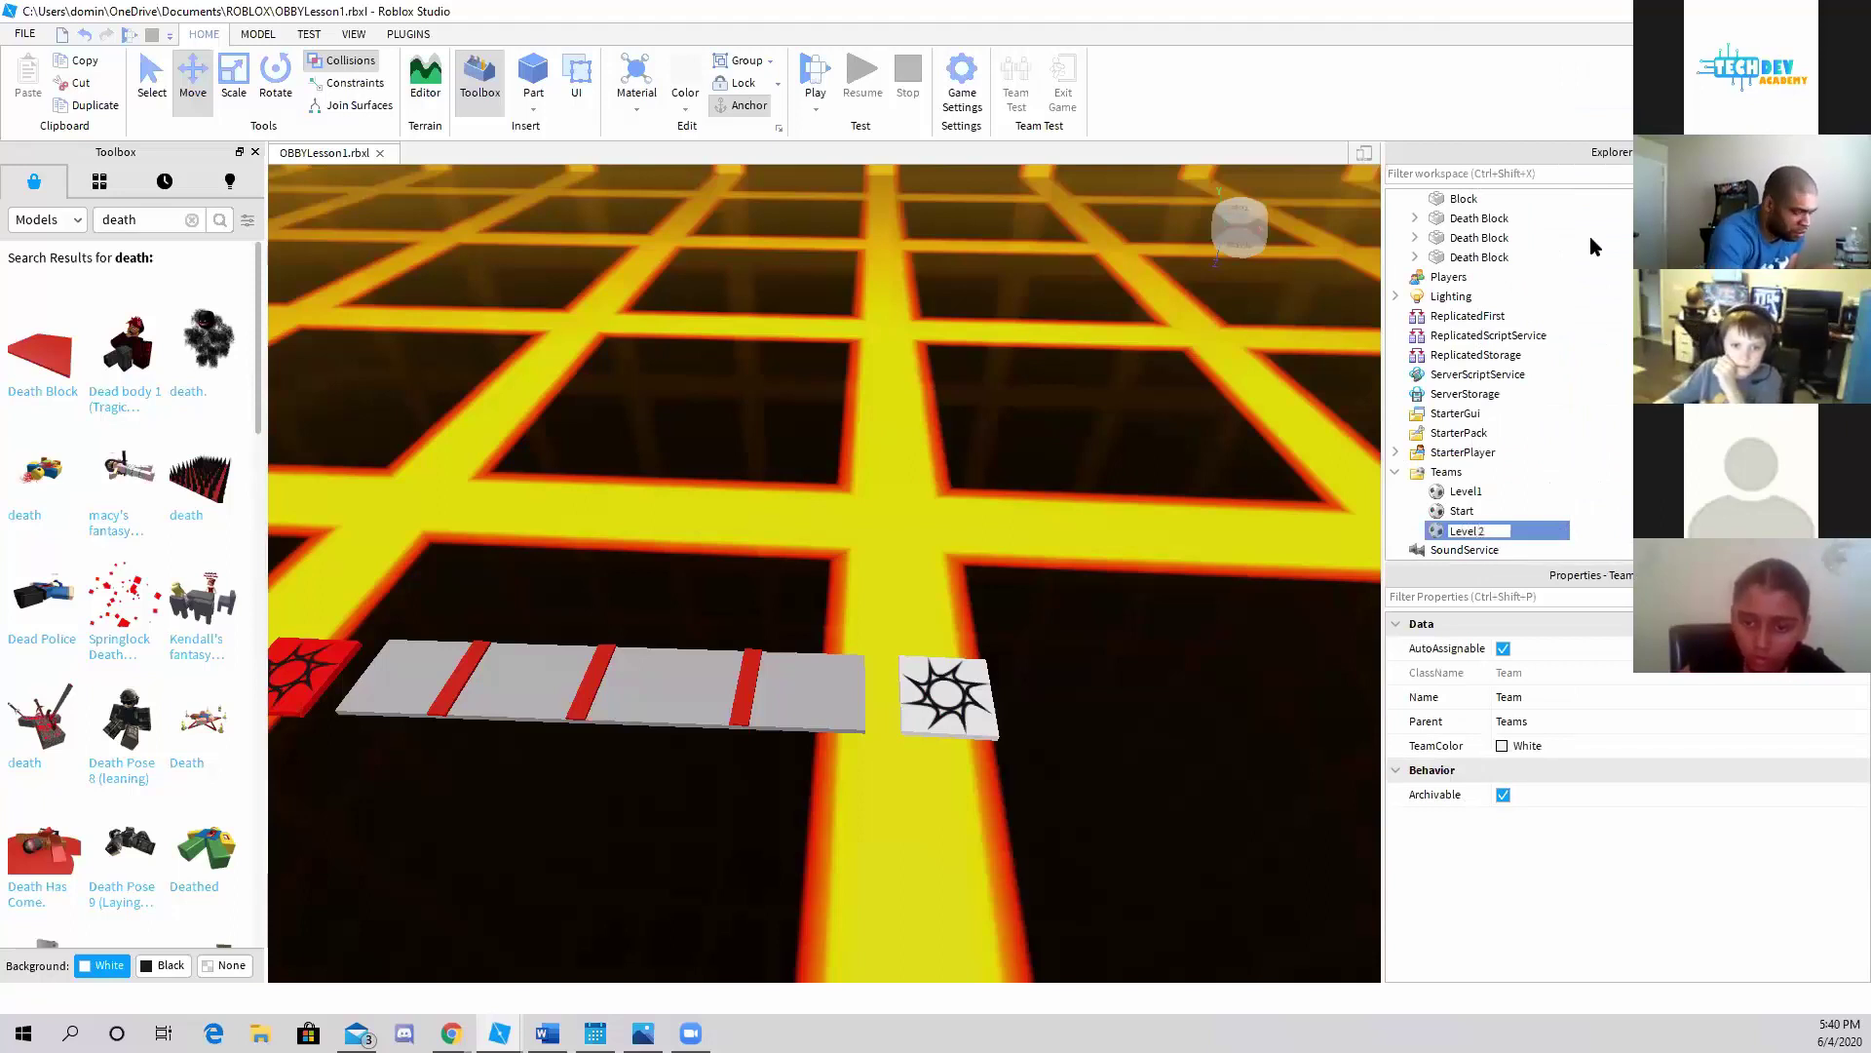
pyautogui.press('Return')
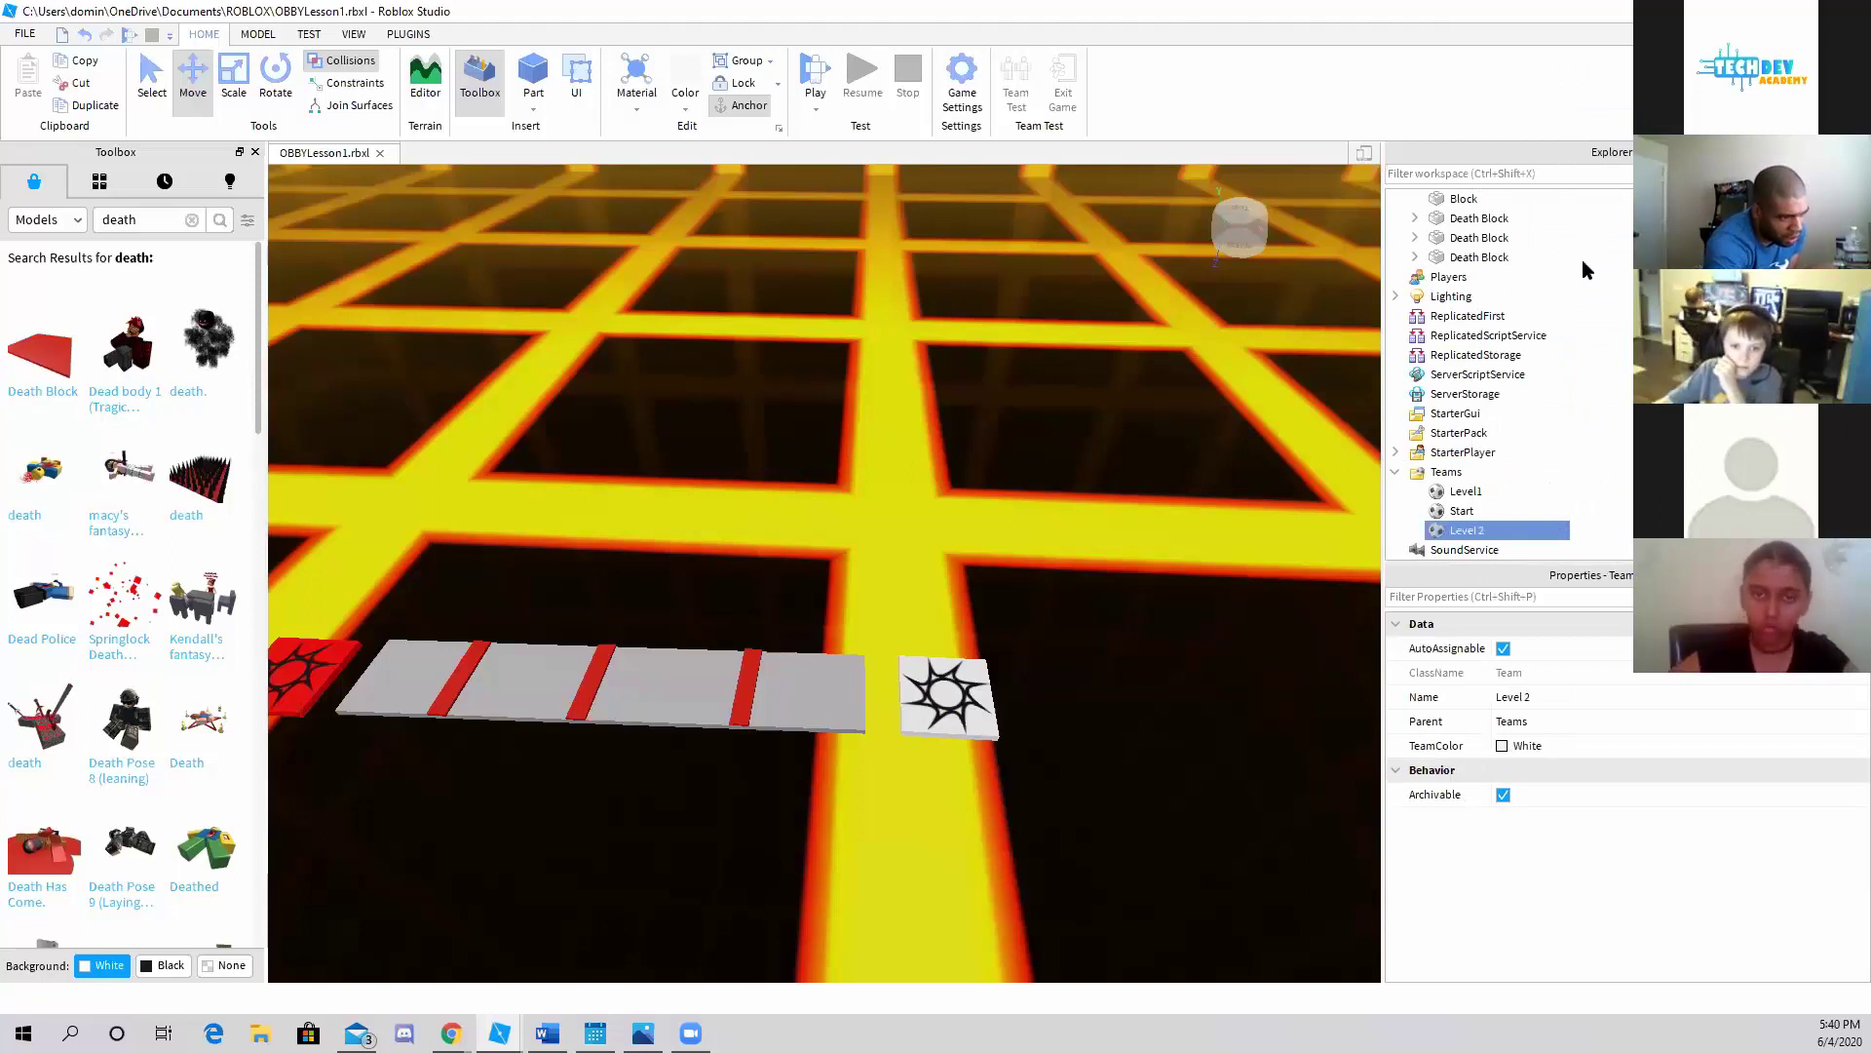
pyautogui.click(1543, 747)
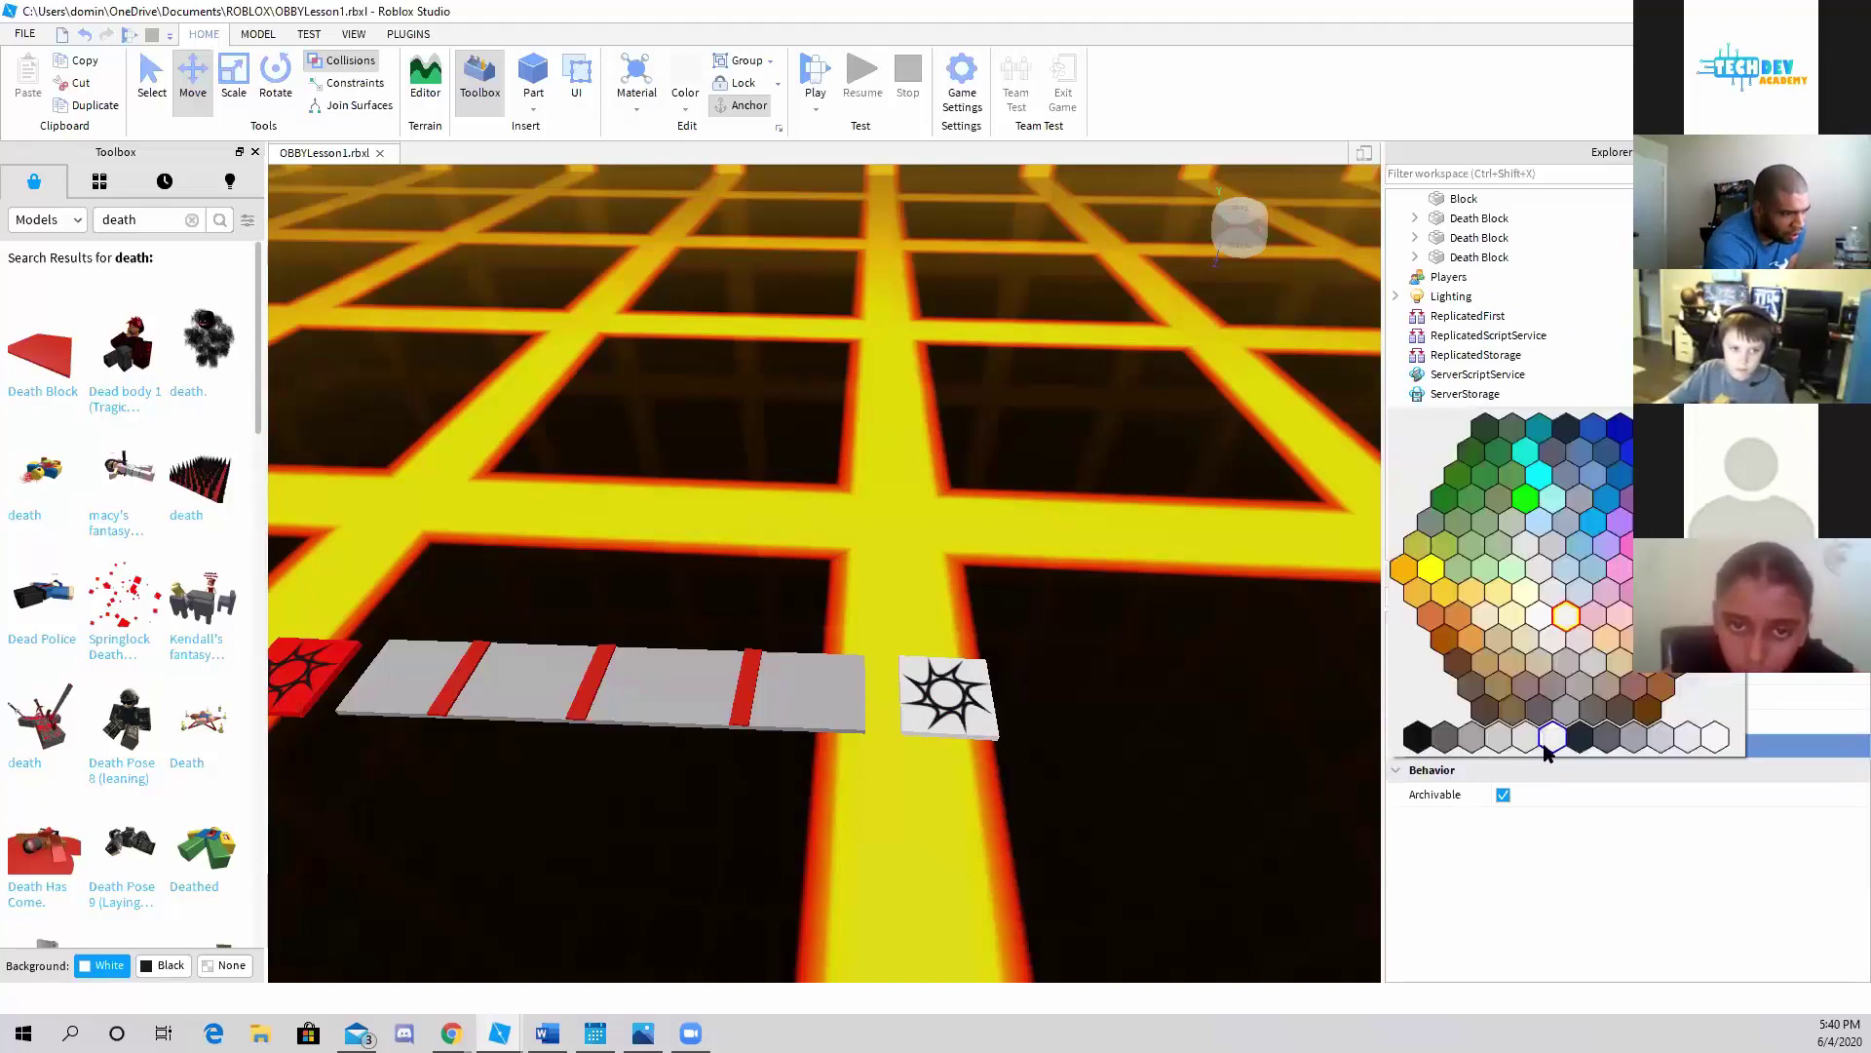
pyautogui.click(1716, 741)
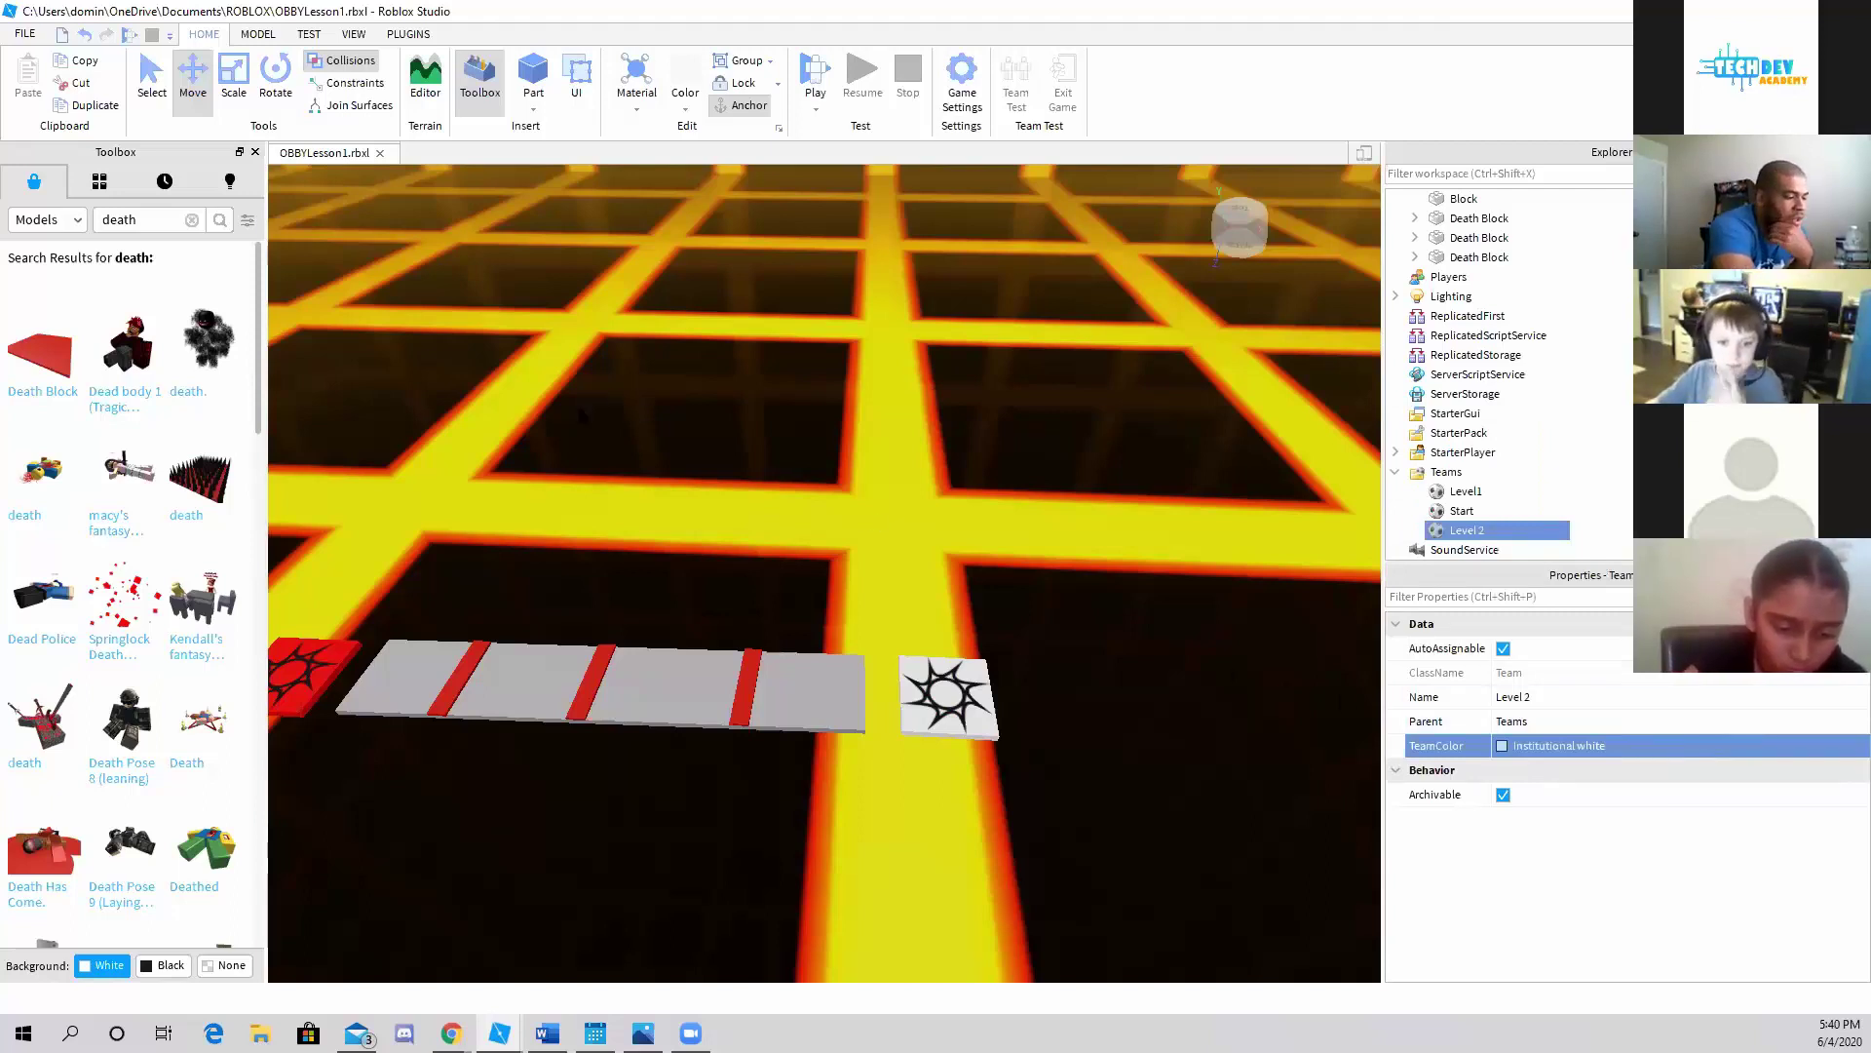
# Inspect the Level 2 team and the third spawn pad in Explorer and Properties
pyautogui.scroll(3, 1501, 262)
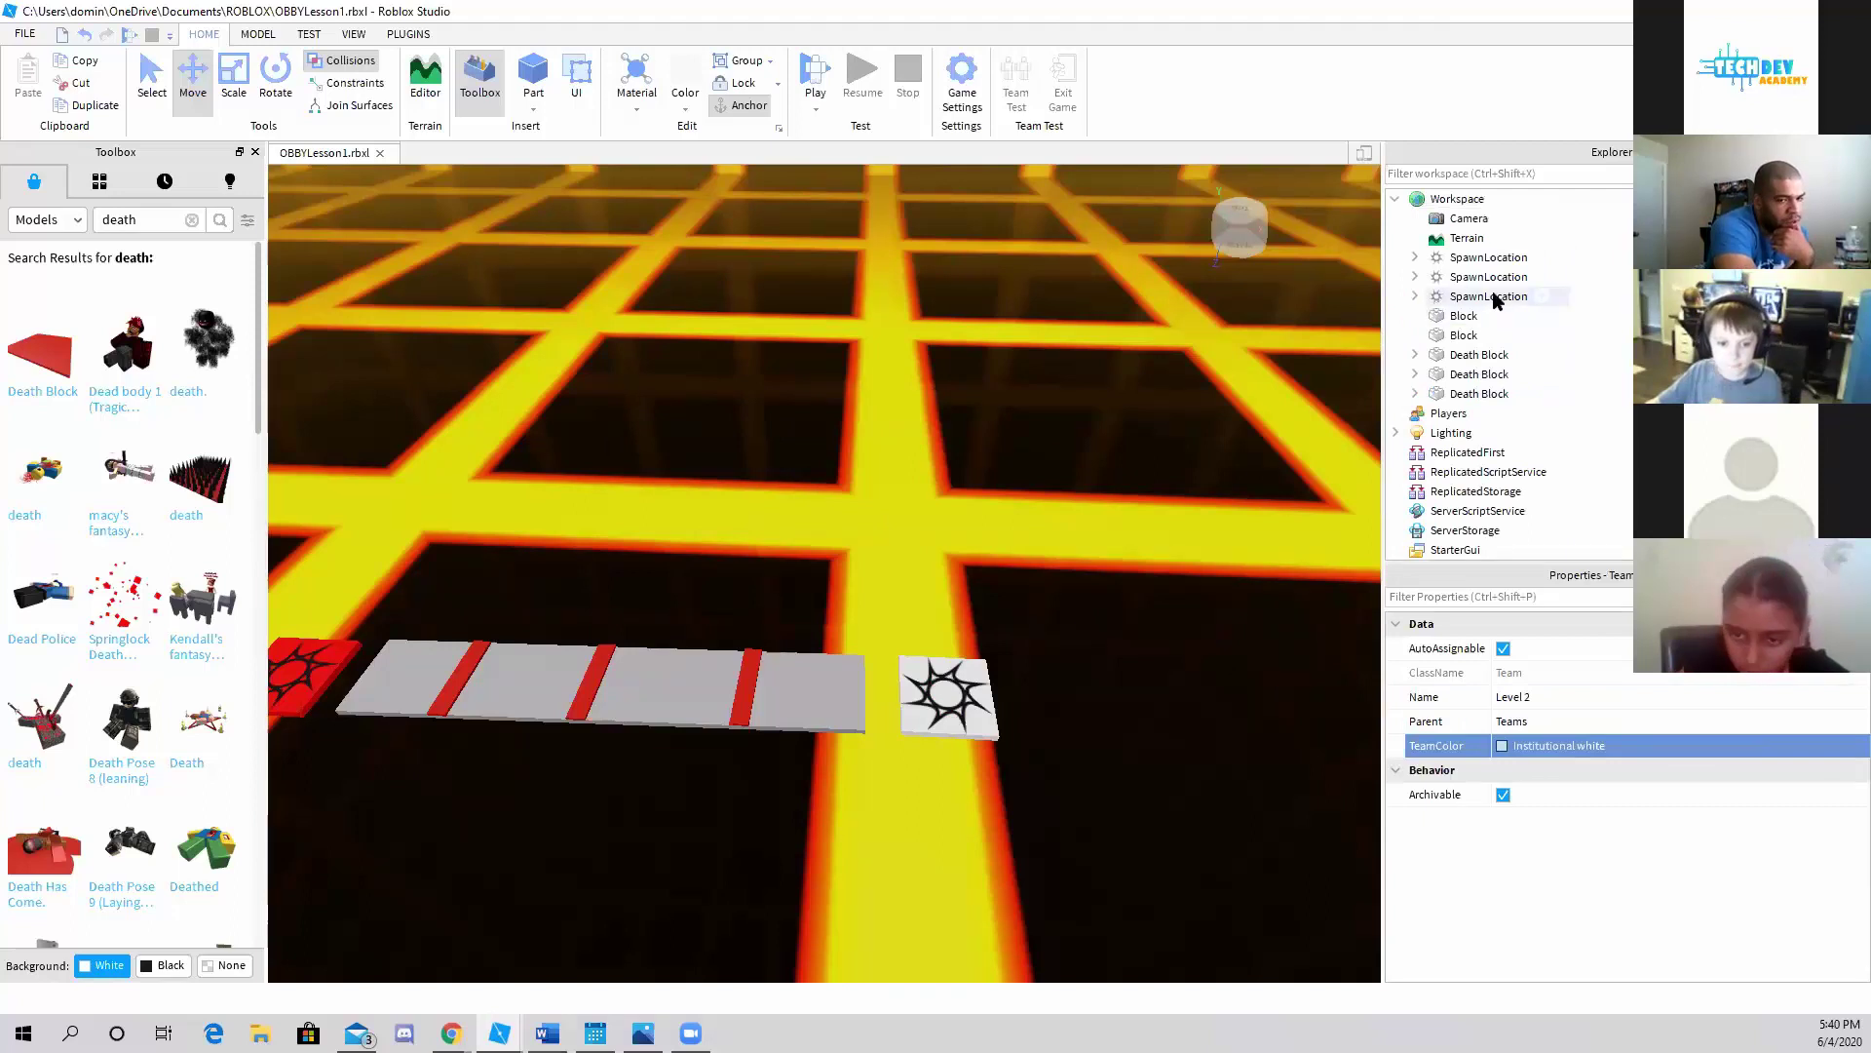
pyautogui.scroll(-3, 1496, 300)
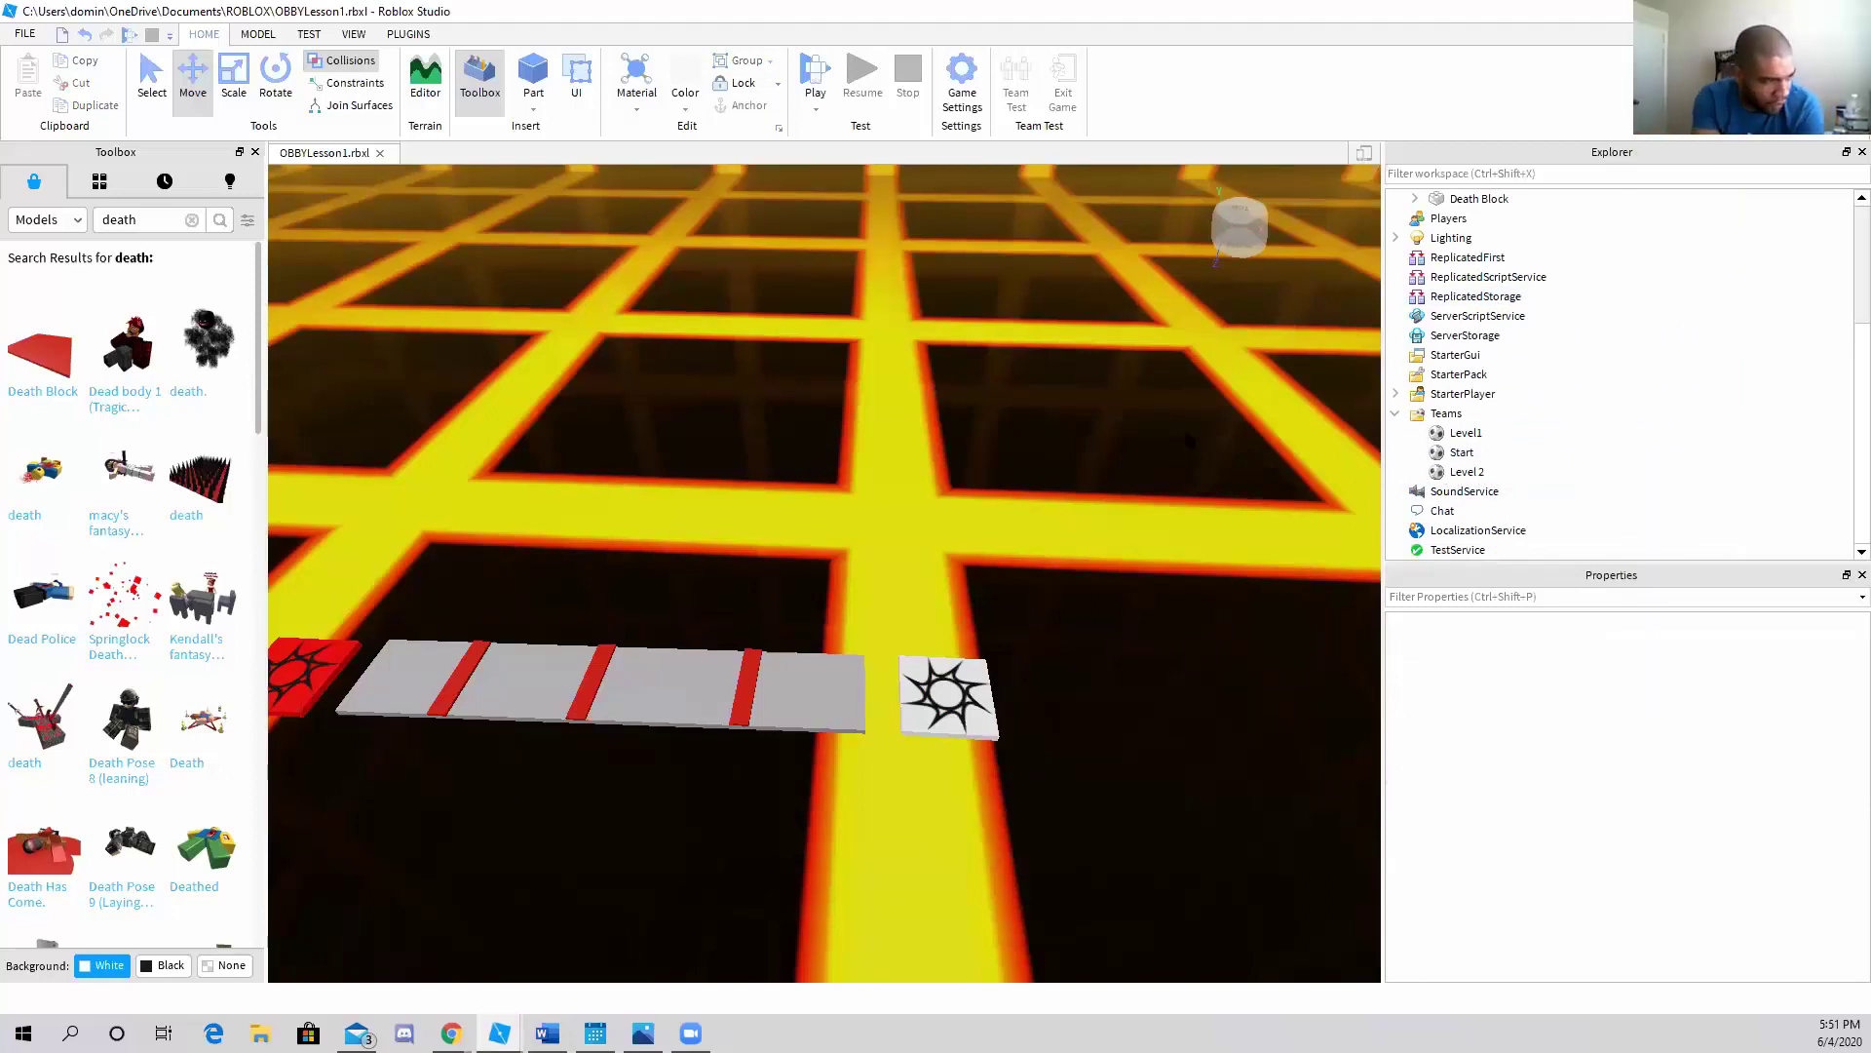
pyautogui.click(1464, 472)
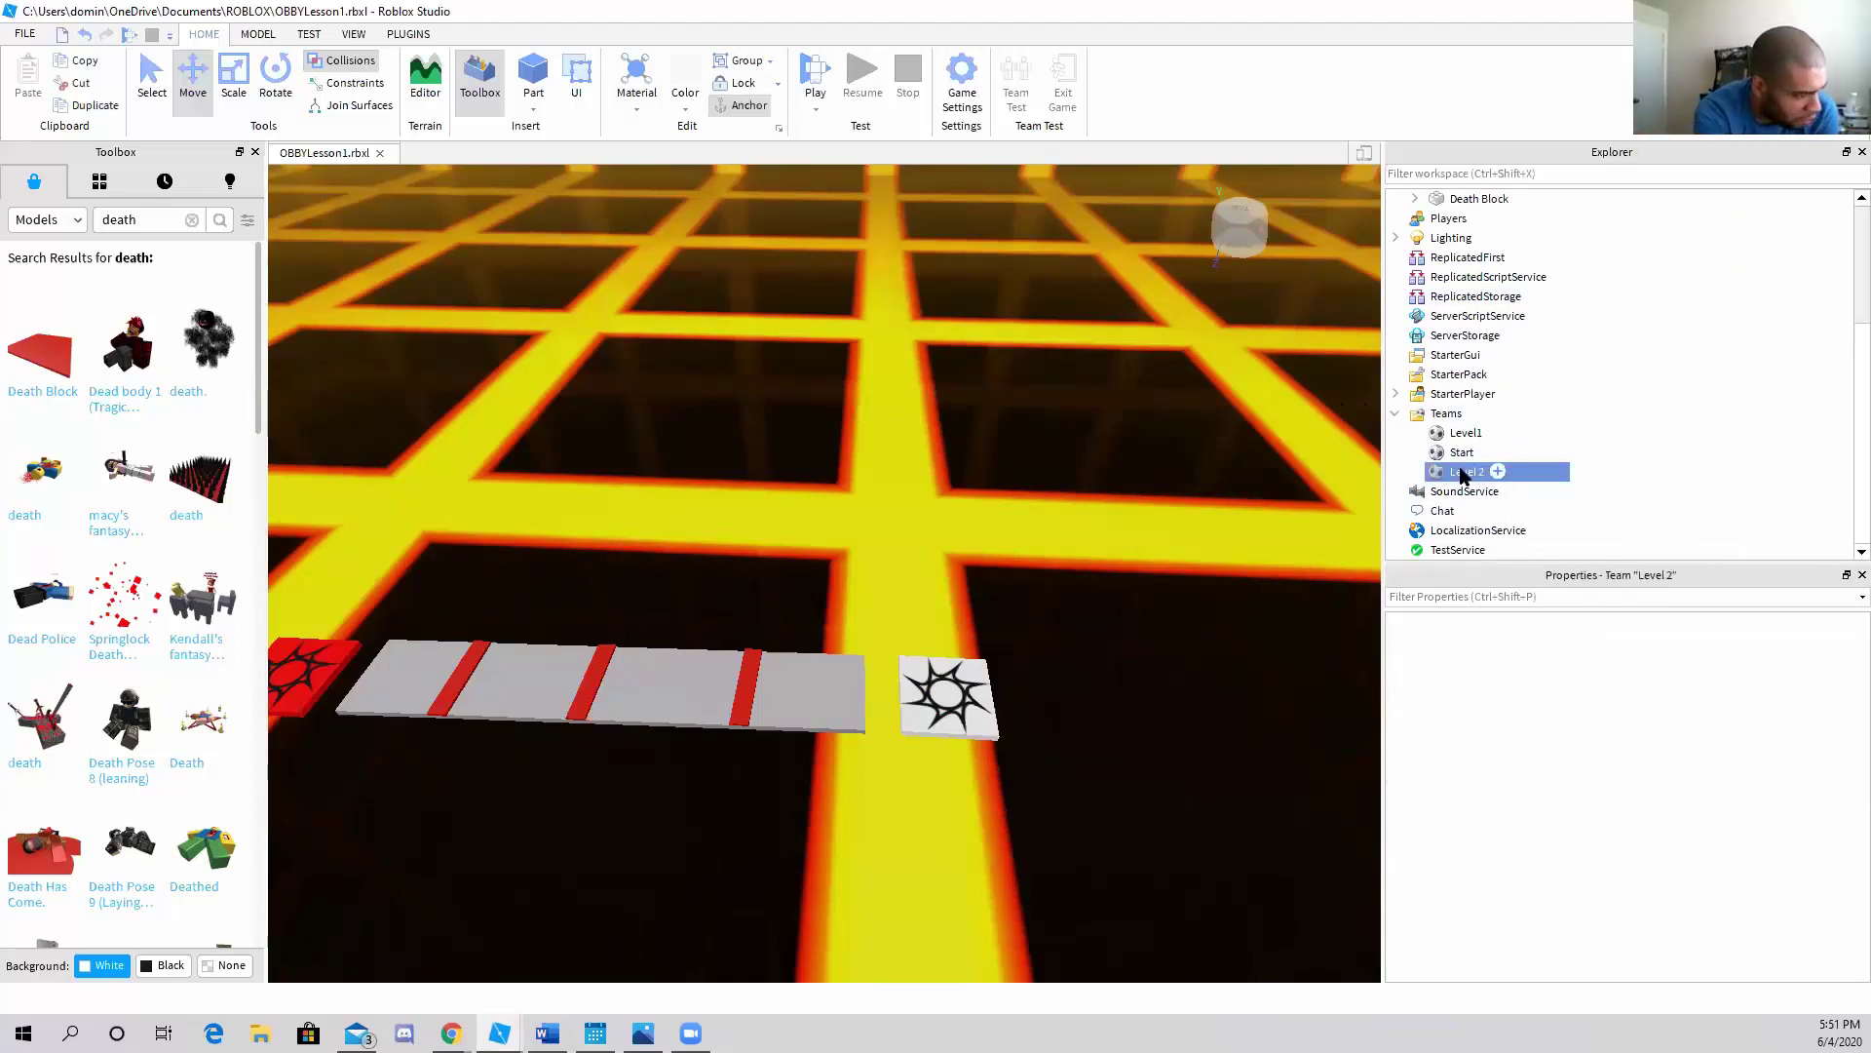
pyautogui.click(970, 688)
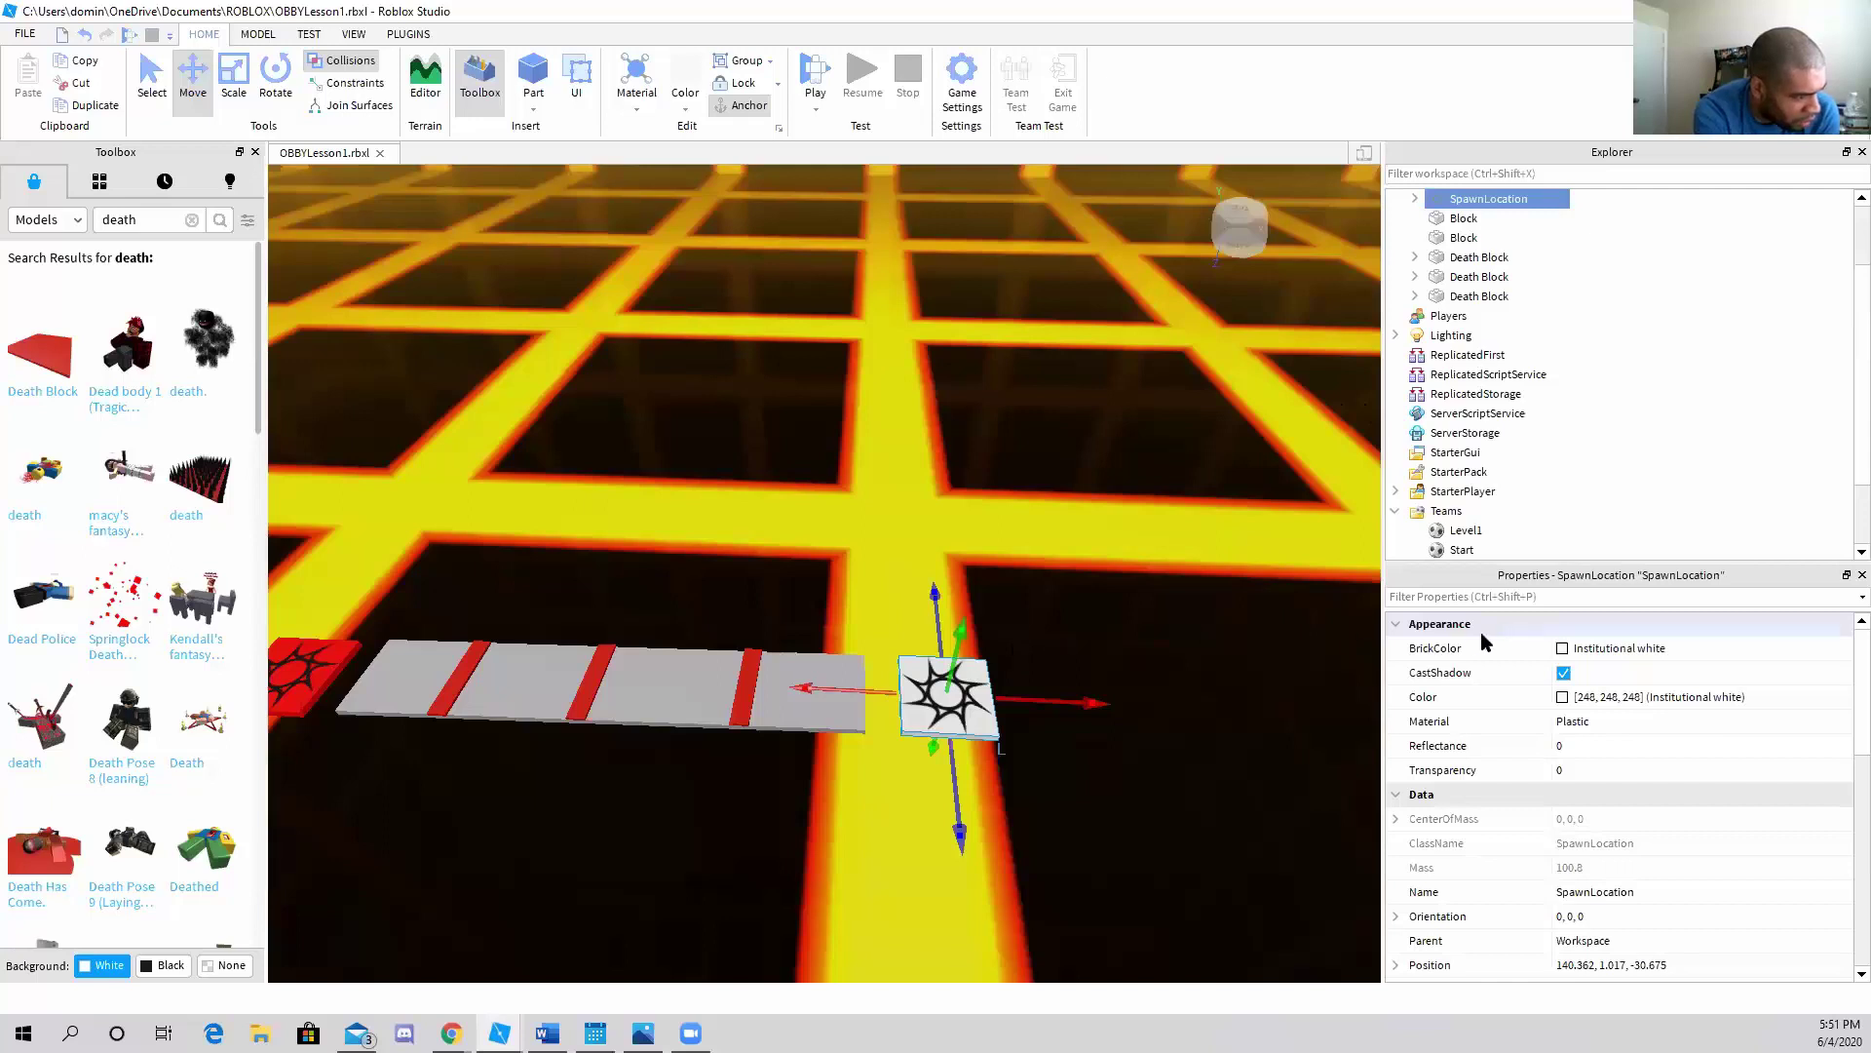
pyautogui.scroll(-1, 1491, 488)
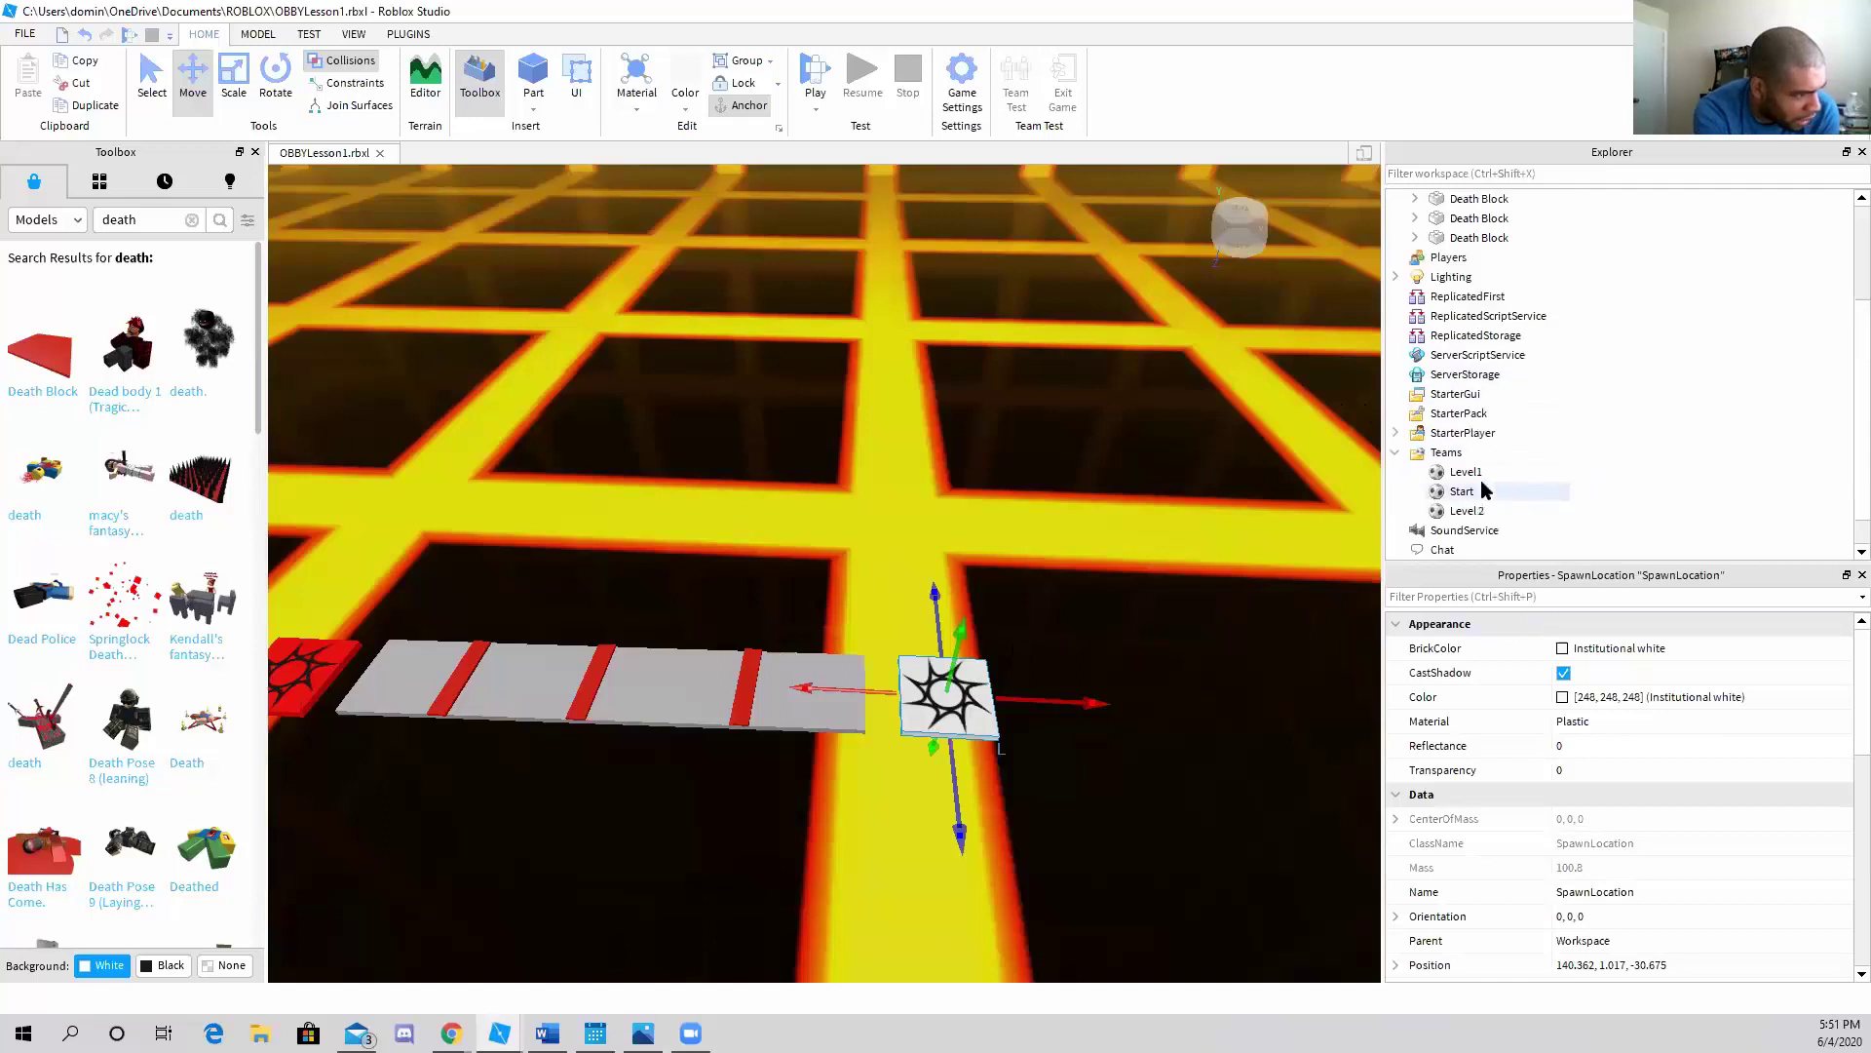
pyautogui.scroll(-1, 1482, 487)
pyautogui.click(1467, 474)
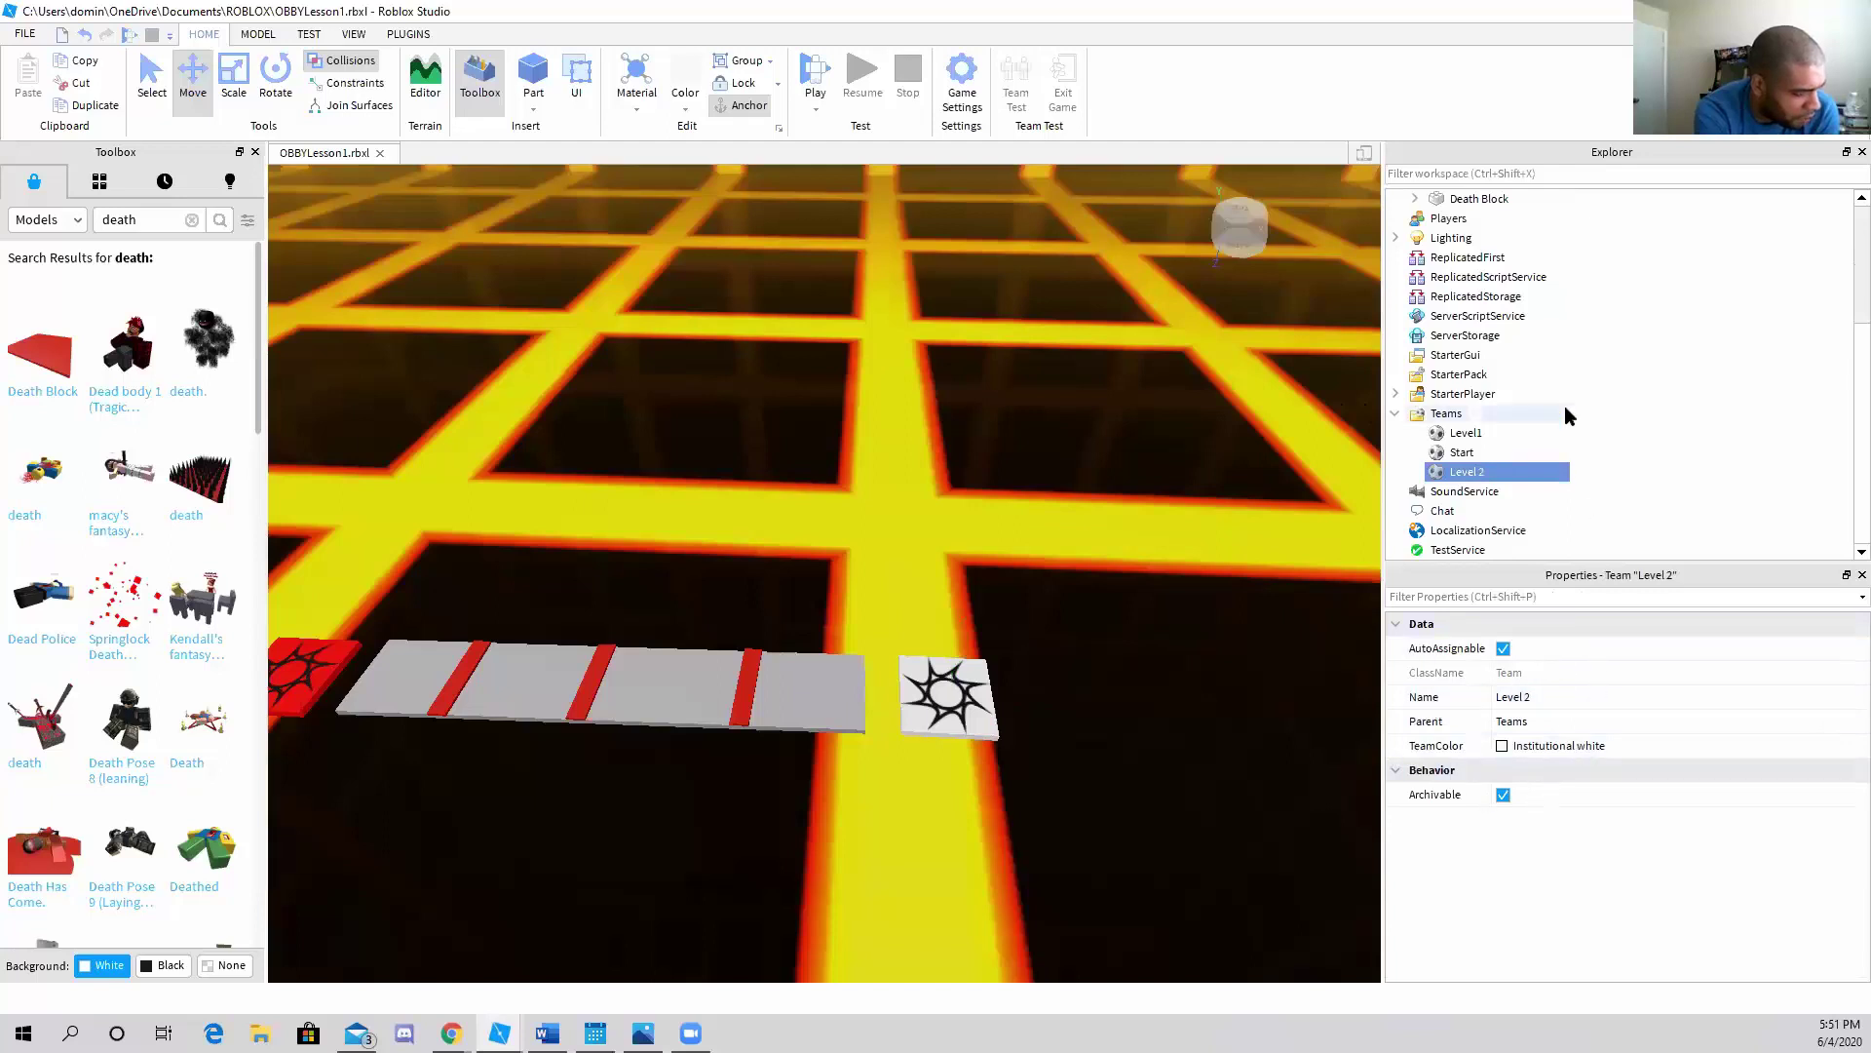
pyautogui.scroll(2, 1565, 410)
pyautogui.scroll(1, 1564, 409)
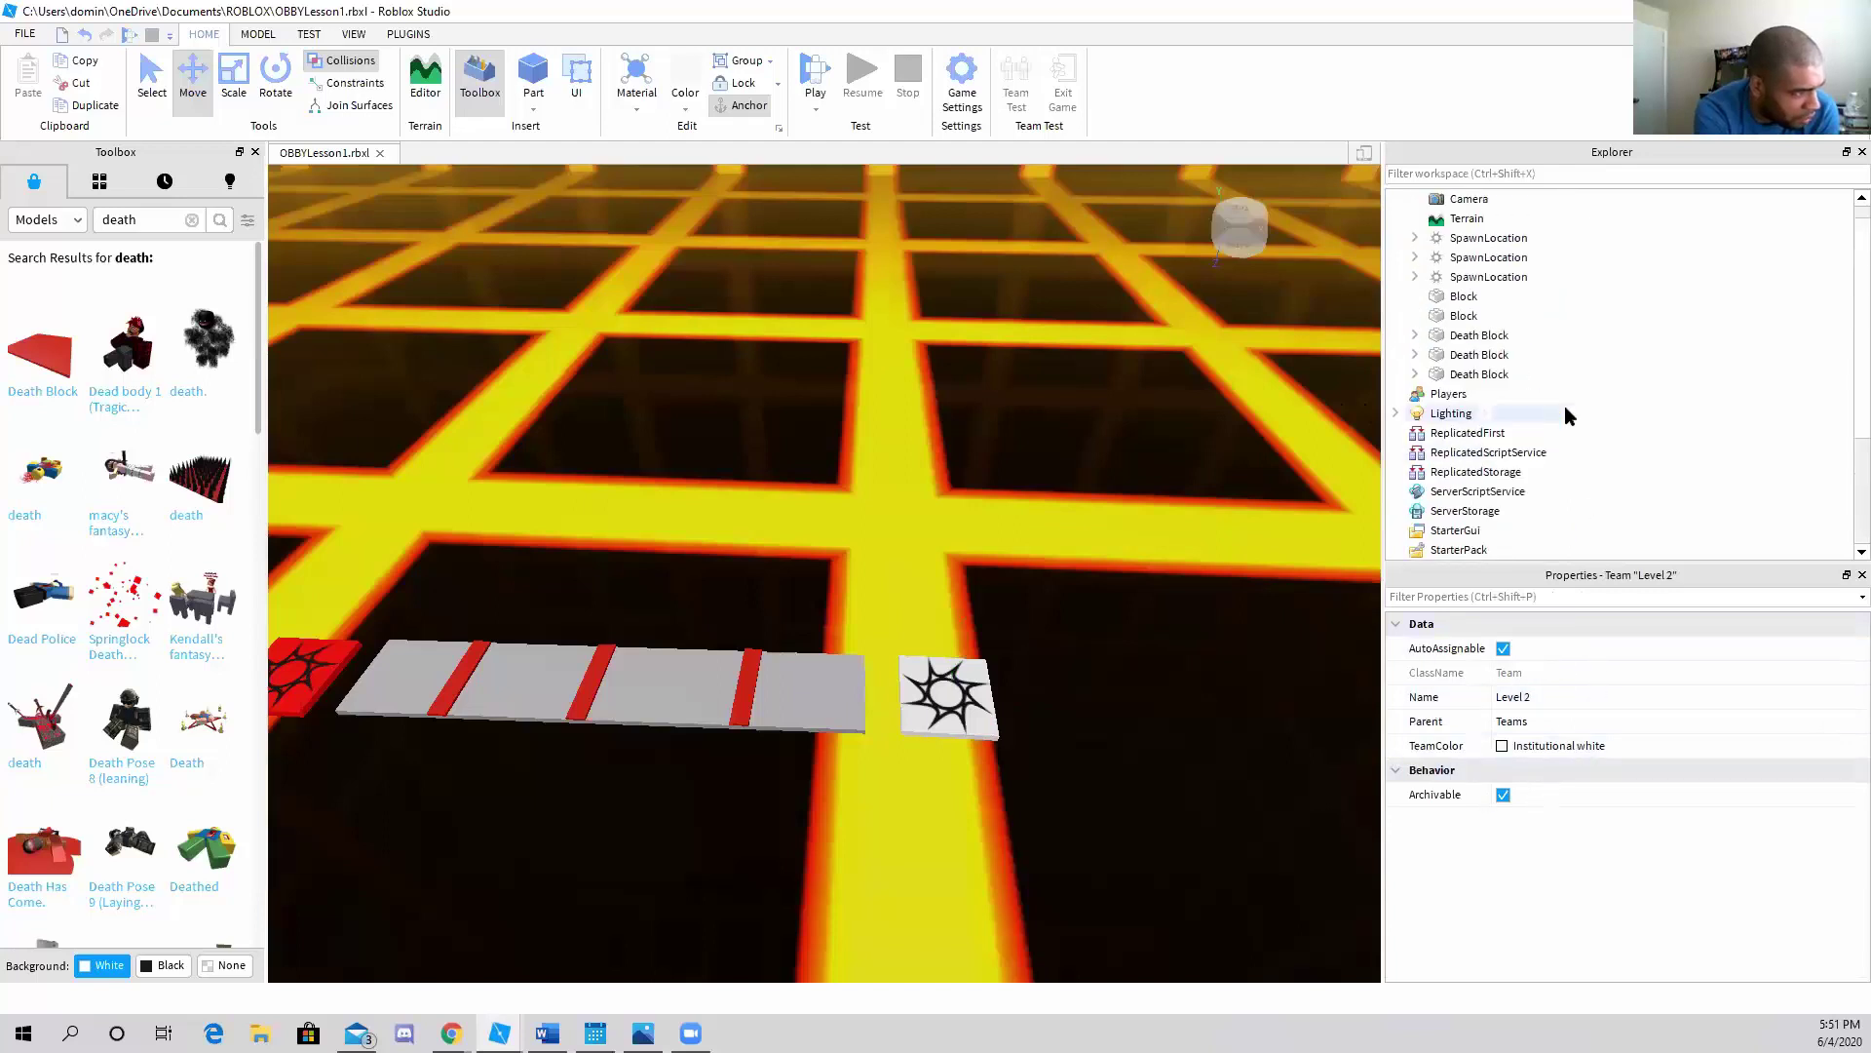
pyautogui.click(1480, 282)
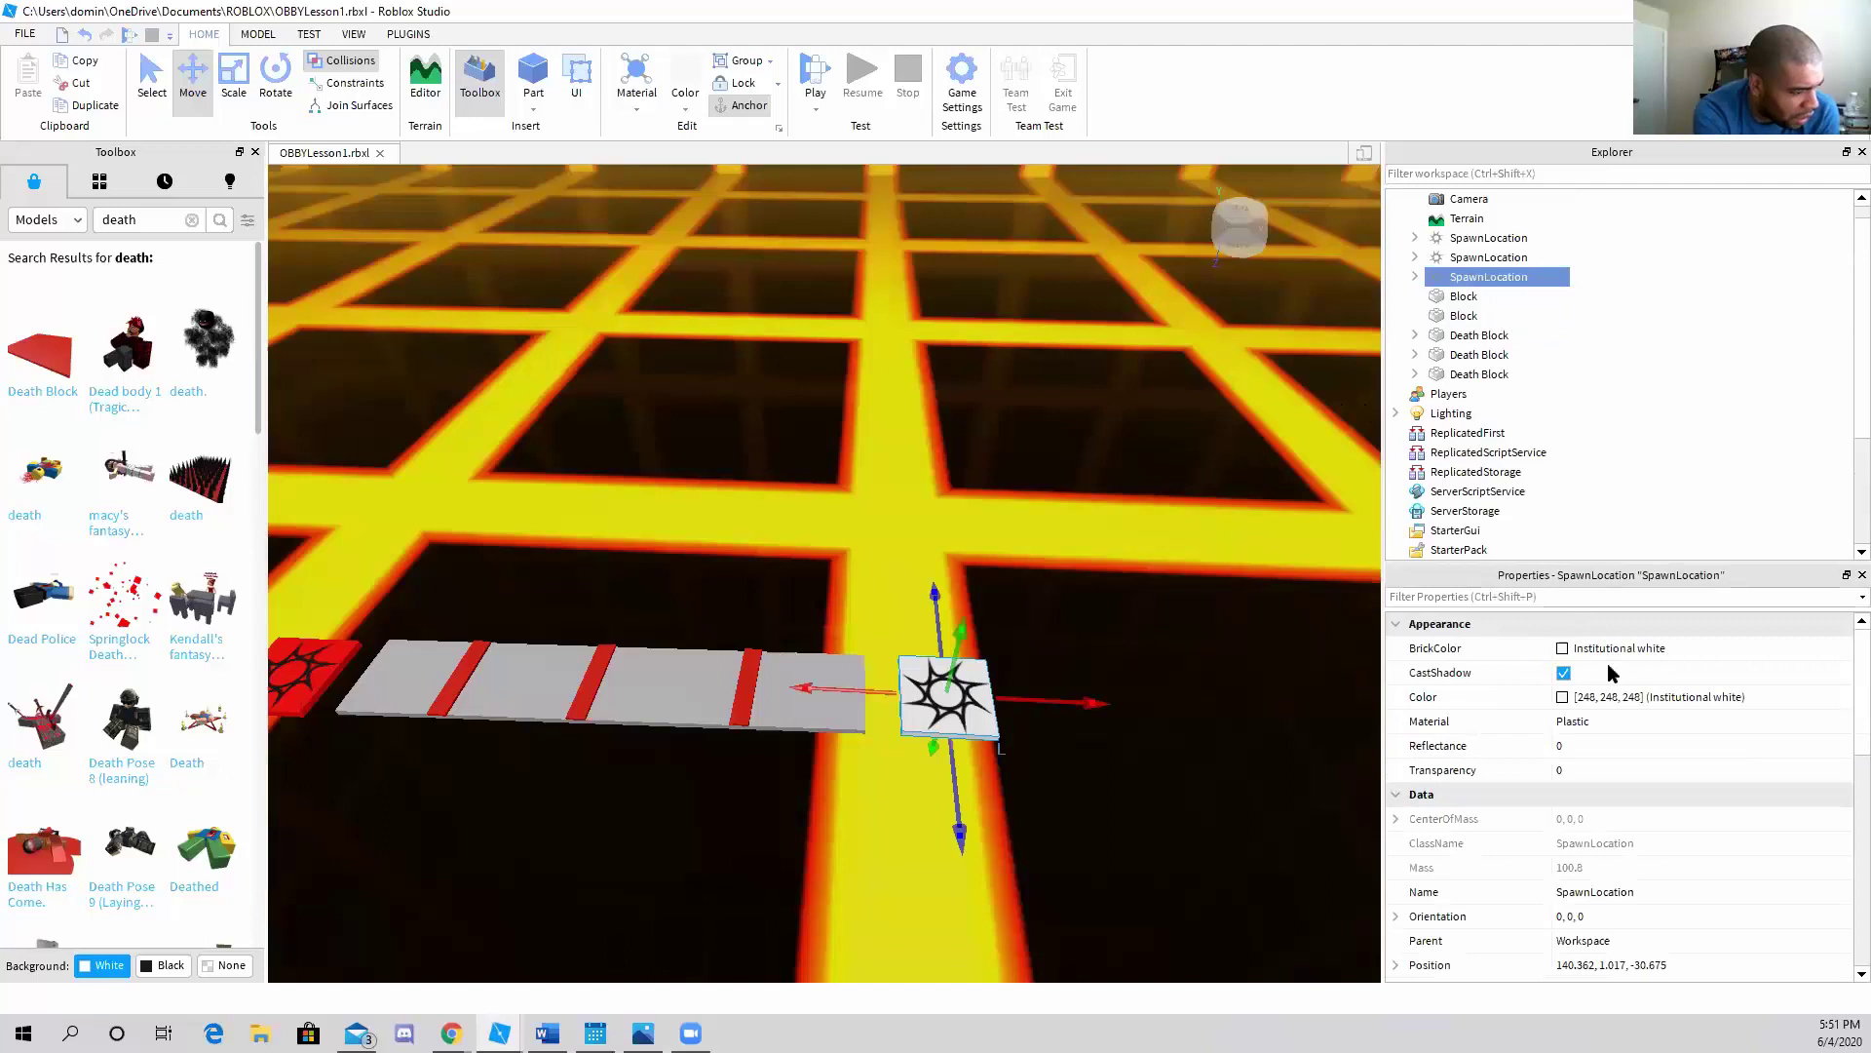
# Change the third spawn pad's TeamColor from Really red to Institutional white
pyautogui.scroll(-2, 1625, 694)
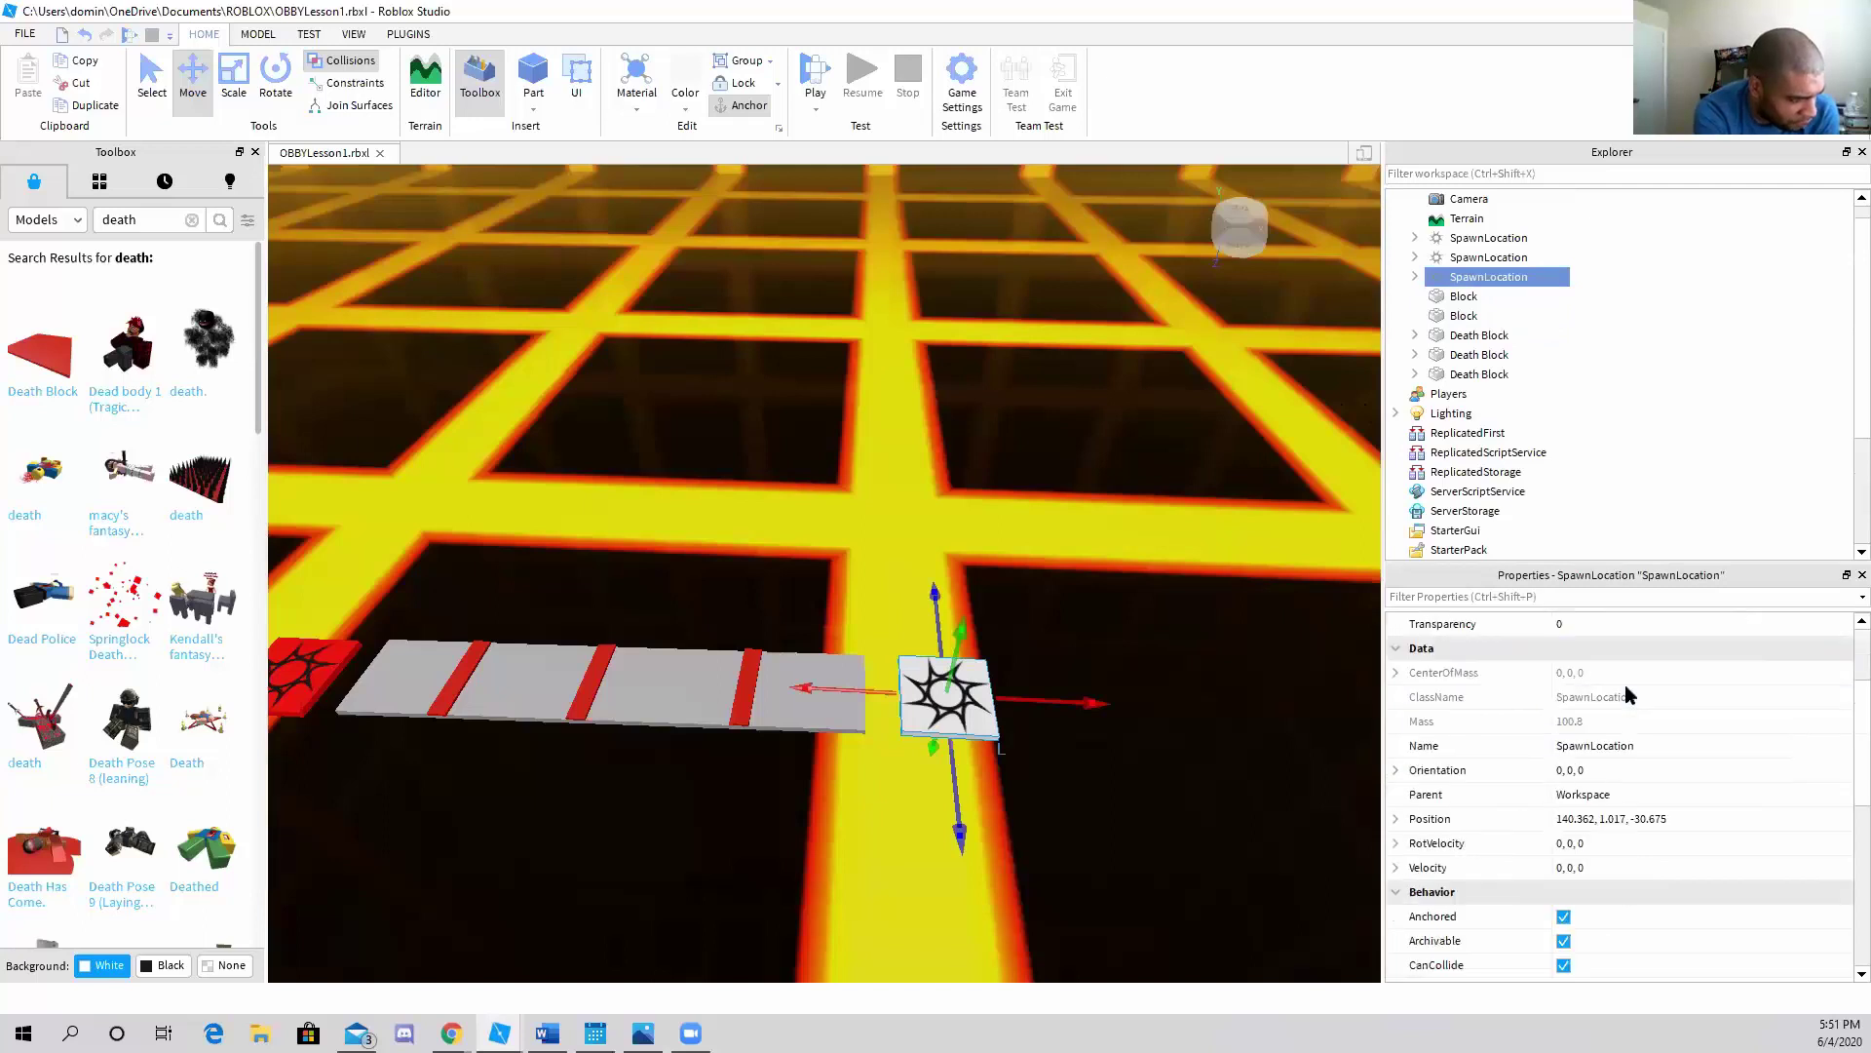
pyautogui.scroll(-2, 1628, 690)
pyautogui.scroll(2, 1628, 682)
pyautogui.scroll(2, 1628, 674)
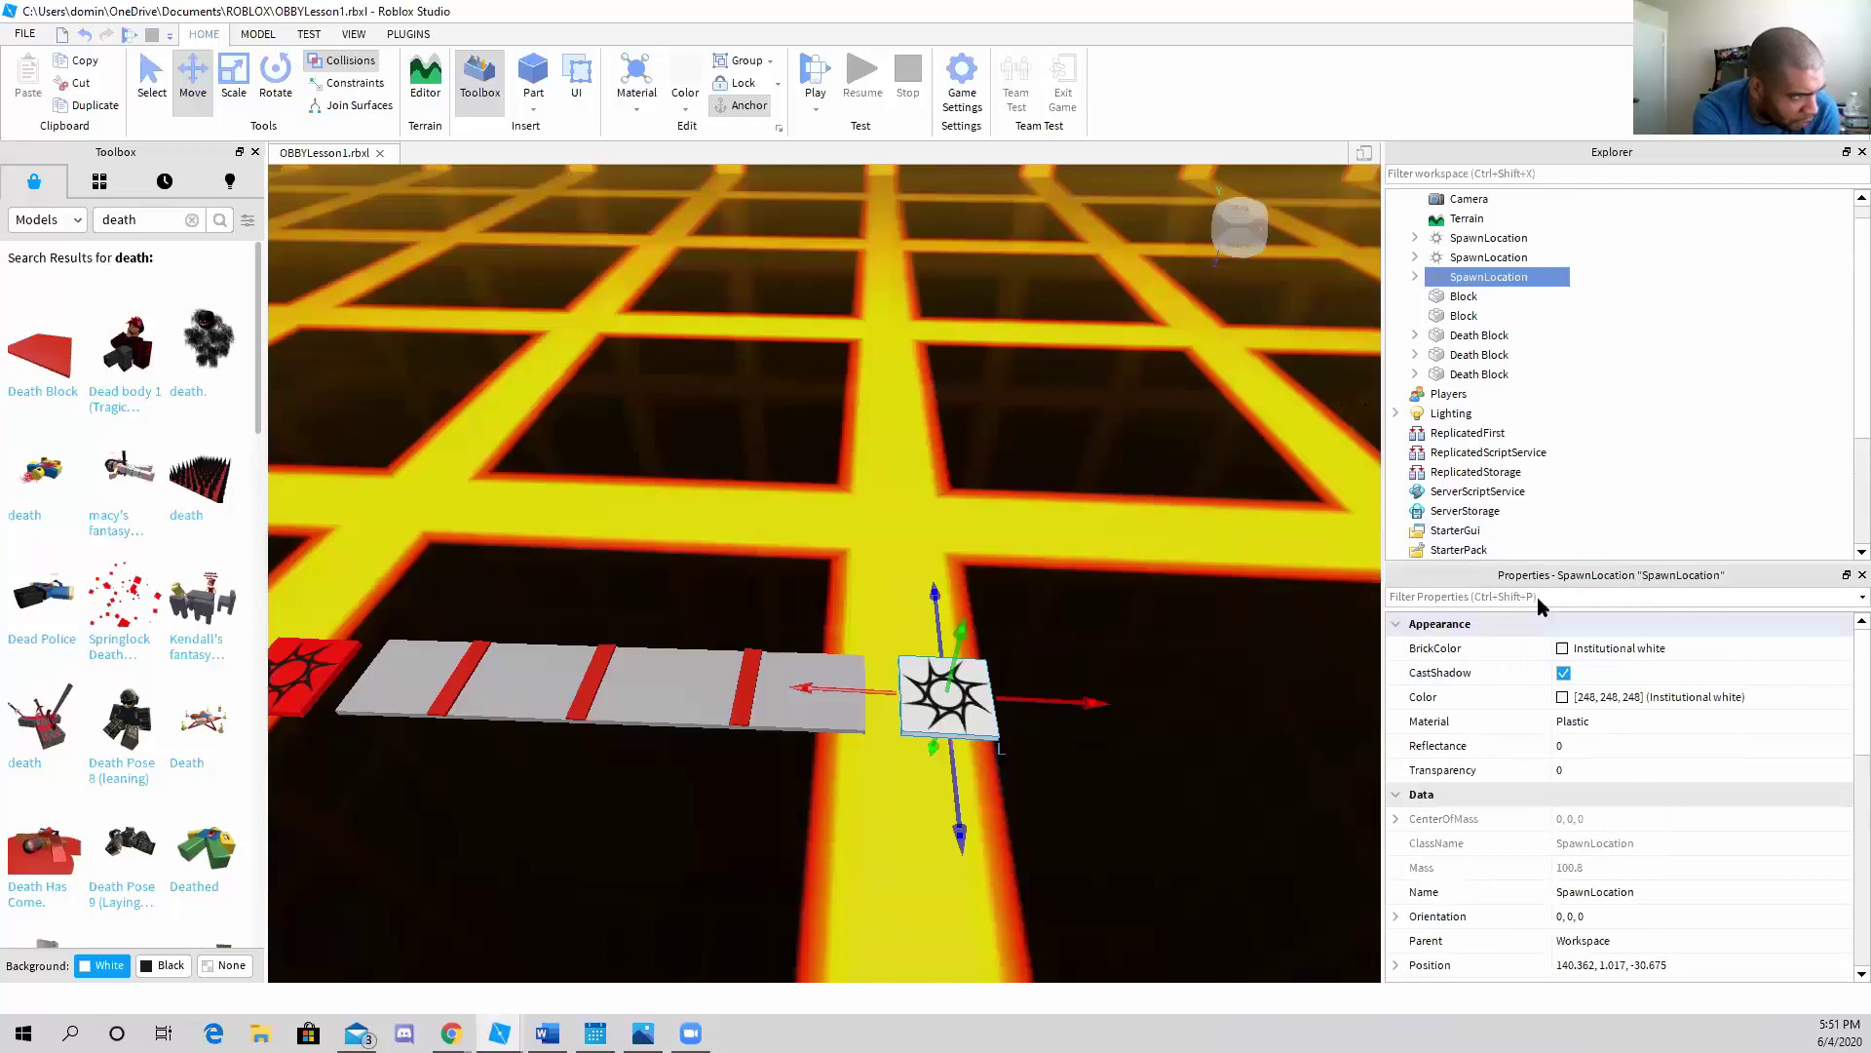
pyautogui.scroll(-2, 1594, 731)
pyautogui.scroll(-3, 1599, 722)
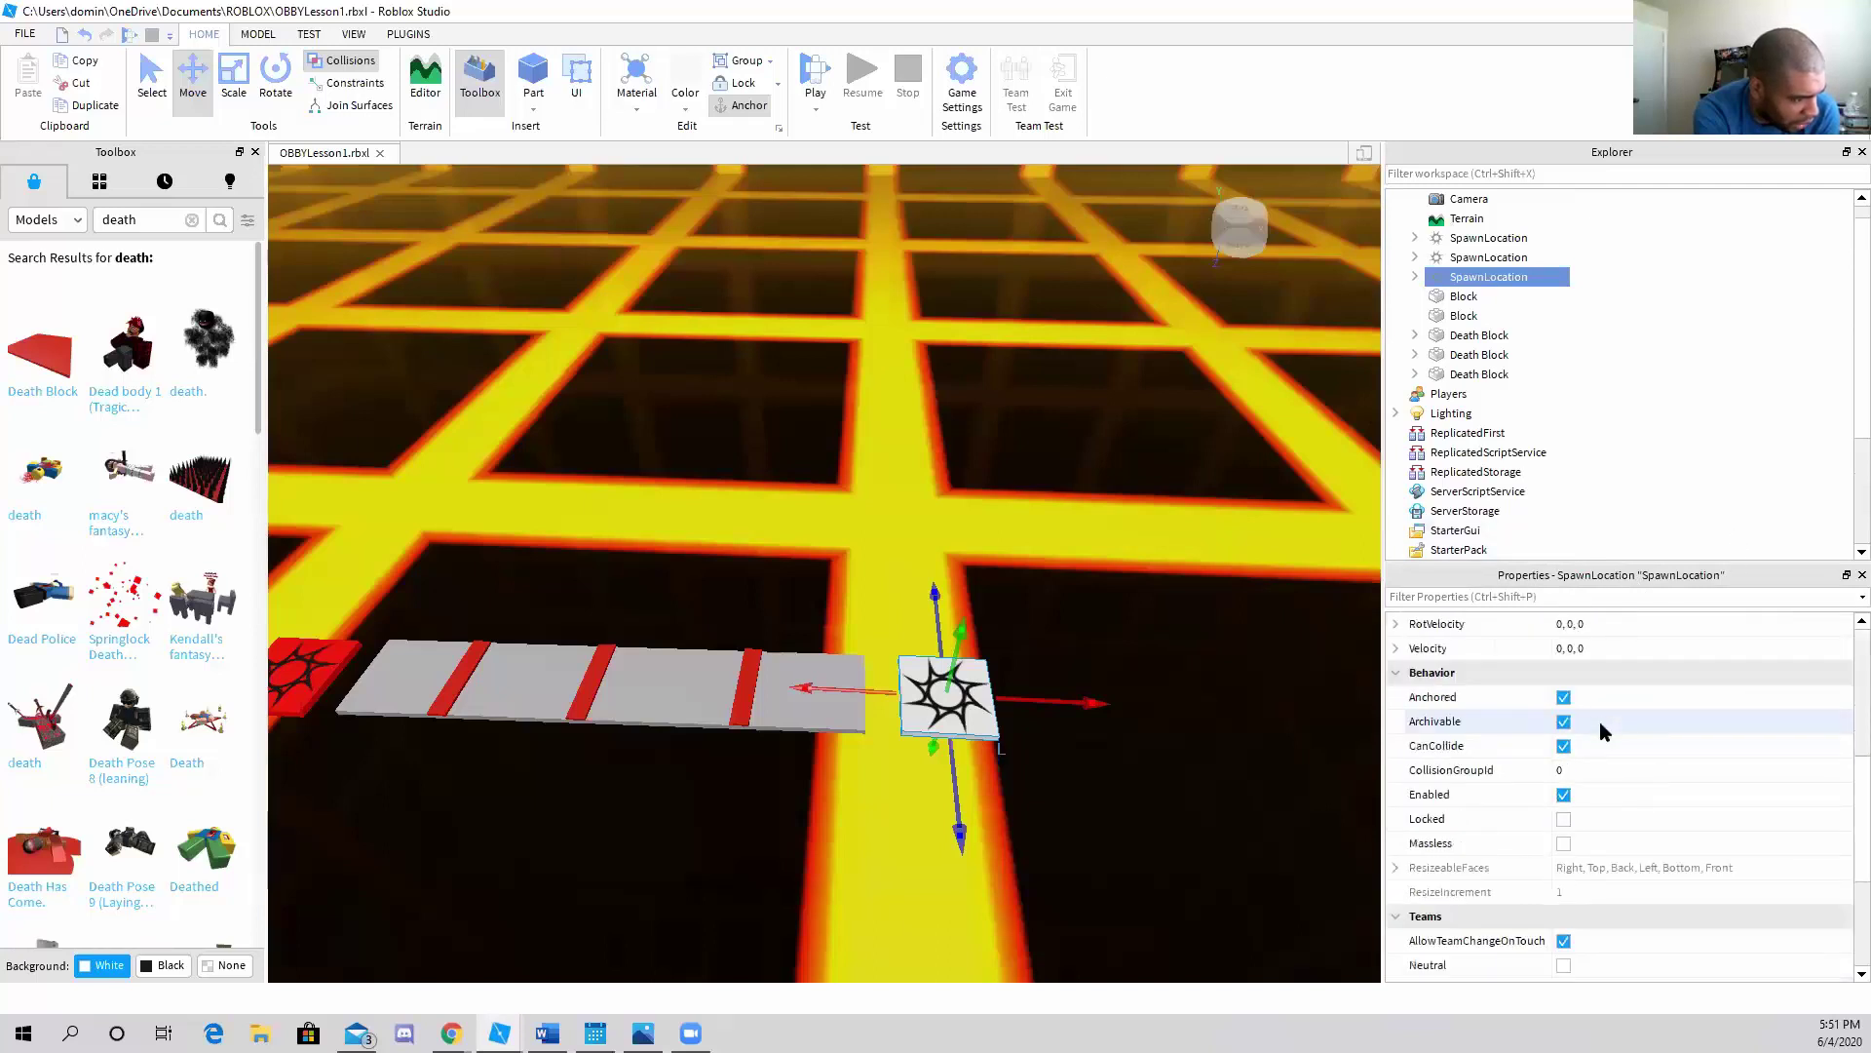
pyautogui.scroll(-1, 1600, 721)
pyautogui.scroll(-2, 1599, 721)
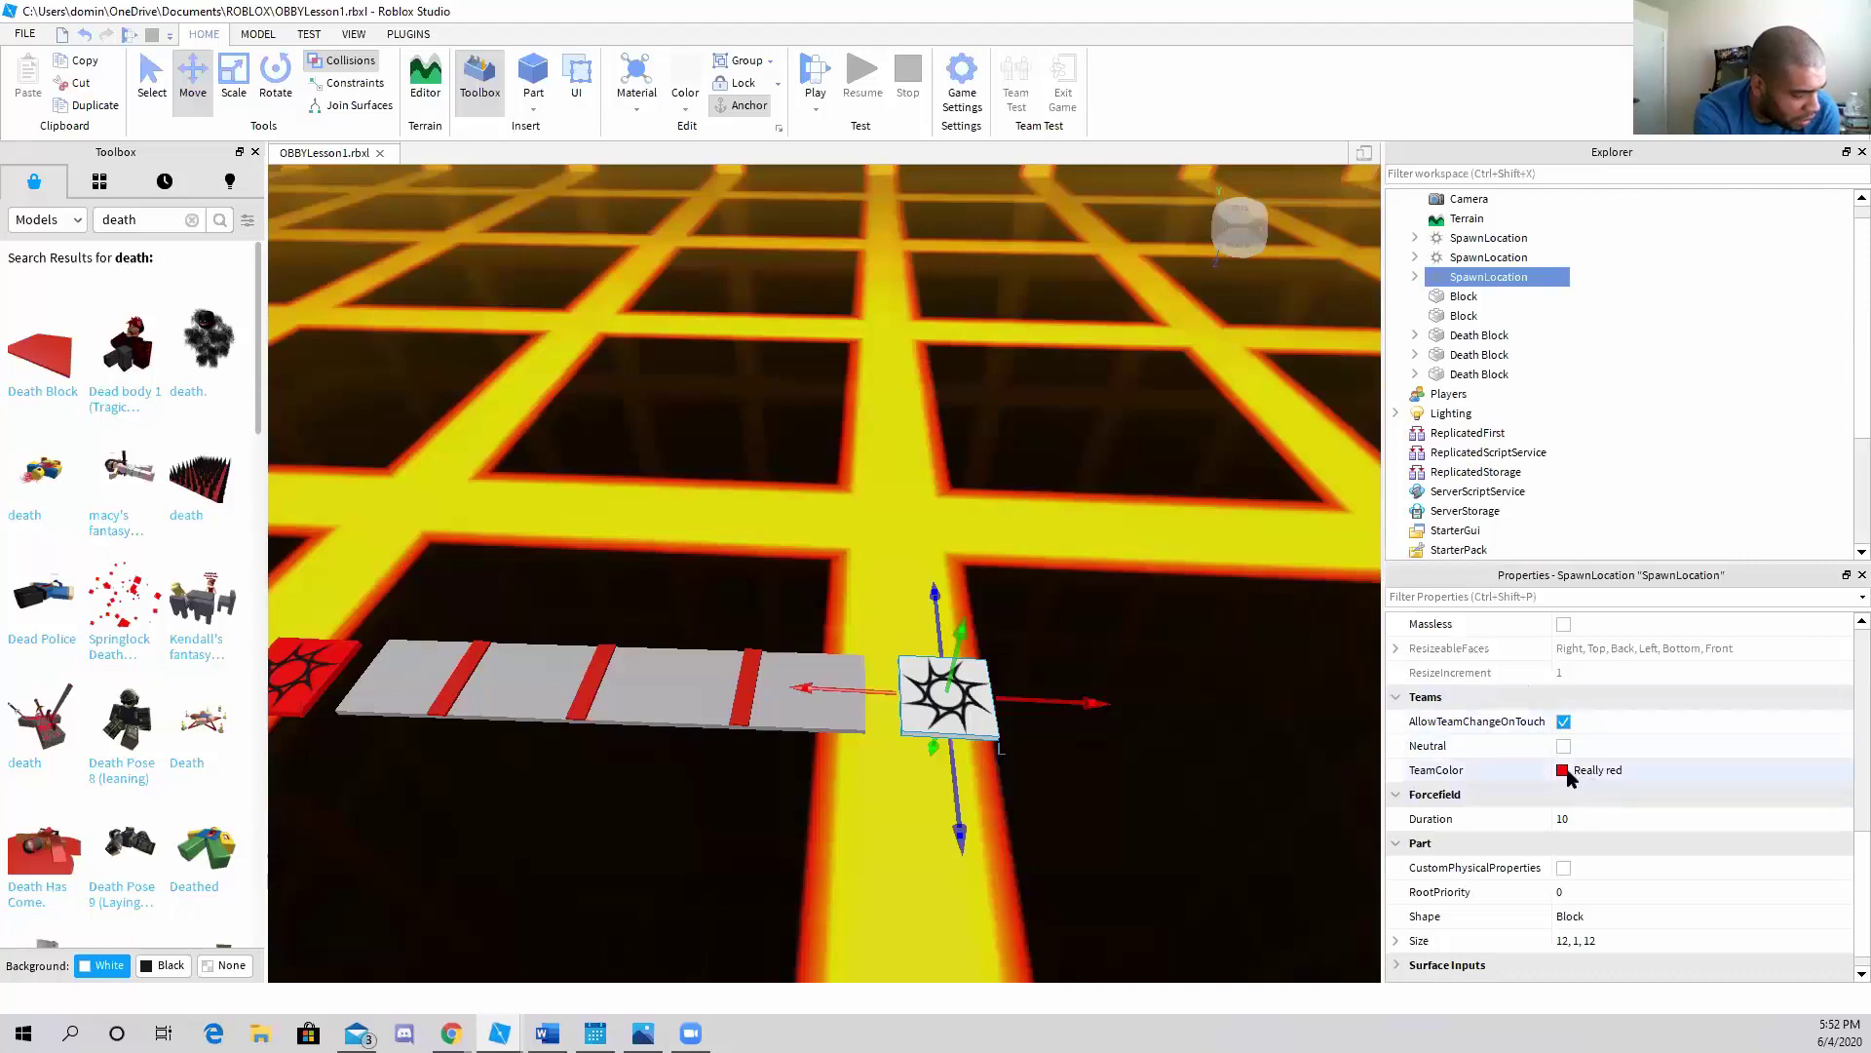
pyautogui.click(1567, 773)
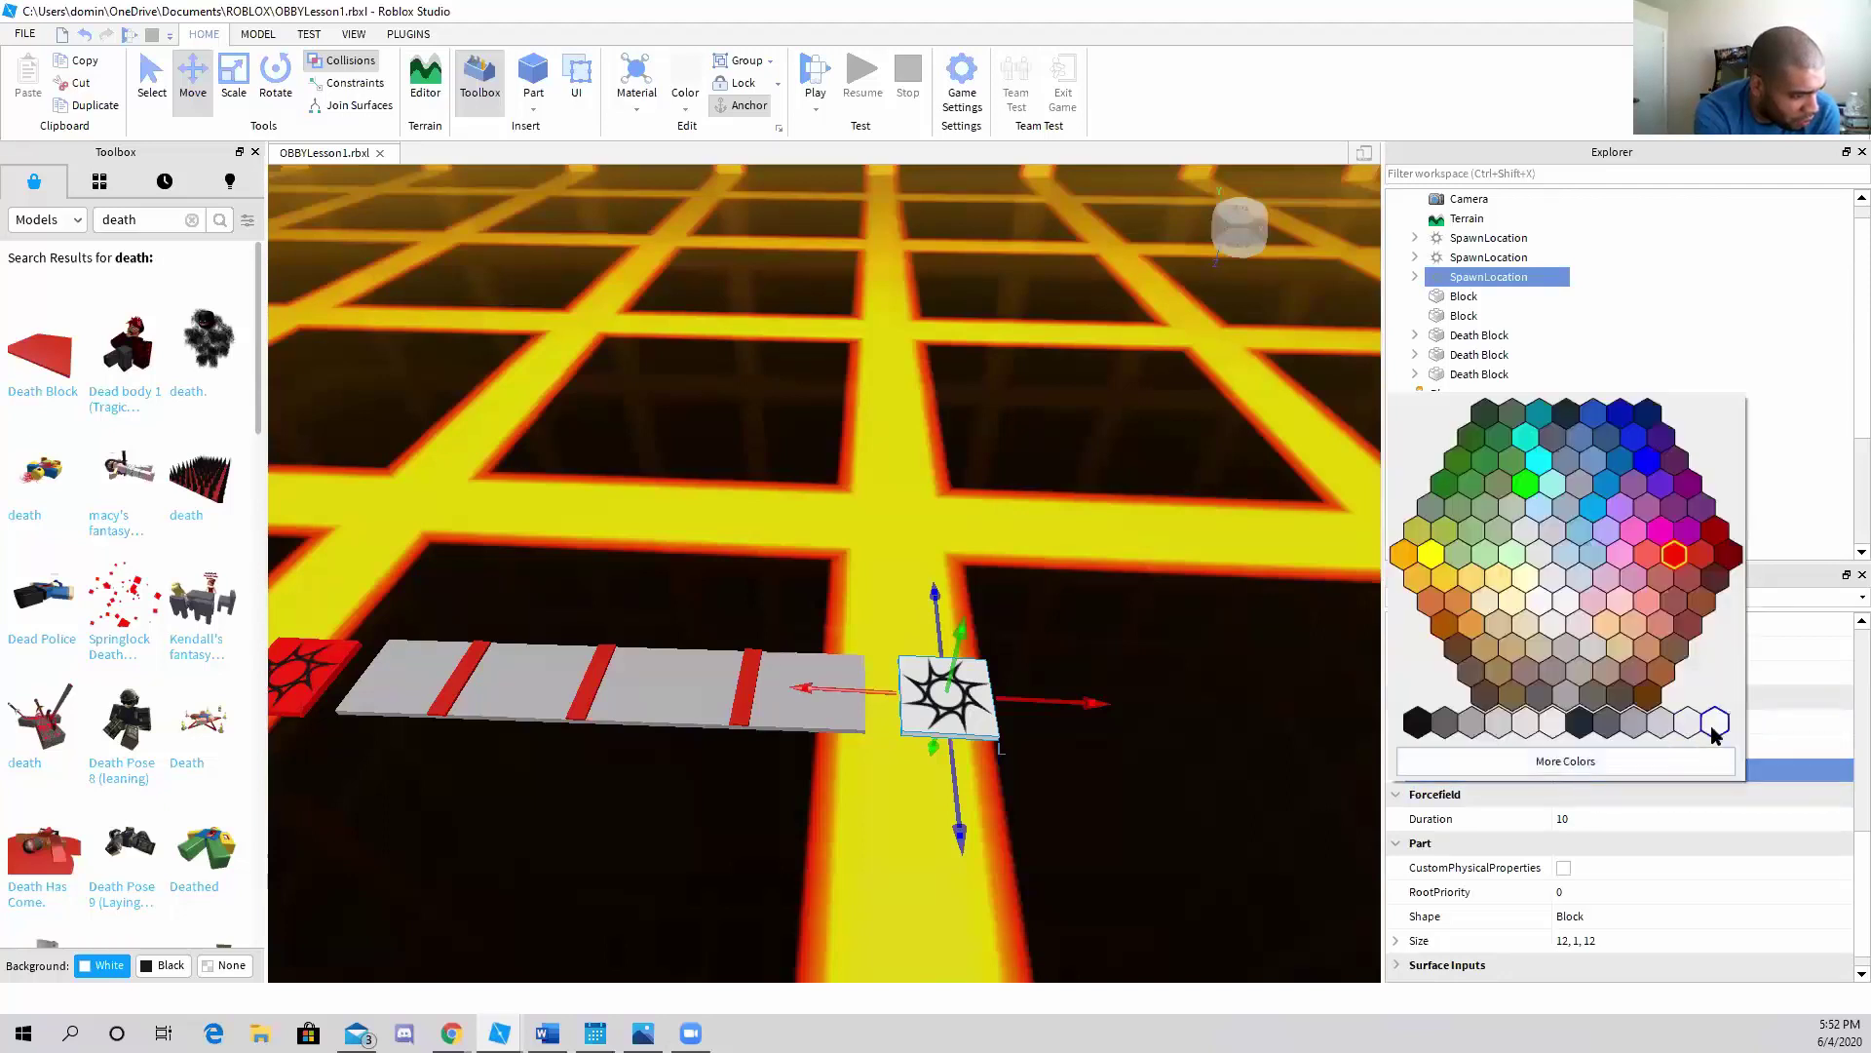
pyautogui.click(1715, 723)
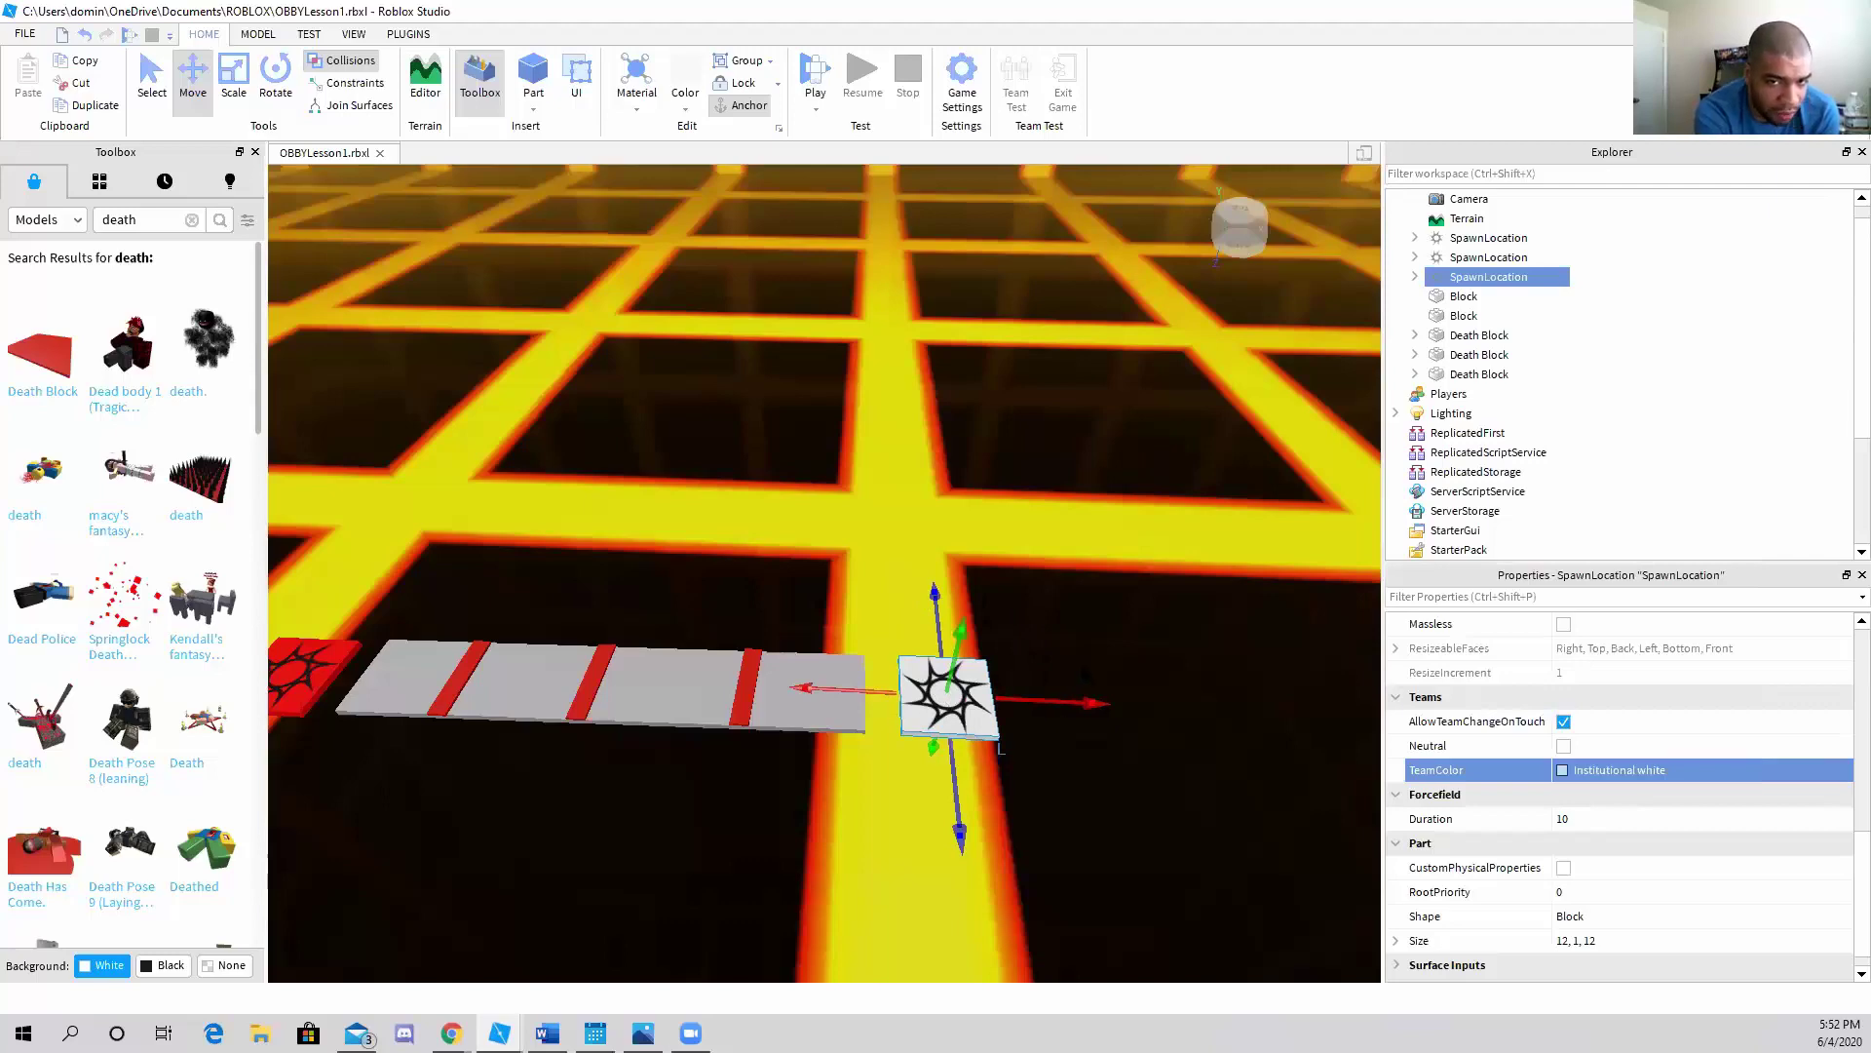
pyautogui.click(815, 76)
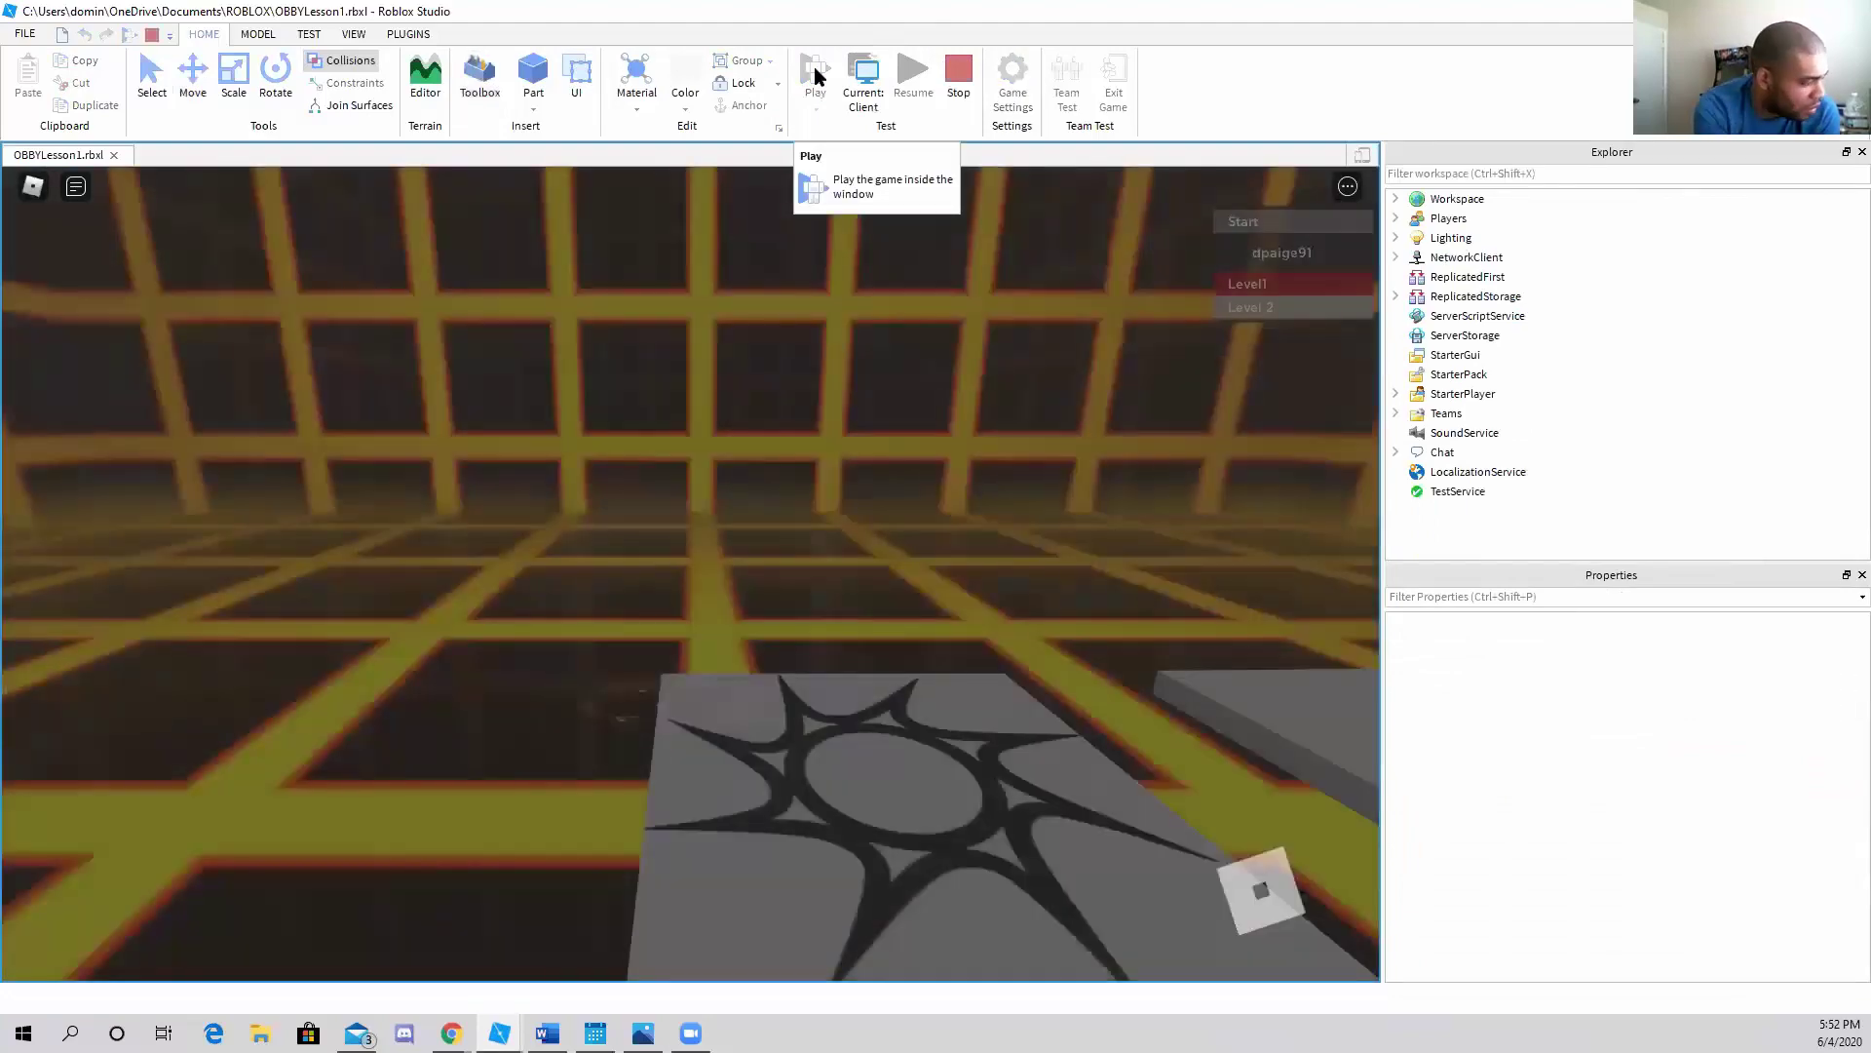
pyautogui.press('Right')
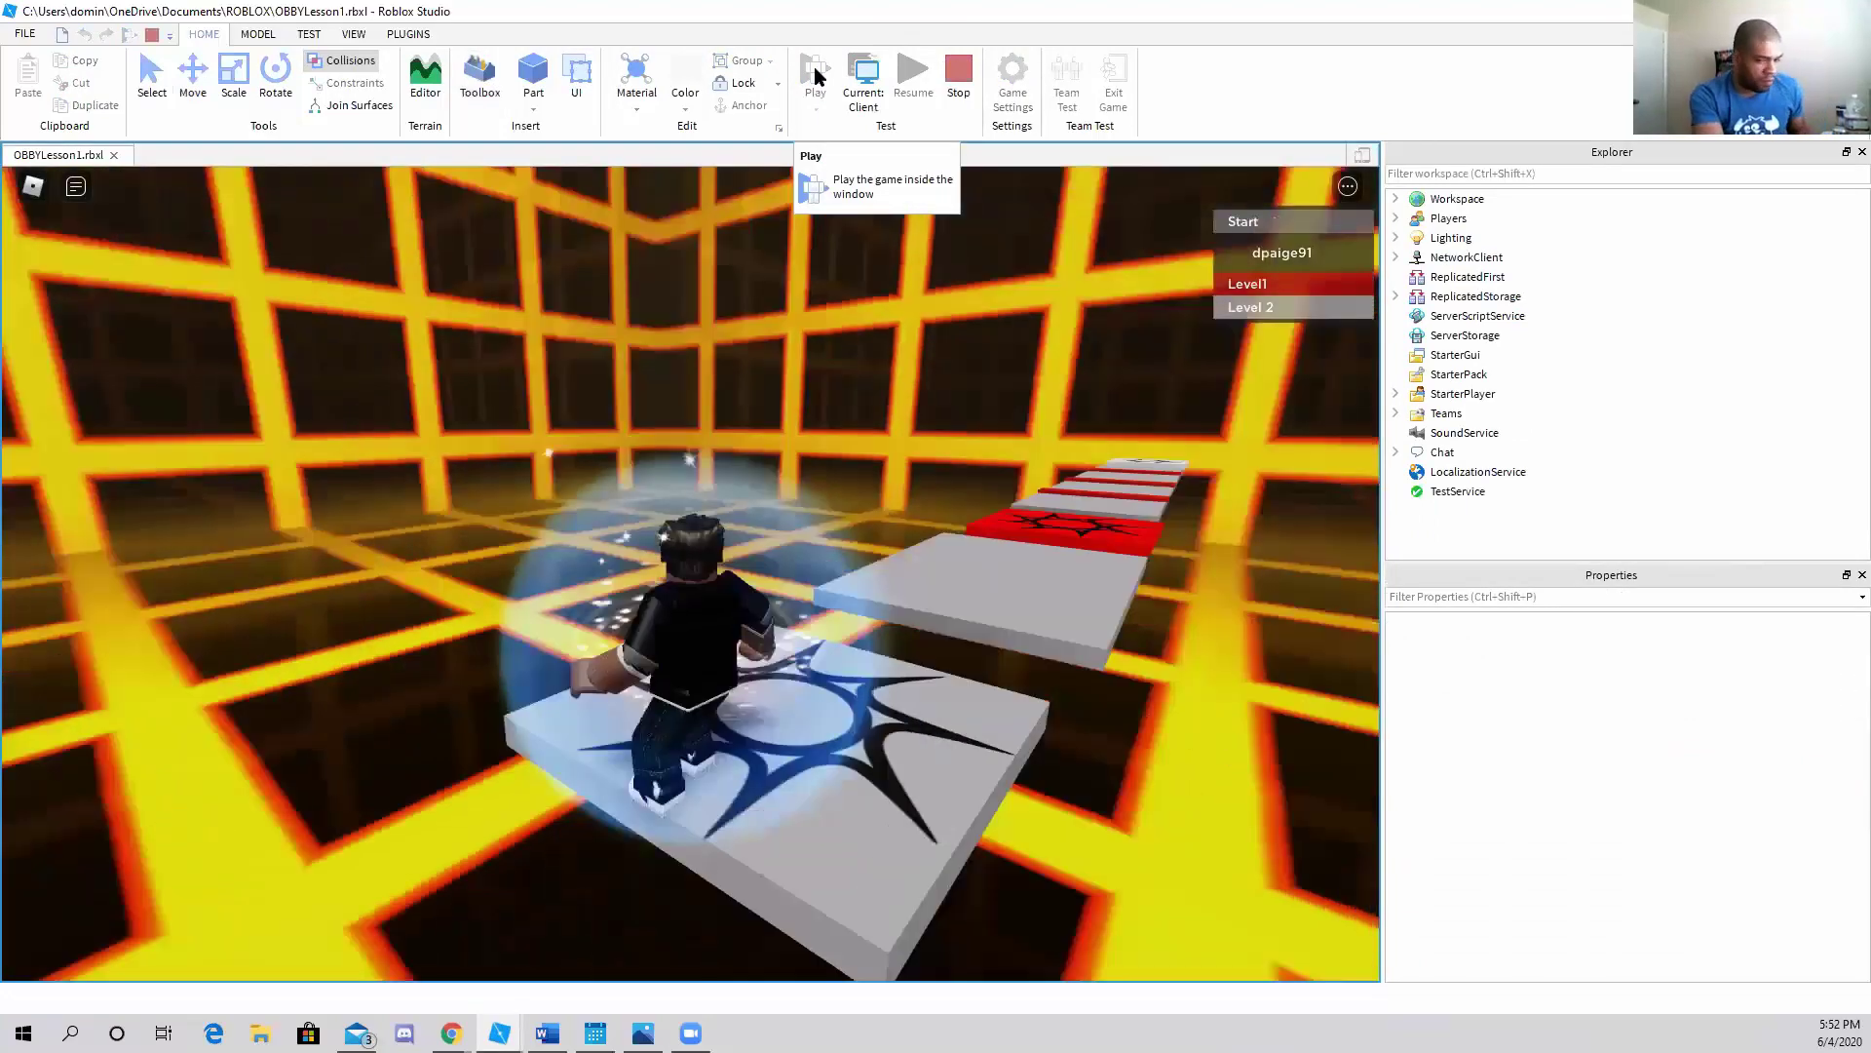
pyautogui.press('Up')
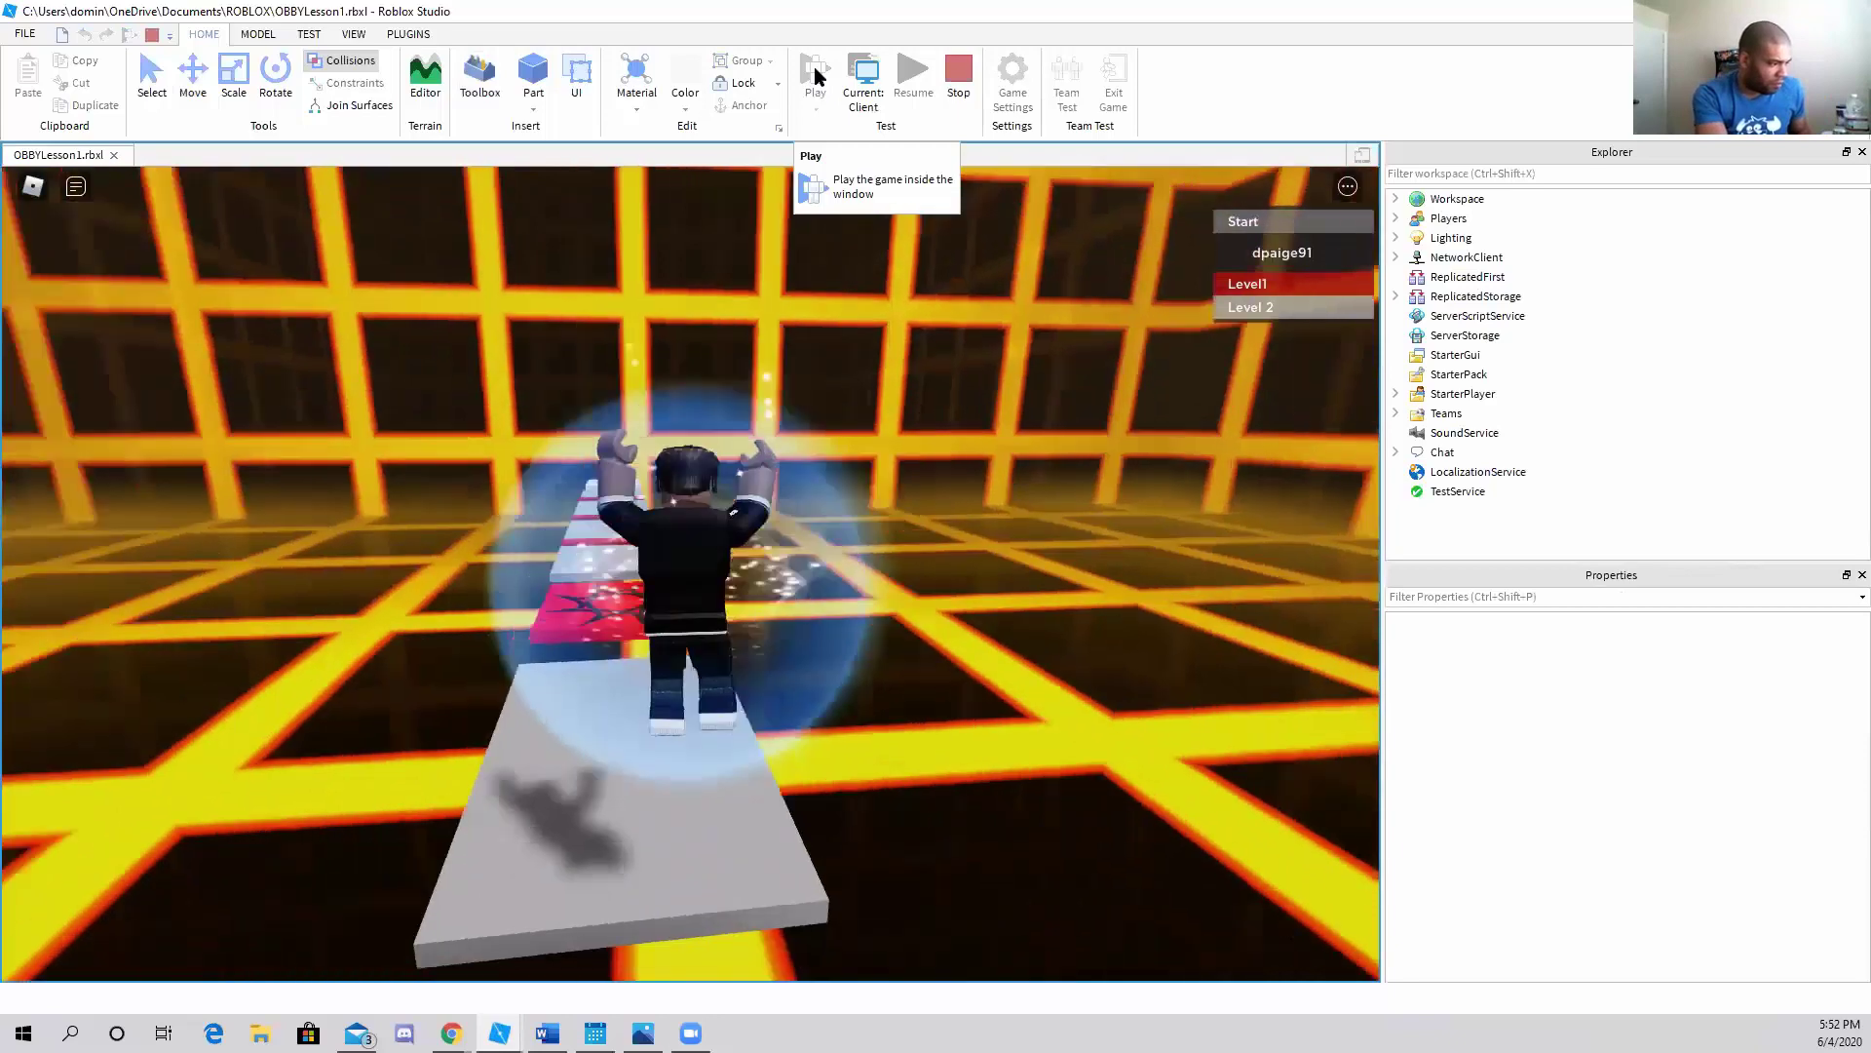
pyautogui.press('Up')
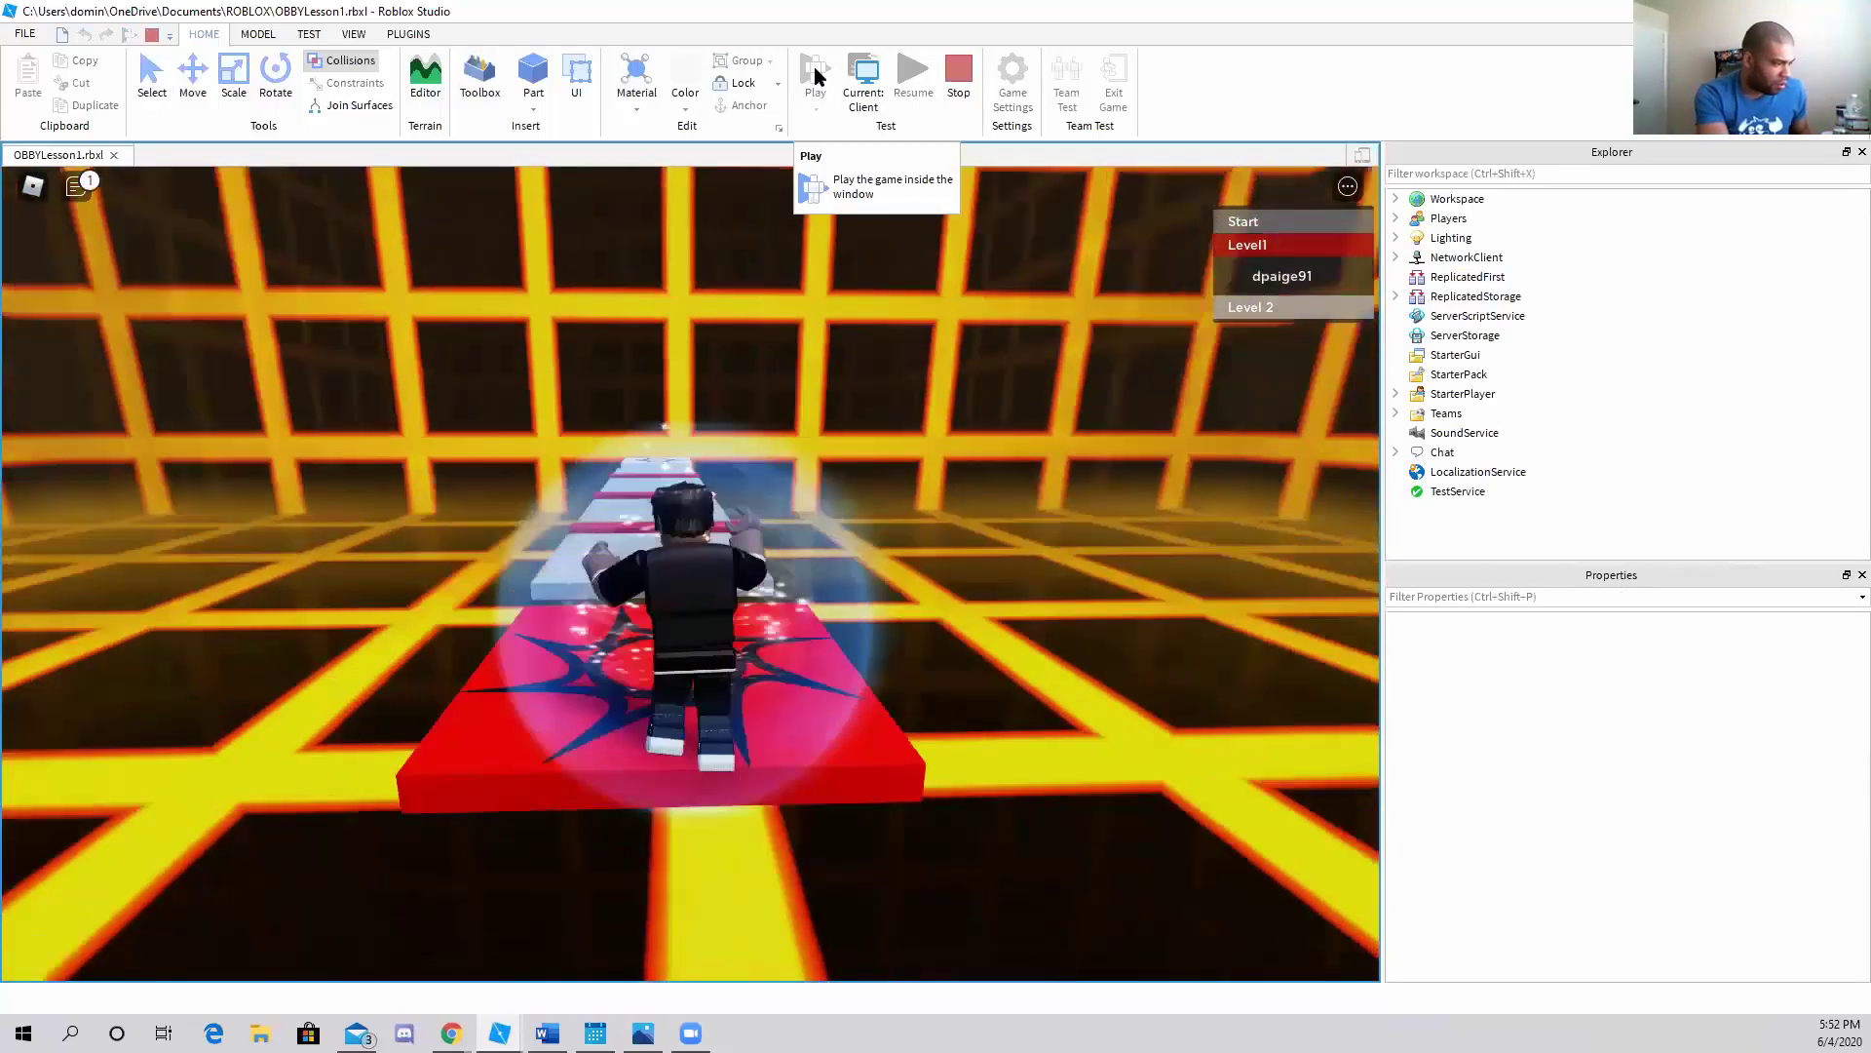
pyautogui.press('Up')
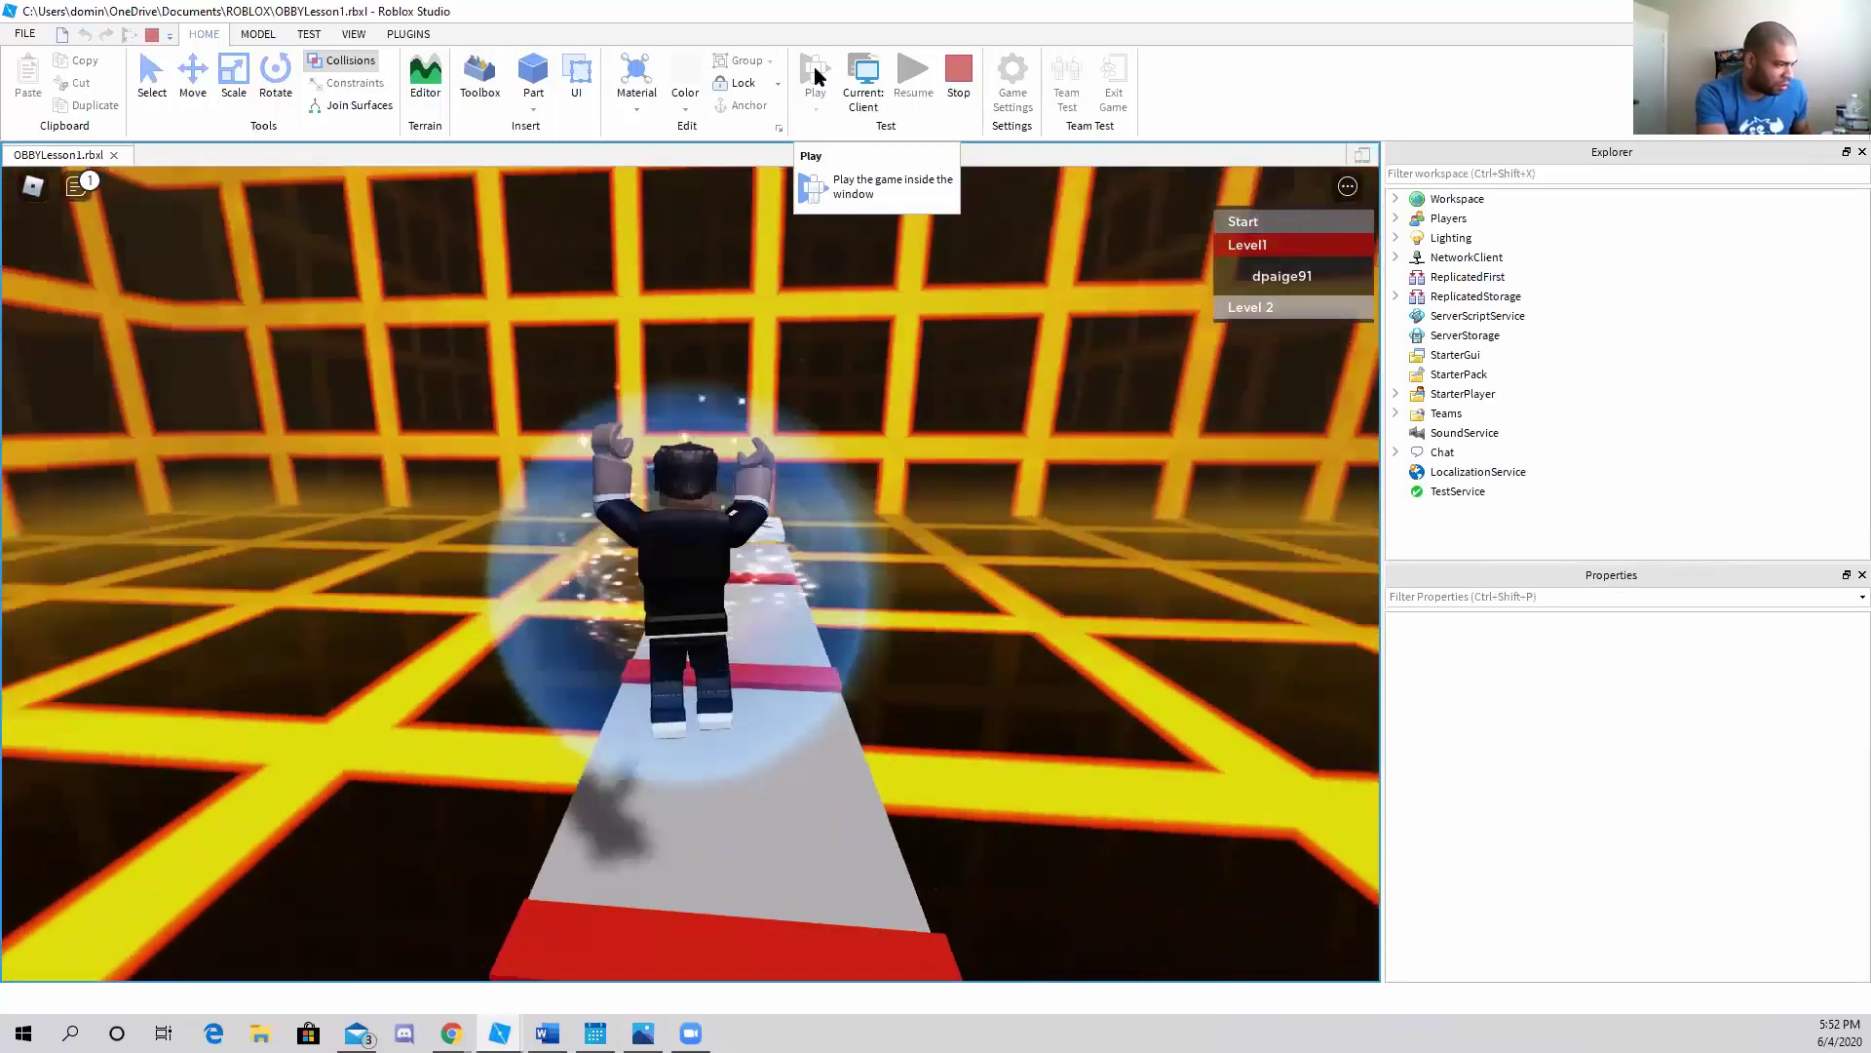
pyautogui.press('Up')
pyautogui.press('space')
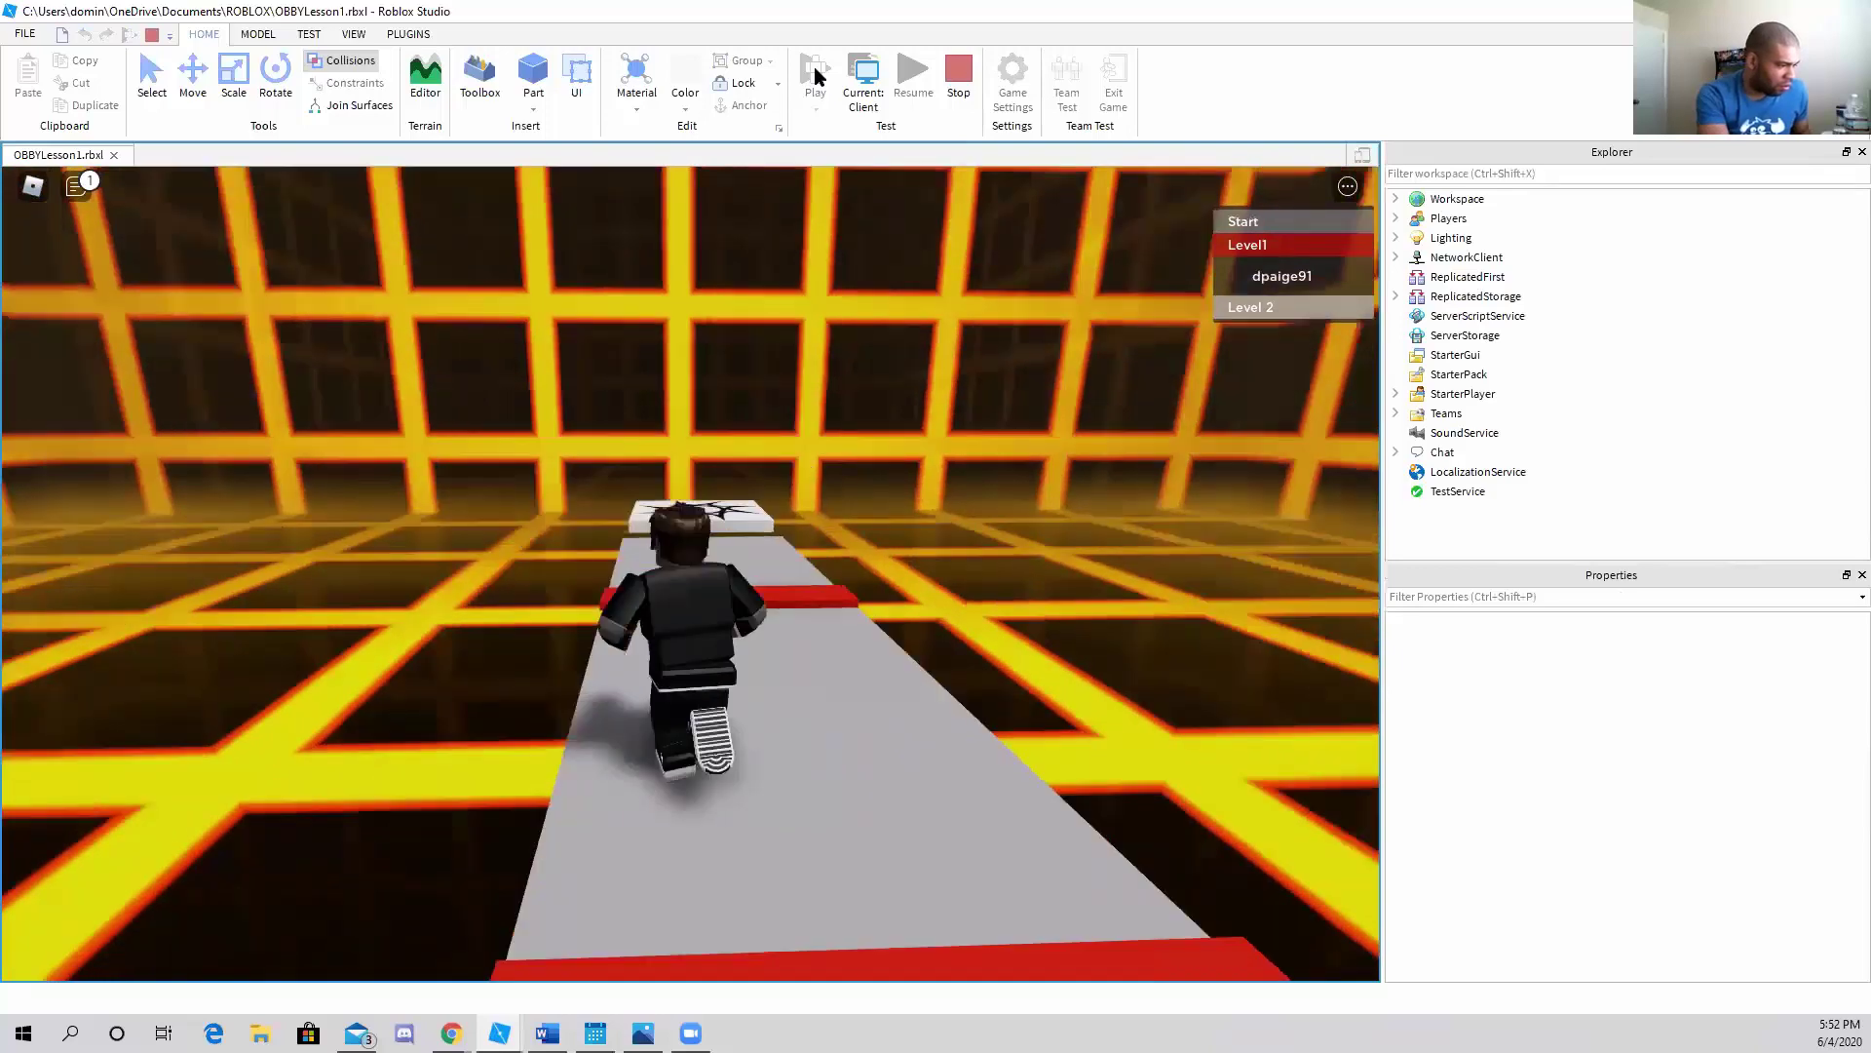
pyautogui.press('space')
pyautogui.press('Up')
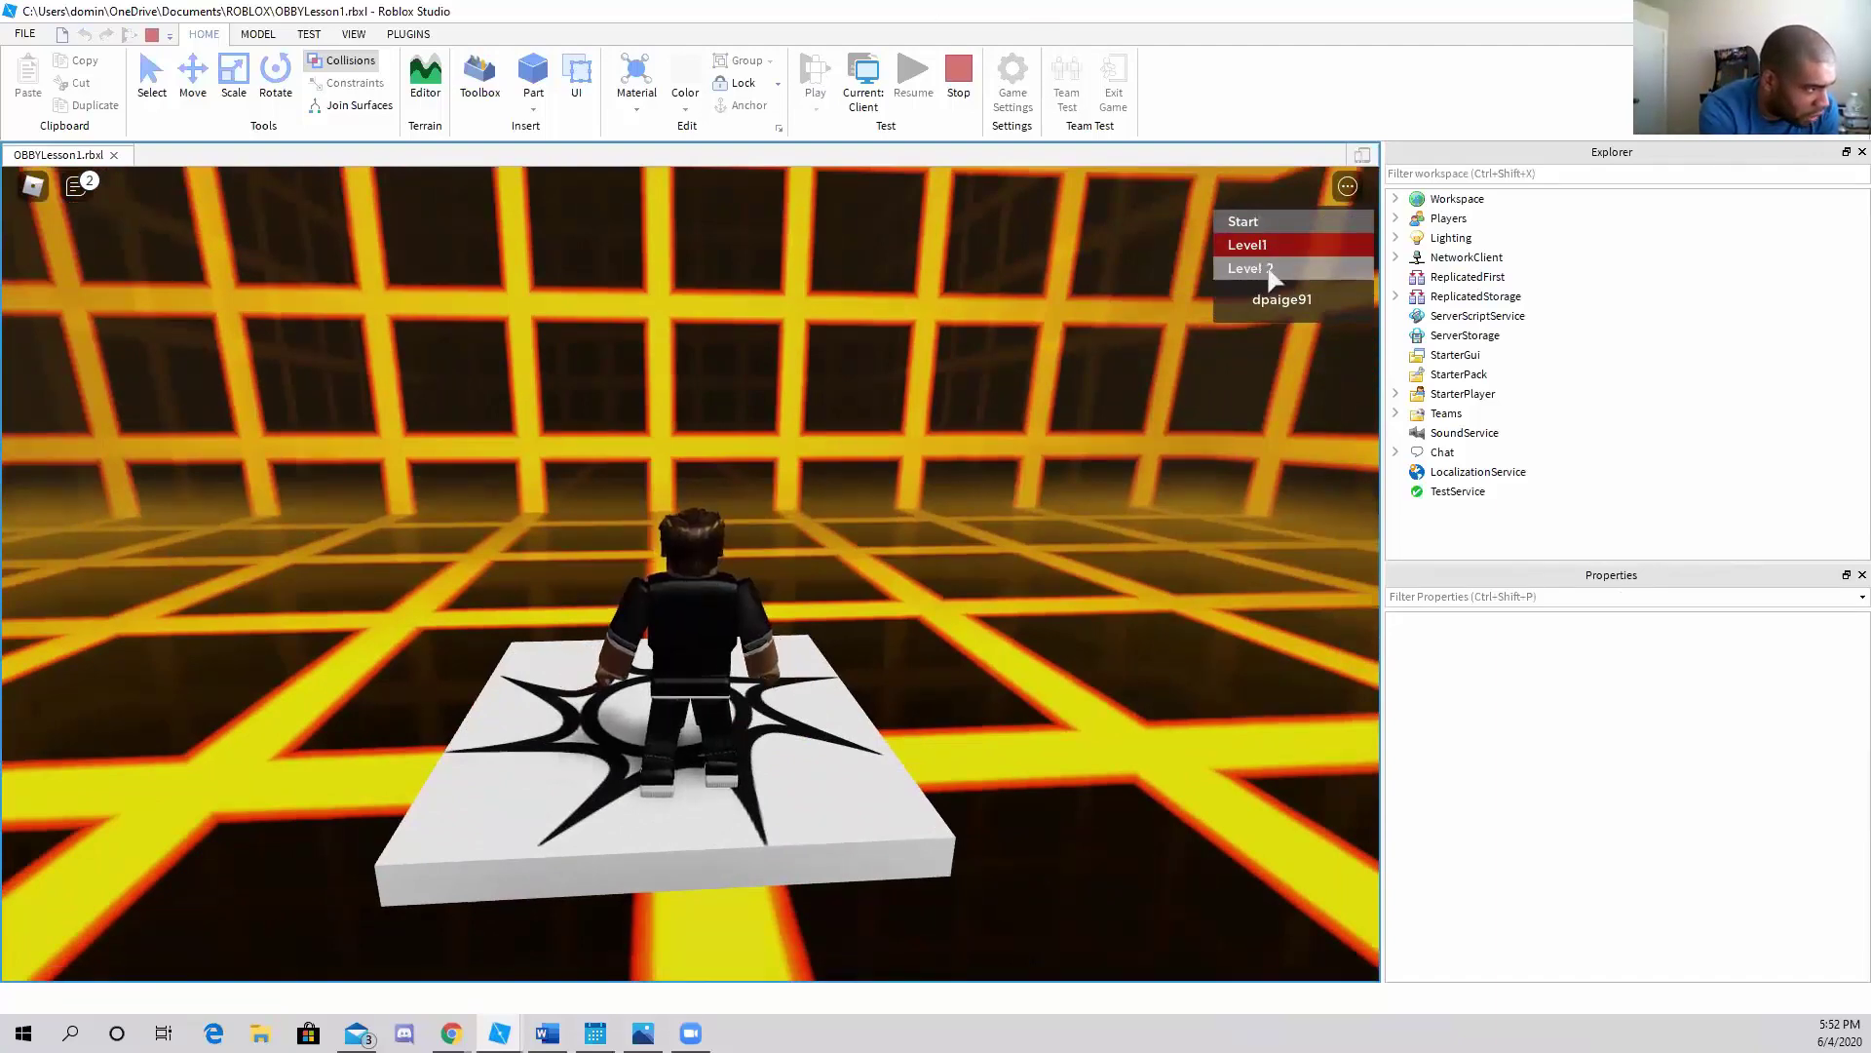
pyautogui.moveTo(1014, 556); pyautogui.dragTo(1009, 543, button='right')
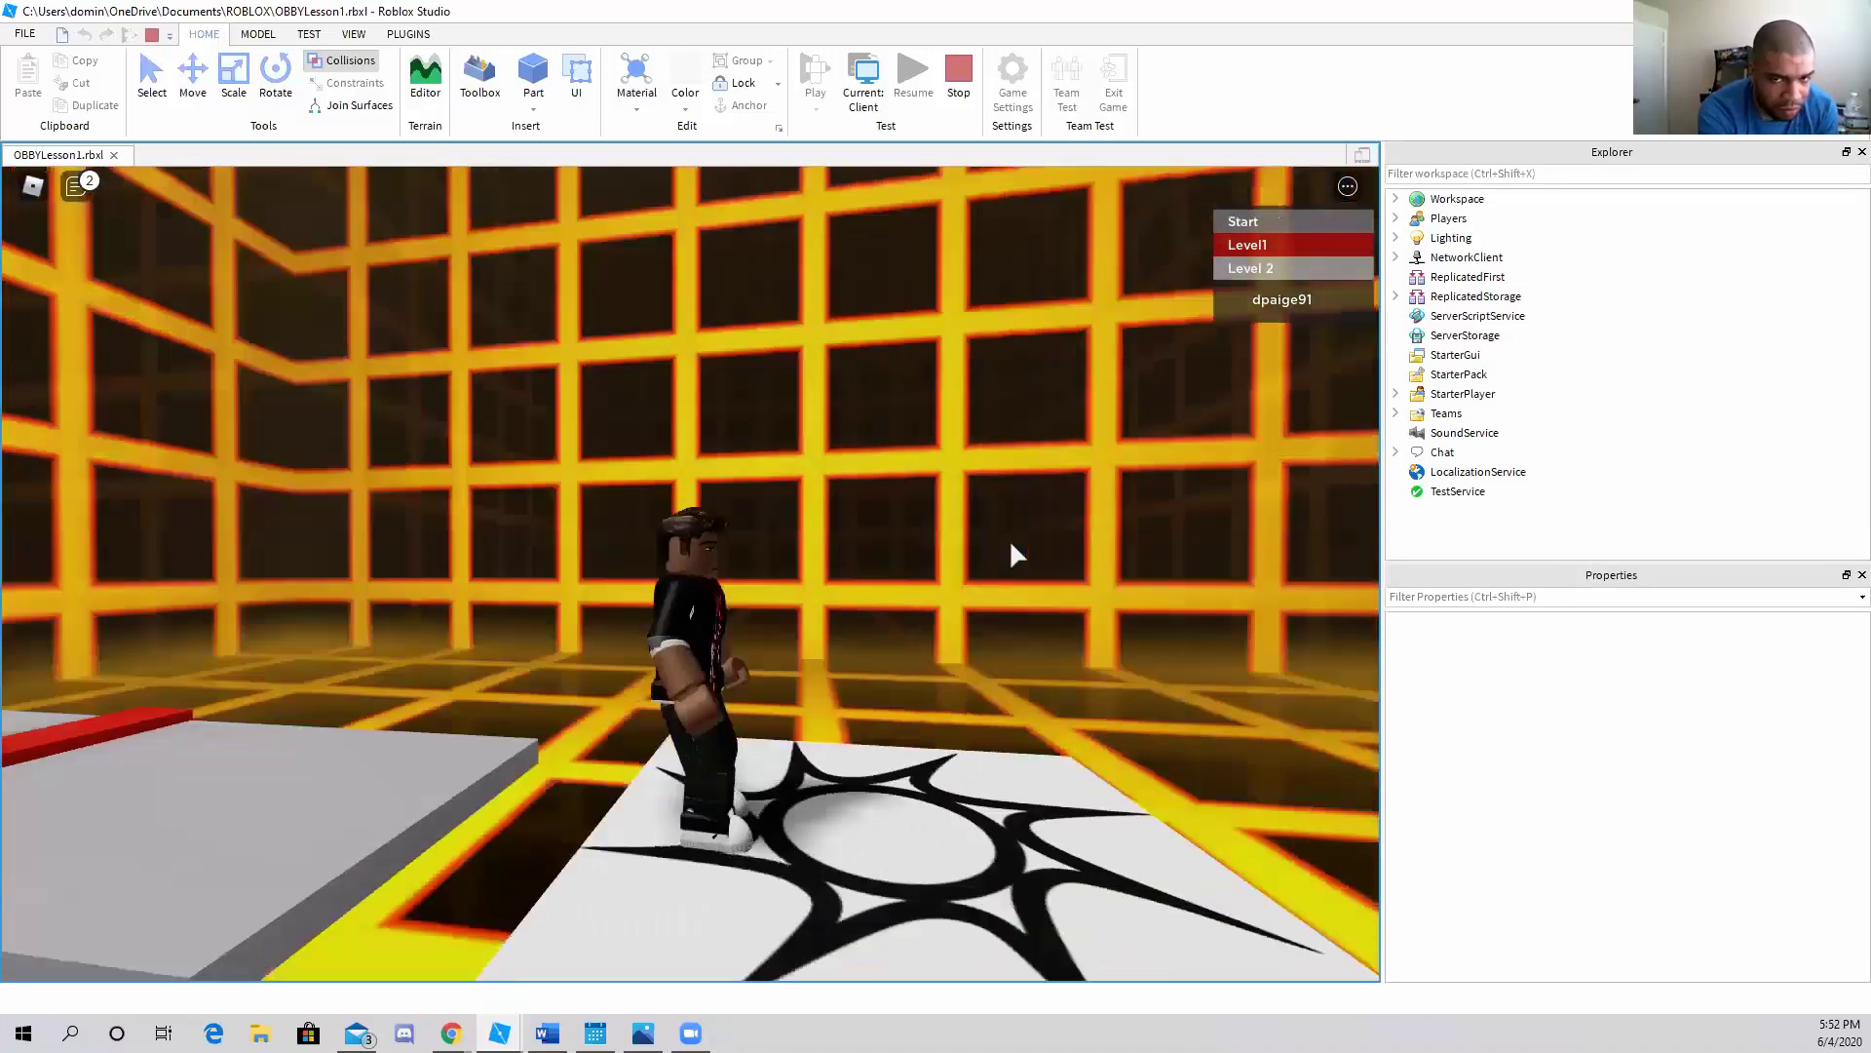
pyautogui.moveTo(1014, 552); pyautogui.dragTo(1011, 546, button='right')
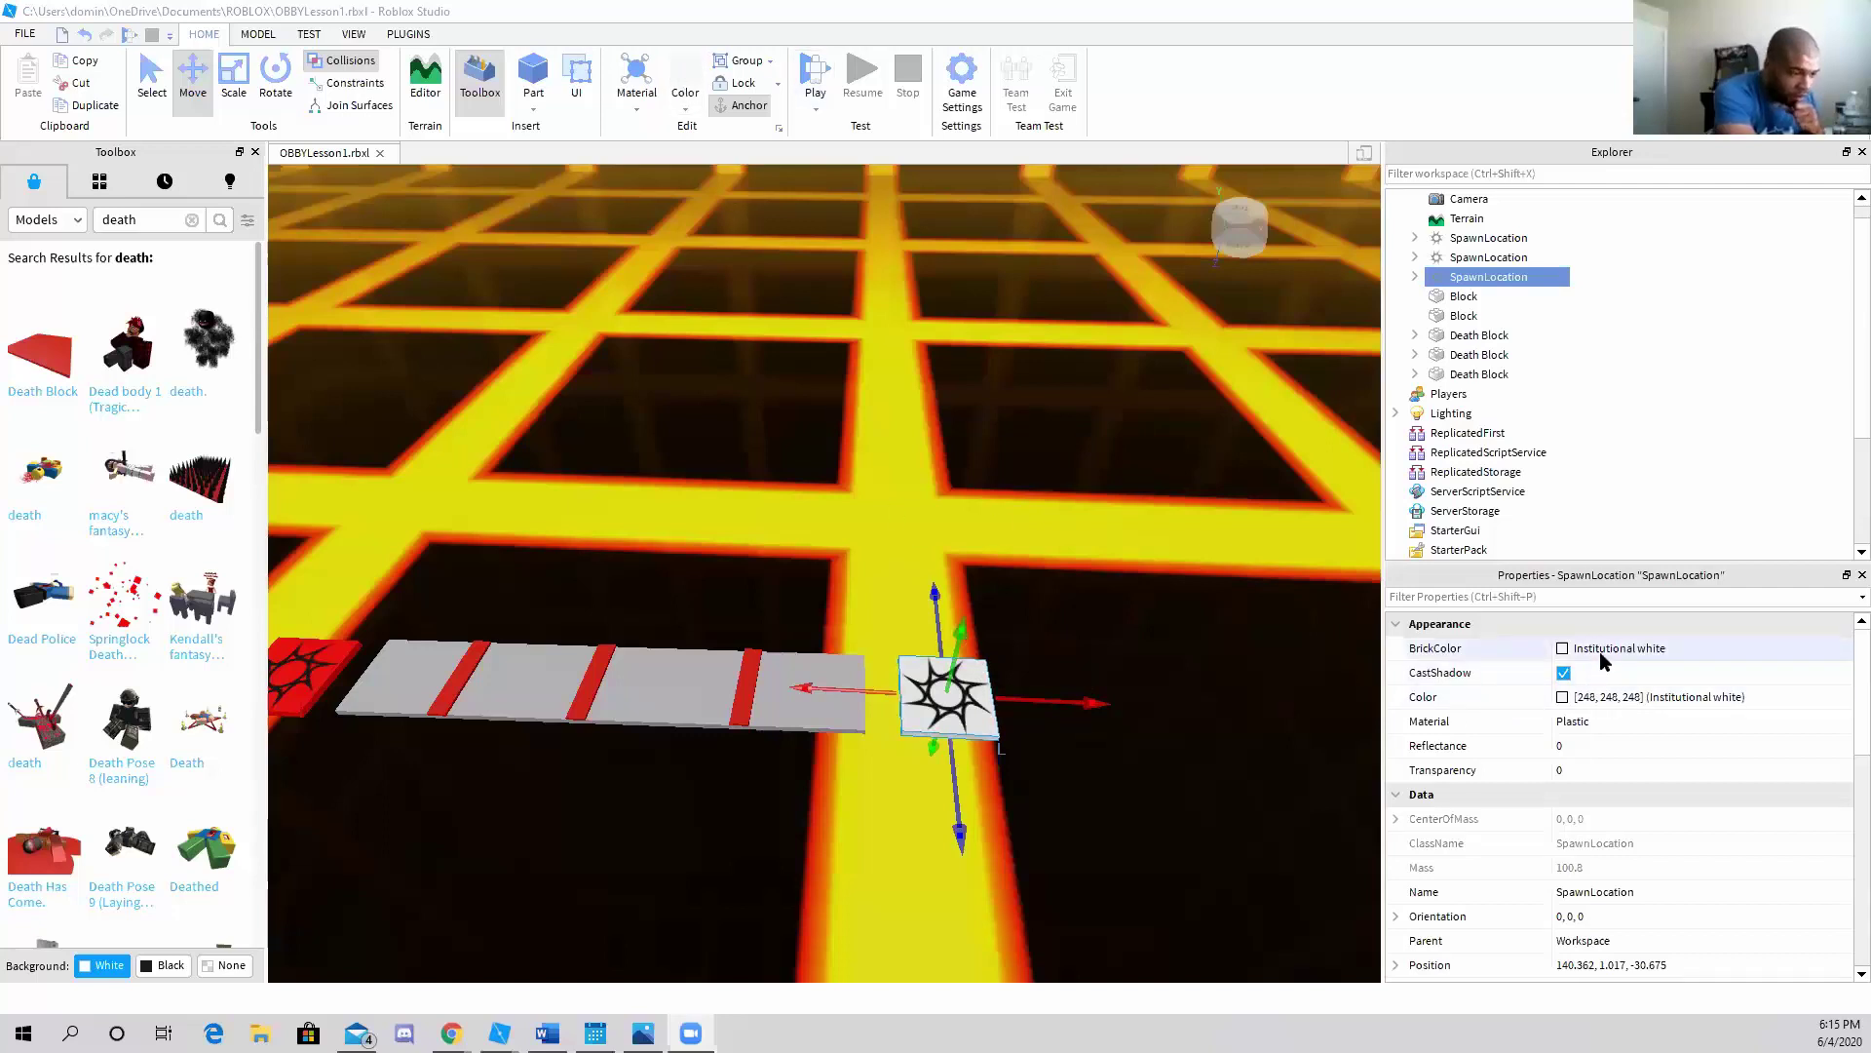
# Check the spawn pad's team colour, then confirm Level 2's TeamColor is Institutional white
pyautogui.scroll(-3, 1623, 663)
pyautogui.scroll(-2, 1626, 712)
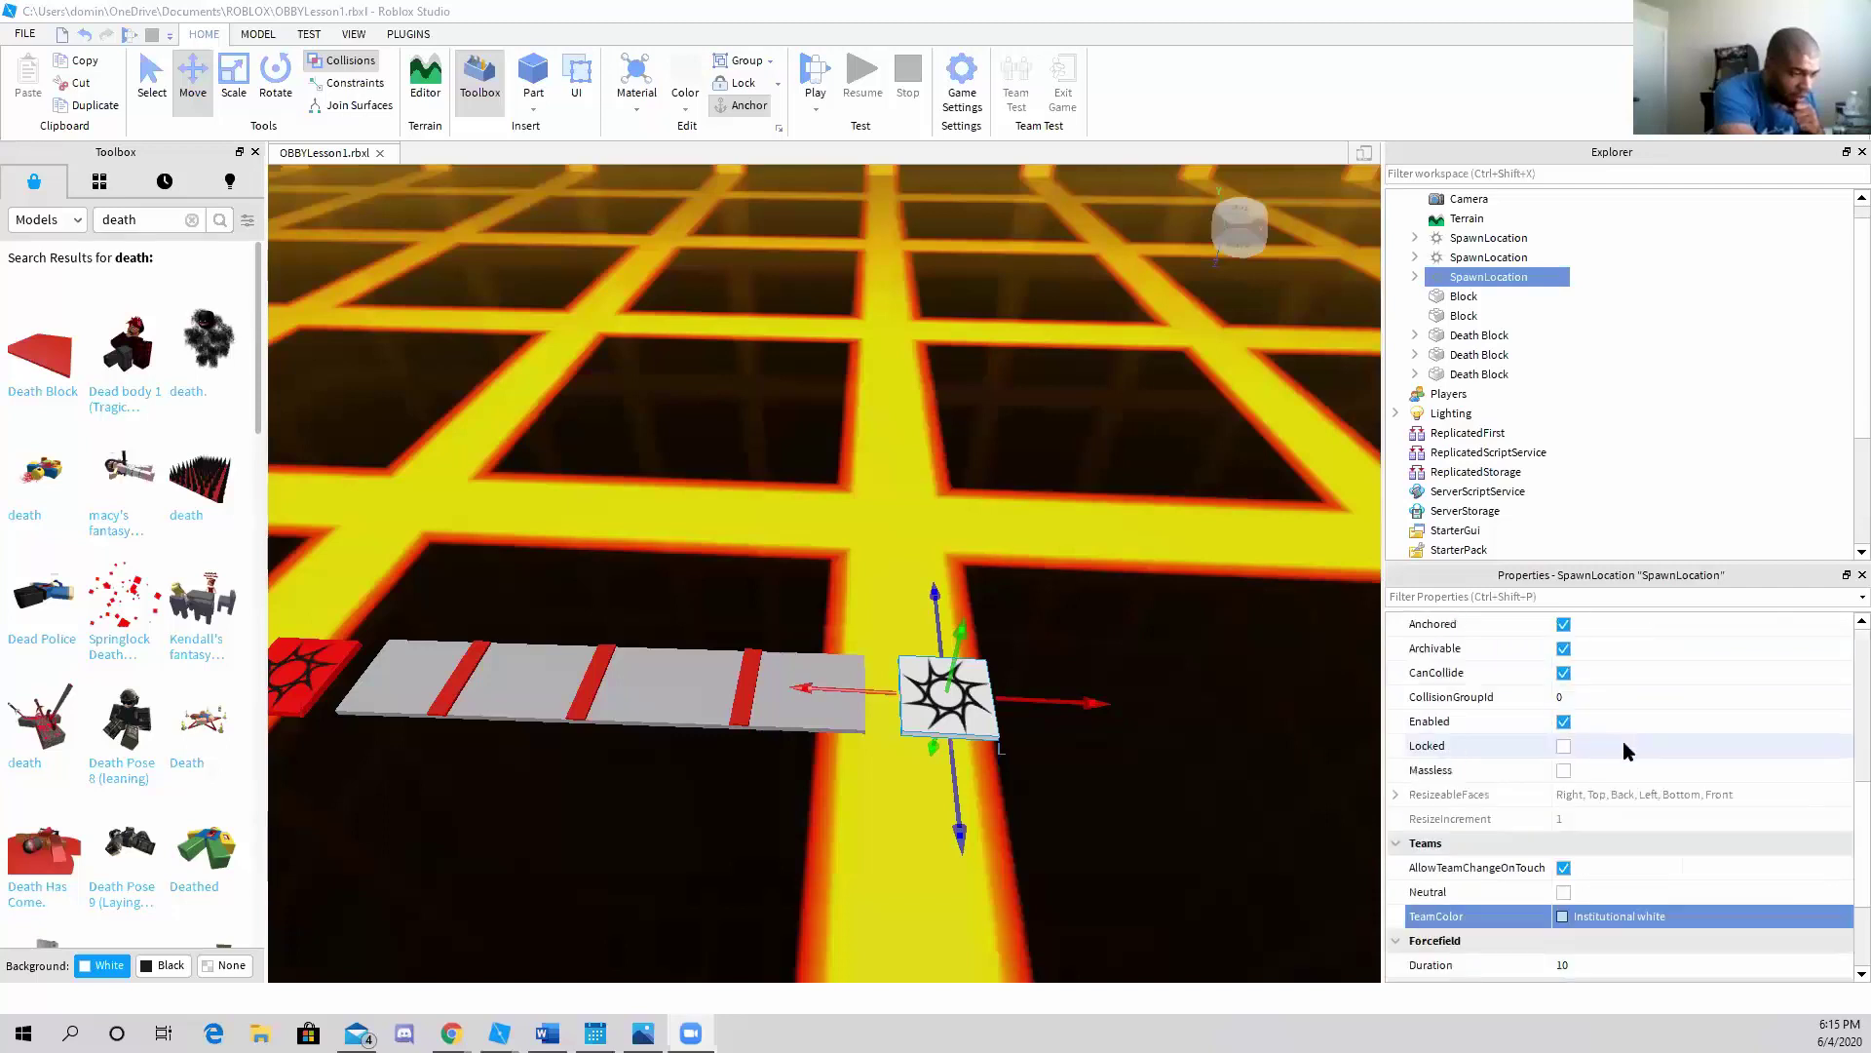
pyautogui.scroll(-3, 1626, 750)
pyautogui.click(1626, 751)
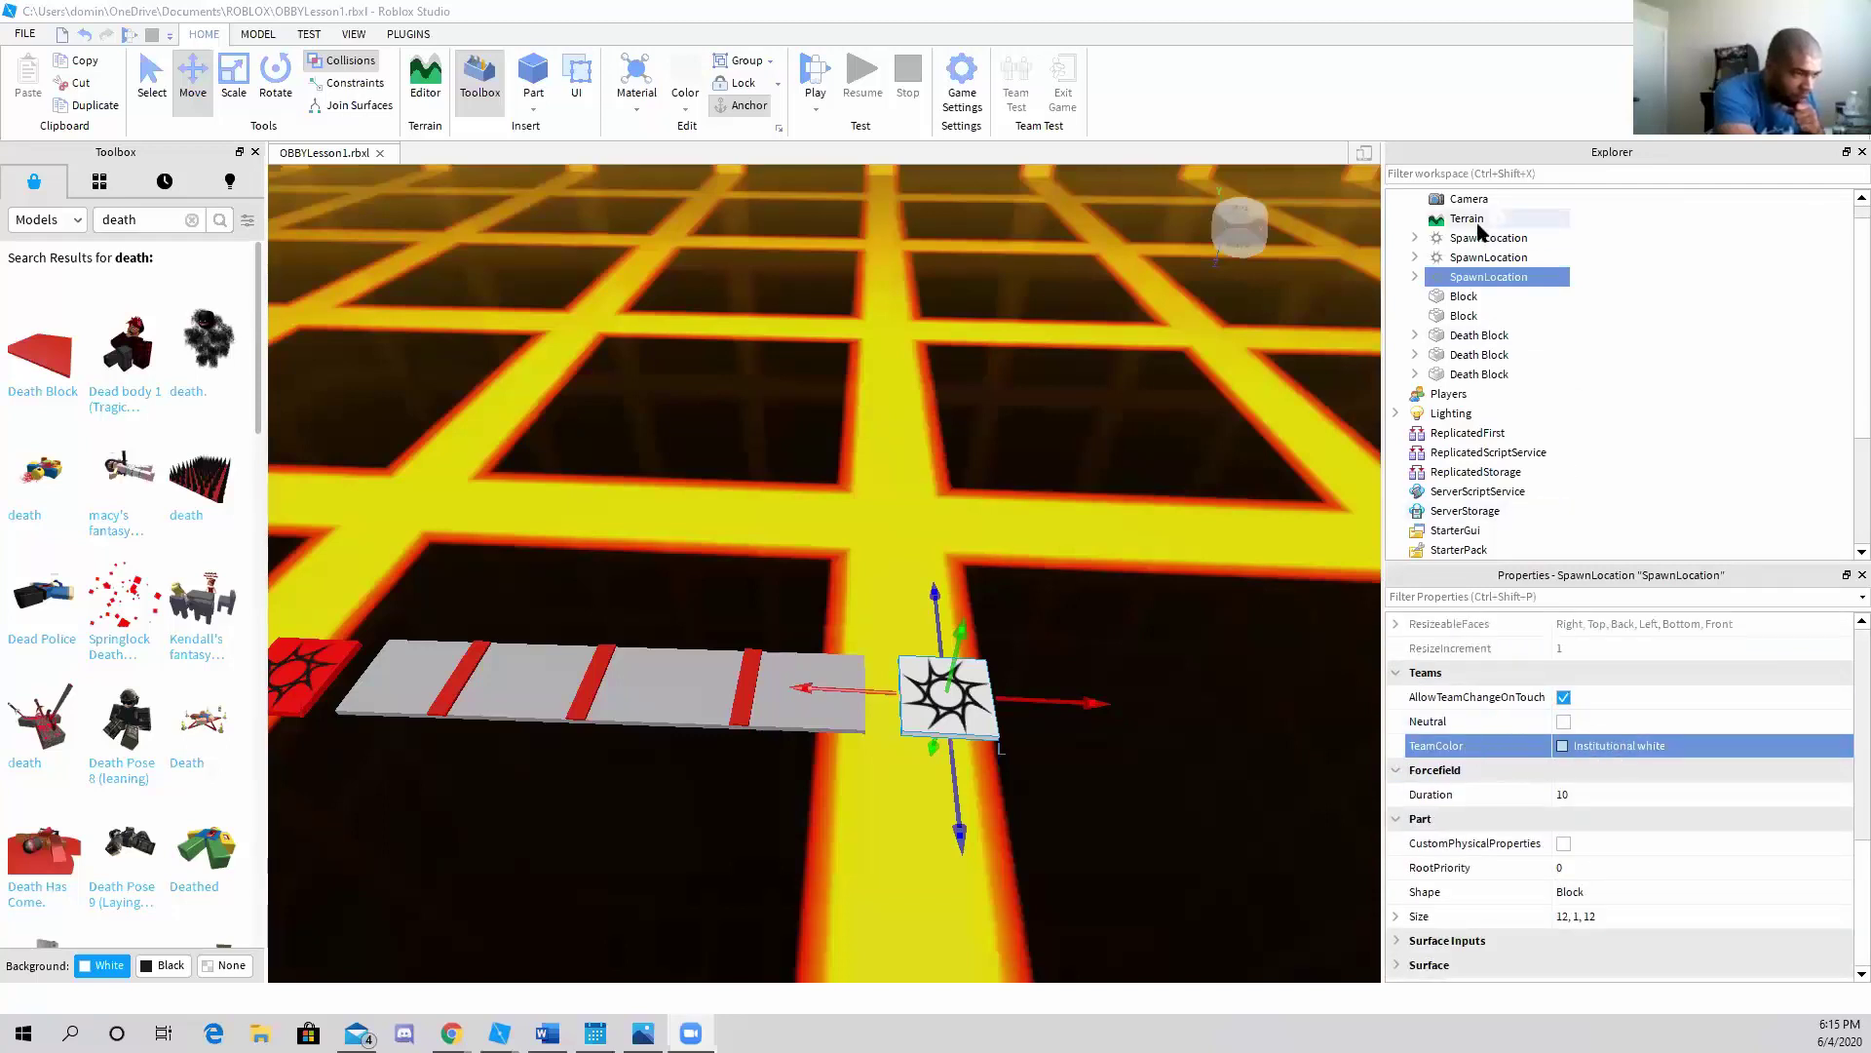
pyautogui.scroll(-3, 1462, 482)
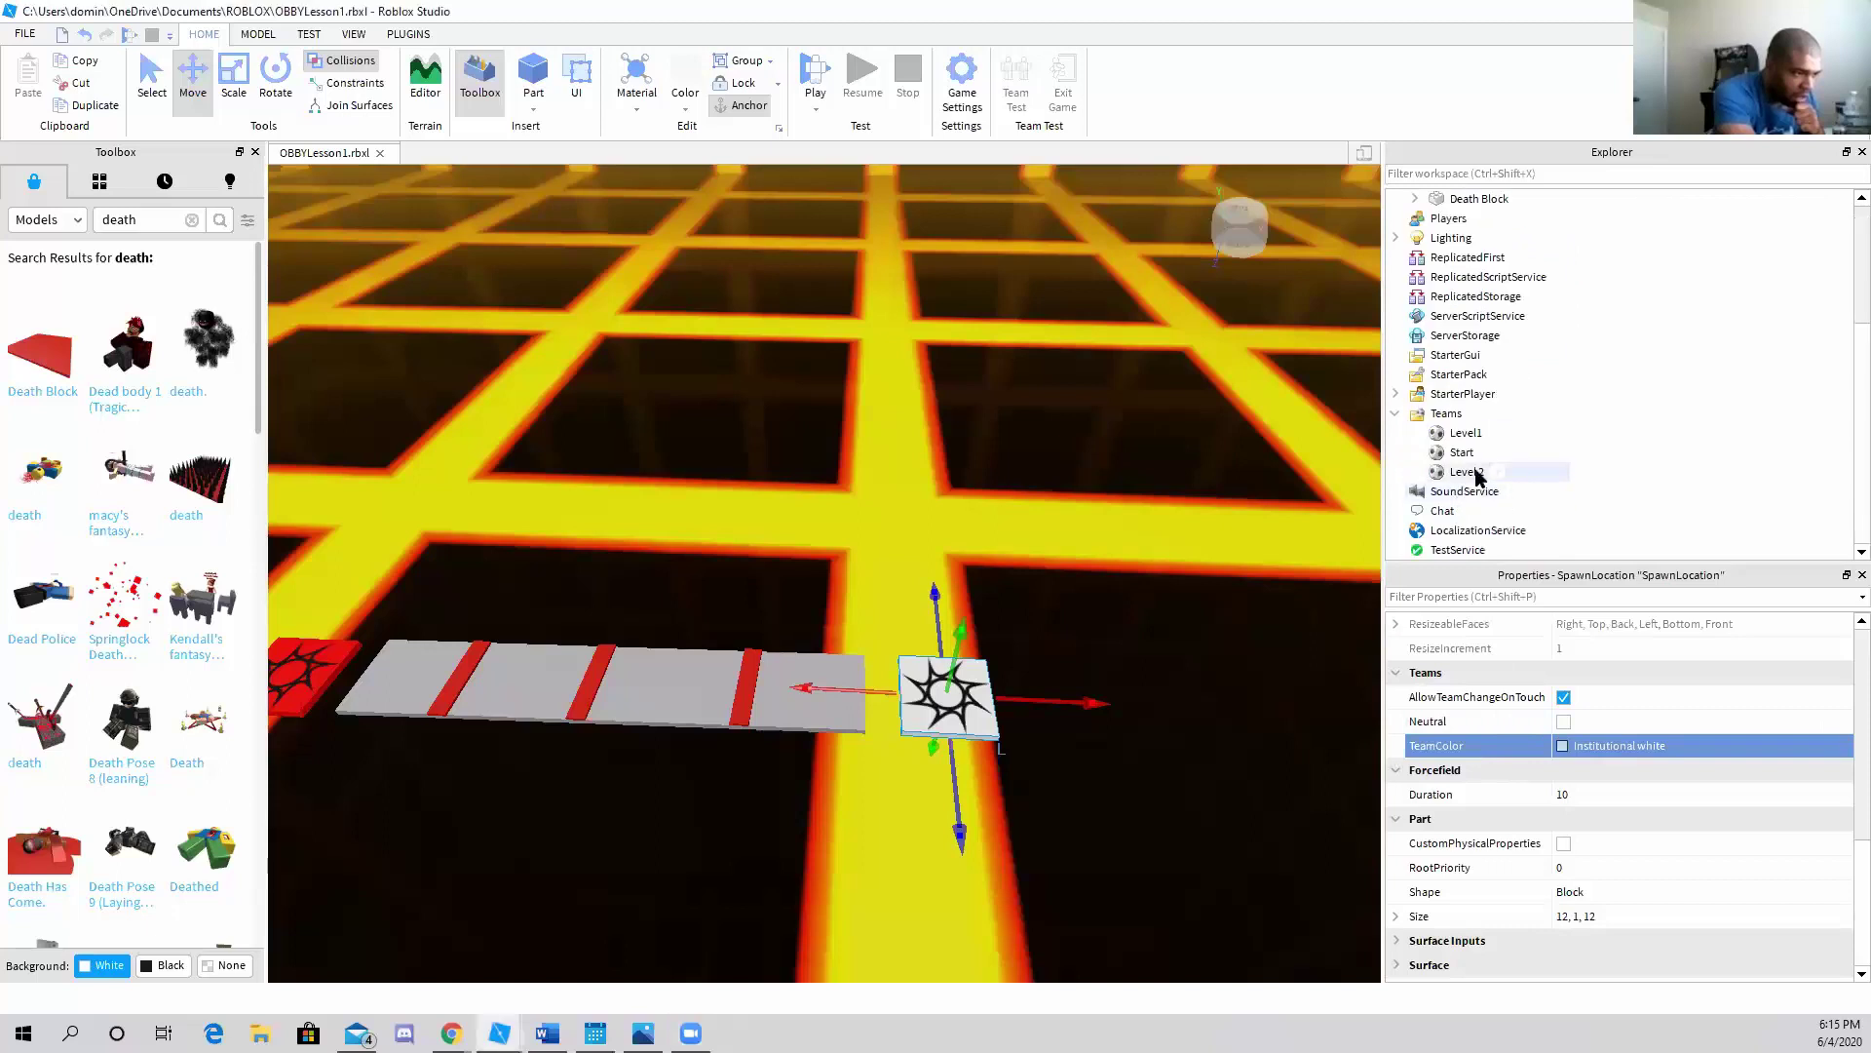
pyautogui.click(1469, 473)
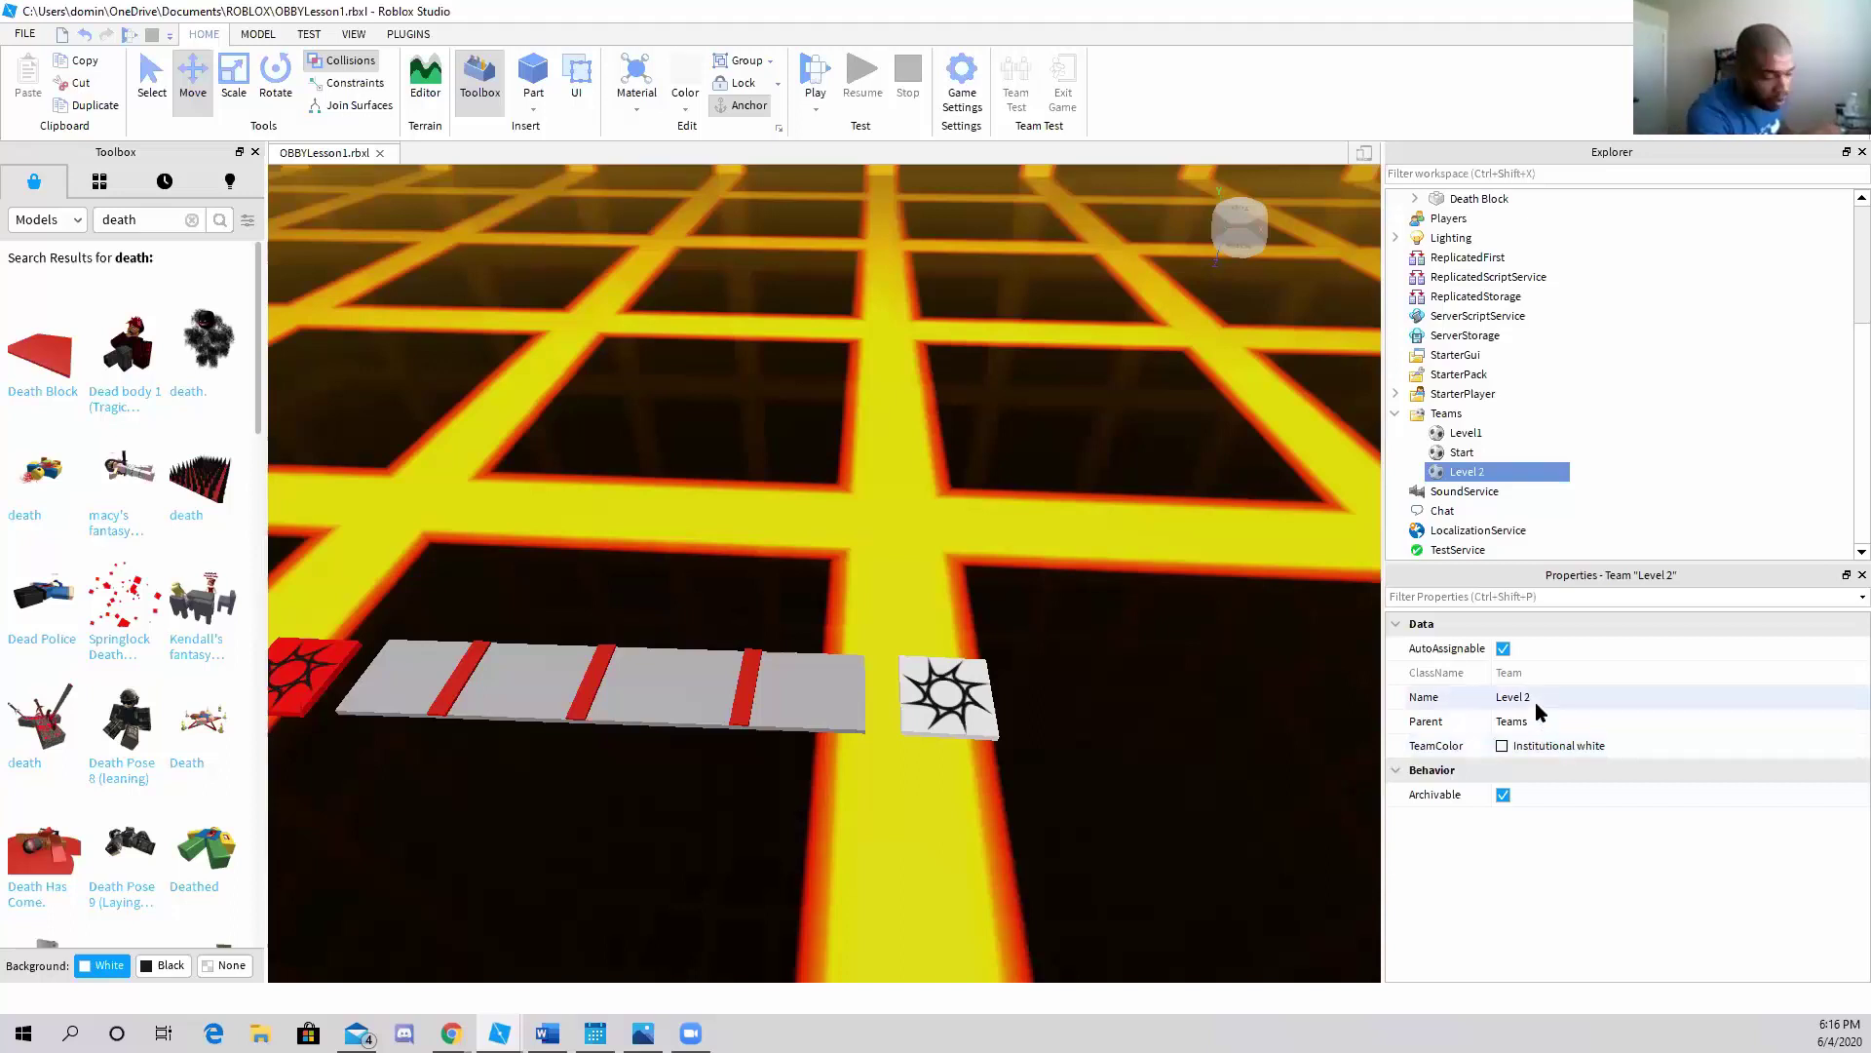
# Duplicate the grey path strip and place the copy beyond the black-star checkpoint pad
pyautogui.click(784, 678)
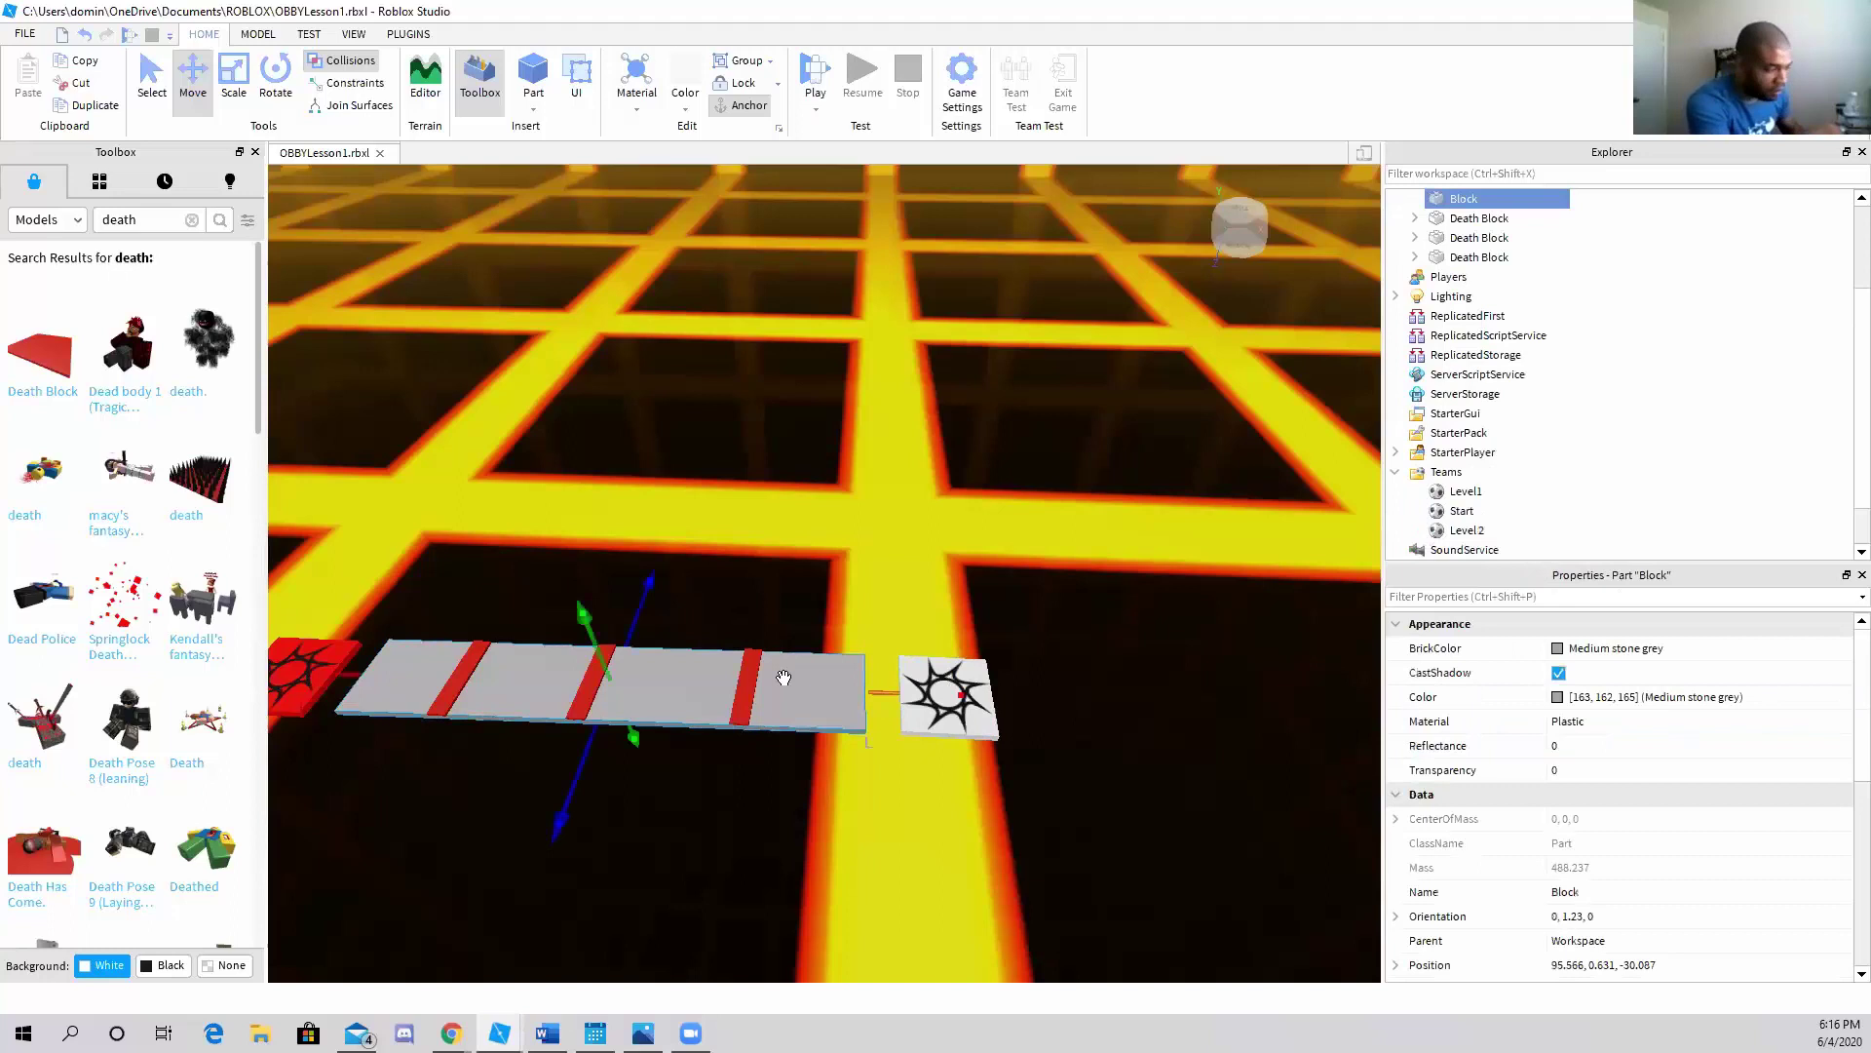
pyautogui.hotkey('ctrl', 'd')
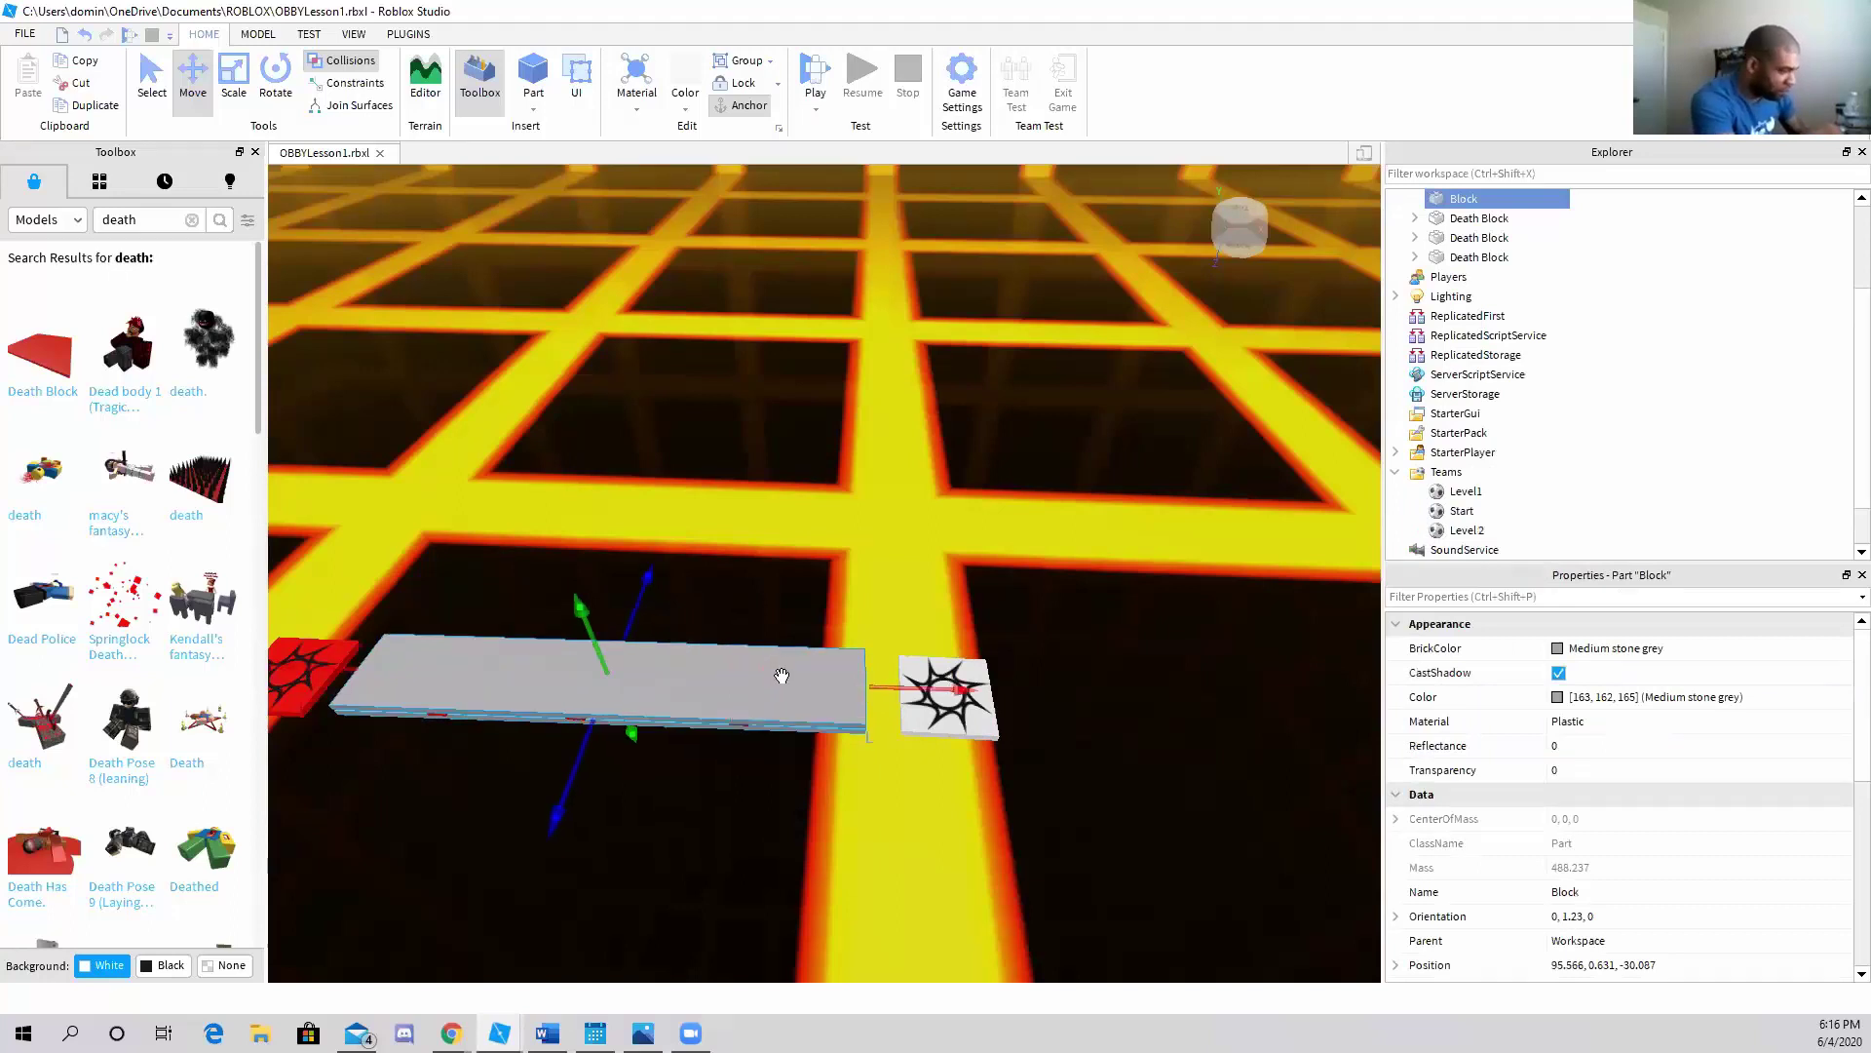
pyautogui.hotkey('ctrl', 'd')
pyautogui.moveTo(889, 684); pyautogui.dragTo(923, 685)
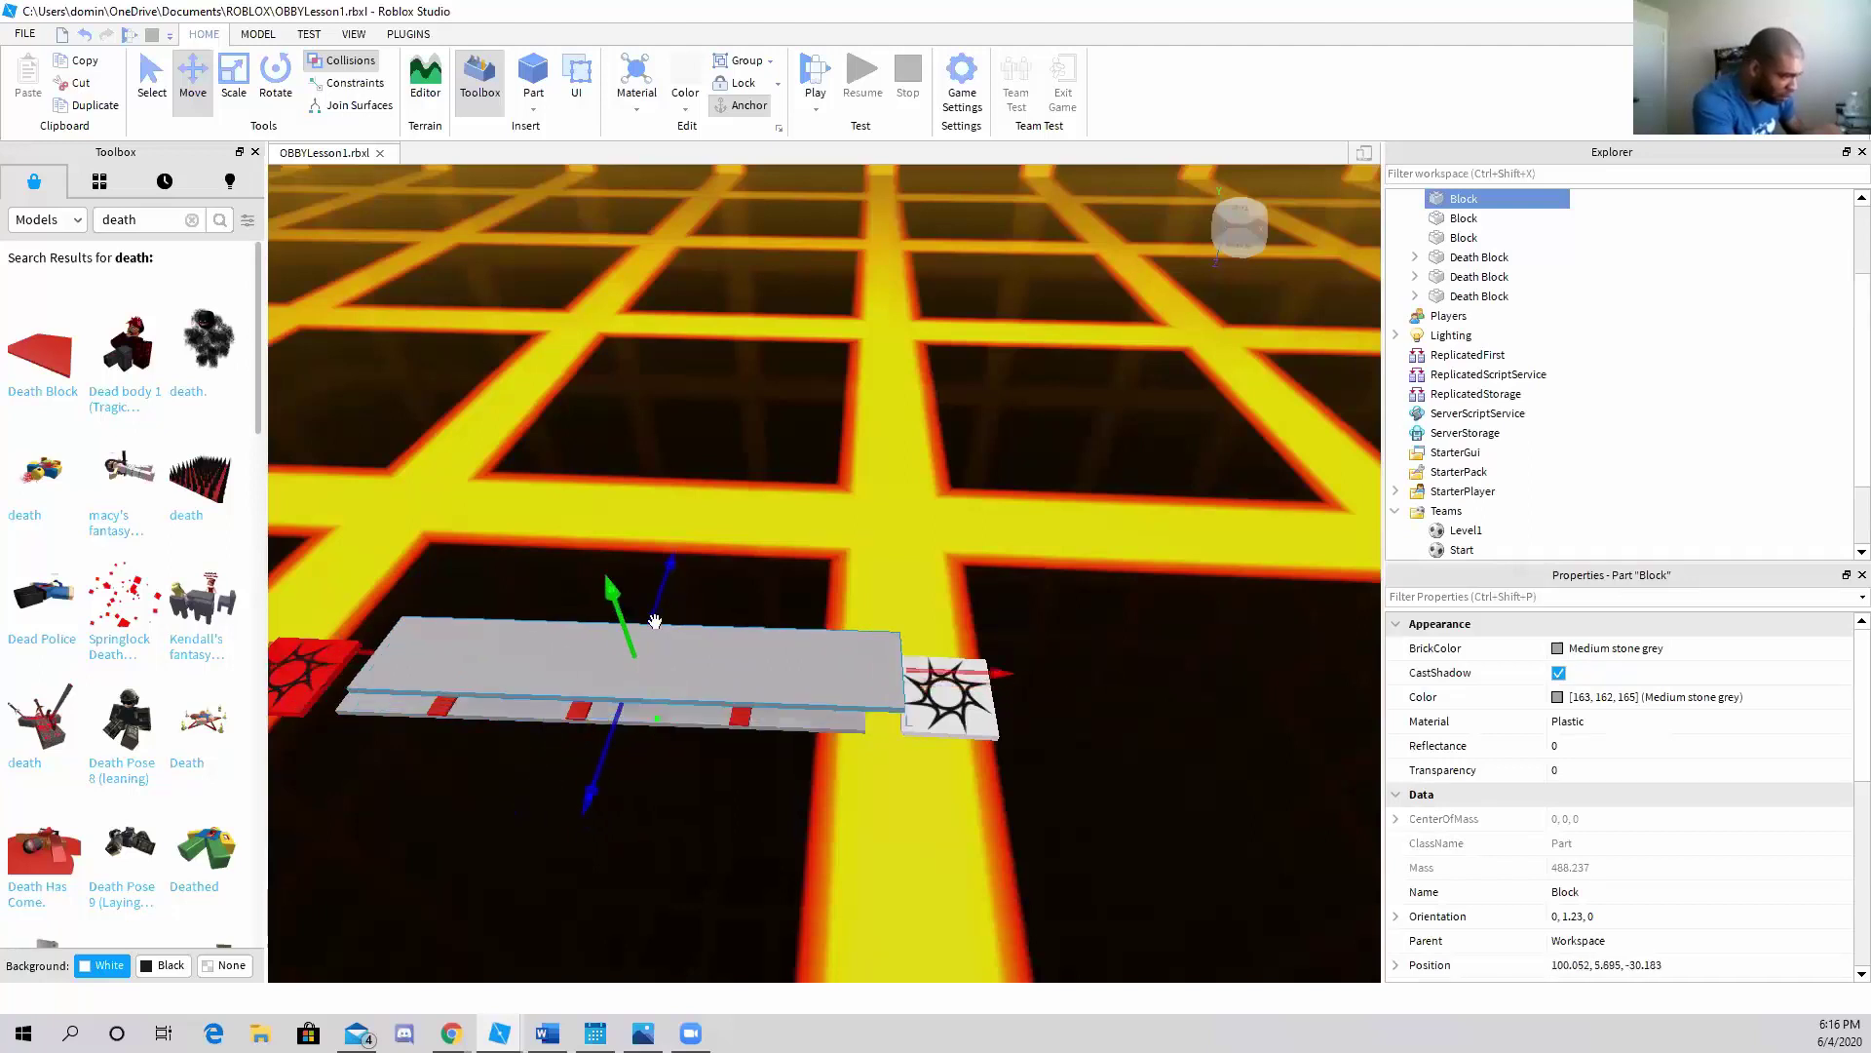
pyautogui.moveTo(618, 634)
pyautogui.mouseDown()
pyautogui.moveTo(821, 654)
pyautogui.moveTo(929, 474)
pyautogui.moveTo(902, 503)
pyautogui.mouseUp()
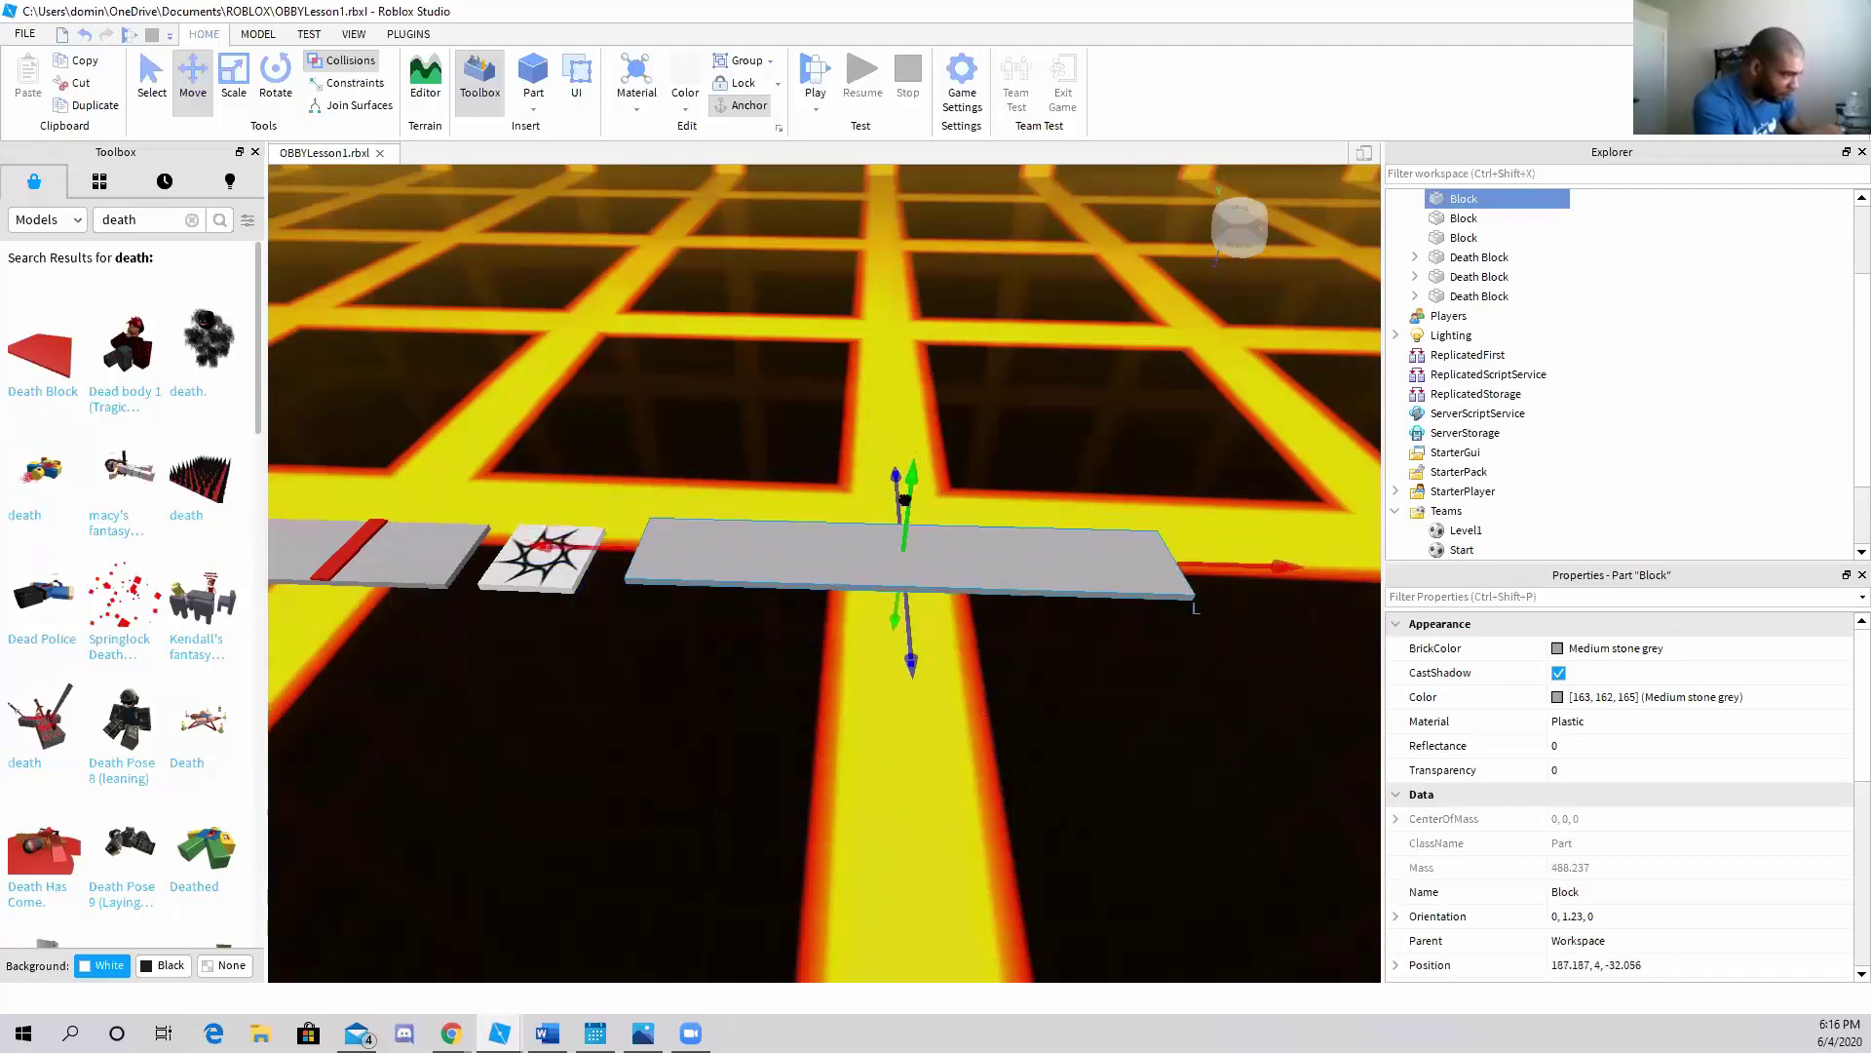
pyautogui.press('a')
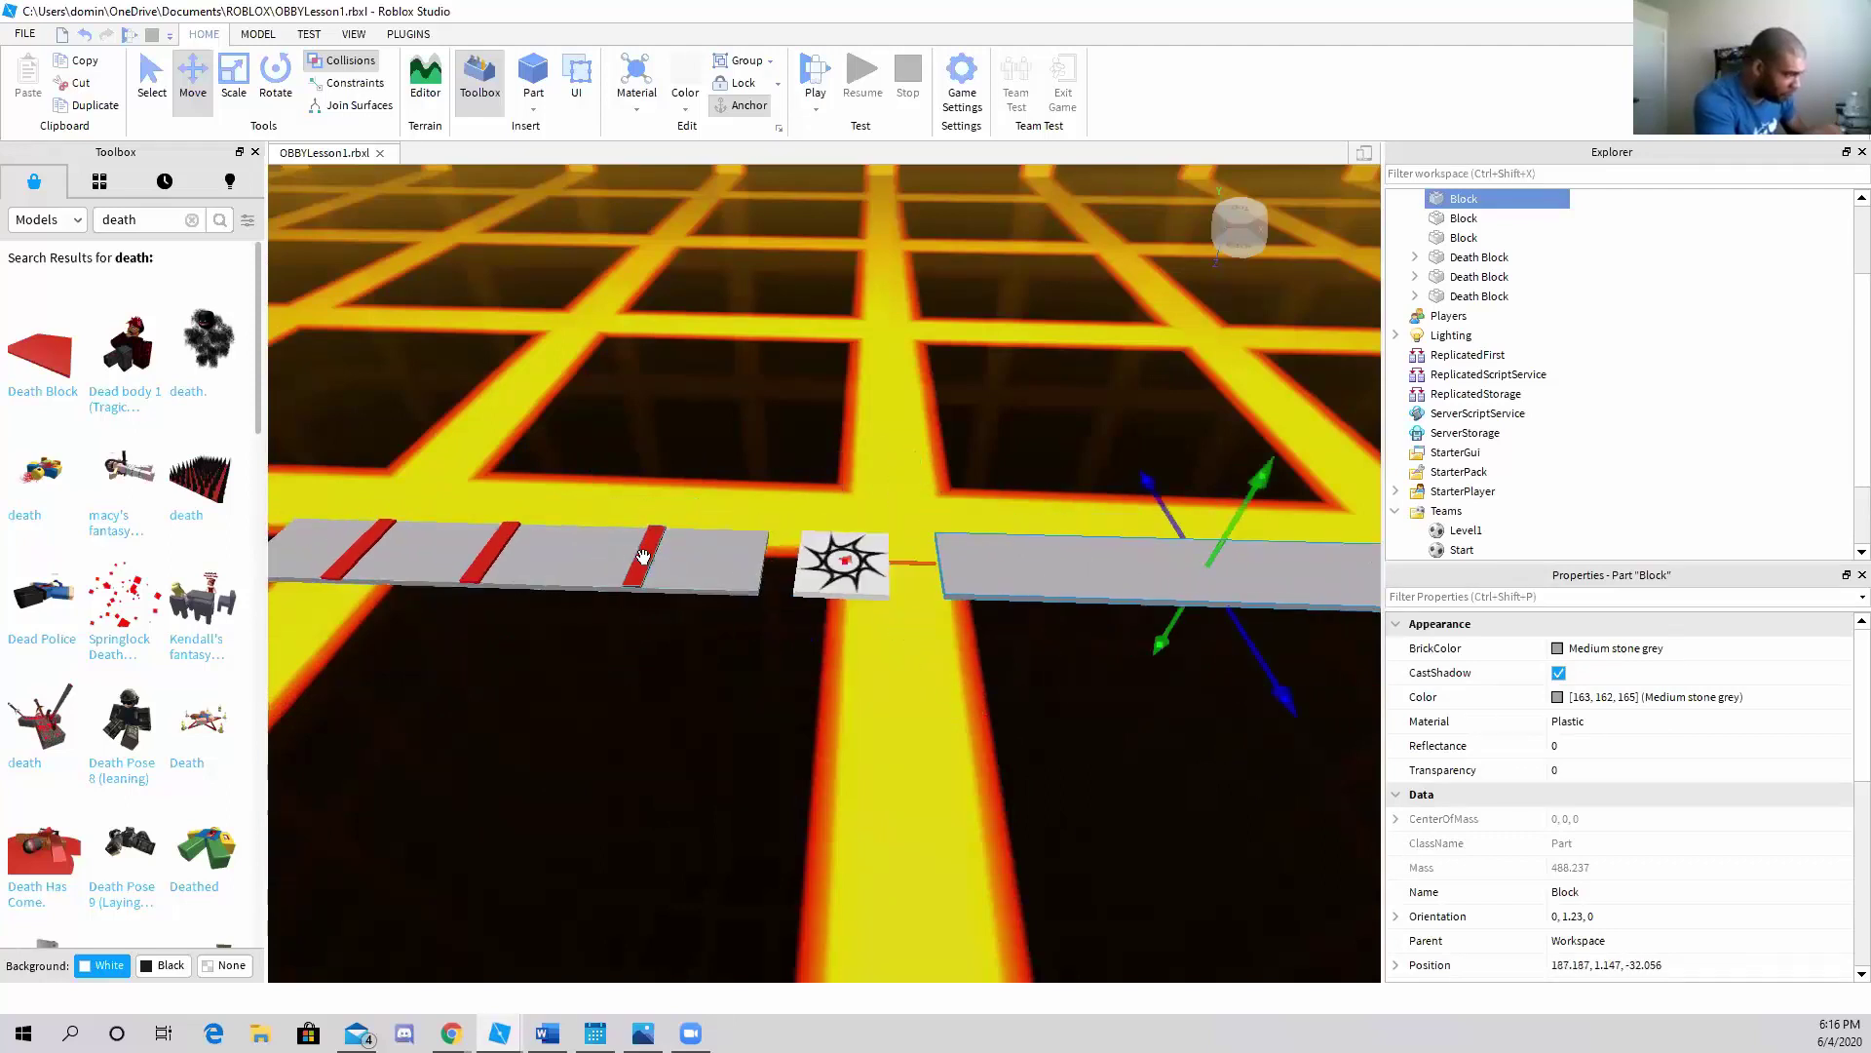
pyautogui.click(641, 557)
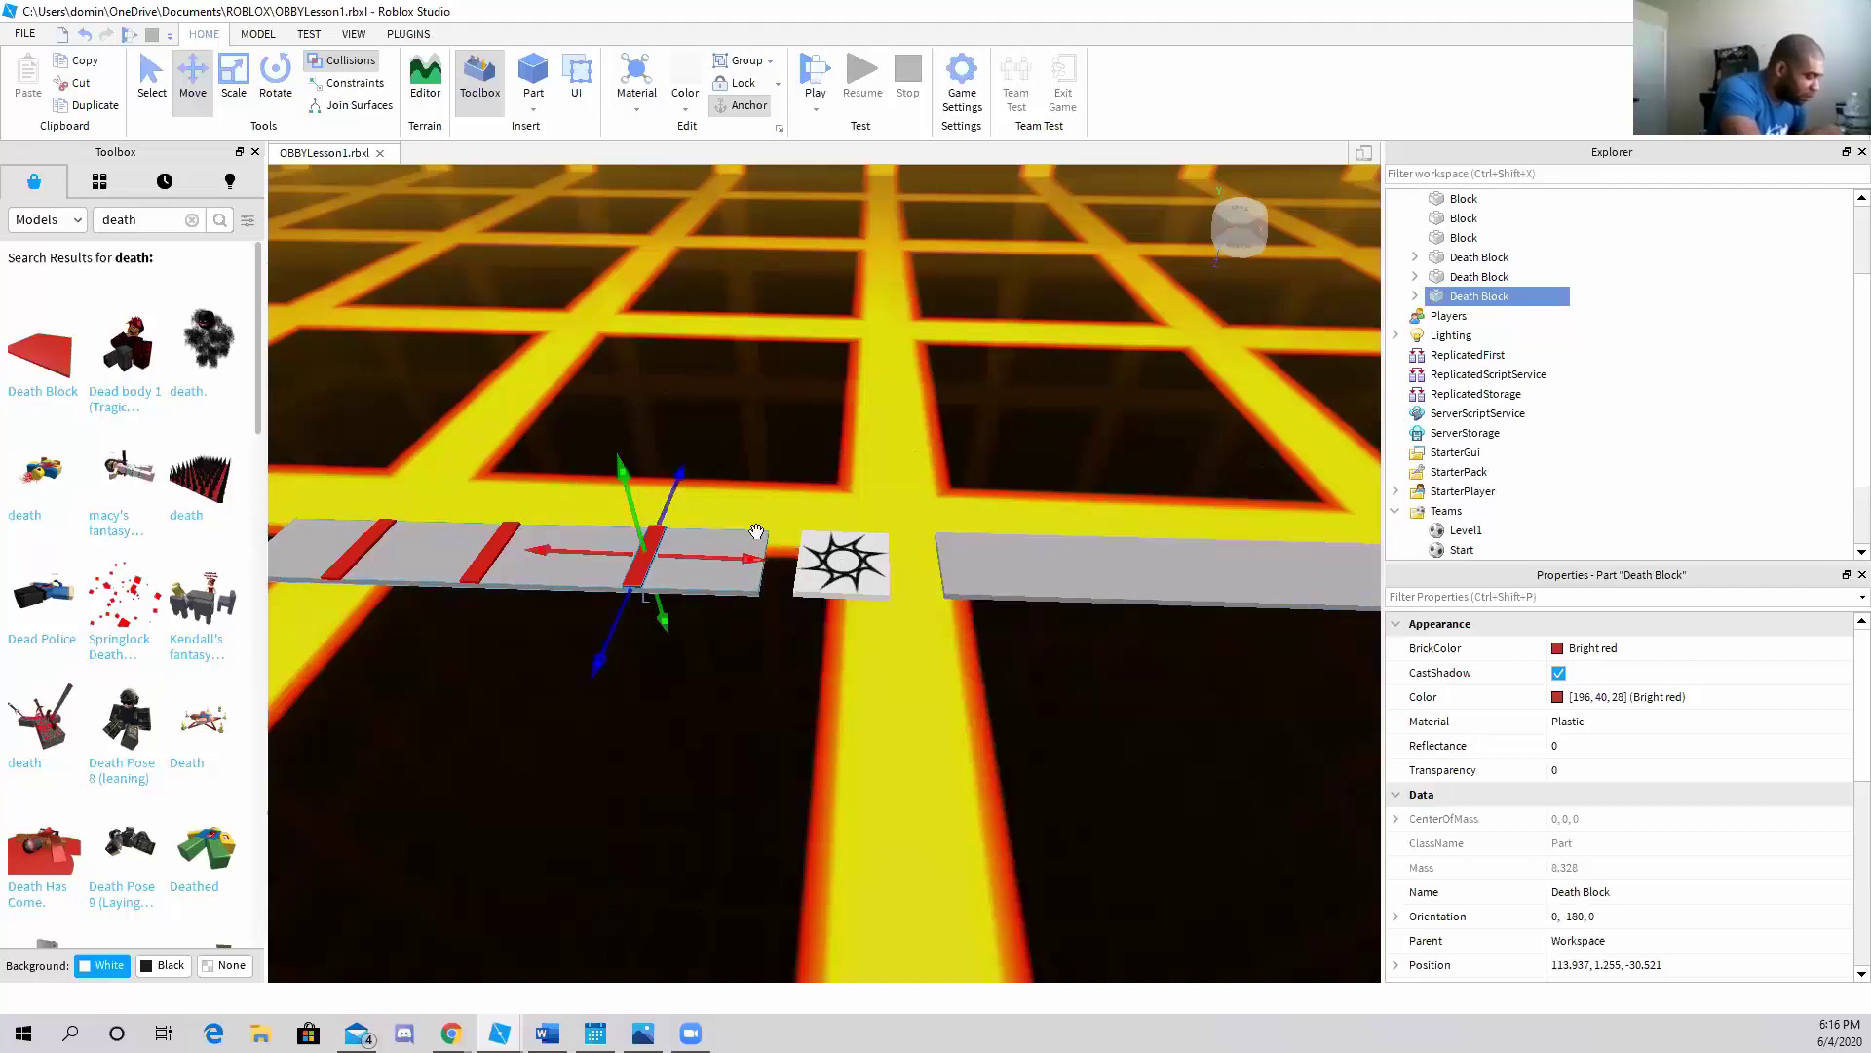
# Duplicate a red death stripe and move the copy onto the new grey strip
pyautogui.hotkey('ctrl', 'd')
pyautogui.moveTo(786, 564); pyautogui.dragTo(1058, 566)
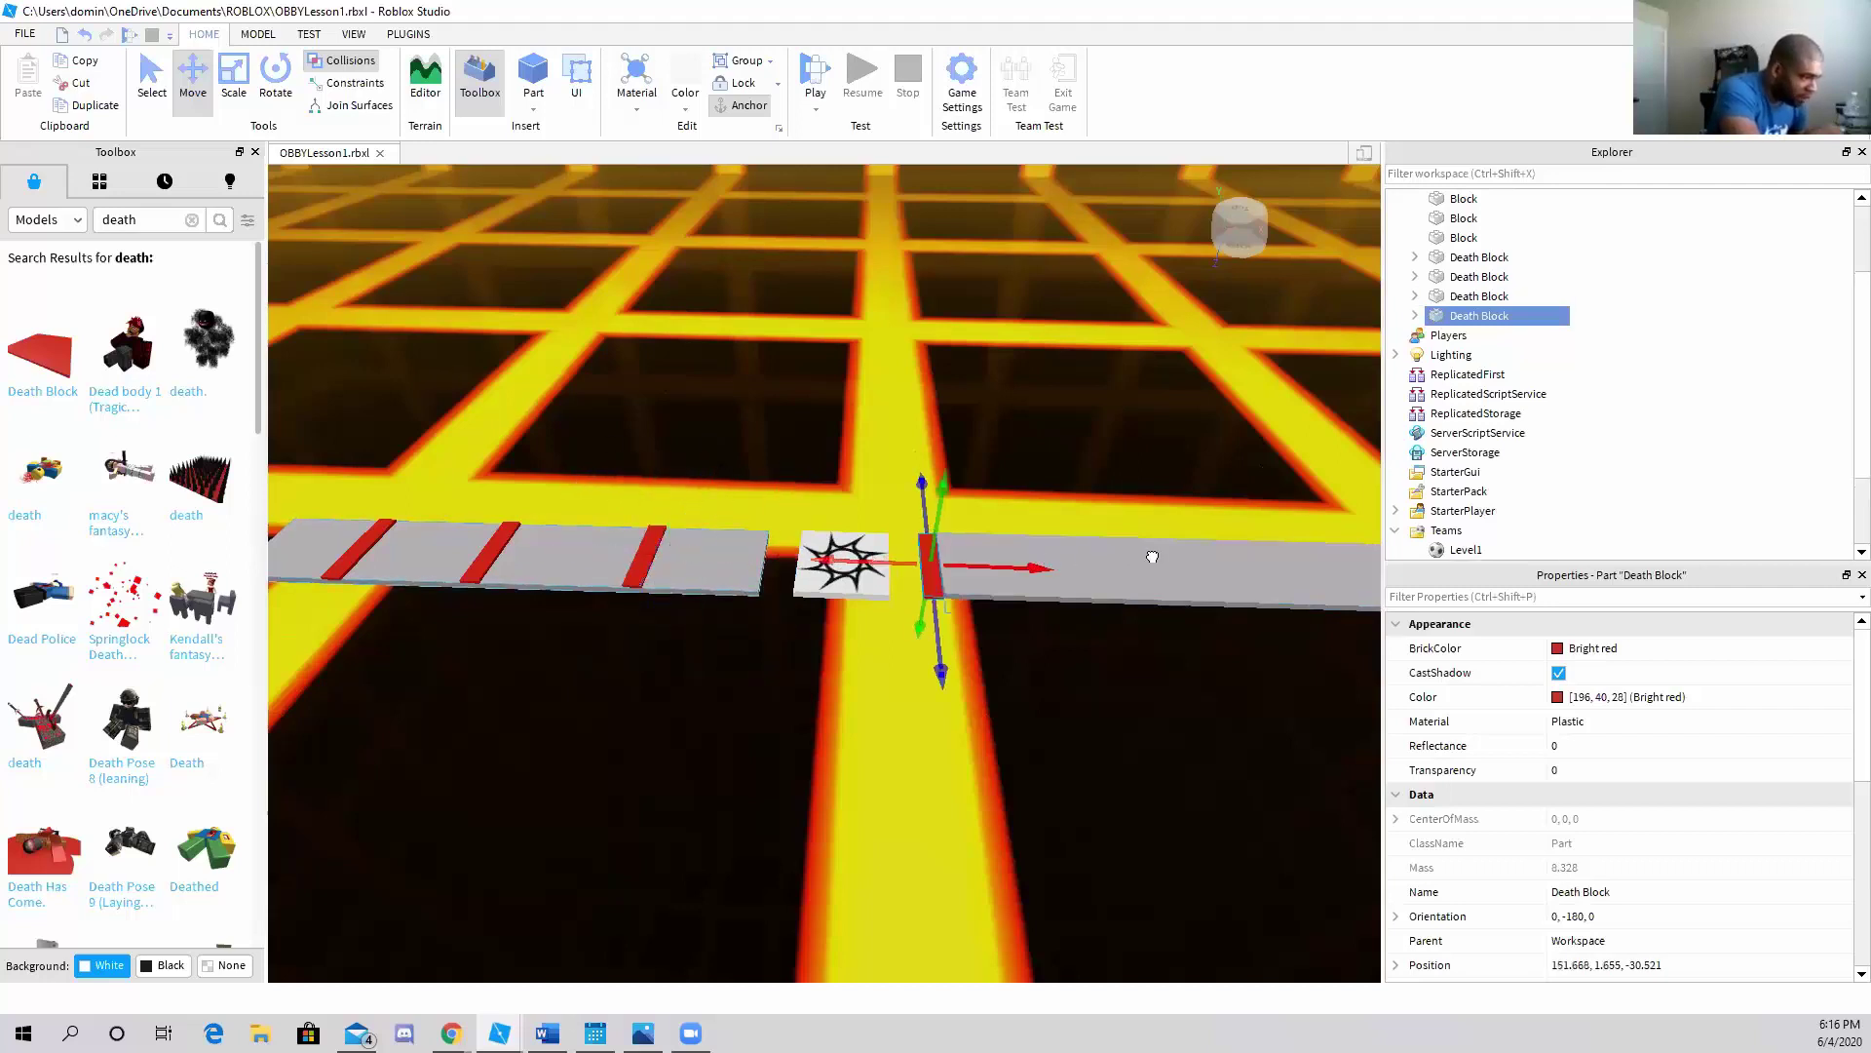
pyautogui.moveTo(953, 497)
pyautogui.mouseDown()
pyautogui.moveTo(995, 503)
pyautogui.moveTo(1008, 568)
pyautogui.mouseUp()
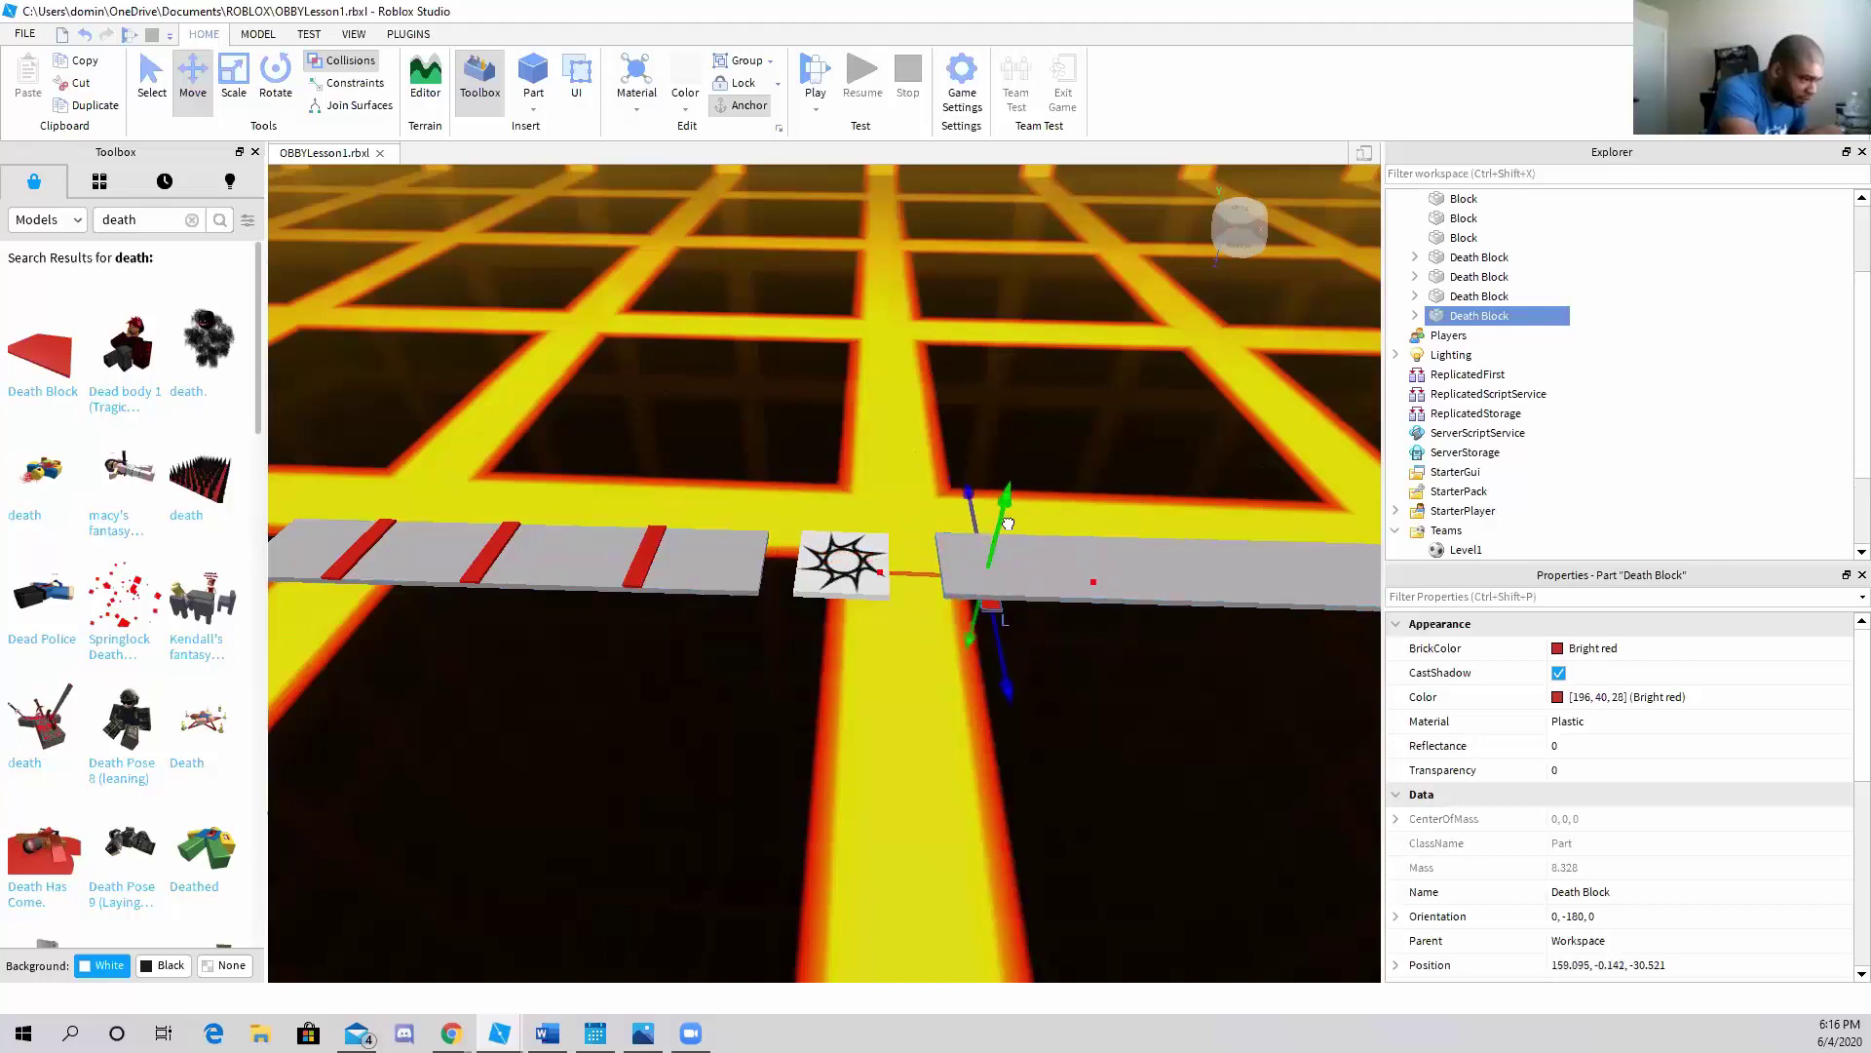
pyautogui.moveTo(1004, 655); pyautogui.dragTo(1012, 663)
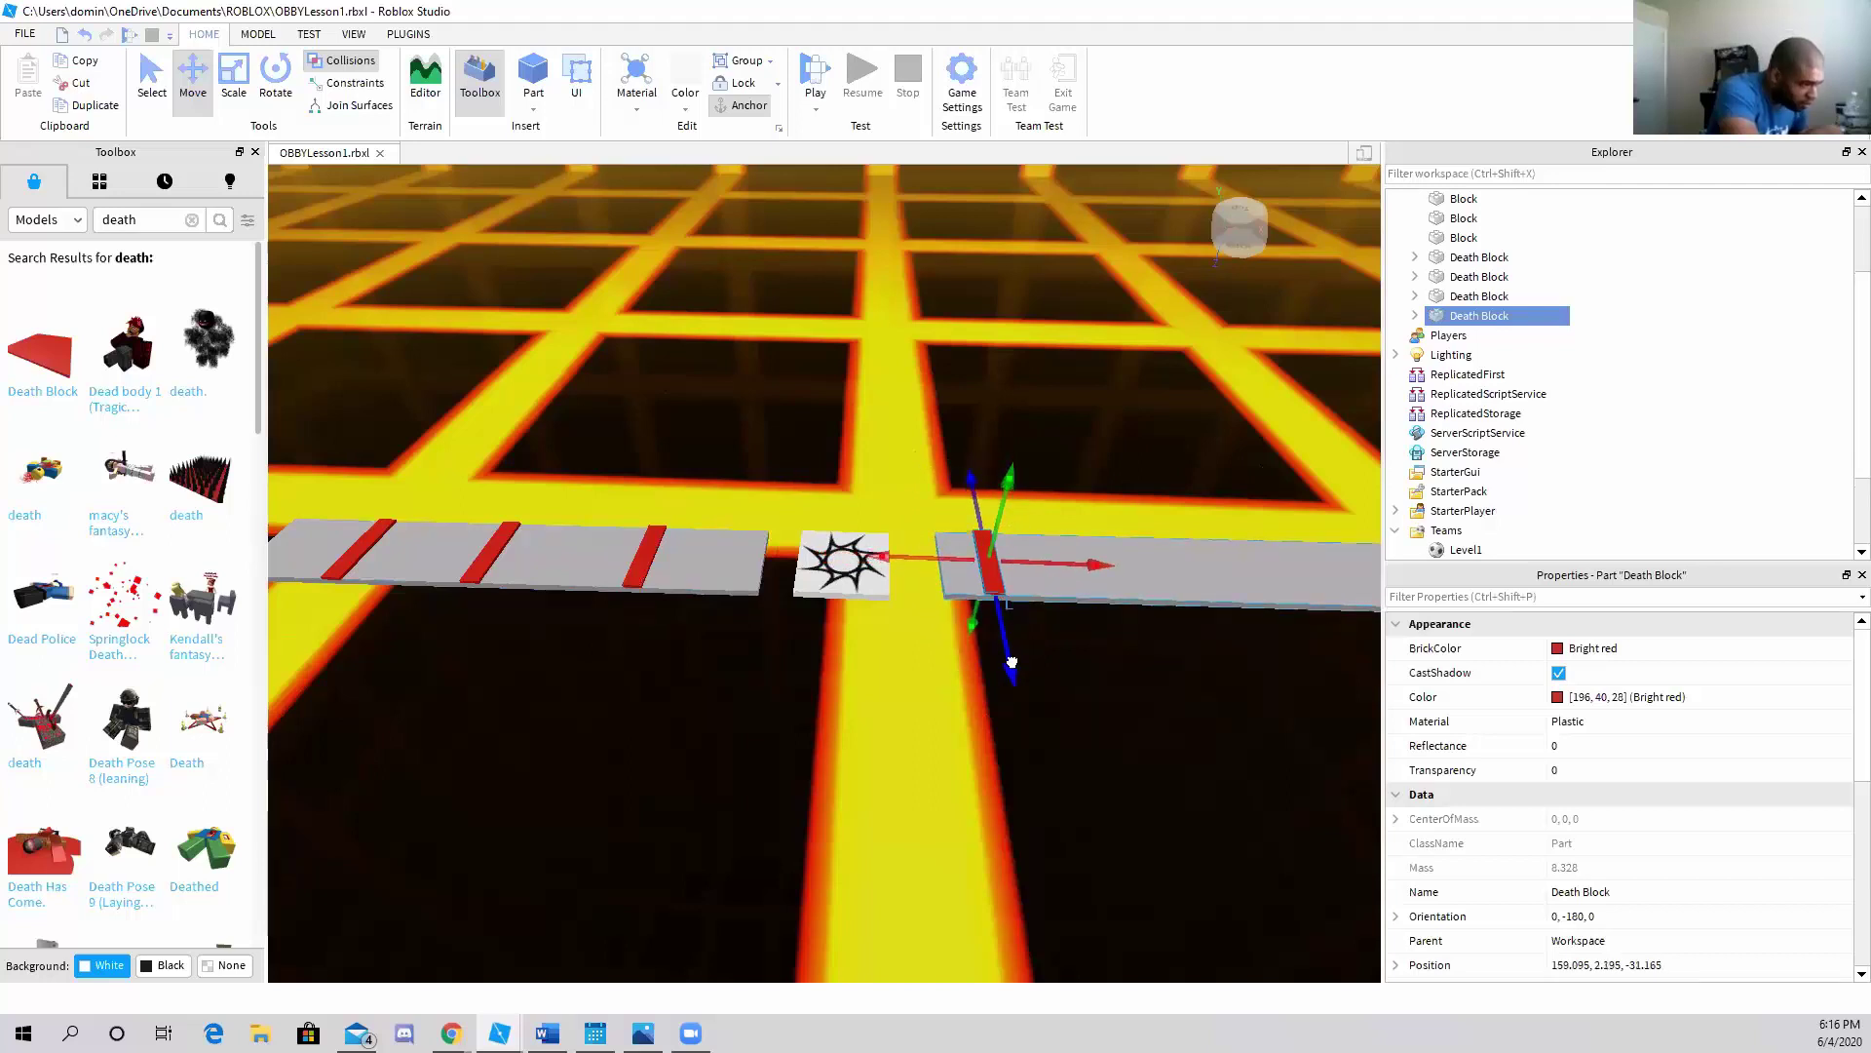
pyautogui.moveTo(1012, 661)
pyautogui.mouseDown(button='middle')
pyautogui.moveTo(924, 660)
pyautogui.moveTo(899, 682)
pyautogui.mouseUp(button='middle')
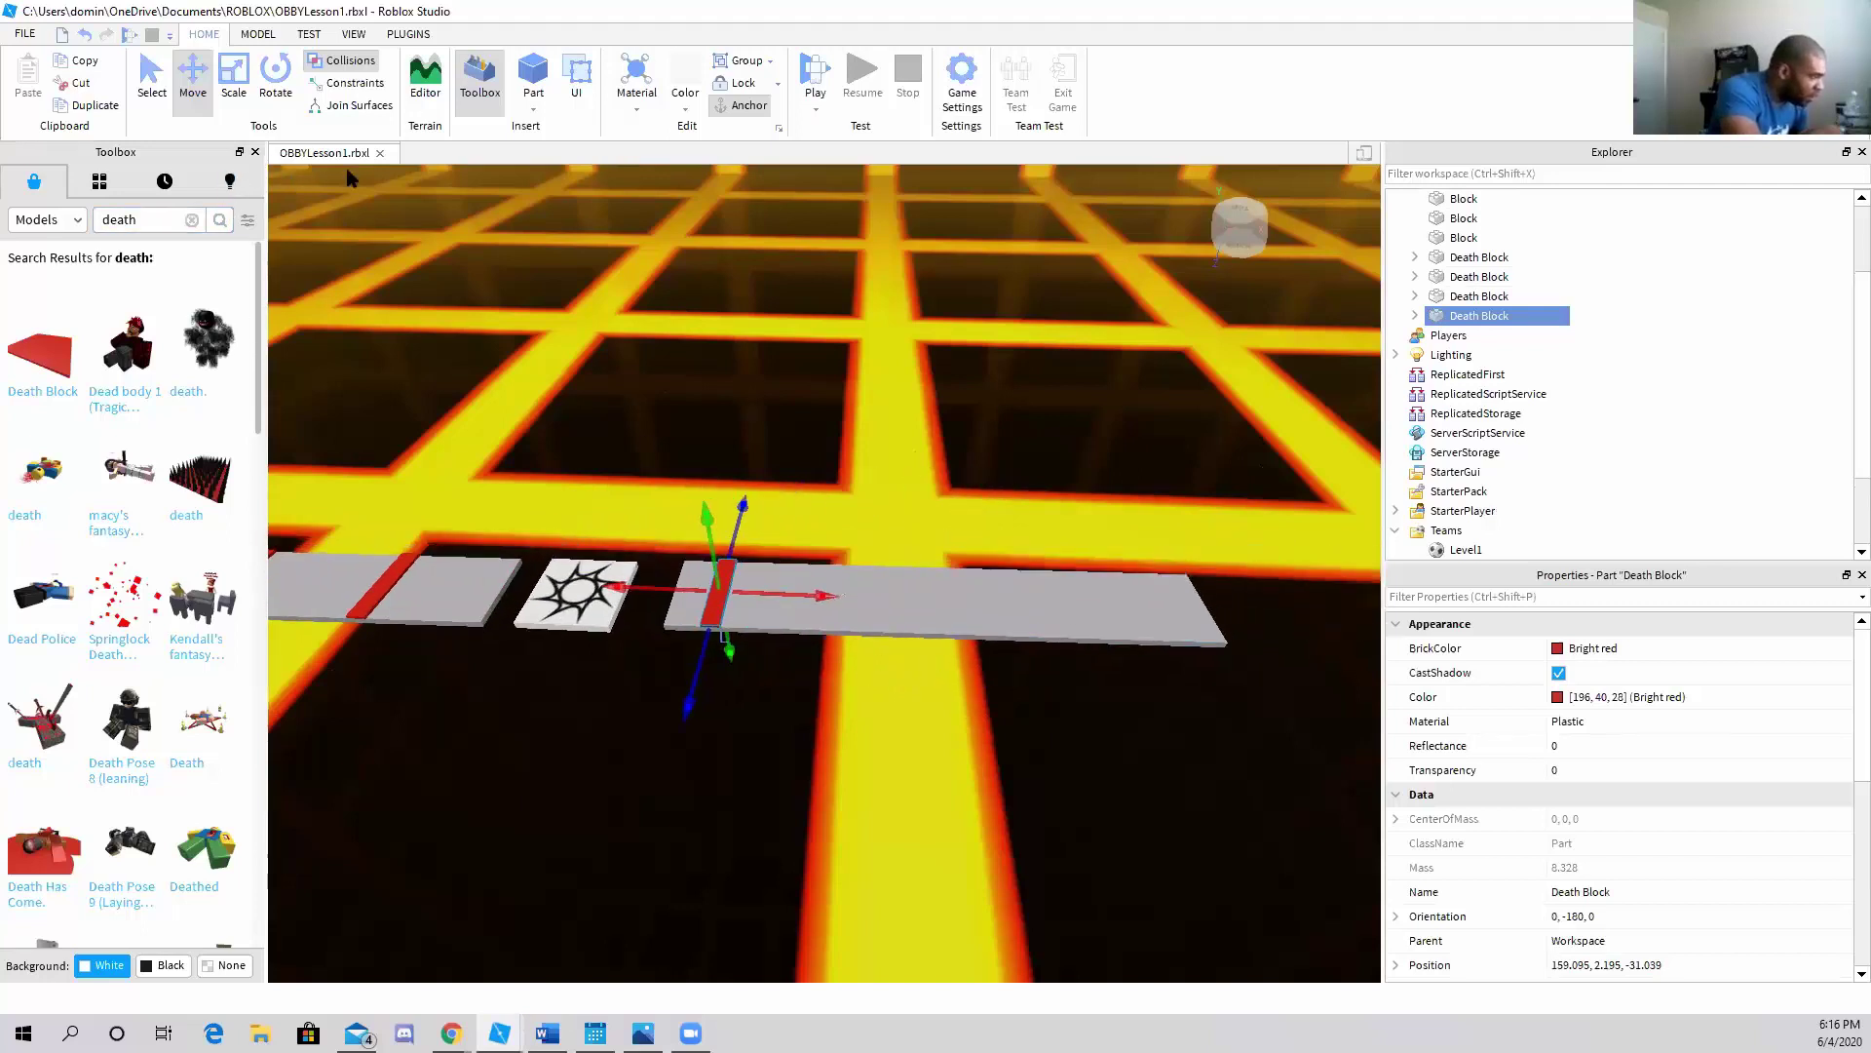
# Shrink the copied death block into a small square tile and nudge it into place
pyautogui.click(234, 78)
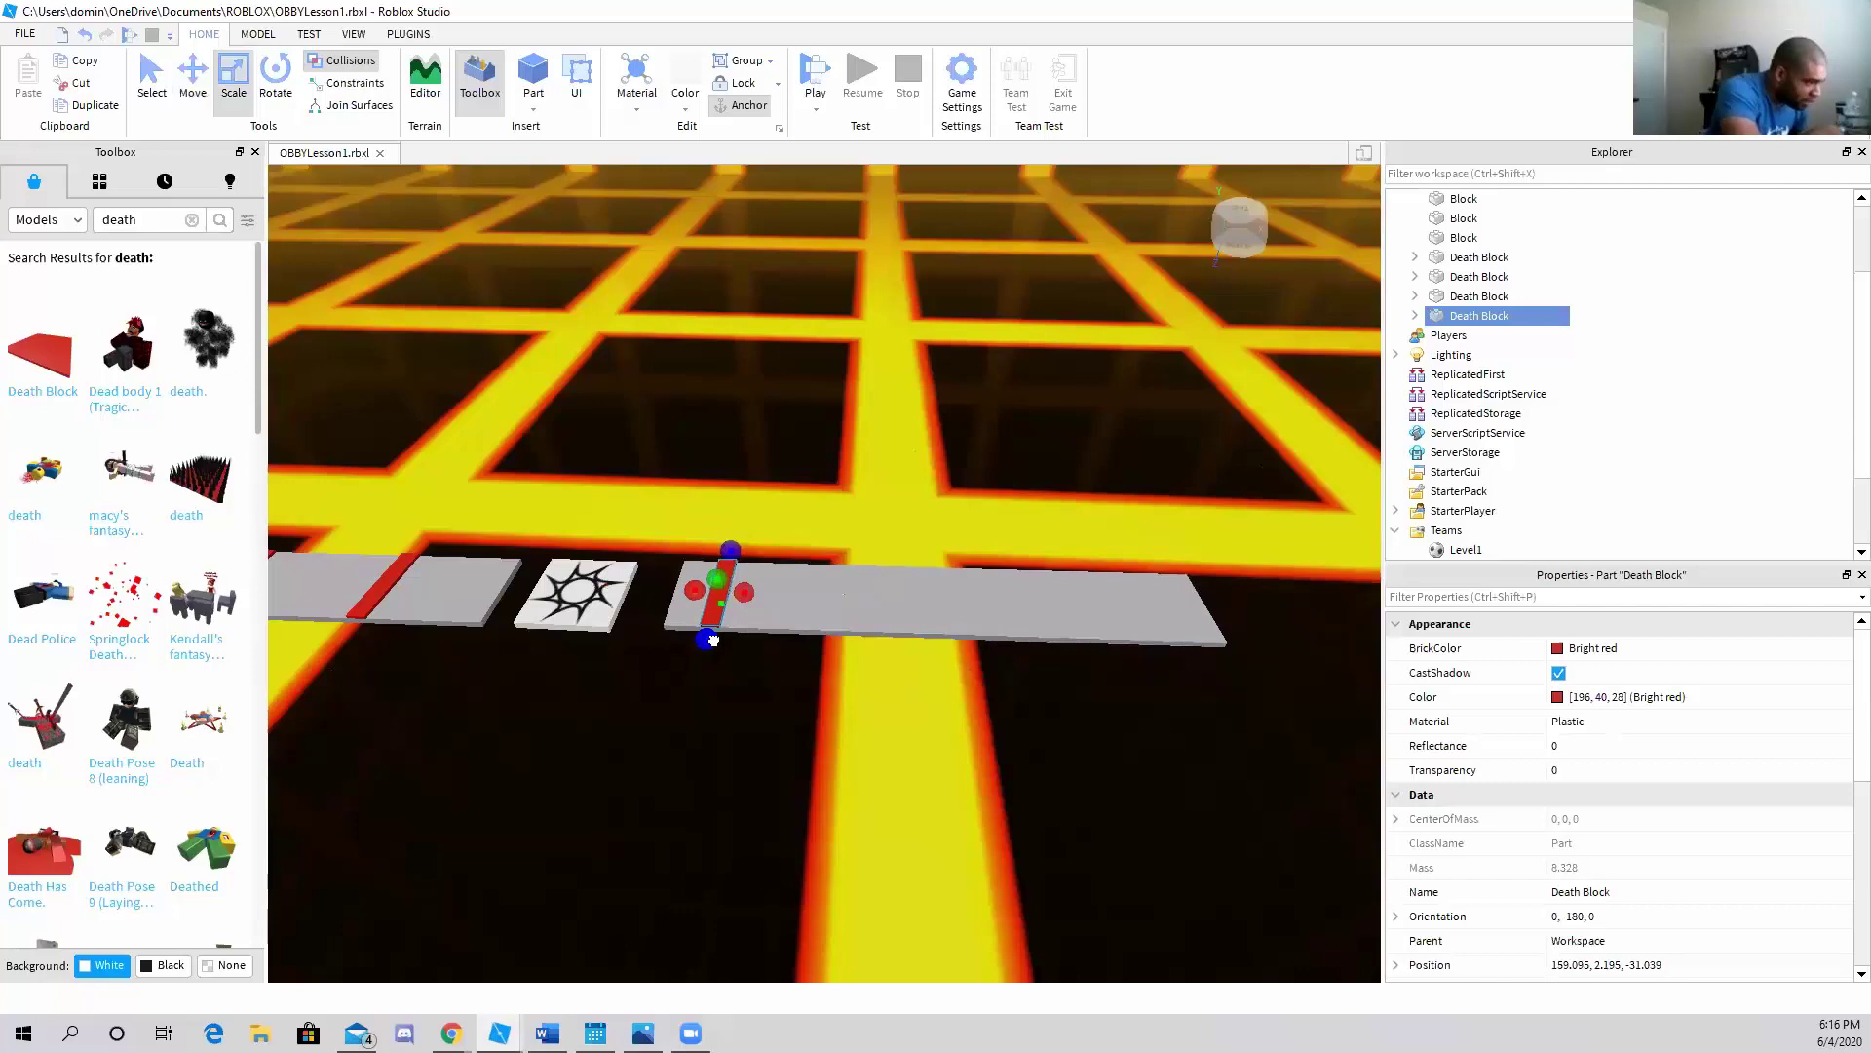
pyautogui.moveTo(713, 641); pyautogui.dragTo(729, 602)
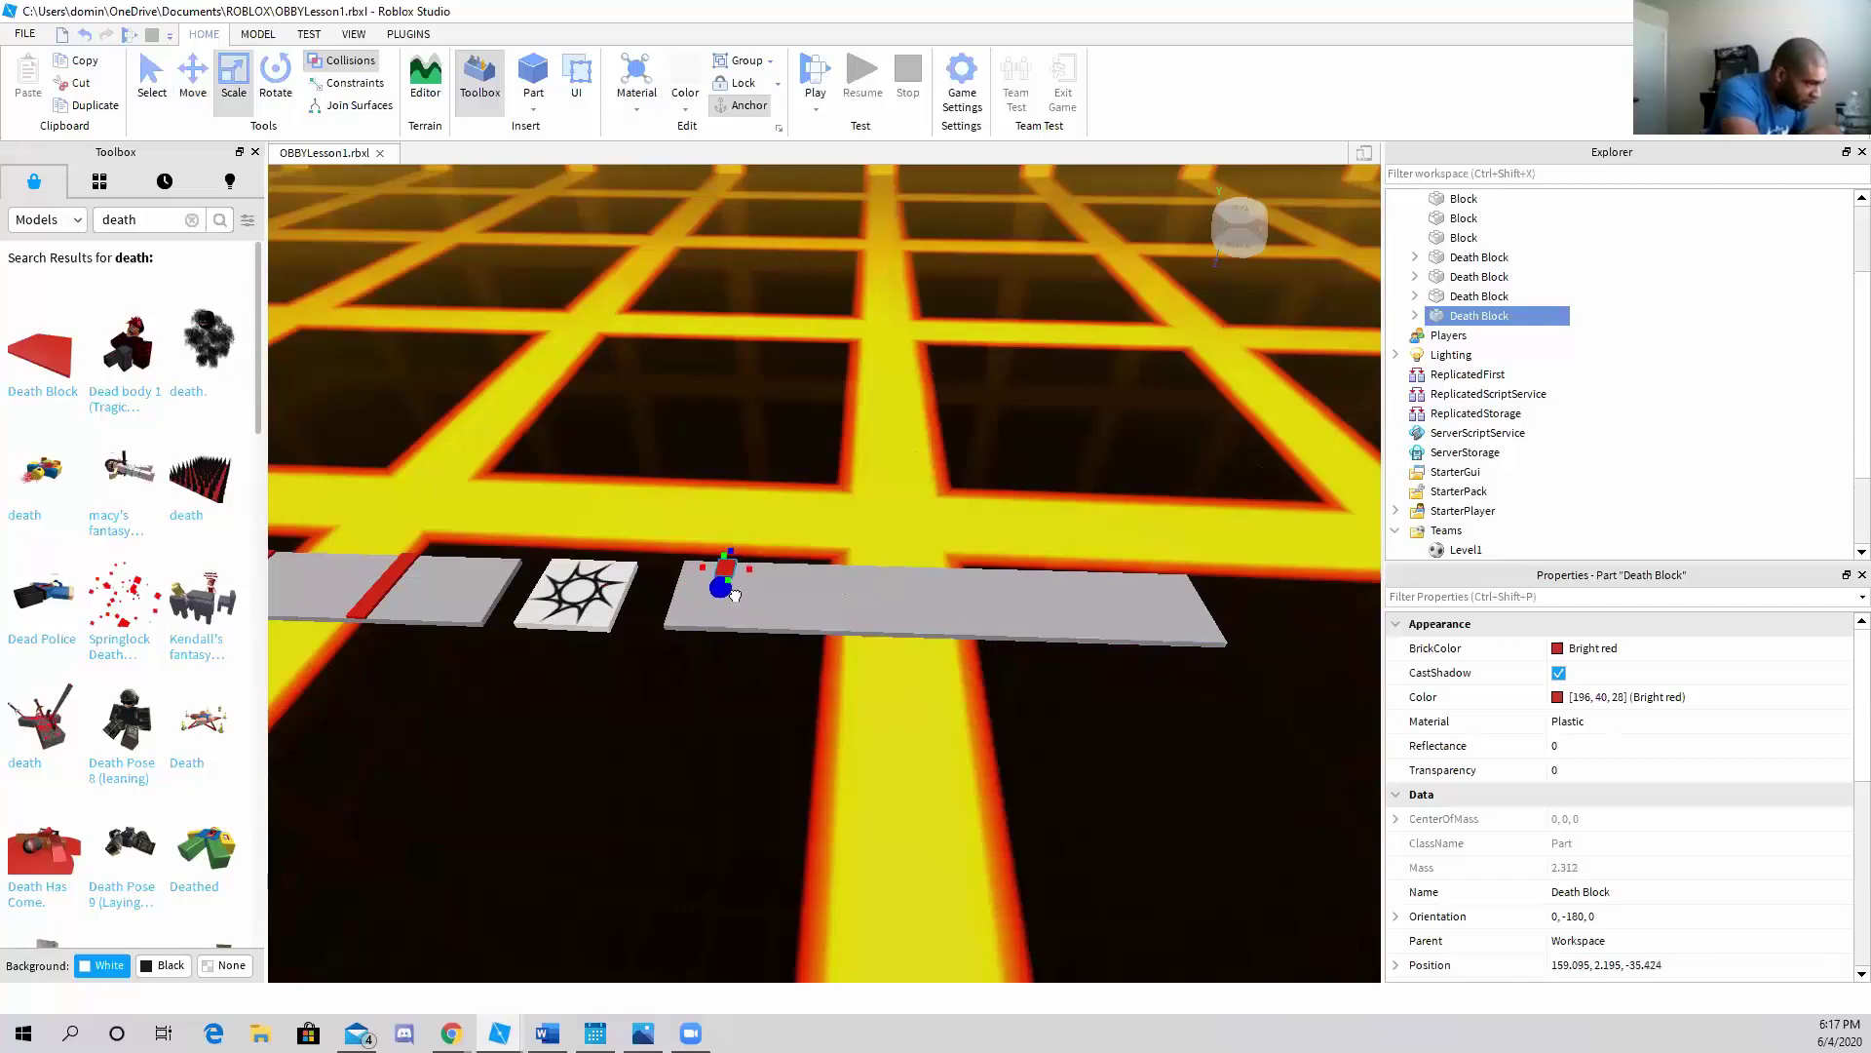
pyautogui.scroll(5, 887, 526)
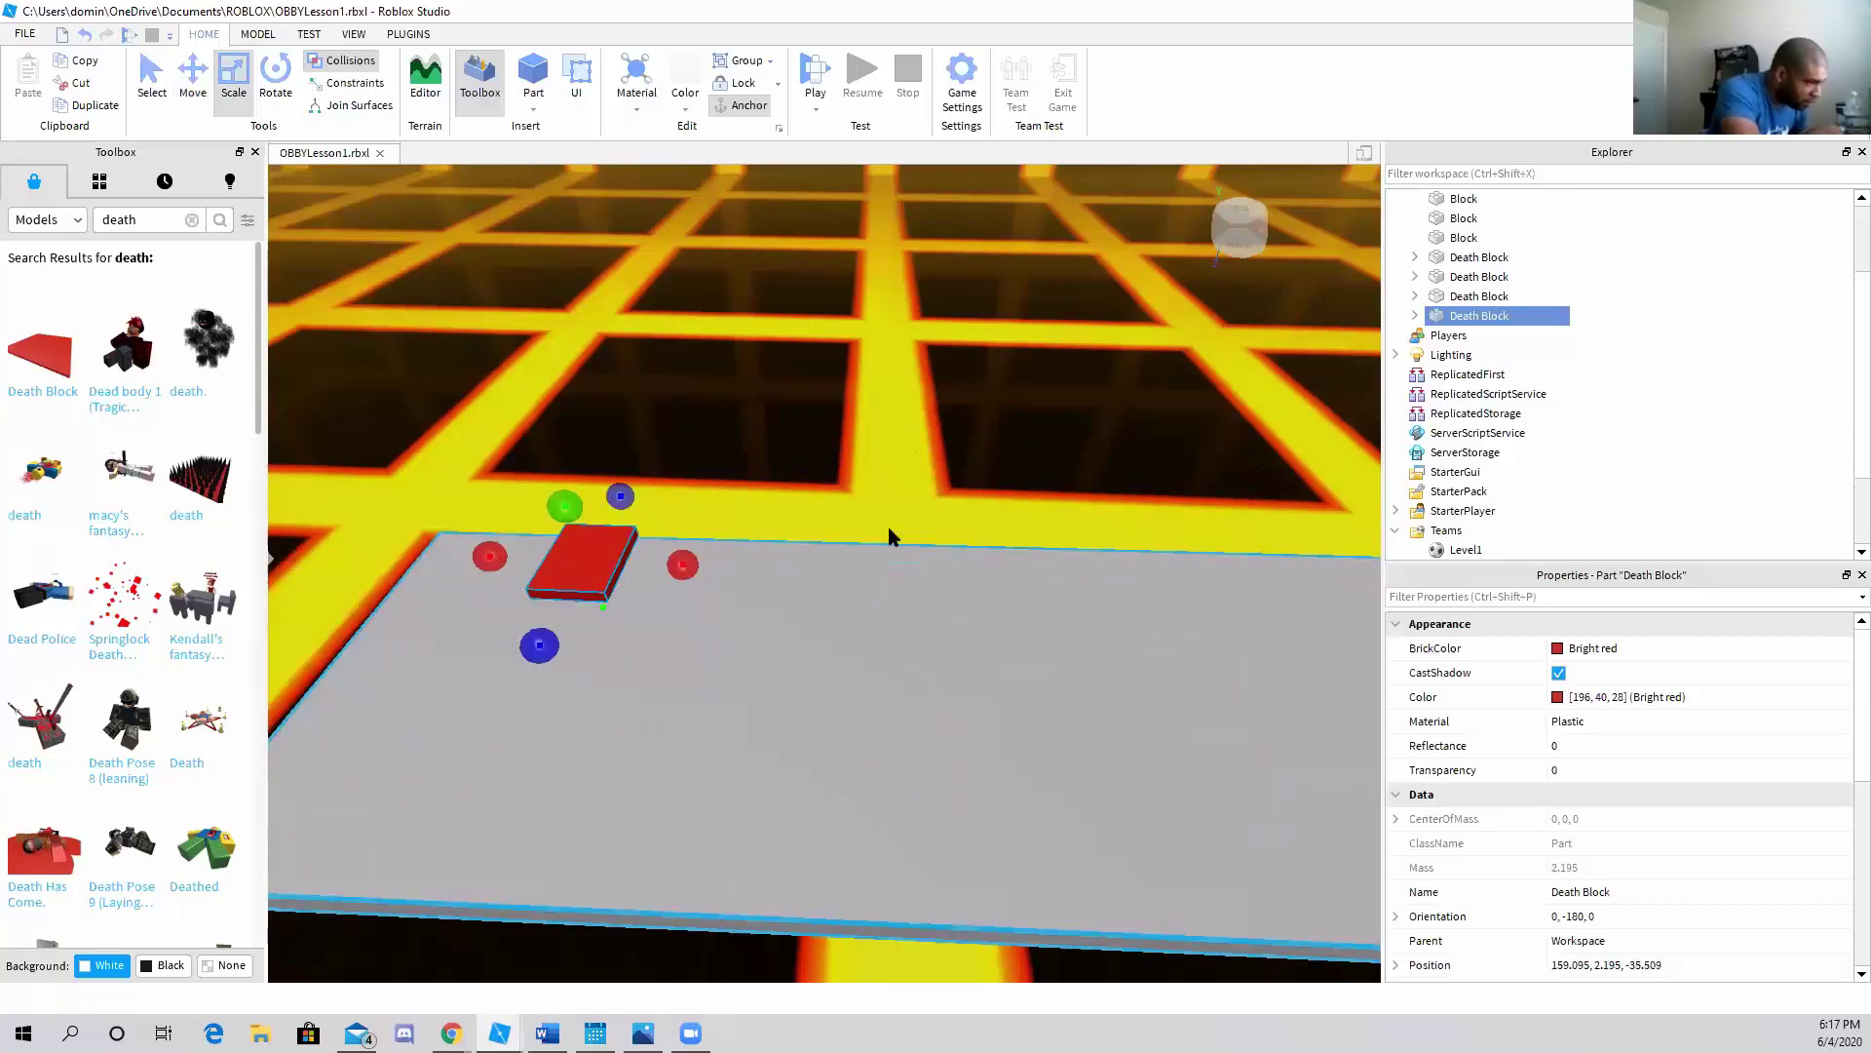
pyautogui.moveTo(887, 526)
pyautogui.mouseDown(button='right')
pyautogui.moveTo(936, 514)
pyautogui.moveTo(890, 506)
pyautogui.mouseUp(button='right')
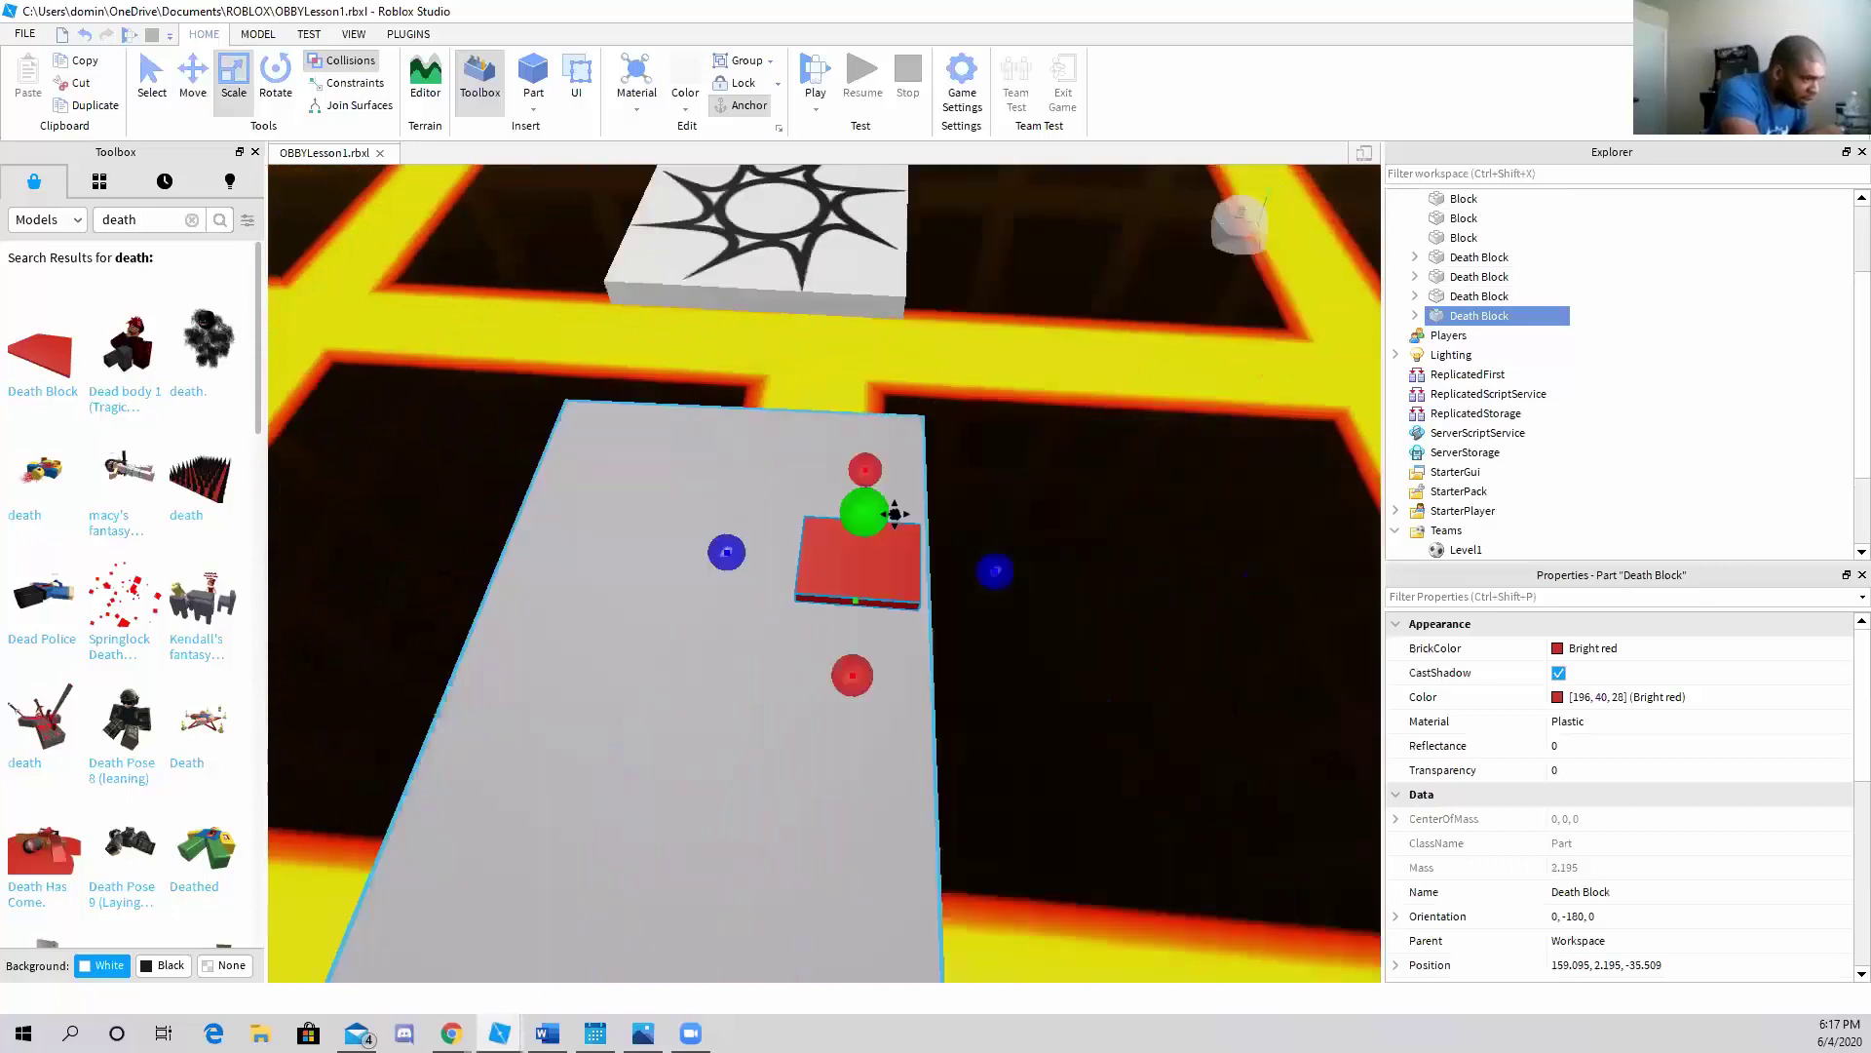
pyautogui.click(193, 78)
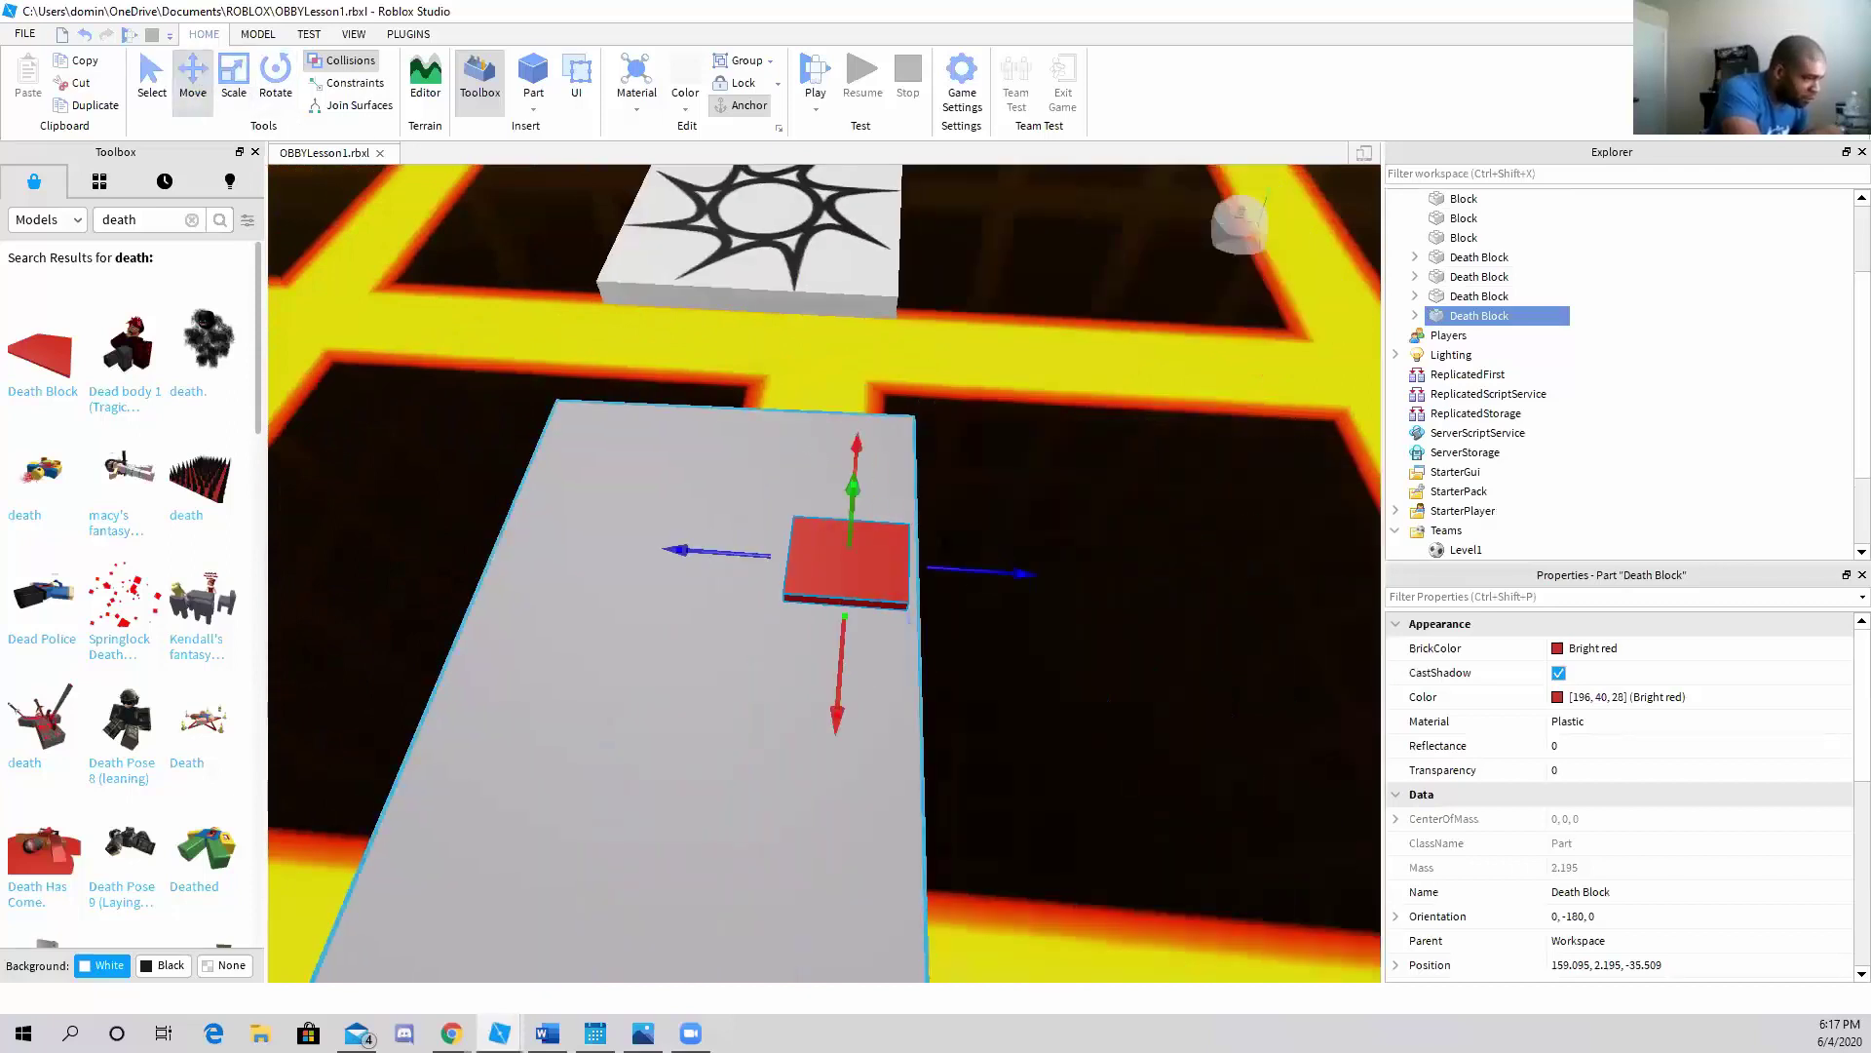
pyautogui.moveTo(963, 567); pyautogui.dragTo(672, 548)
# Duplicate the small death tile, set it on the platform and stretch it across the strip
pyautogui.hotkey('ctrl', 'd')
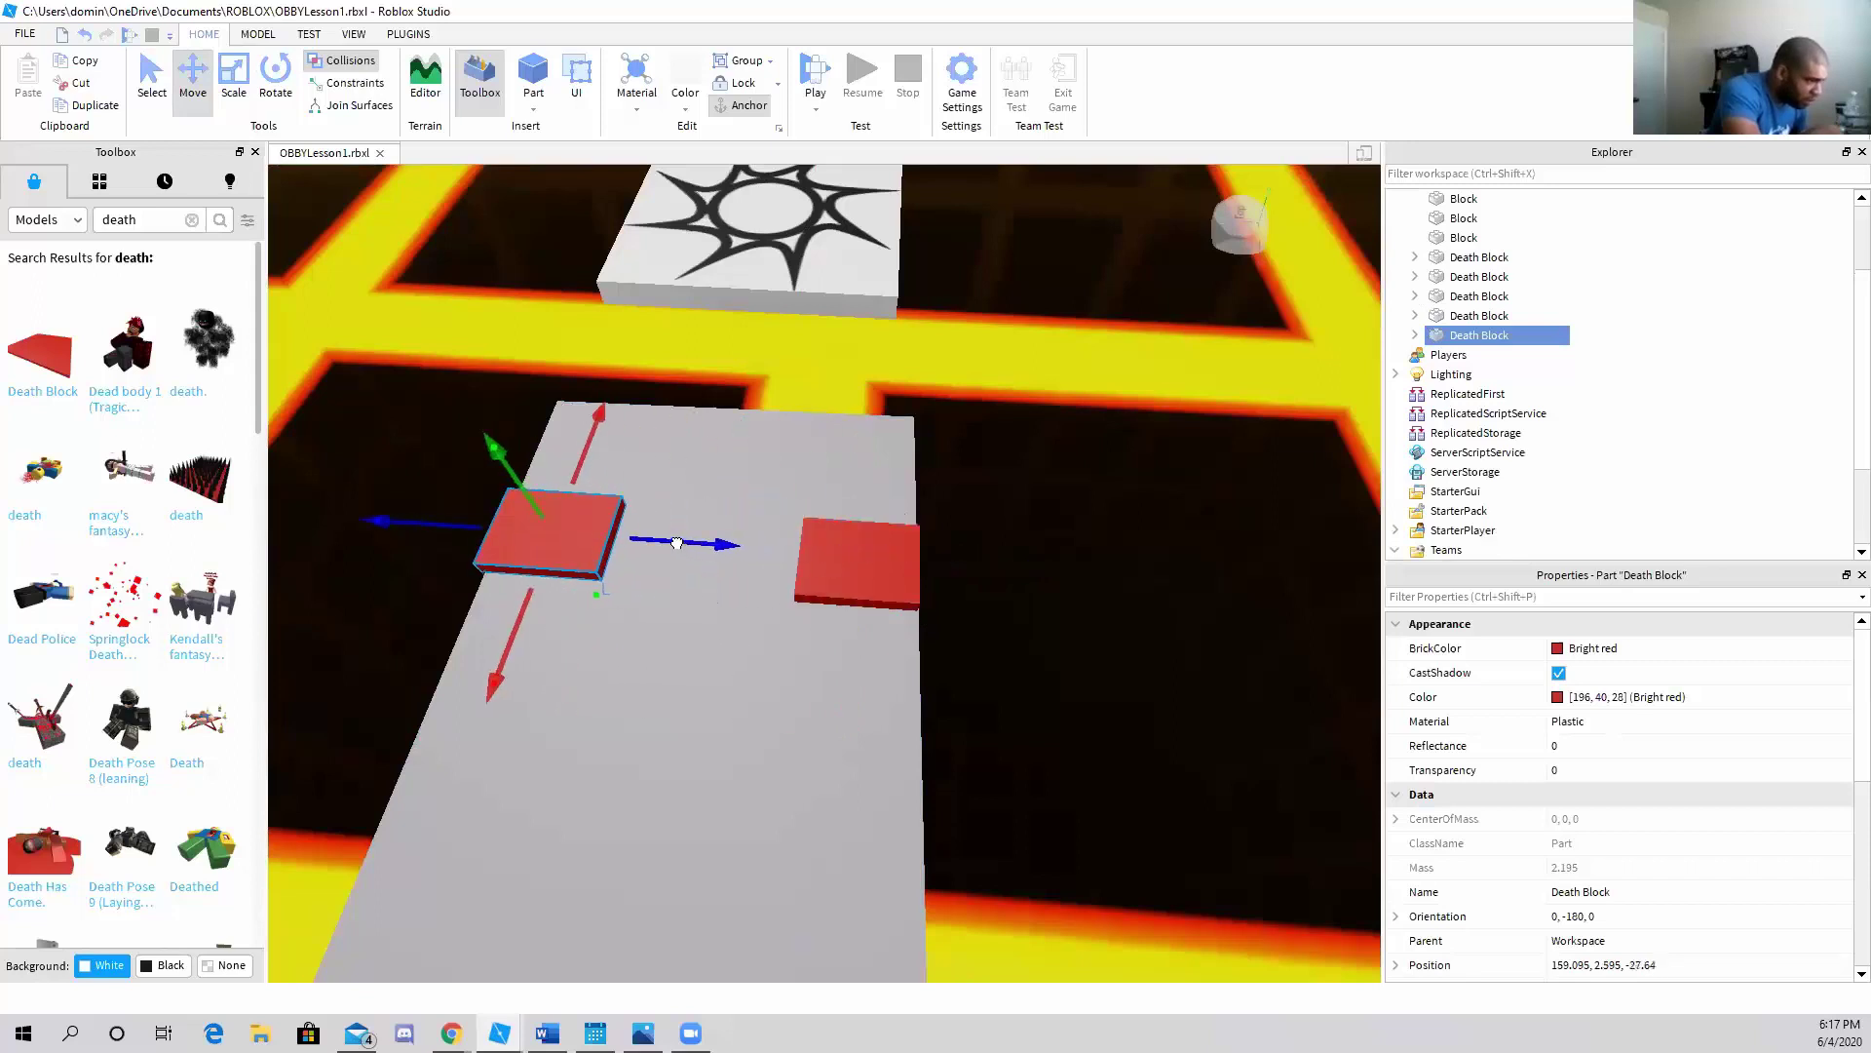
pyautogui.moveTo(525, 475); pyautogui.dragTo(538, 495)
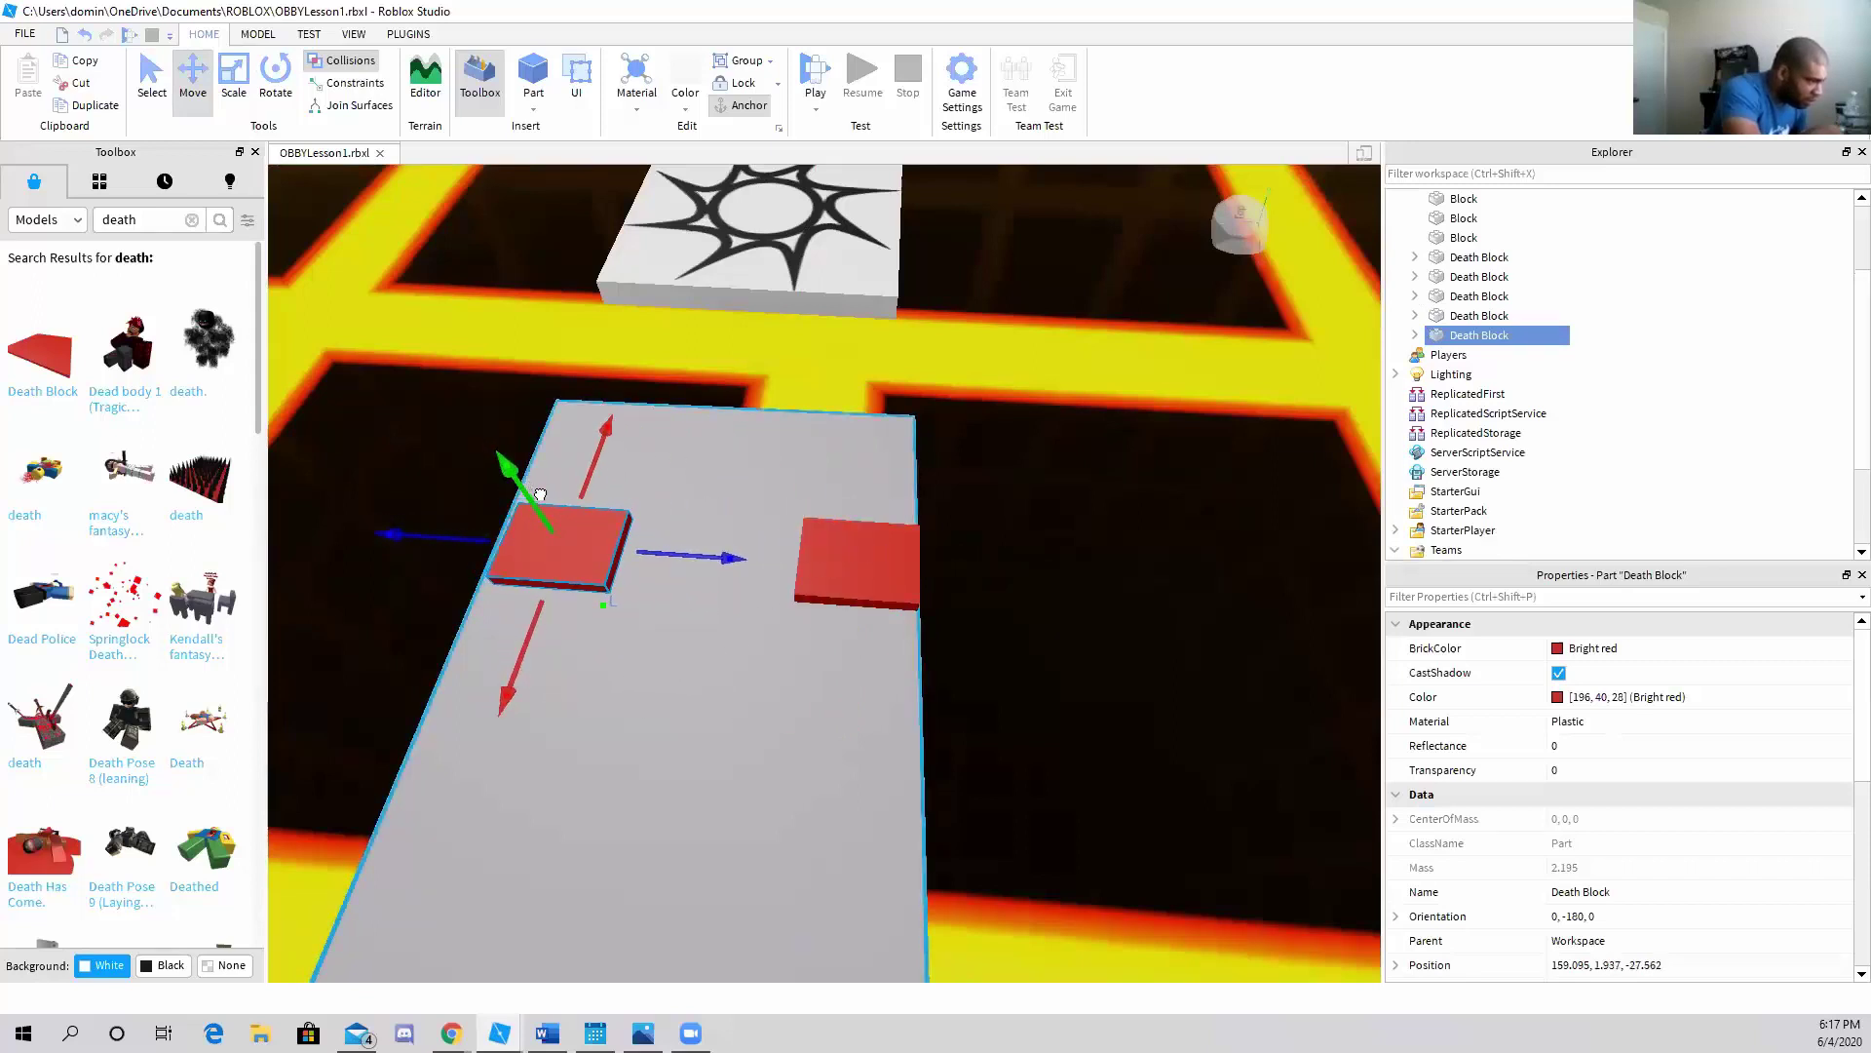
pyautogui.moveTo(657, 558); pyautogui.dragTo(643, 559)
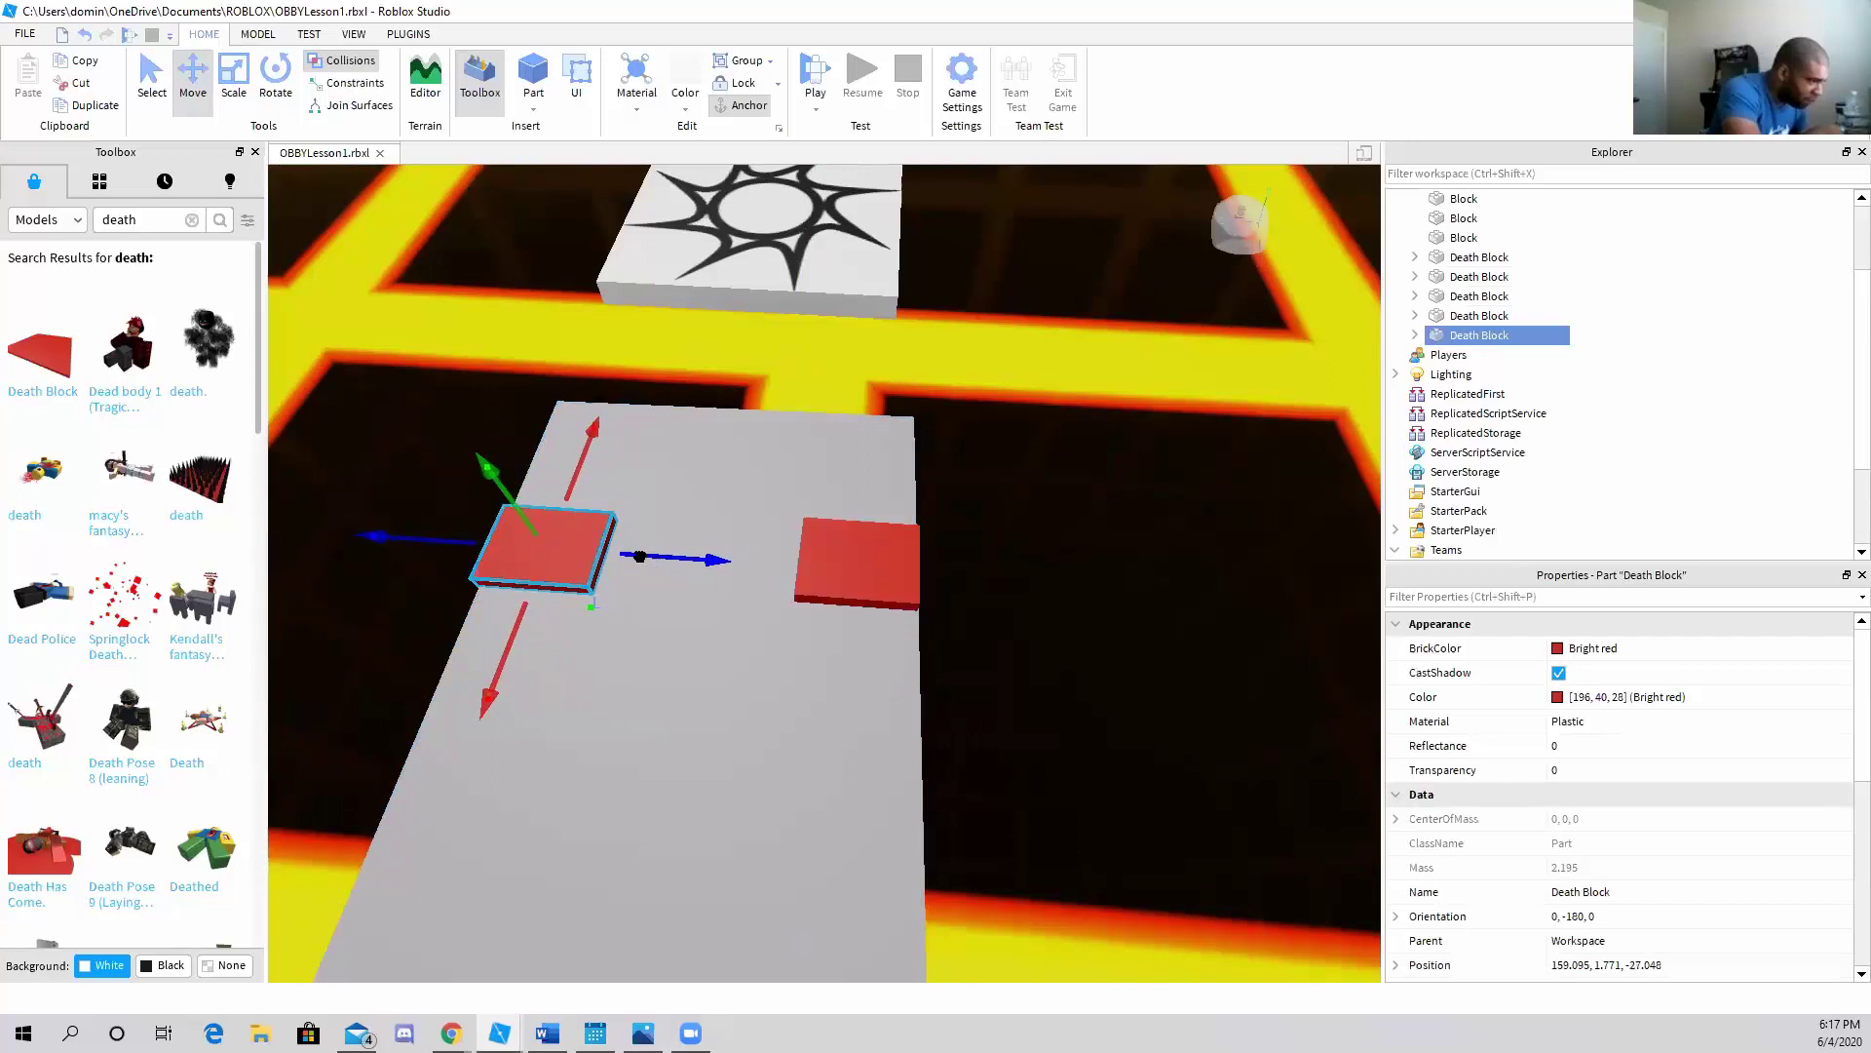
pyautogui.moveTo(658, 560); pyautogui.dragTo(663, 587, button='right')
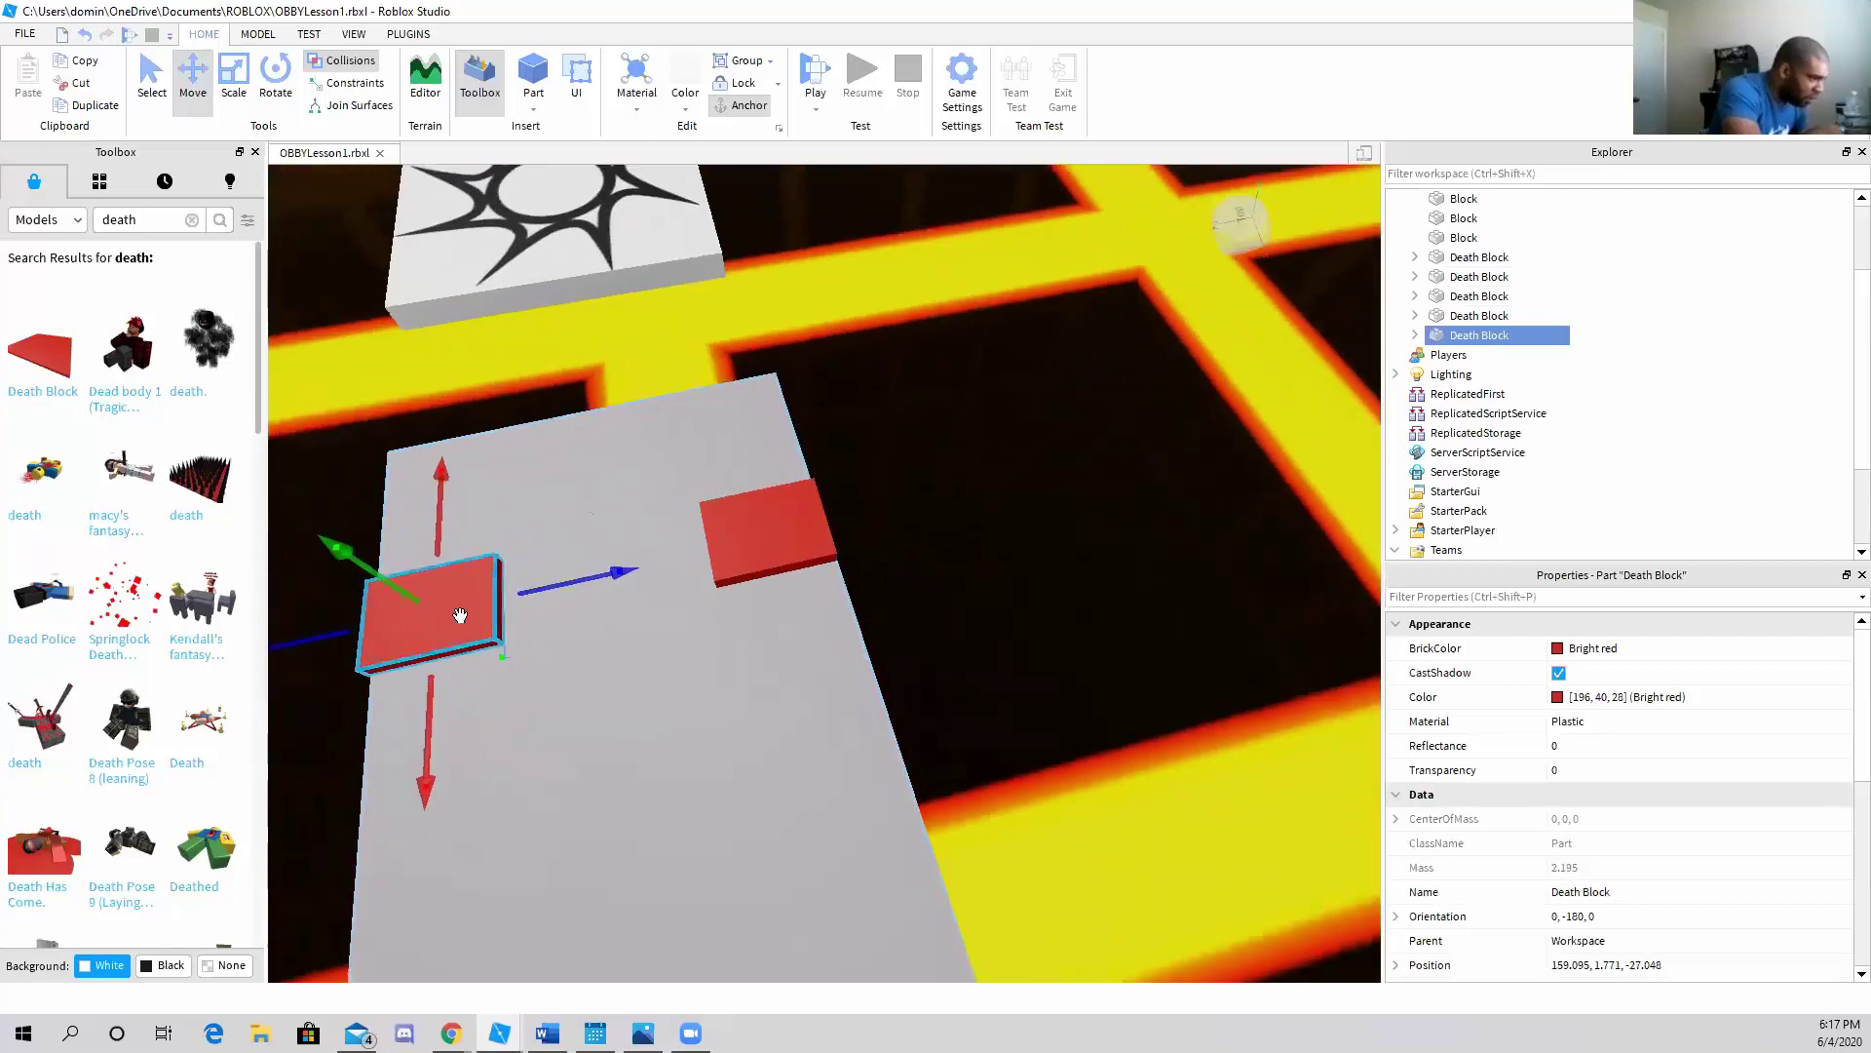
pyautogui.click(234, 78)
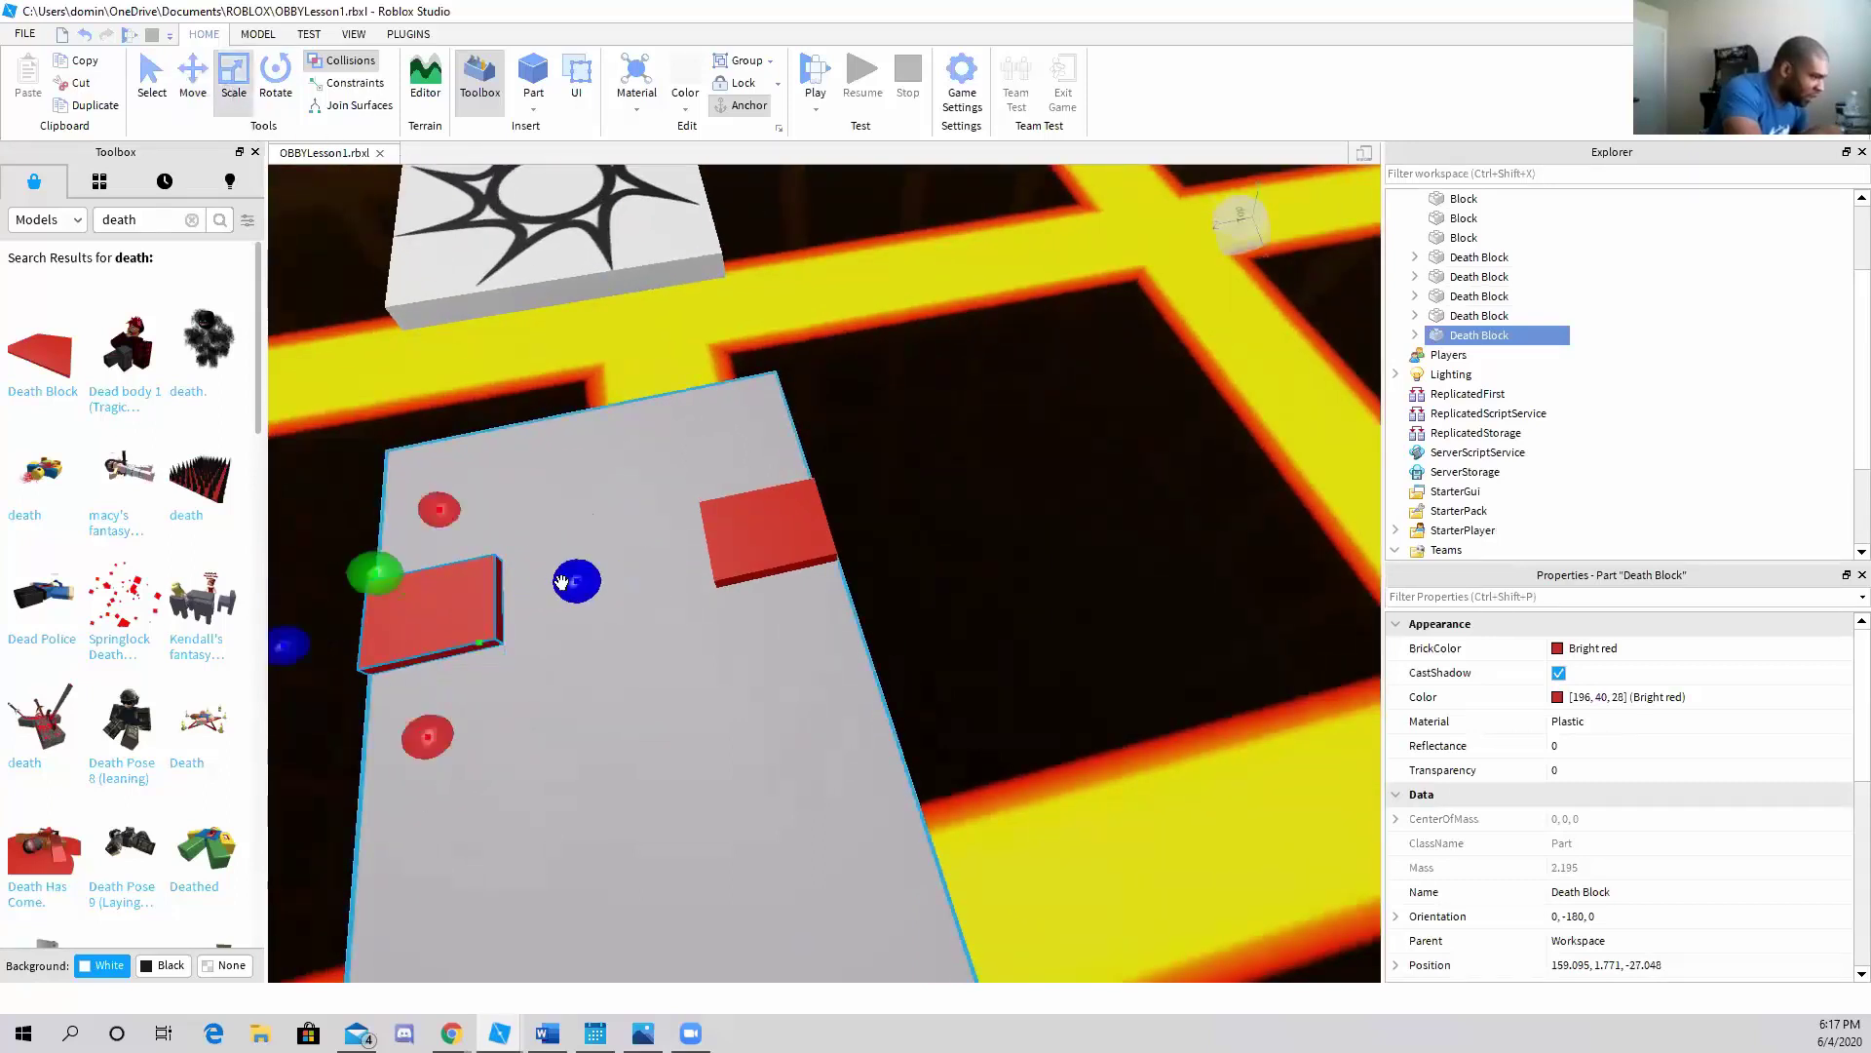
pyautogui.moveTo(580, 576); pyautogui.dragTo(631, 569)
pyautogui.moveTo(458, 729); pyautogui.dragTo(458, 805)
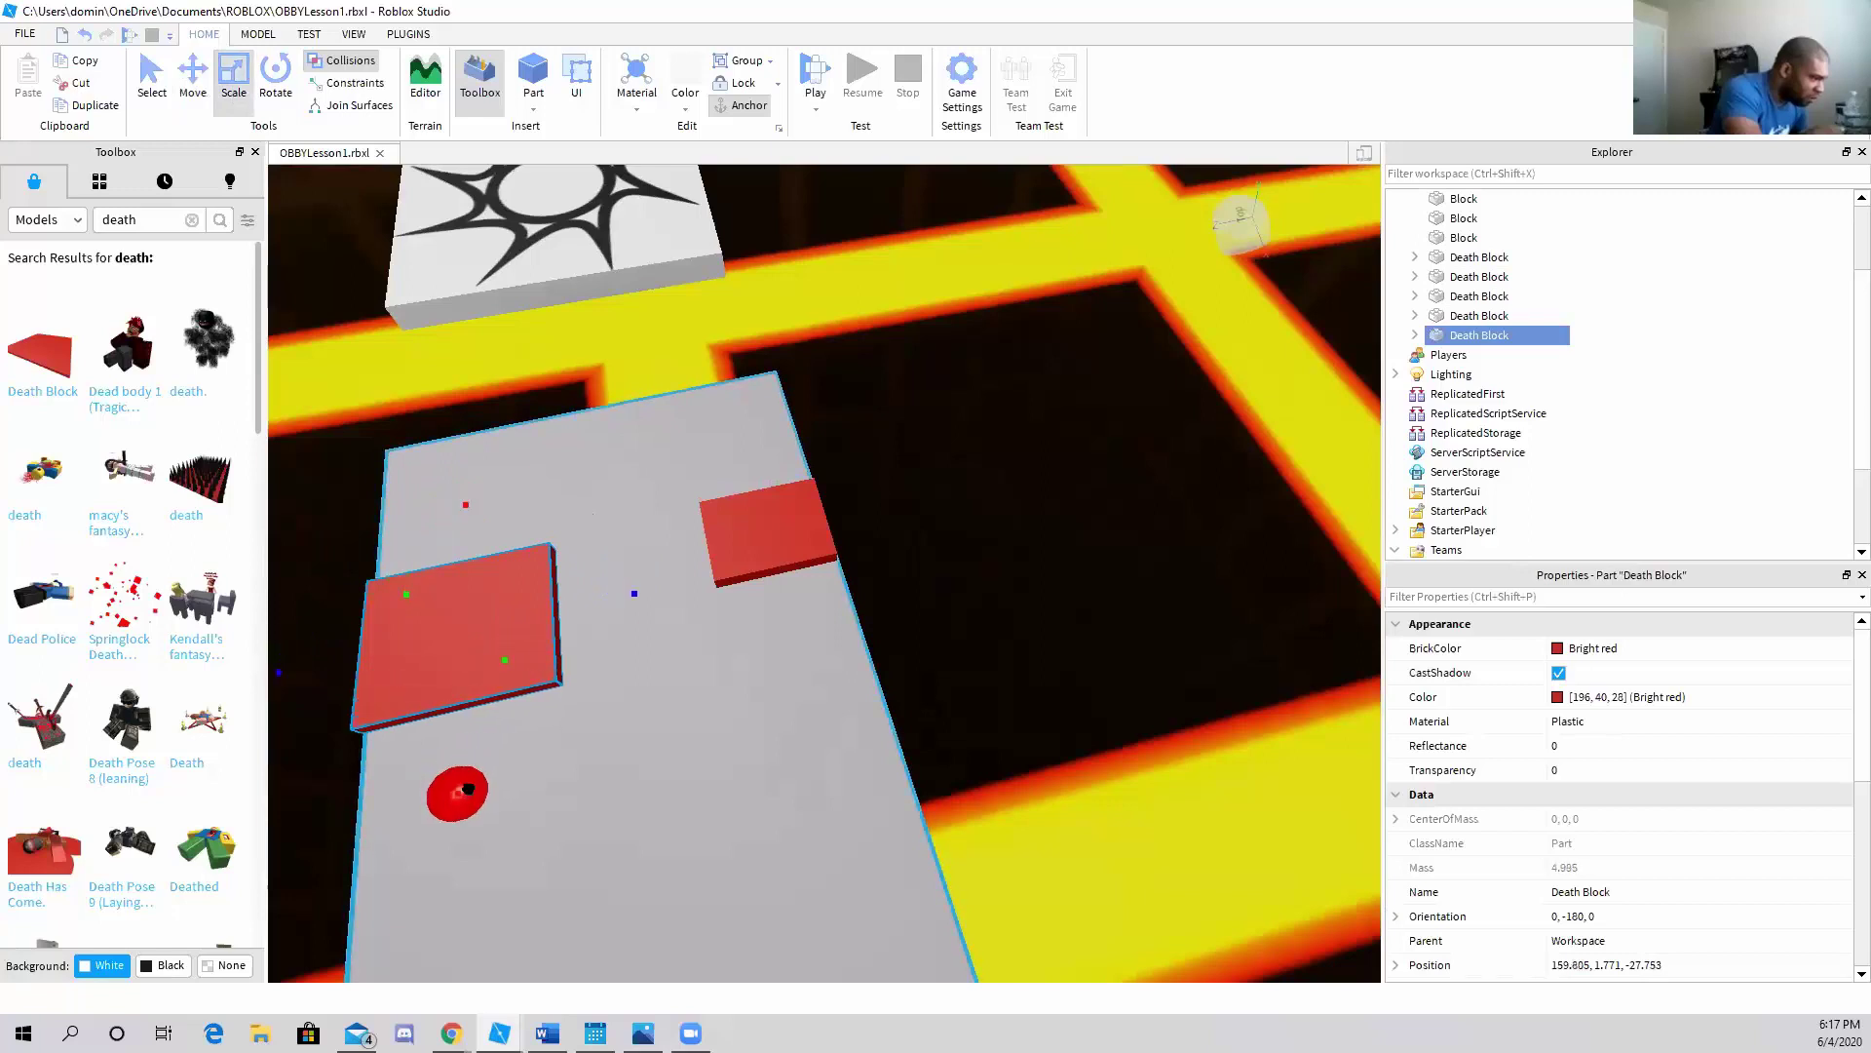
# Delete and restore the small death block, then slide it across the strip
pyautogui.click(794, 520)
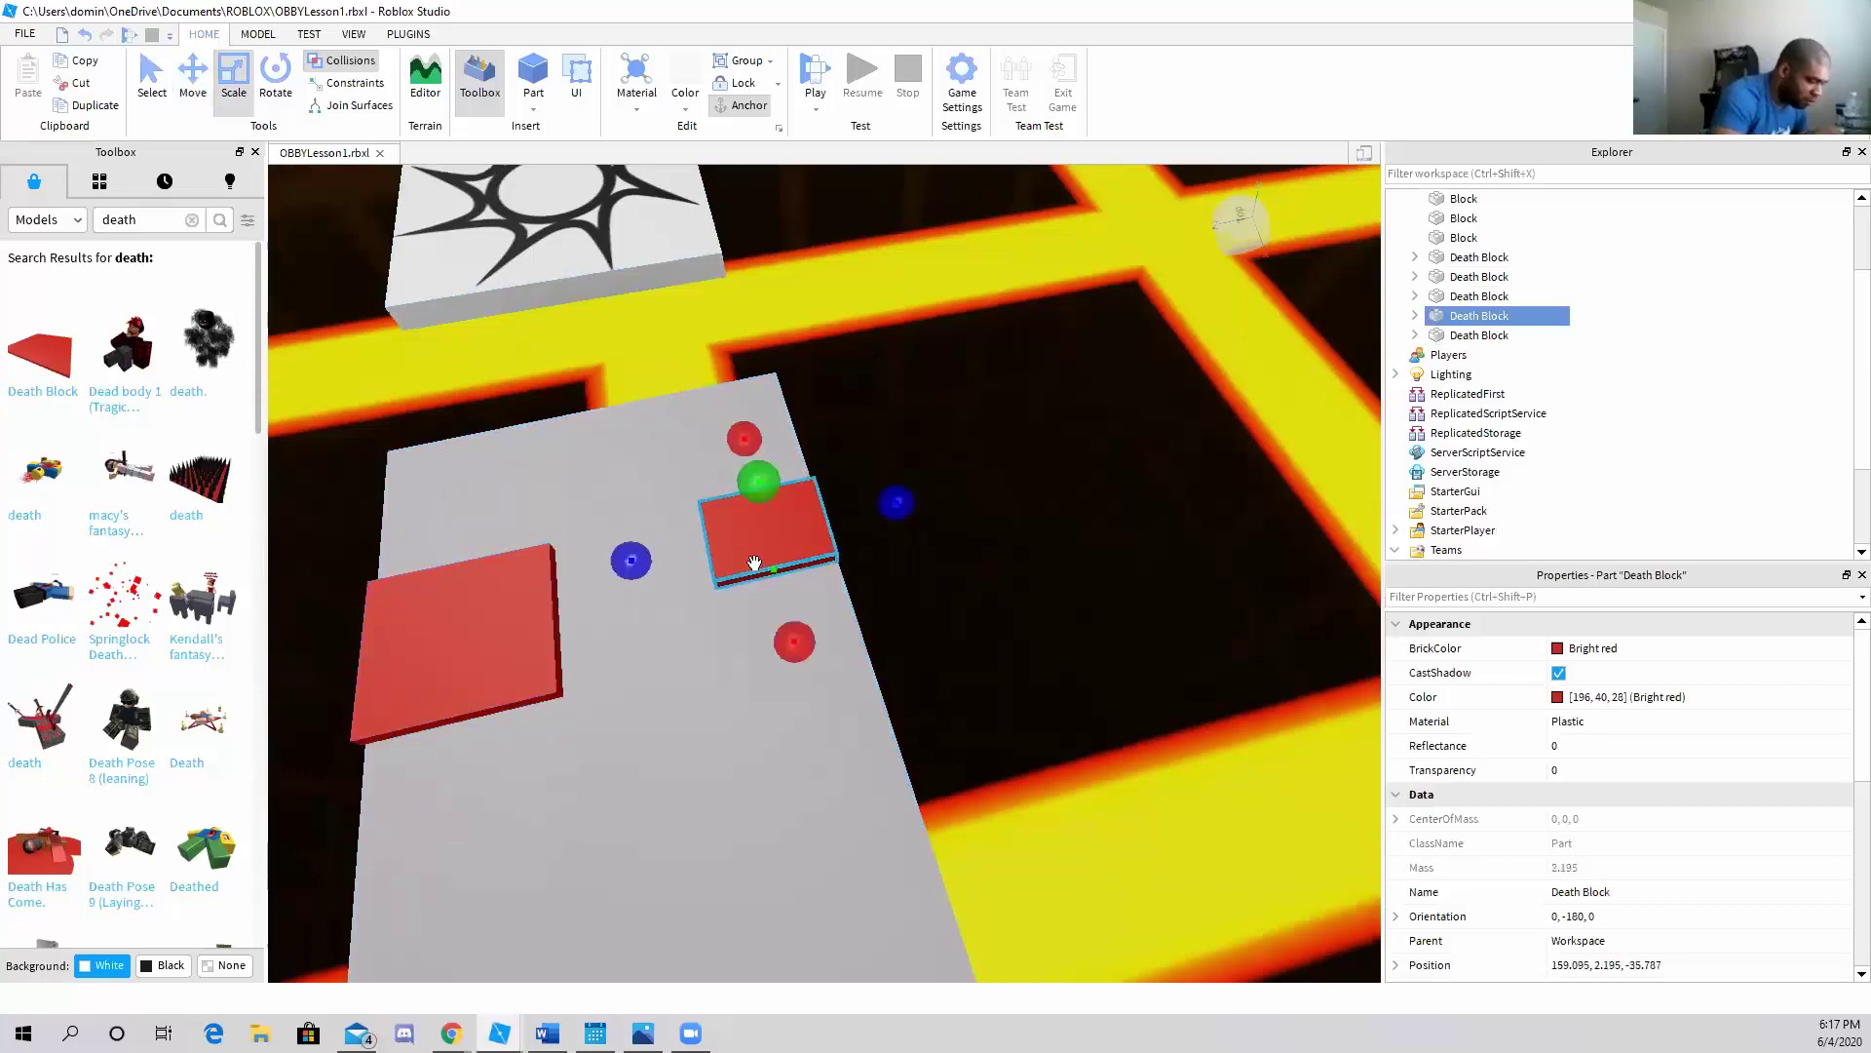
pyautogui.press('Delete')
pyautogui.hotkey('ctrl', 'z')
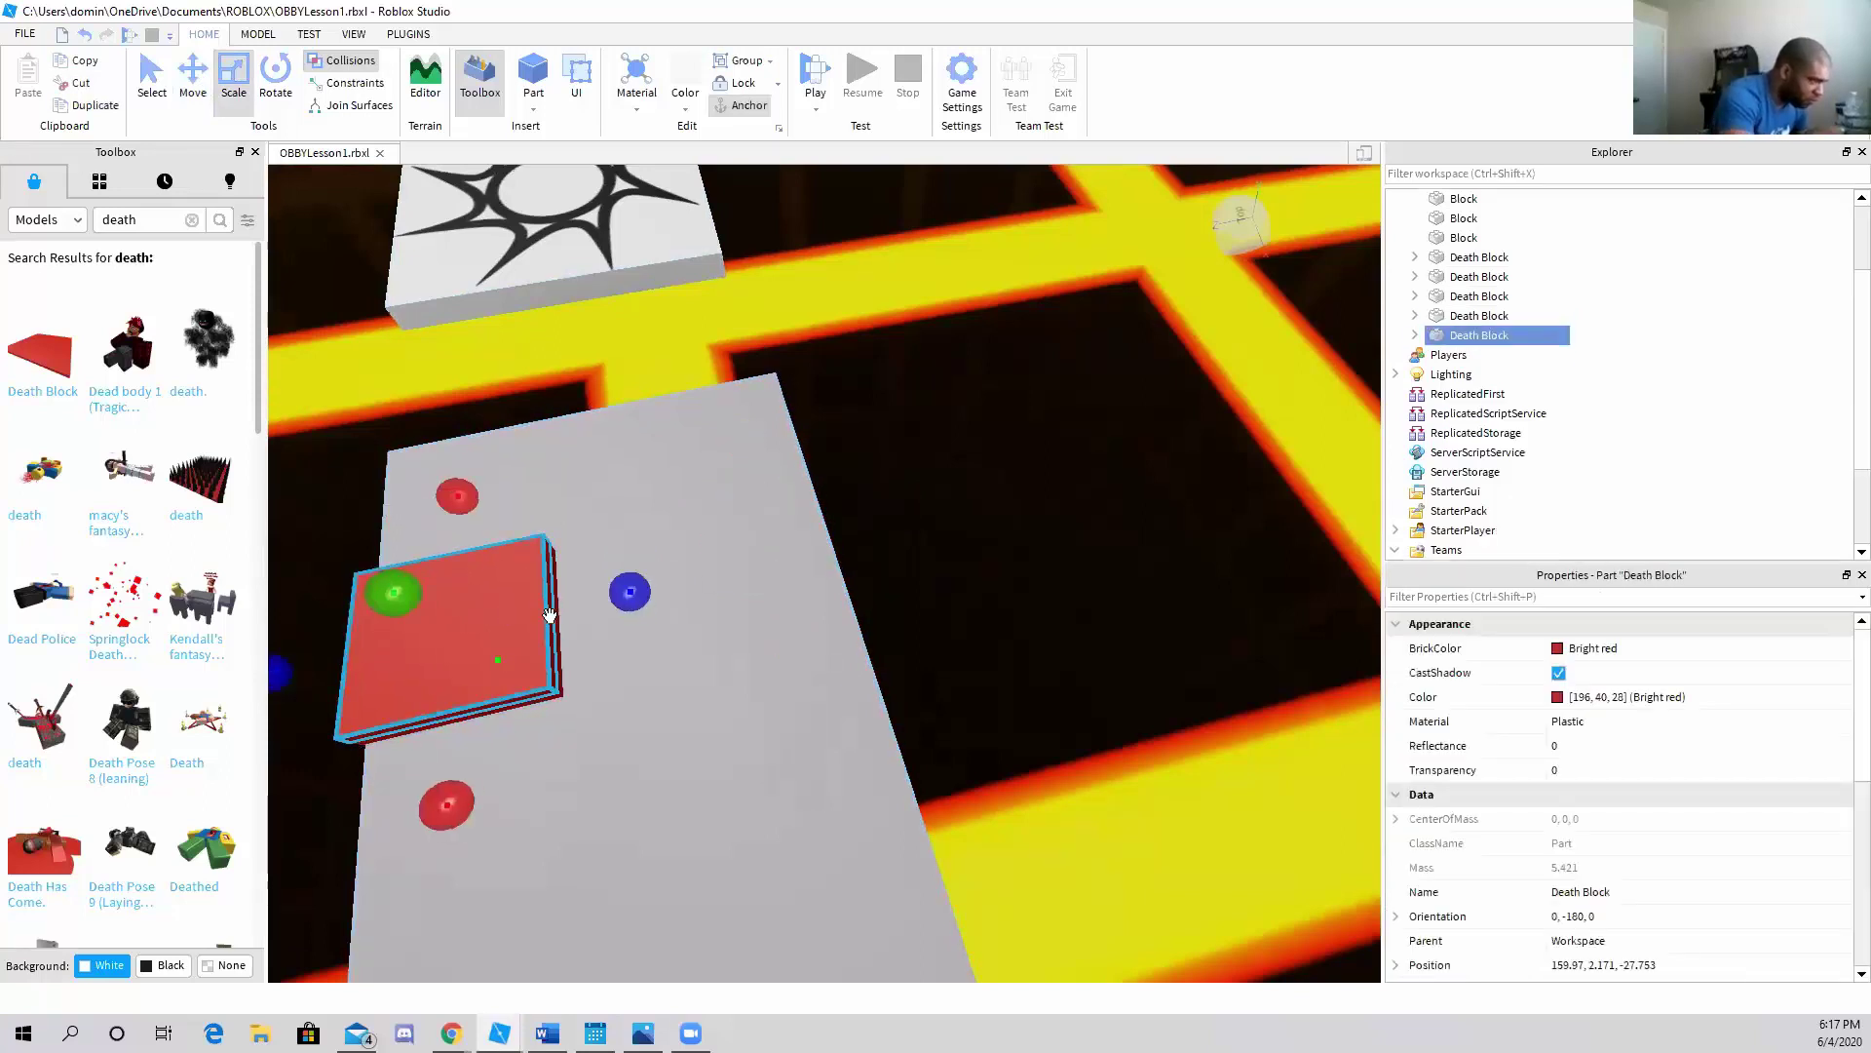
pyautogui.click(193, 76)
pyautogui.moveTo(458, 643)
pyautogui.mouseDown()
pyautogui.moveTo(865, 563)
pyautogui.moveTo(931, 598)
pyautogui.mouseUp()
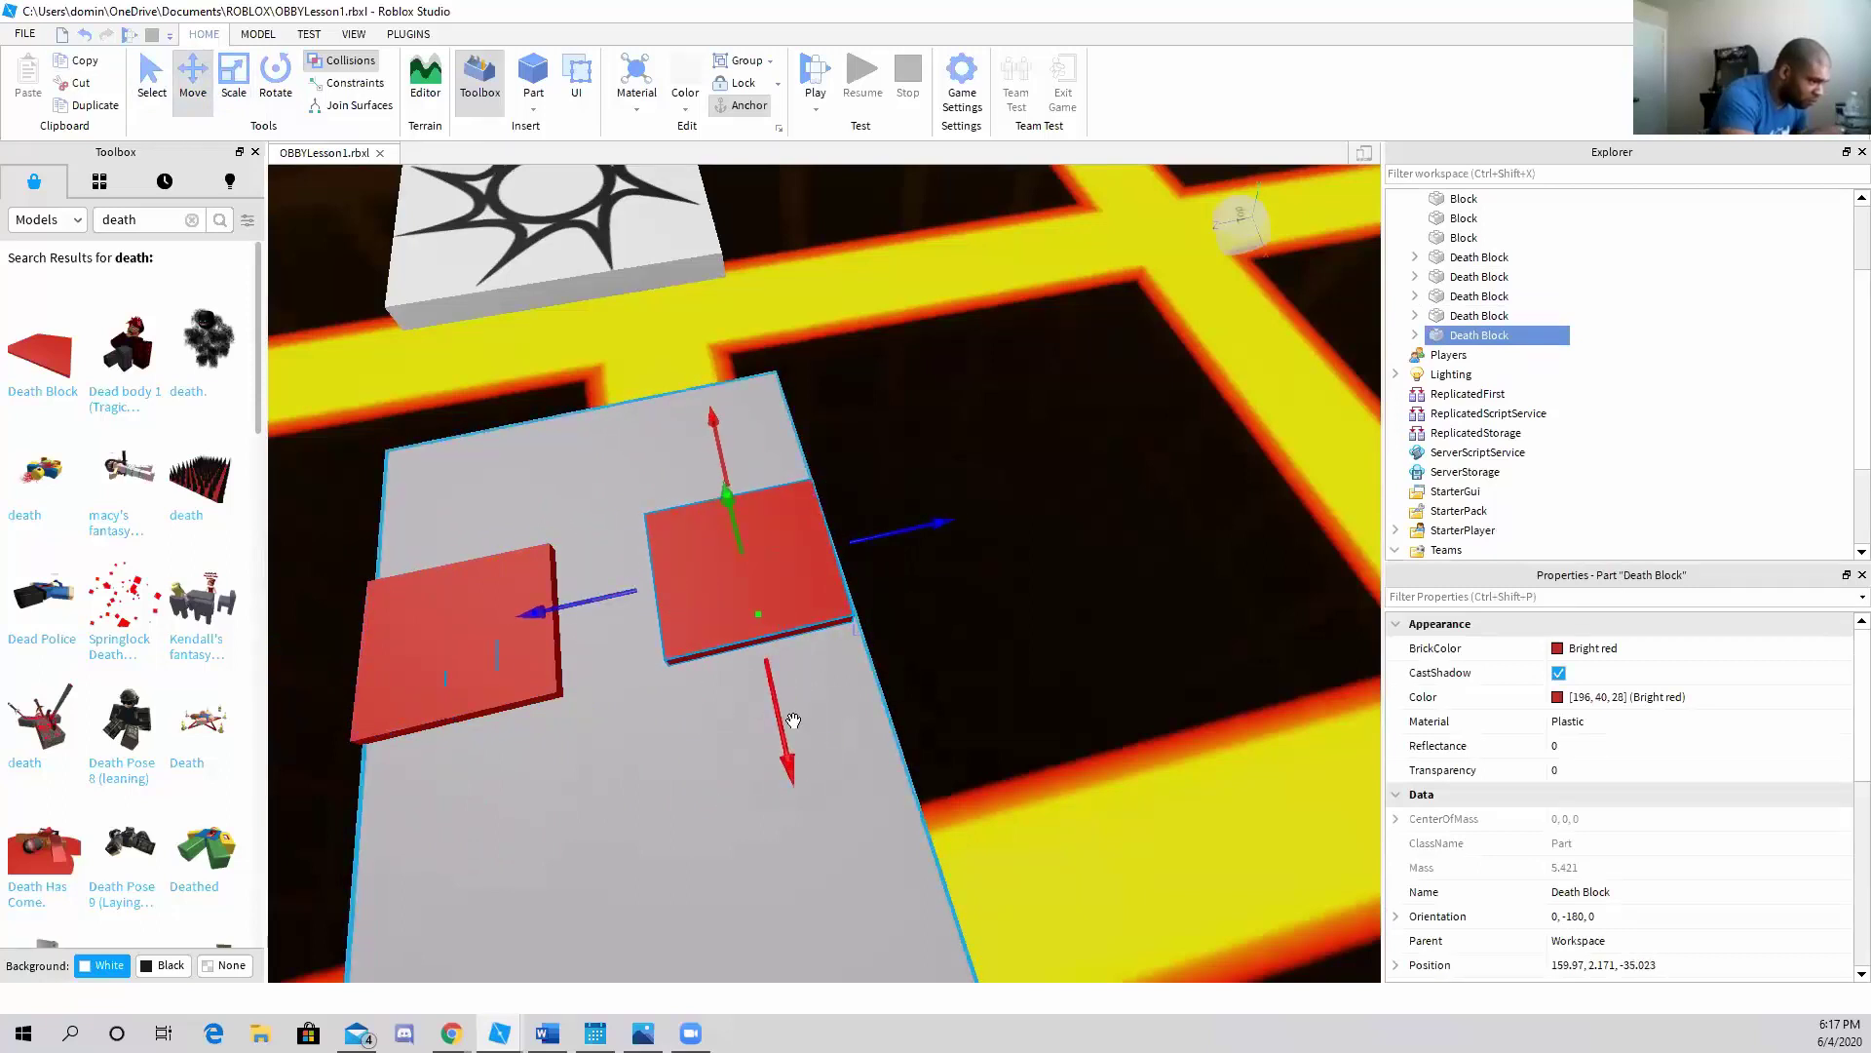
pyautogui.moveTo(782, 729)
pyautogui.mouseDown()
pyautogui.moveTo(791, 750)
pyautogui.moveTo(704, 364)
pyautogui.moveTo(848, 398)
pyautogui.mouseUp()
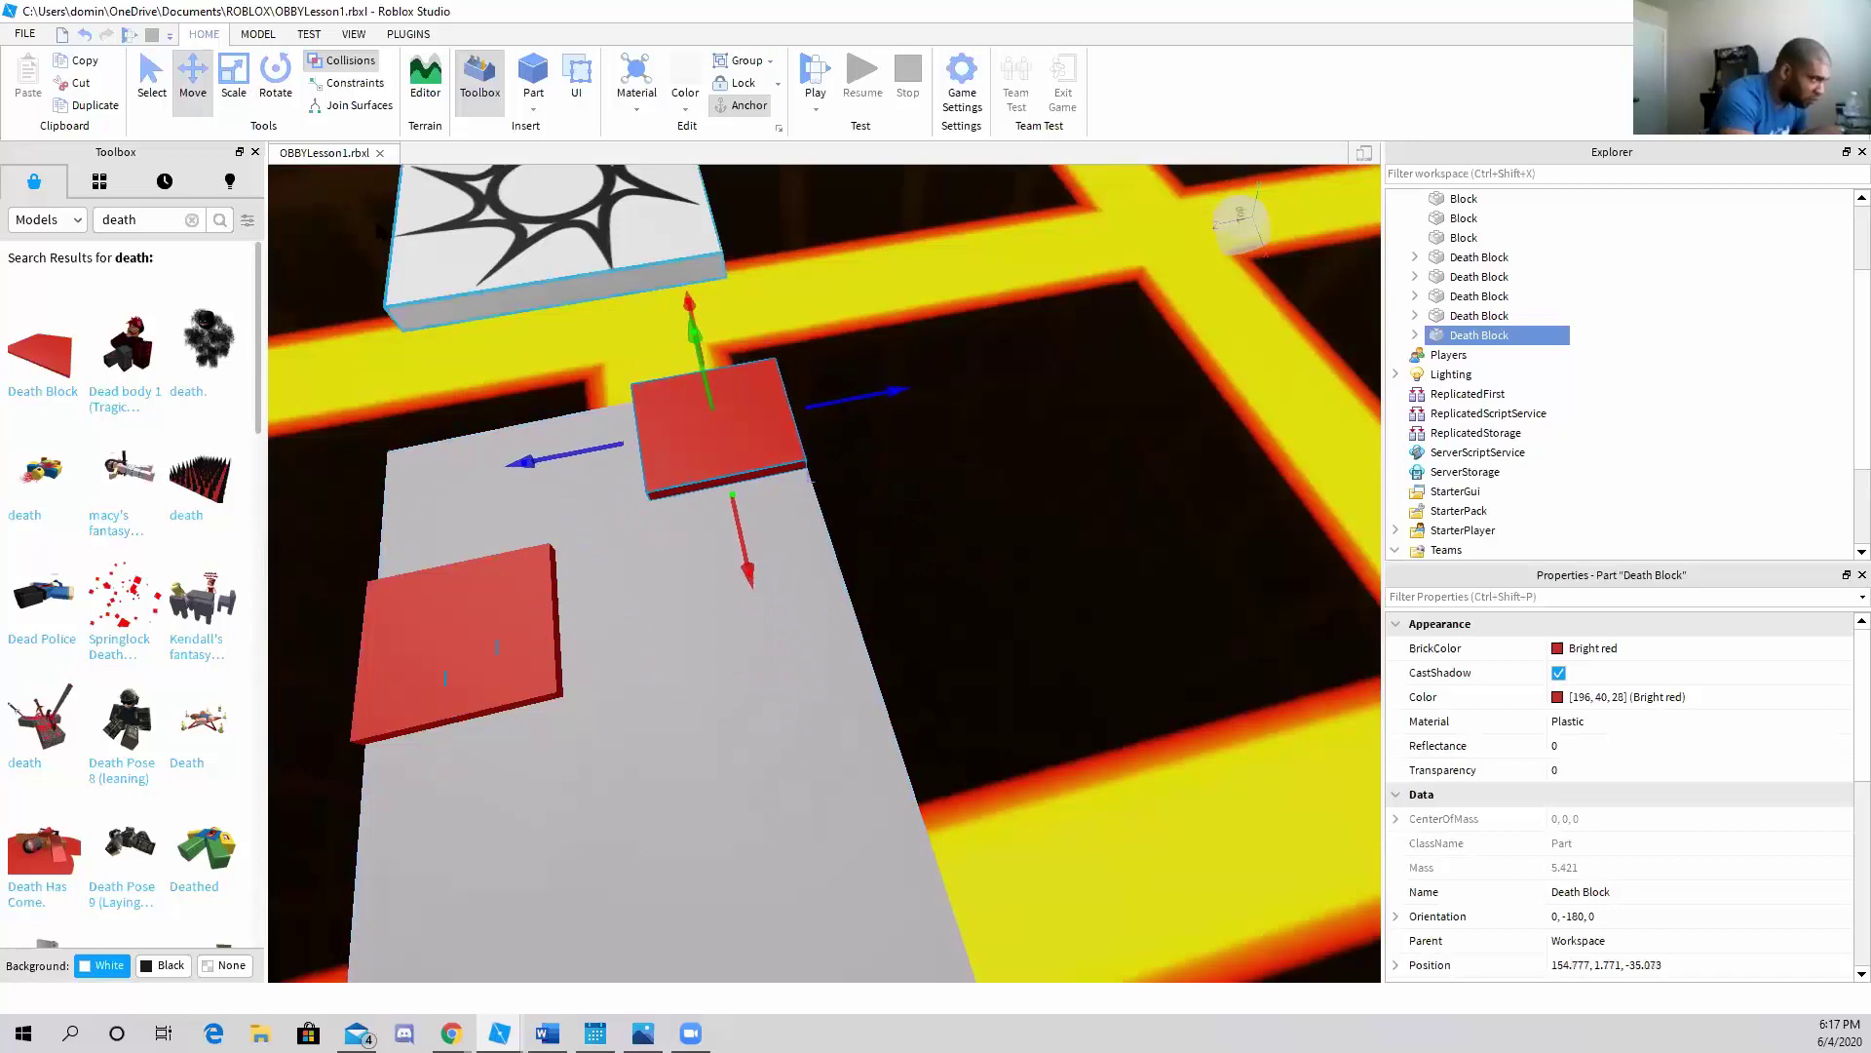
# Enlarge the small death block into a large square and match the lower-left block's size
pyautogui.click(223, 88)
pyautogui.moveTo(568, 446)
pyautogui.mouseDown()
pyautogui.moveTo(535, 478)
pyautogui.moveTo(481, 470)
pyautogui.mouseUp()
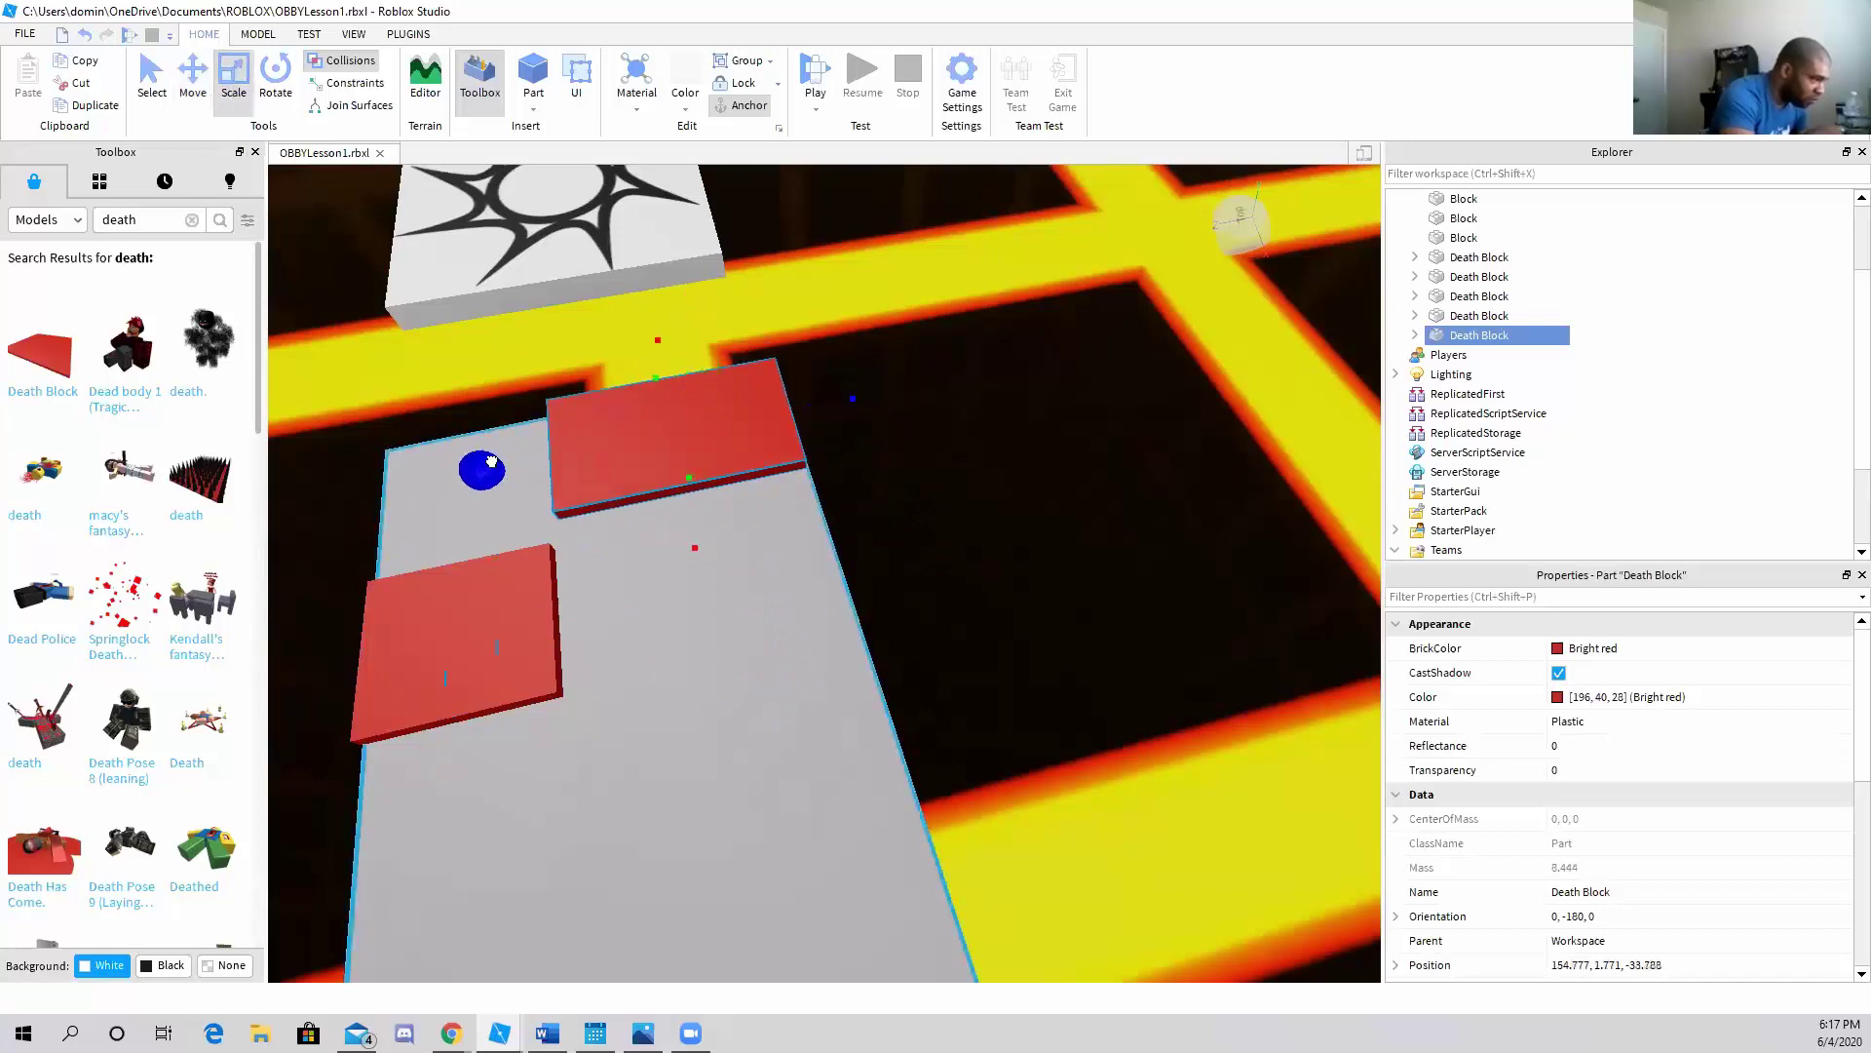
pyautogui.moveTo(684, 545); pyautogui.dragTo(725, 621)
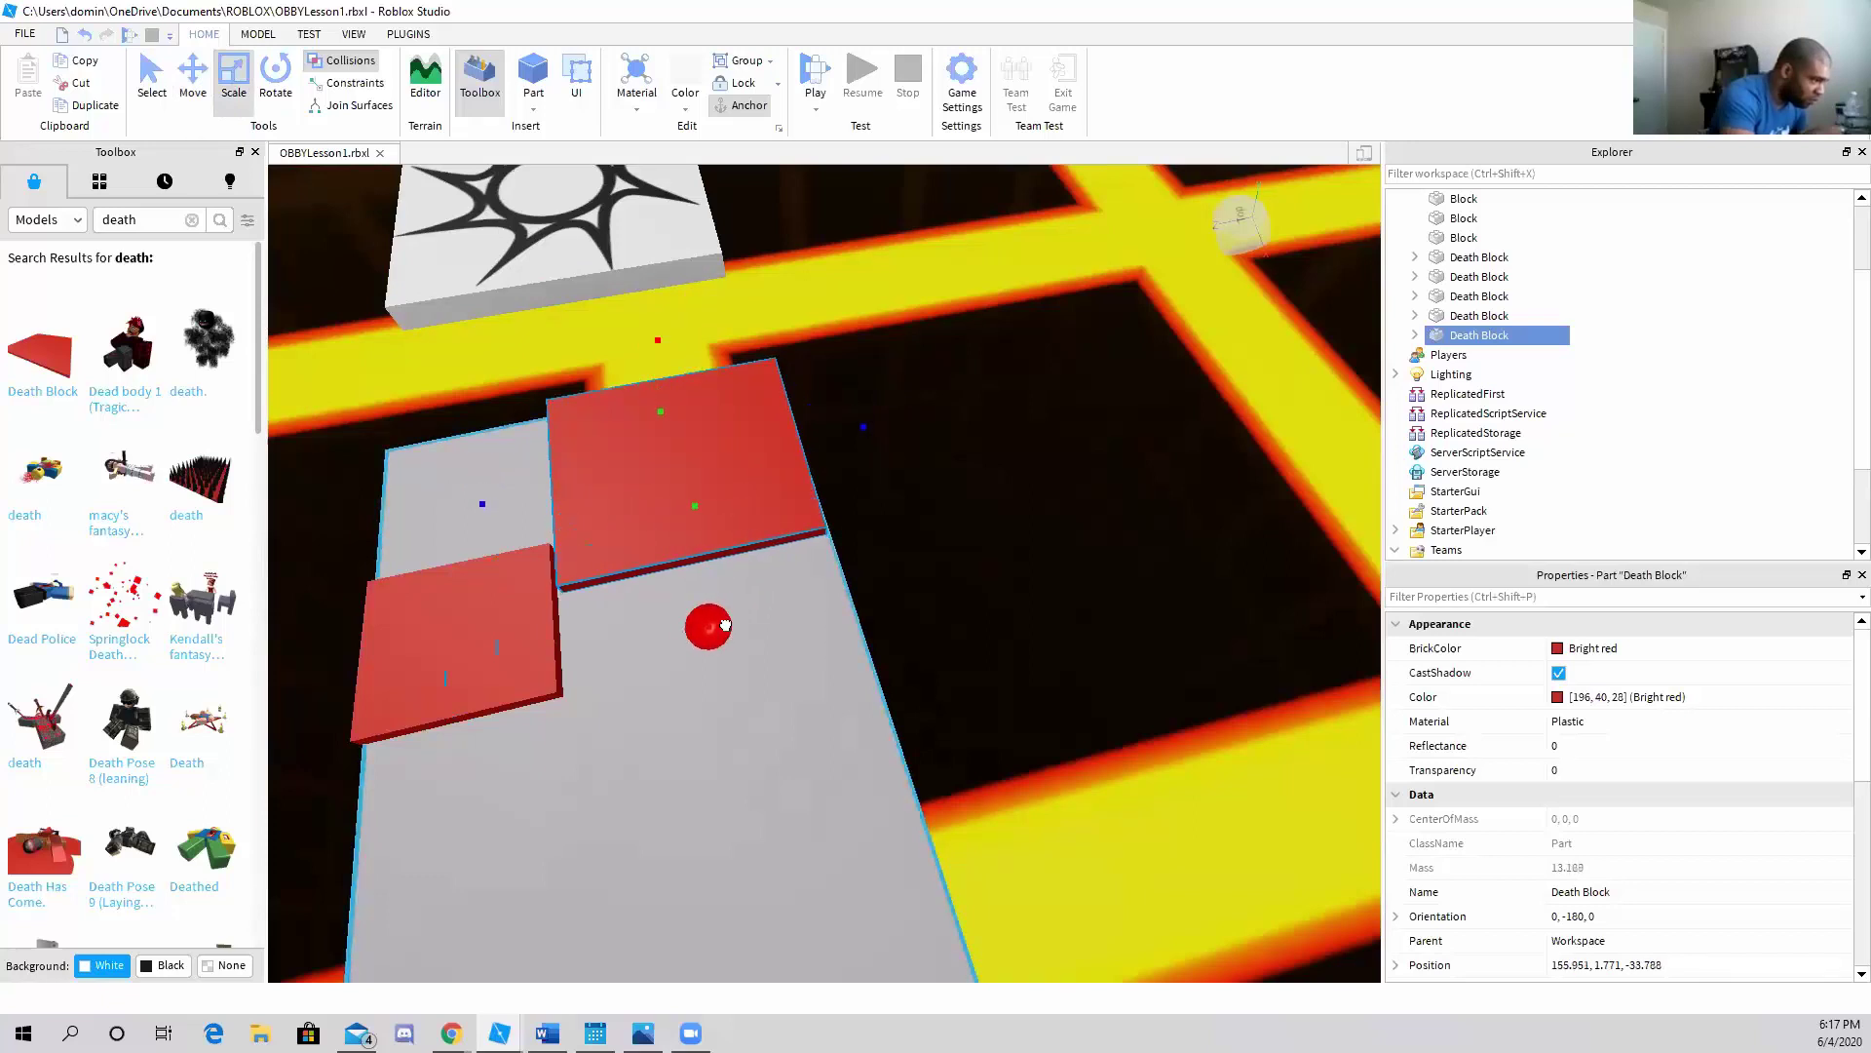
pyautogui.click(535, 599)
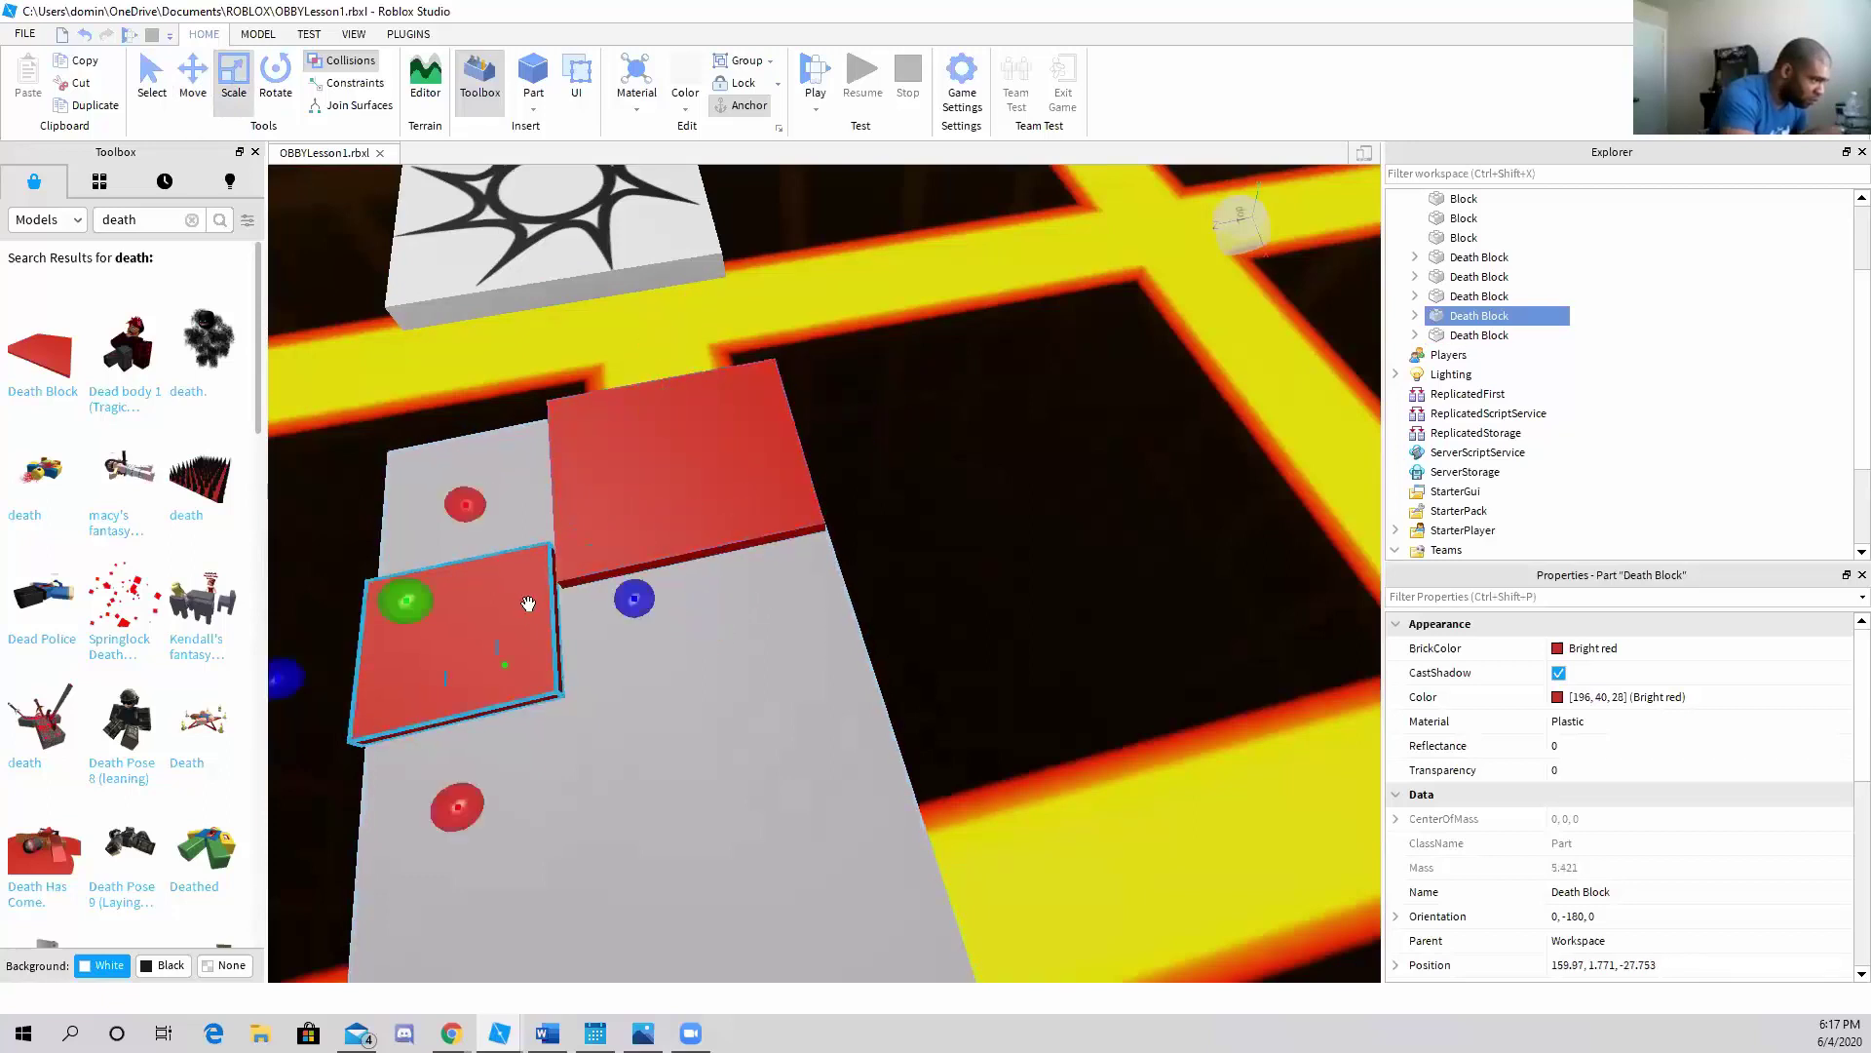
pyautogui.moveTo(468, 817)
pyautogui.mouseDown()
pyautogui.moveTo(476, 924)
pyautogui.moveTo(484, 890)
pyautogui.mouseUp()
pyautogui.moveTo(627, 831); pyautogui.dragTo(720, 790, button='right')
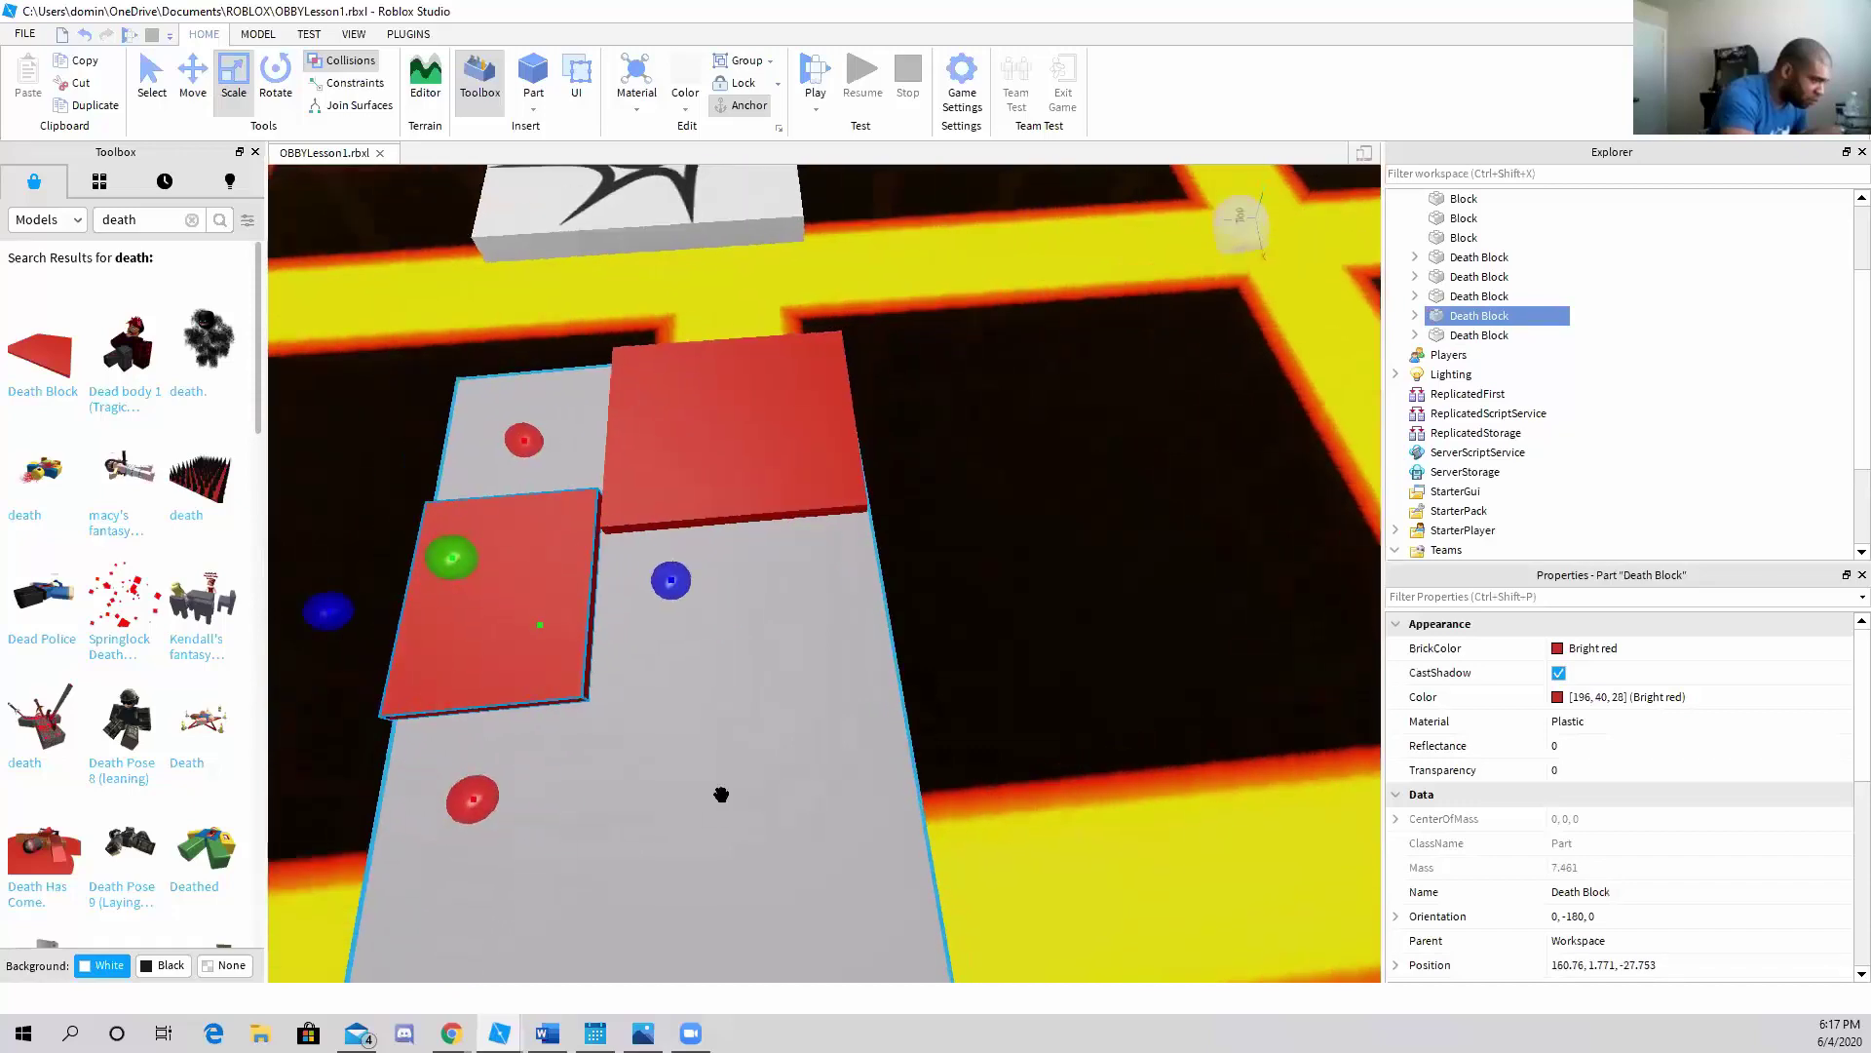
pyautogui.moveTo(680, 598); pyautogui.dragTo(693, 593)
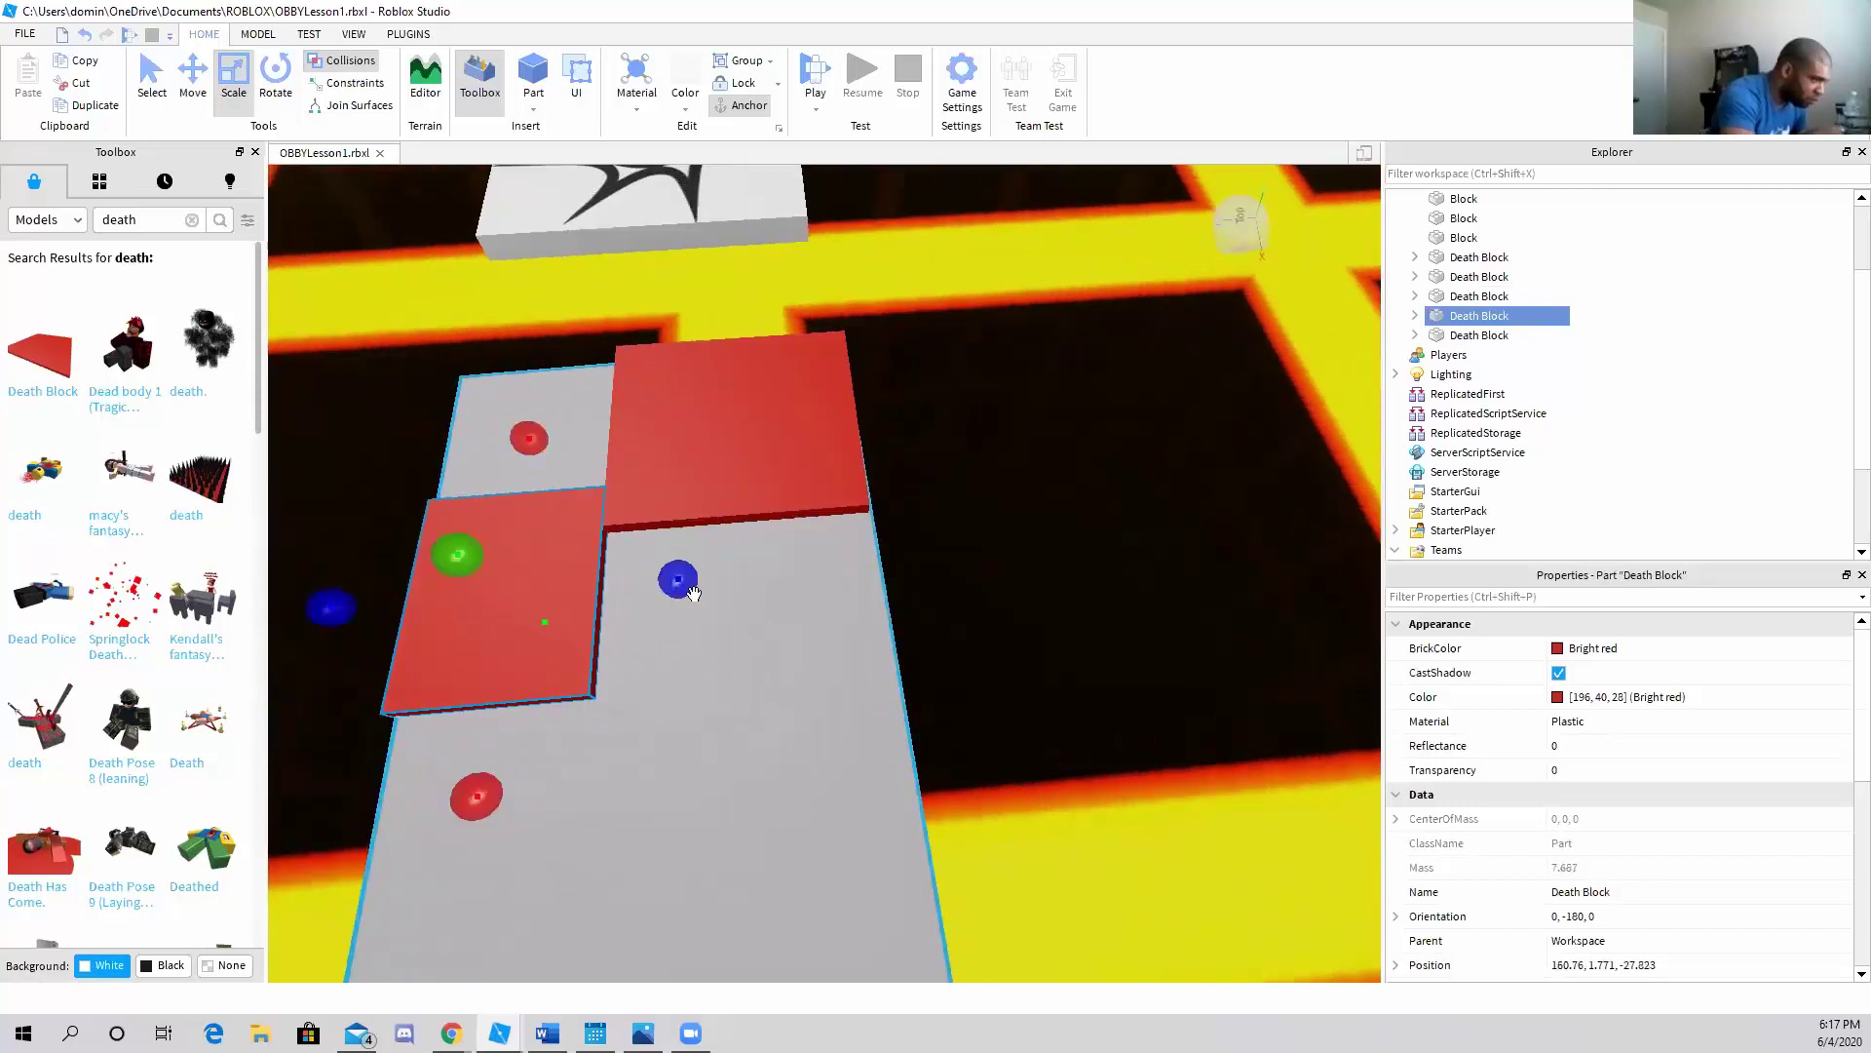
pyautogui.moveTo(759, 639); pyautogui.dragTo(860, 527, button='right')
# Duplicate the near death block and slide the copy to the next gap along the strip
pyautogui.click(869, 527)
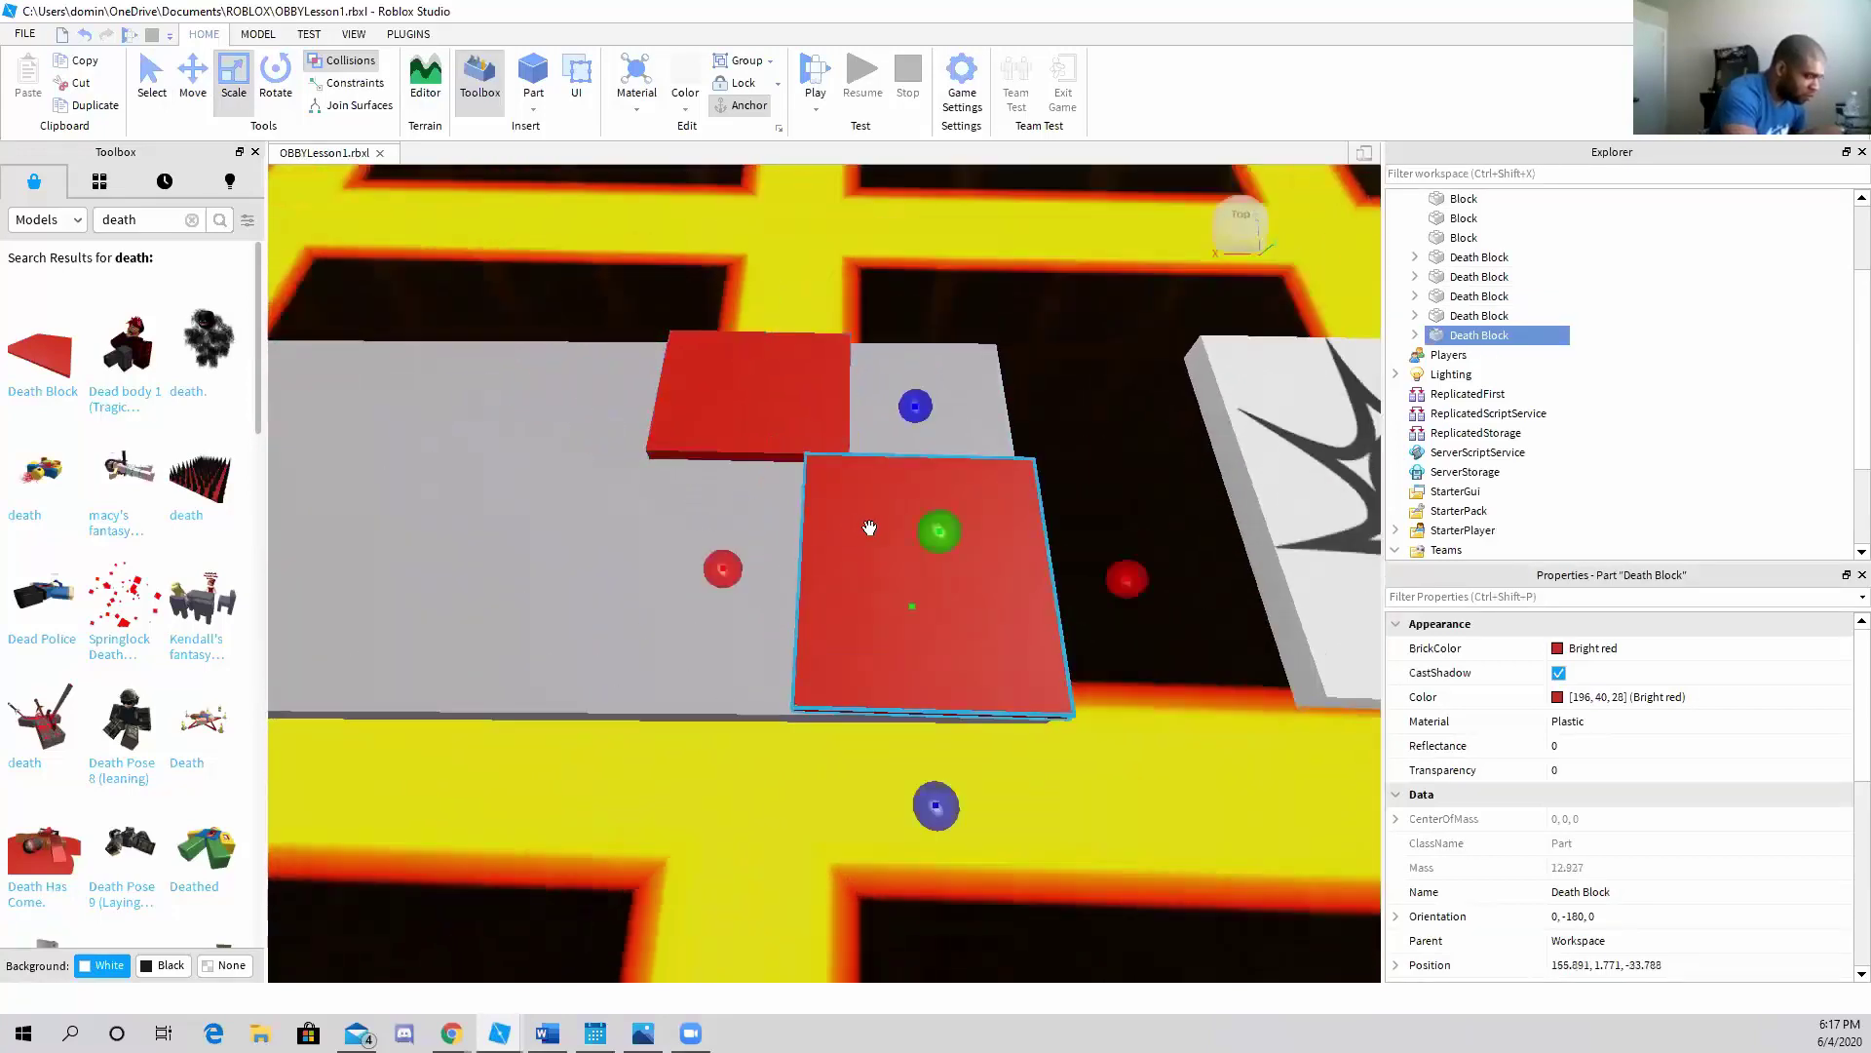
pyautogui.hotkey('ctrl', 'd')
pyautogui.hotkey('ctrl', '2')
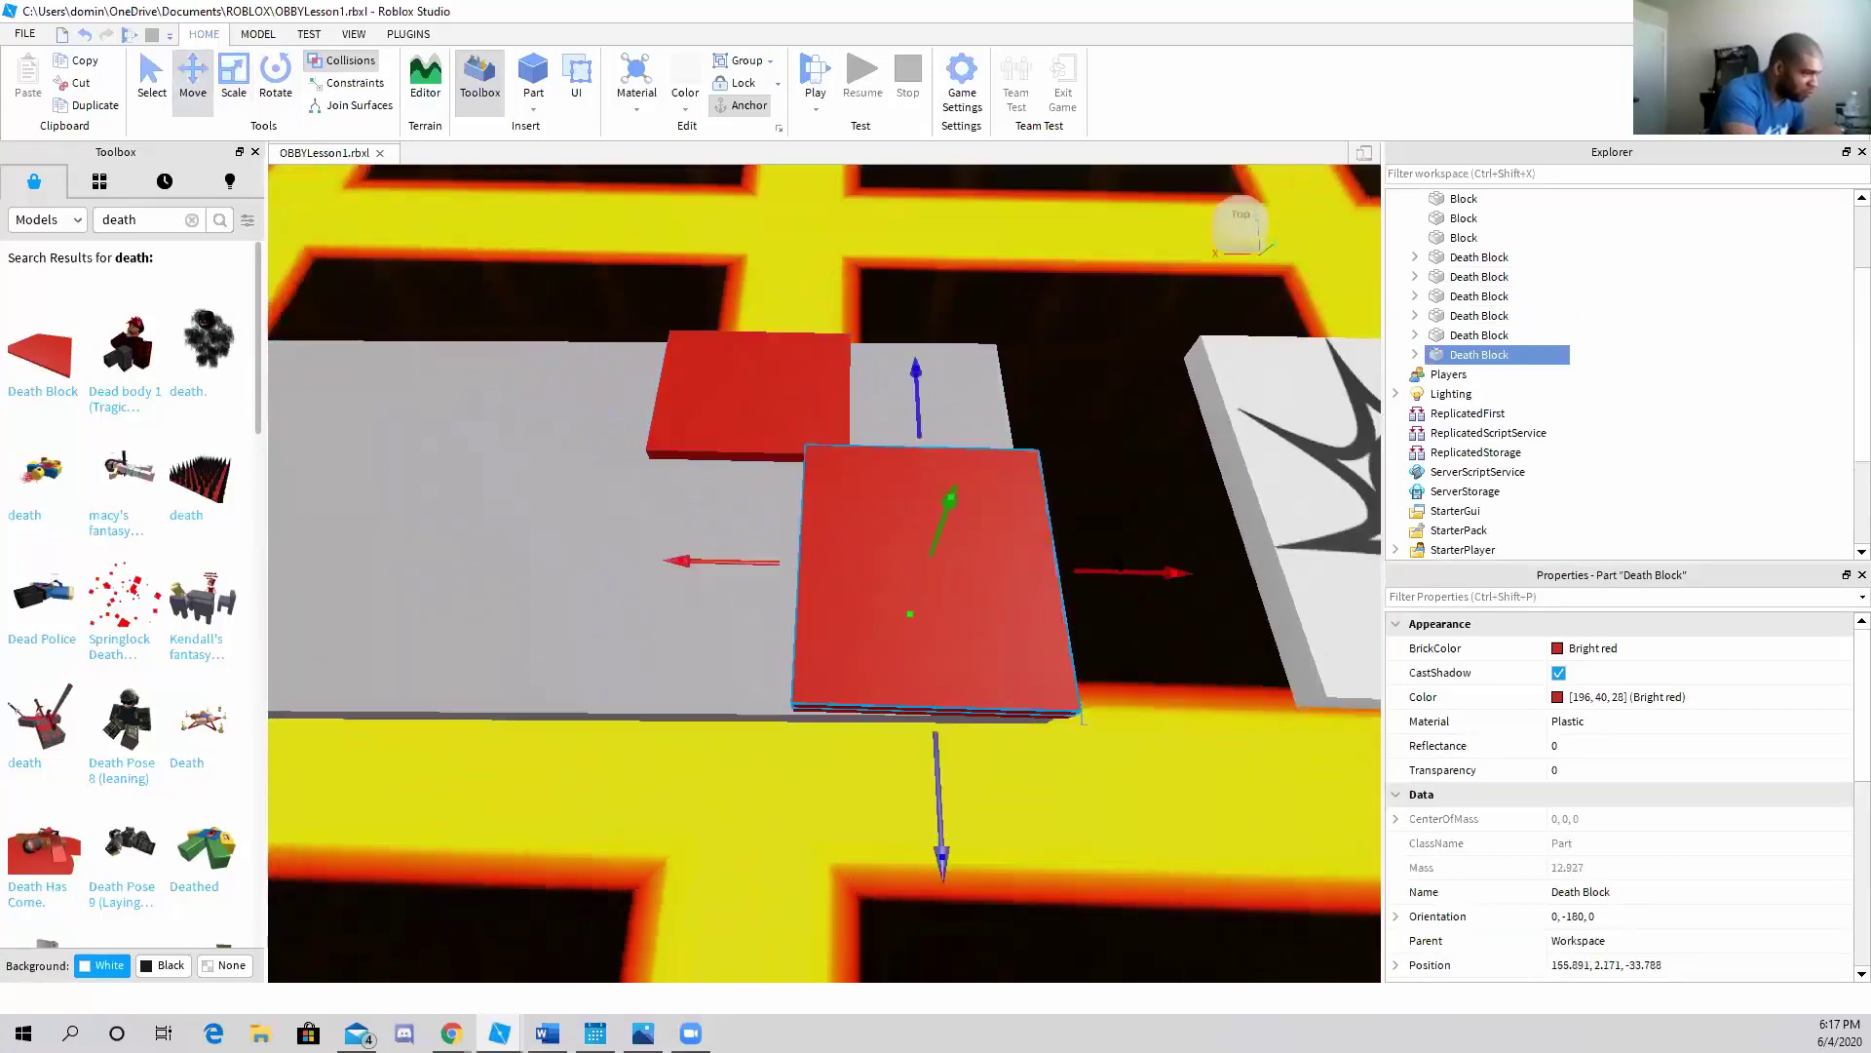
pyautogui.moveTo(1092, 573); pyautogui.dragTo(645, 570)
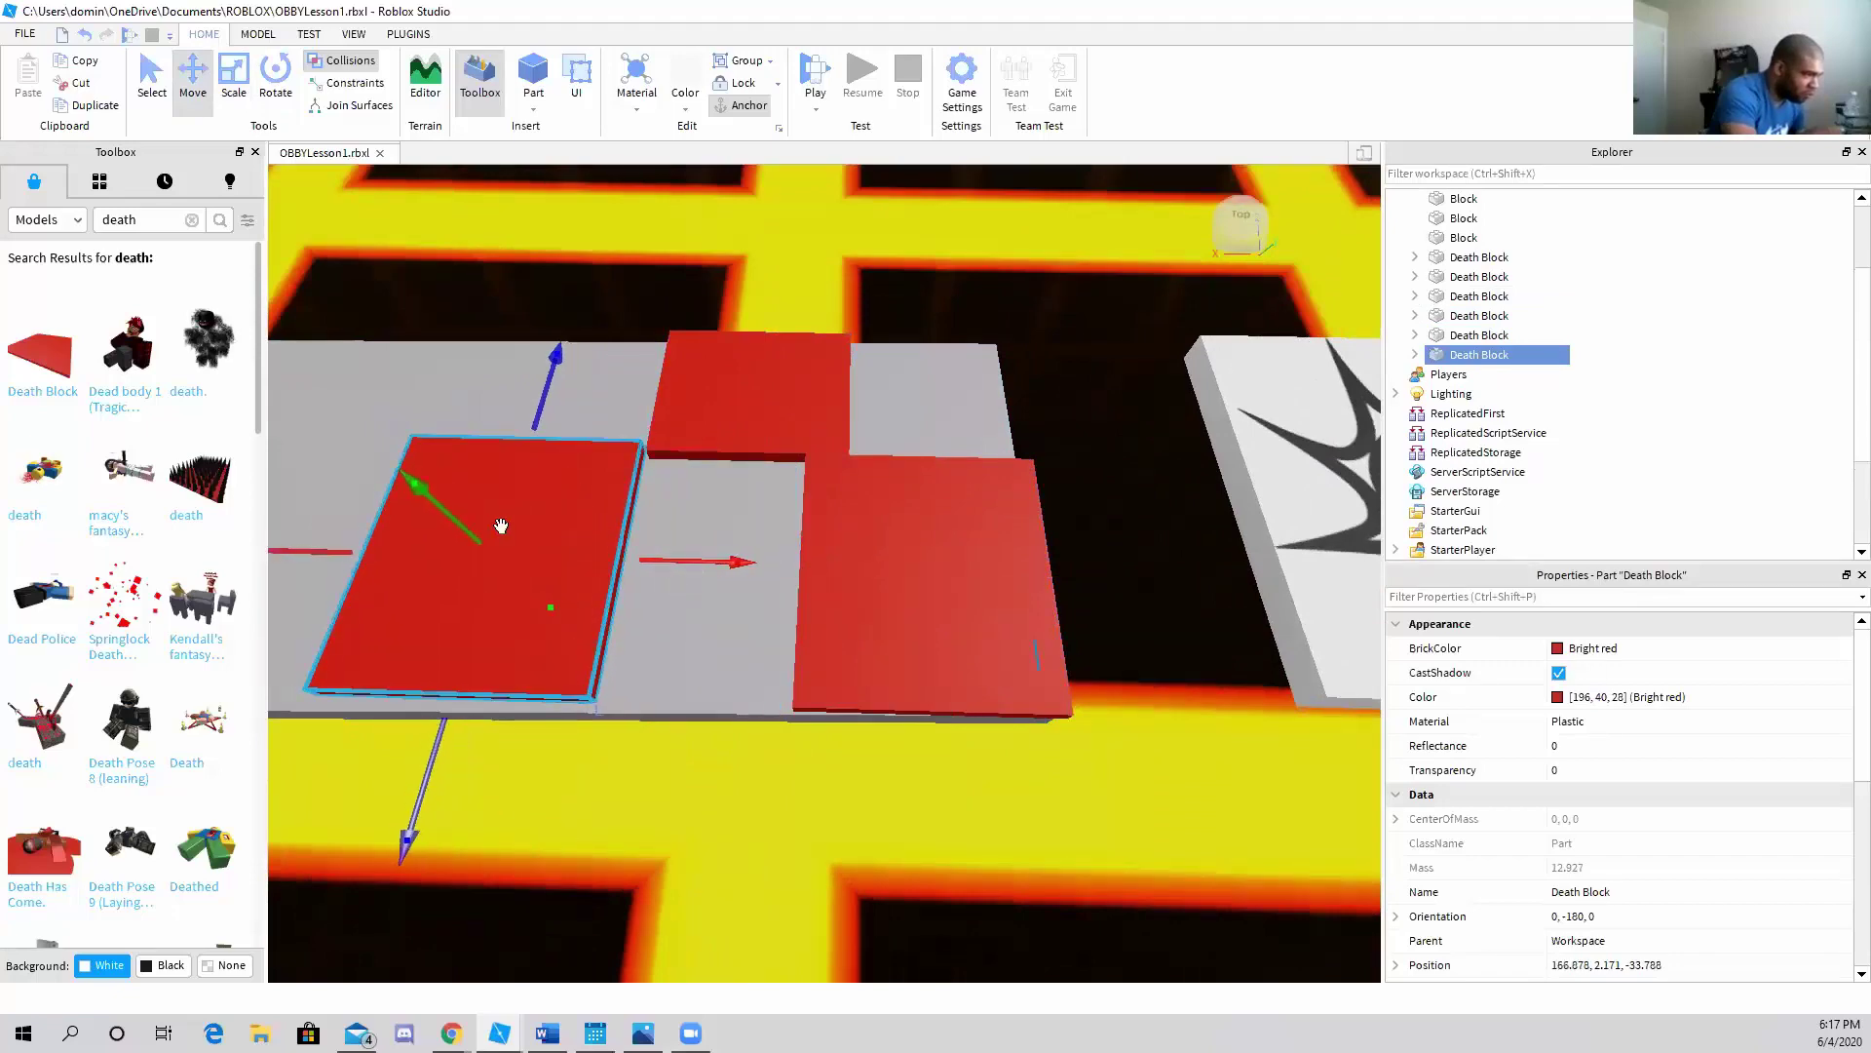
pyautogui.scroll(-5, 466, 552)
pyautogui.moveTo(546, 606); pyautogui.dragTo(614, 615, button='right')
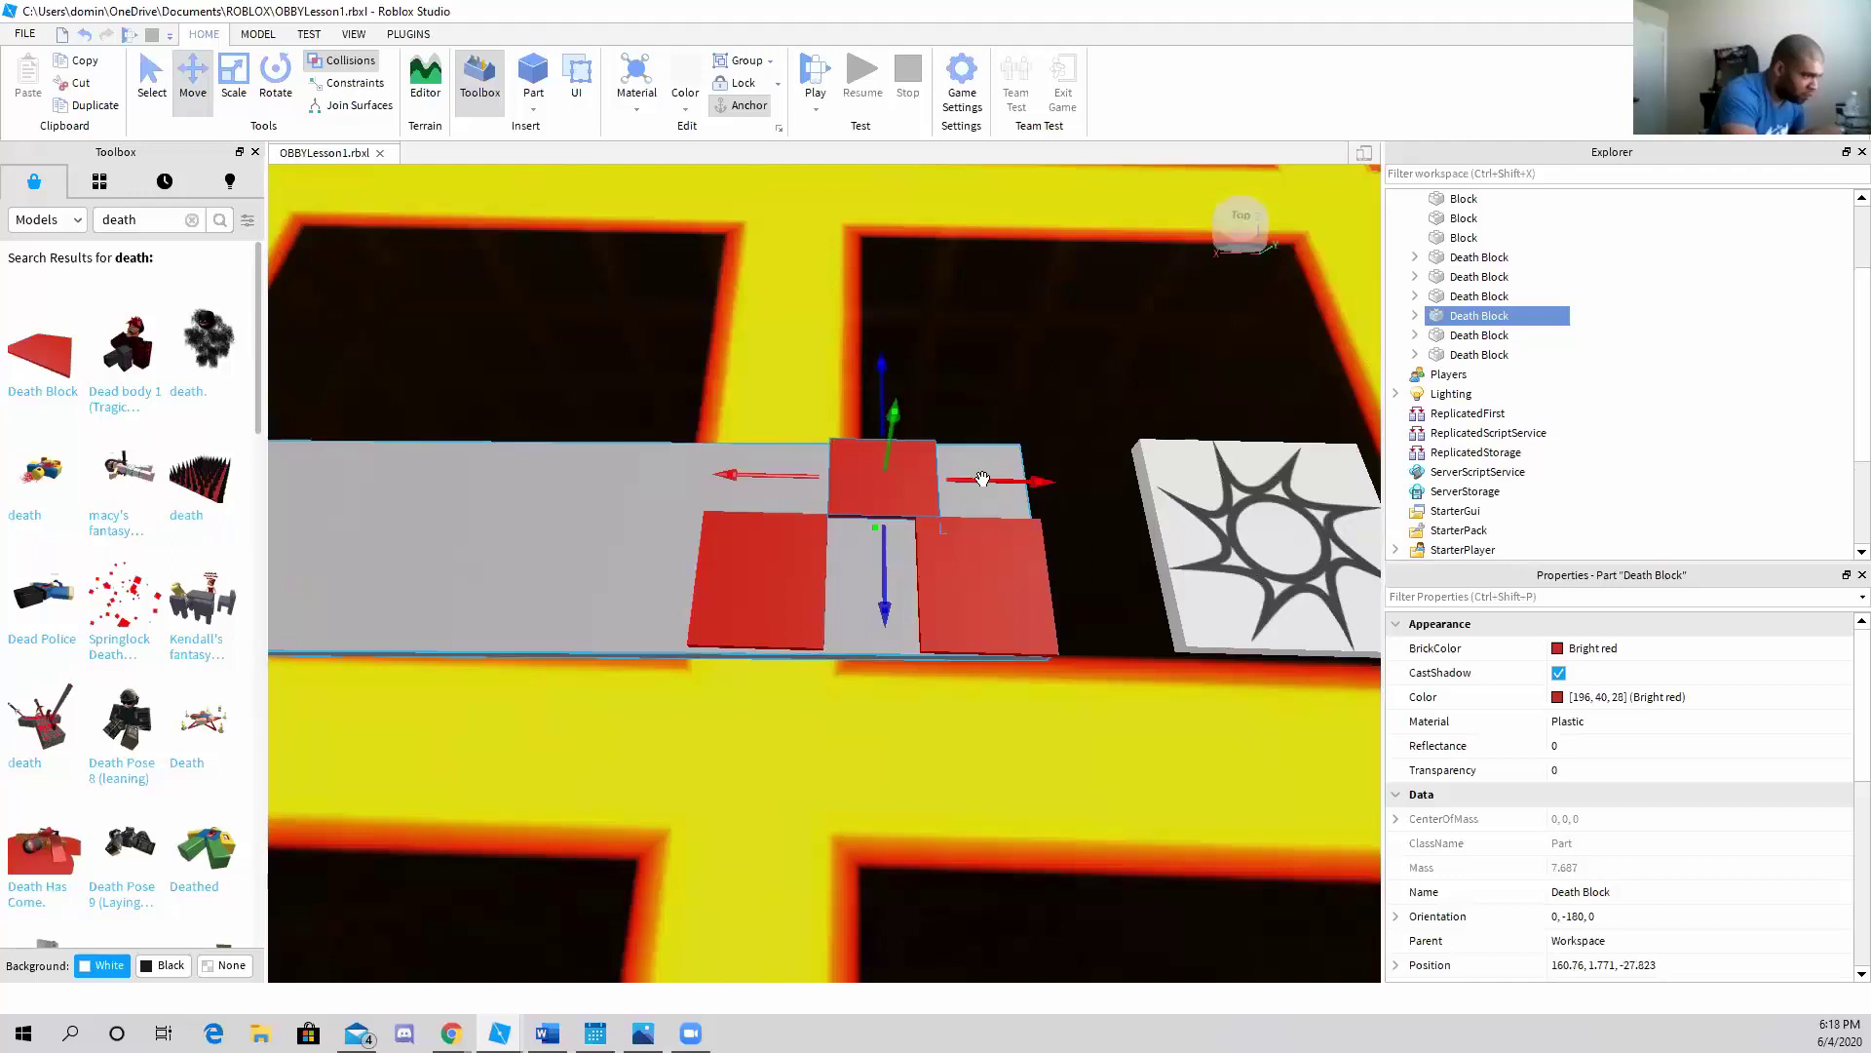
# Copy the left death block further along the strip and align the middle block
pyautogui.click(729, 602)
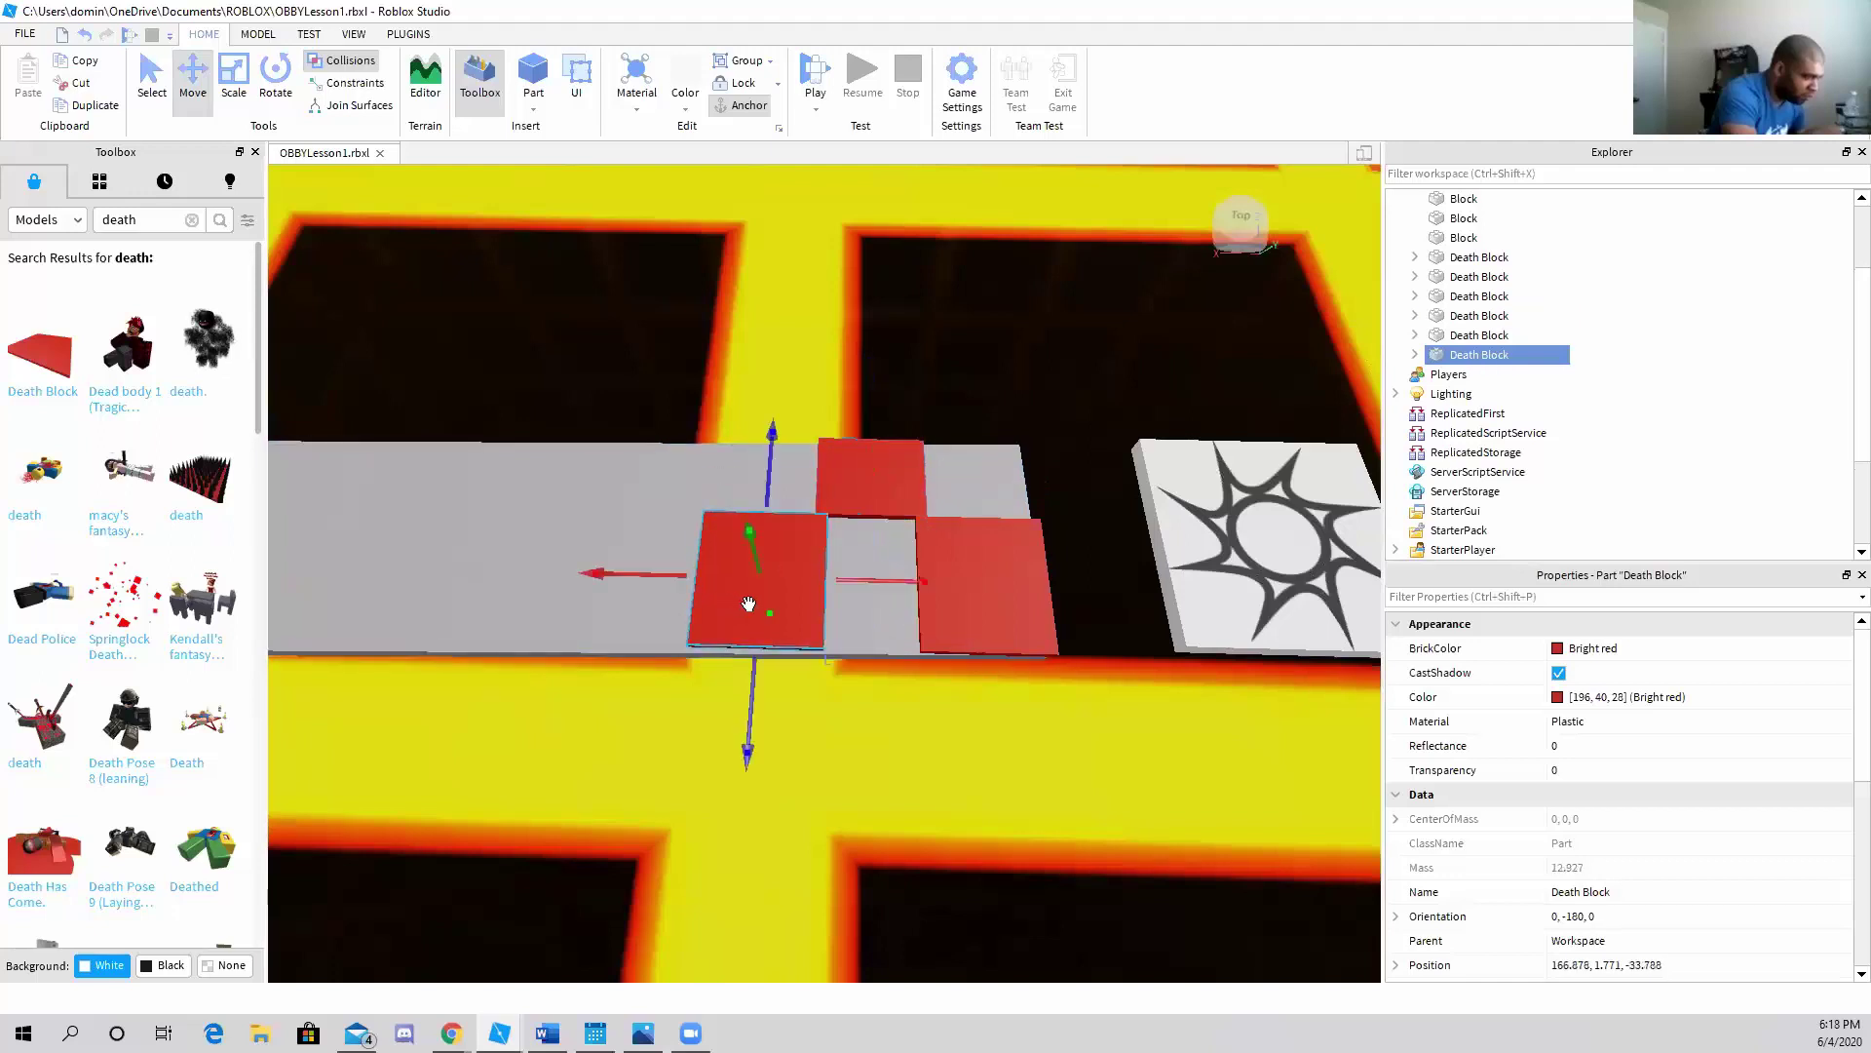
pyautogui.hotkey('ctrl', 'd')
pyautogui.moveTo(890, 584); pyautogui.dragTo(656, 593)
pyautogui.moveTo(501, 556); pyautogui.dragTo(516, 569)
pyautogui.click(739, 547)
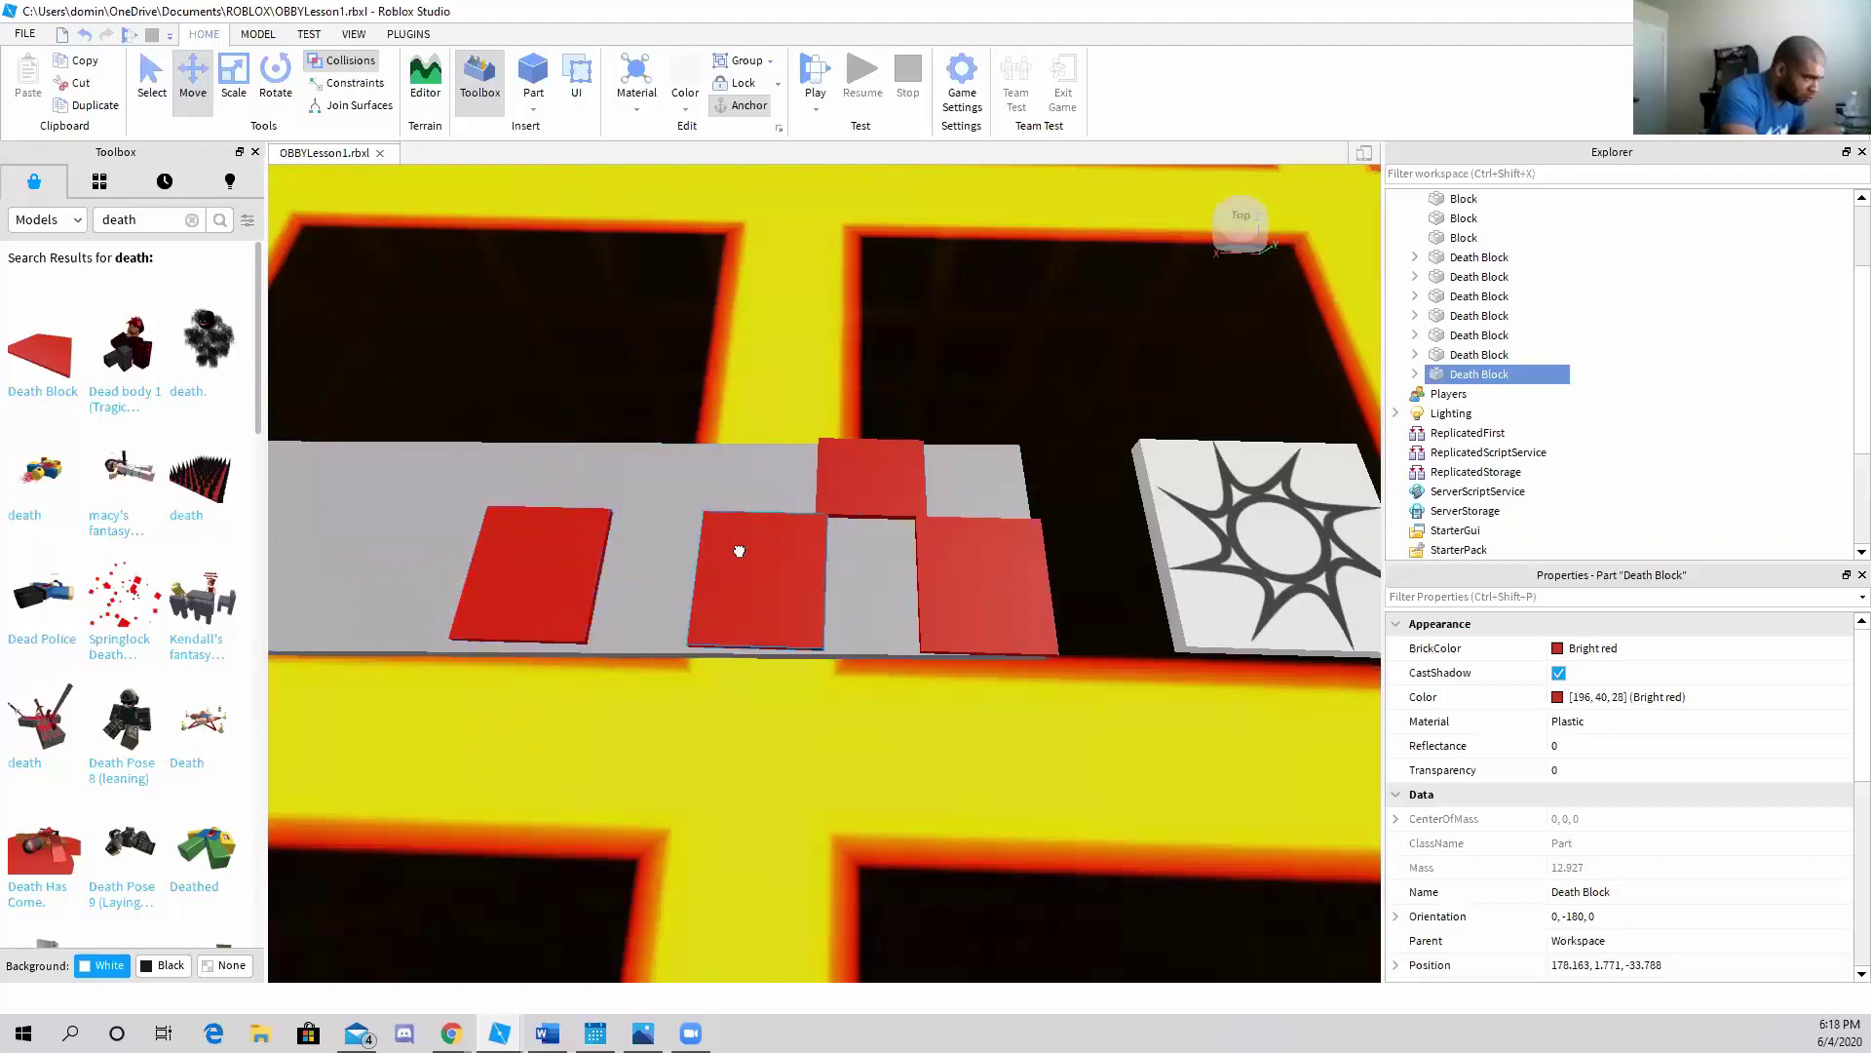
pyautogui.moveTo(744, 535); pyautogui.dragTo(753, 552)
pyautogui.hotkey('ctrl', 'z')
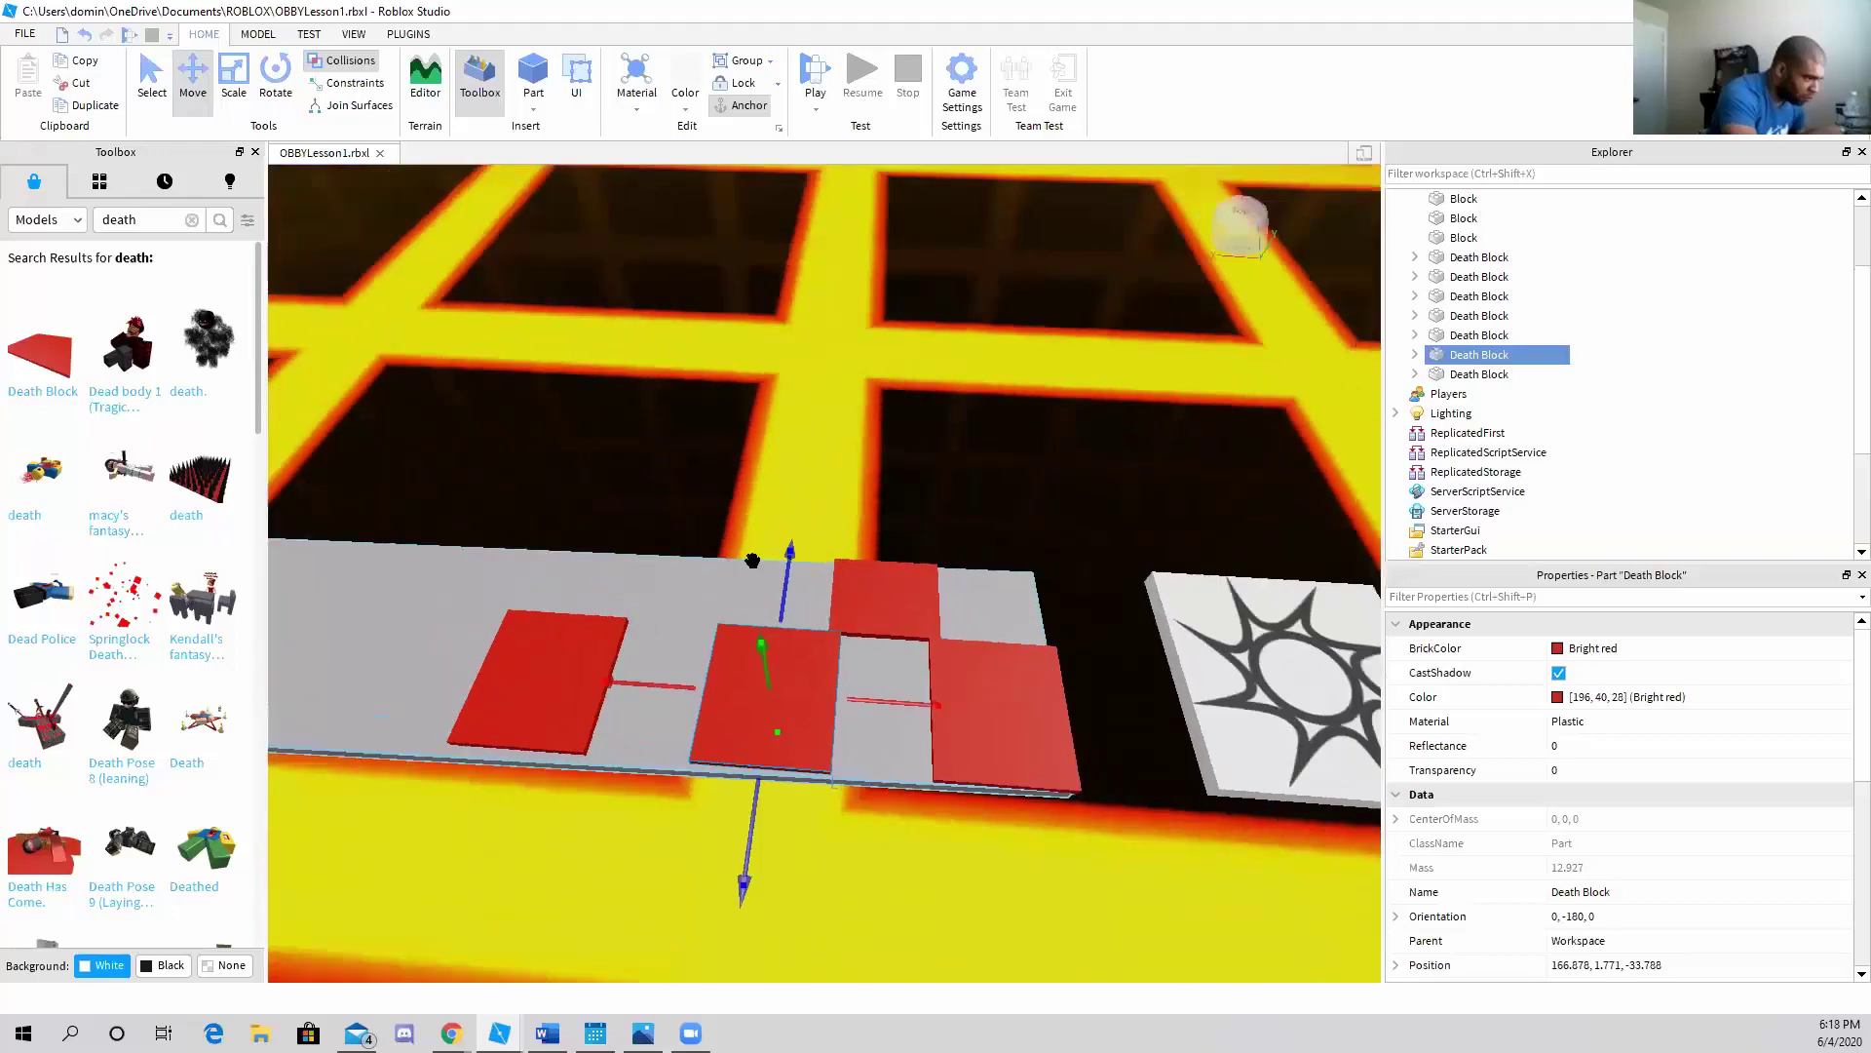
pyautogui.moveTo(751, 559); pyautogui.dragTo(704, 587, button='right')
pyautogui.moveTo(716, 673); pyautogui.dragTo(721, 677)
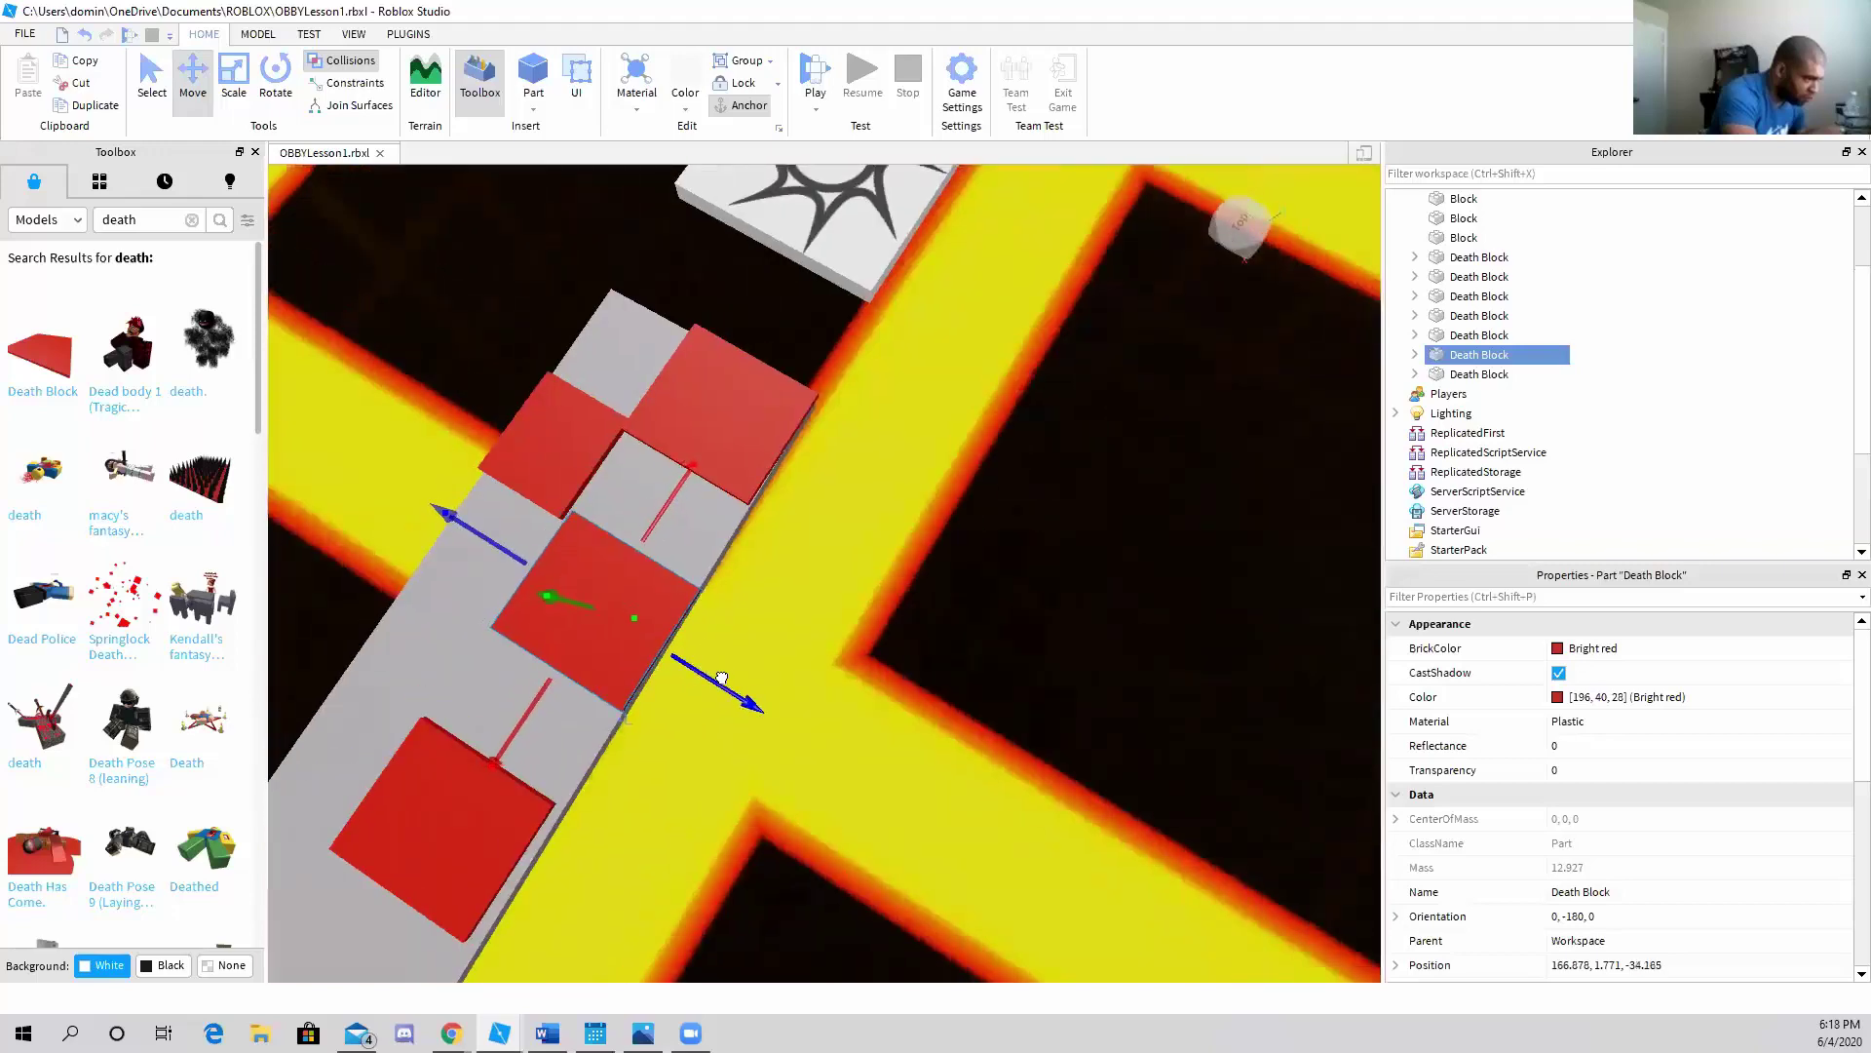
# Copy the lowest death block into the next gap and lower it onto the platform
pyautogui.click(526, 867)
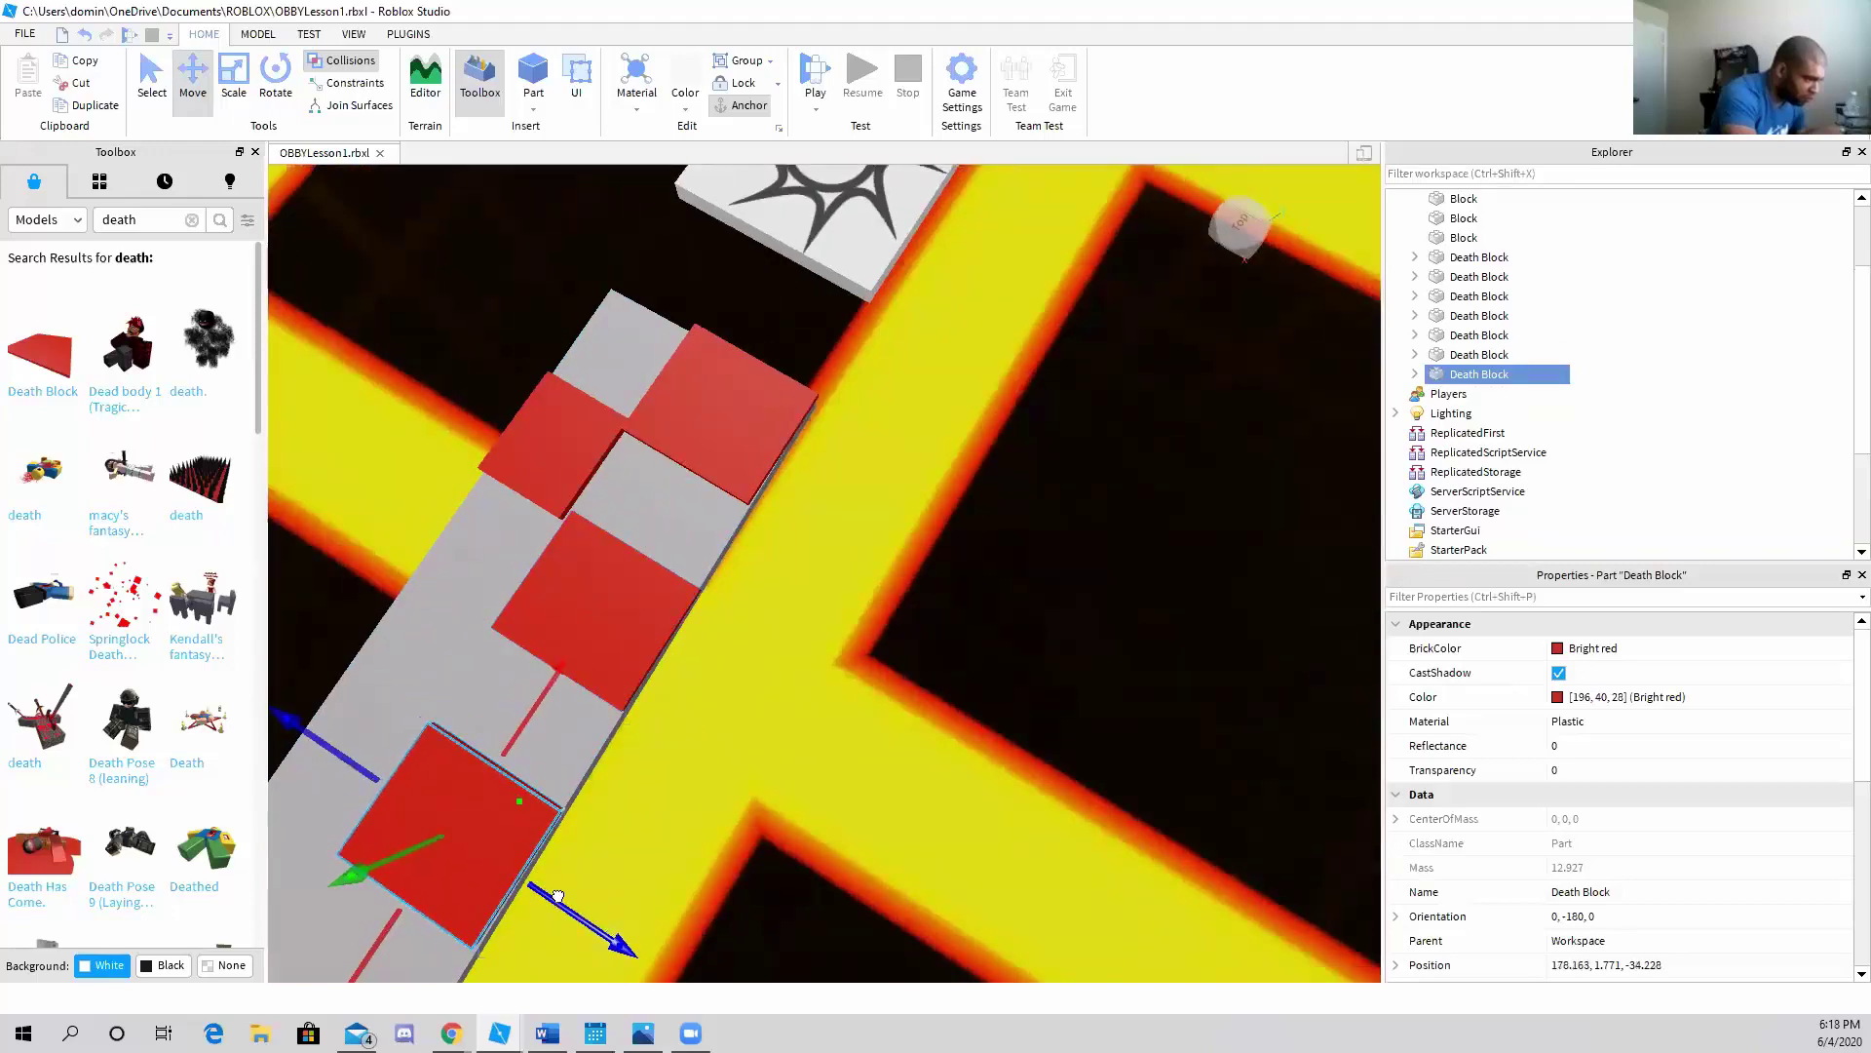
pyautogui.moveTo(628, 831)
pyautogui.mouseDown(button='right')
pyautogui.moveTo(653, 511)
pyautogui.moveTo(526, 575)
pyautogui.moveTo(585, 588)
pyautogui.mouseUp(button='right')
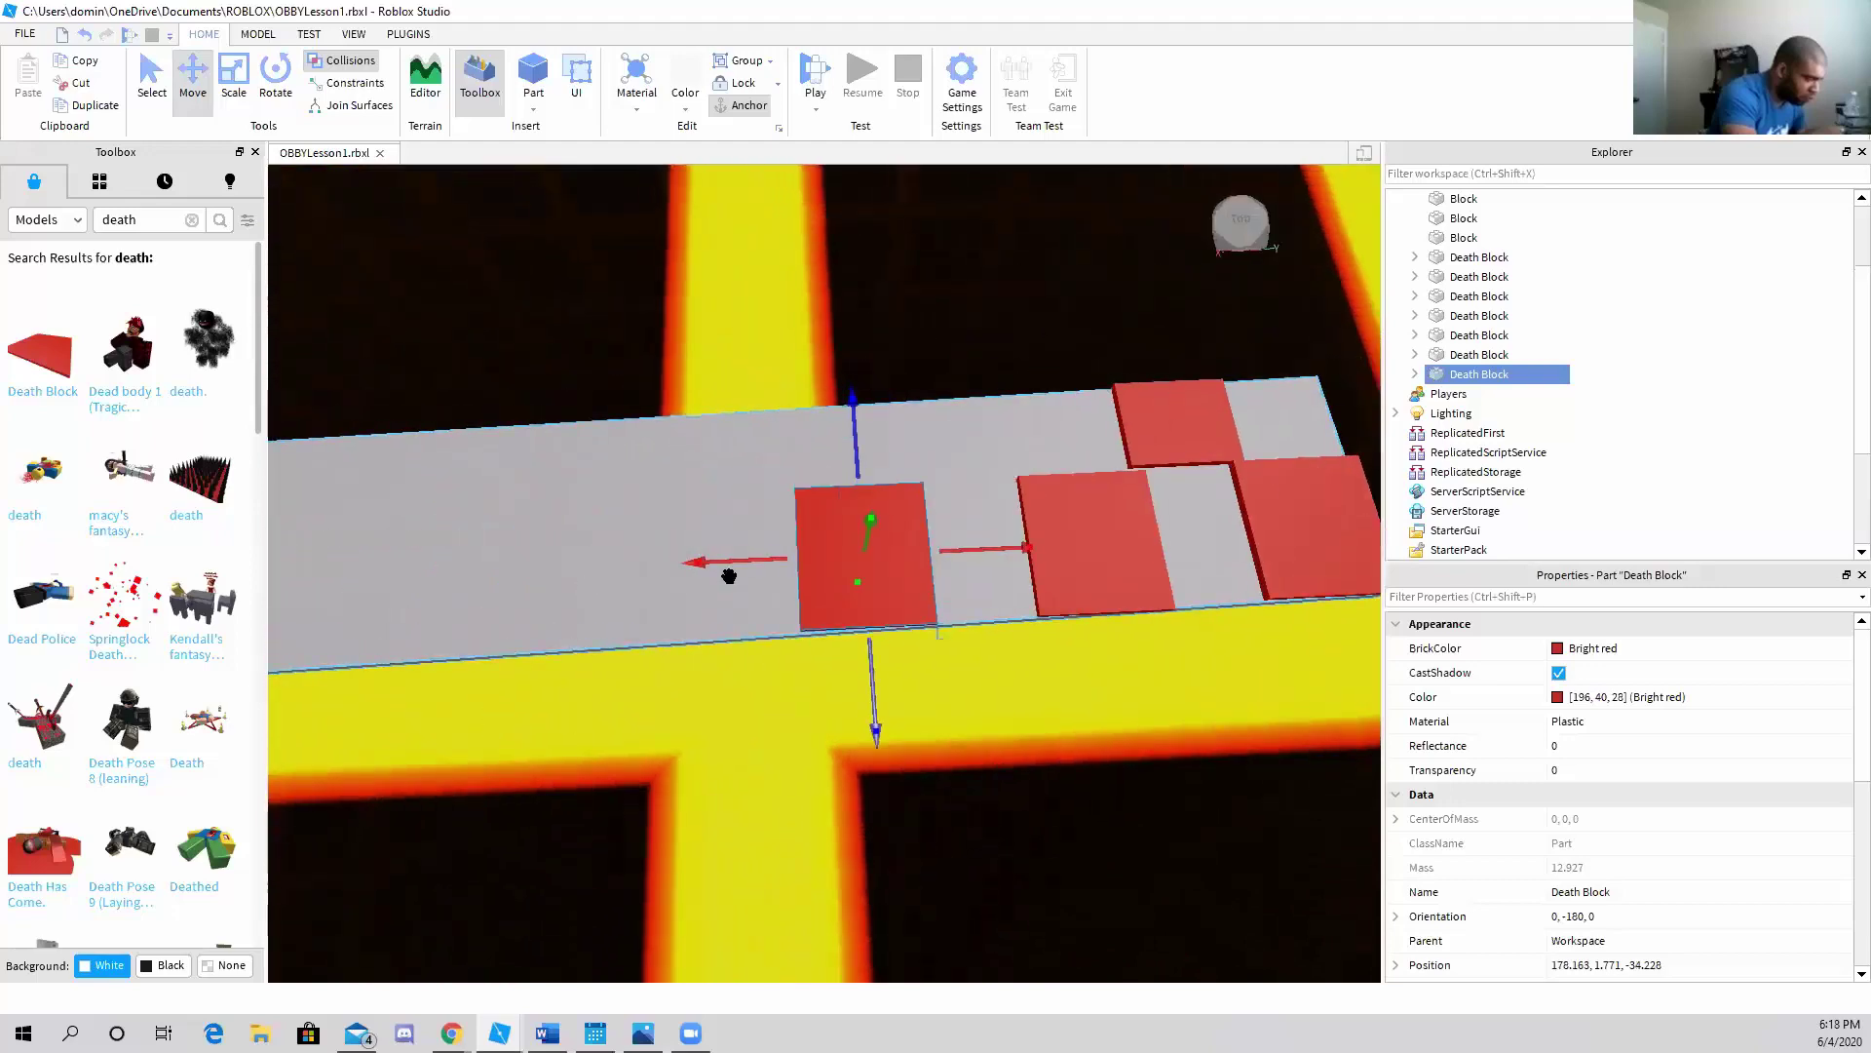
pyautogui.hotkey('ctrl', 'd')
pyautogui.moveTo(727, 566); pyautogui.dragTo(501, 576)
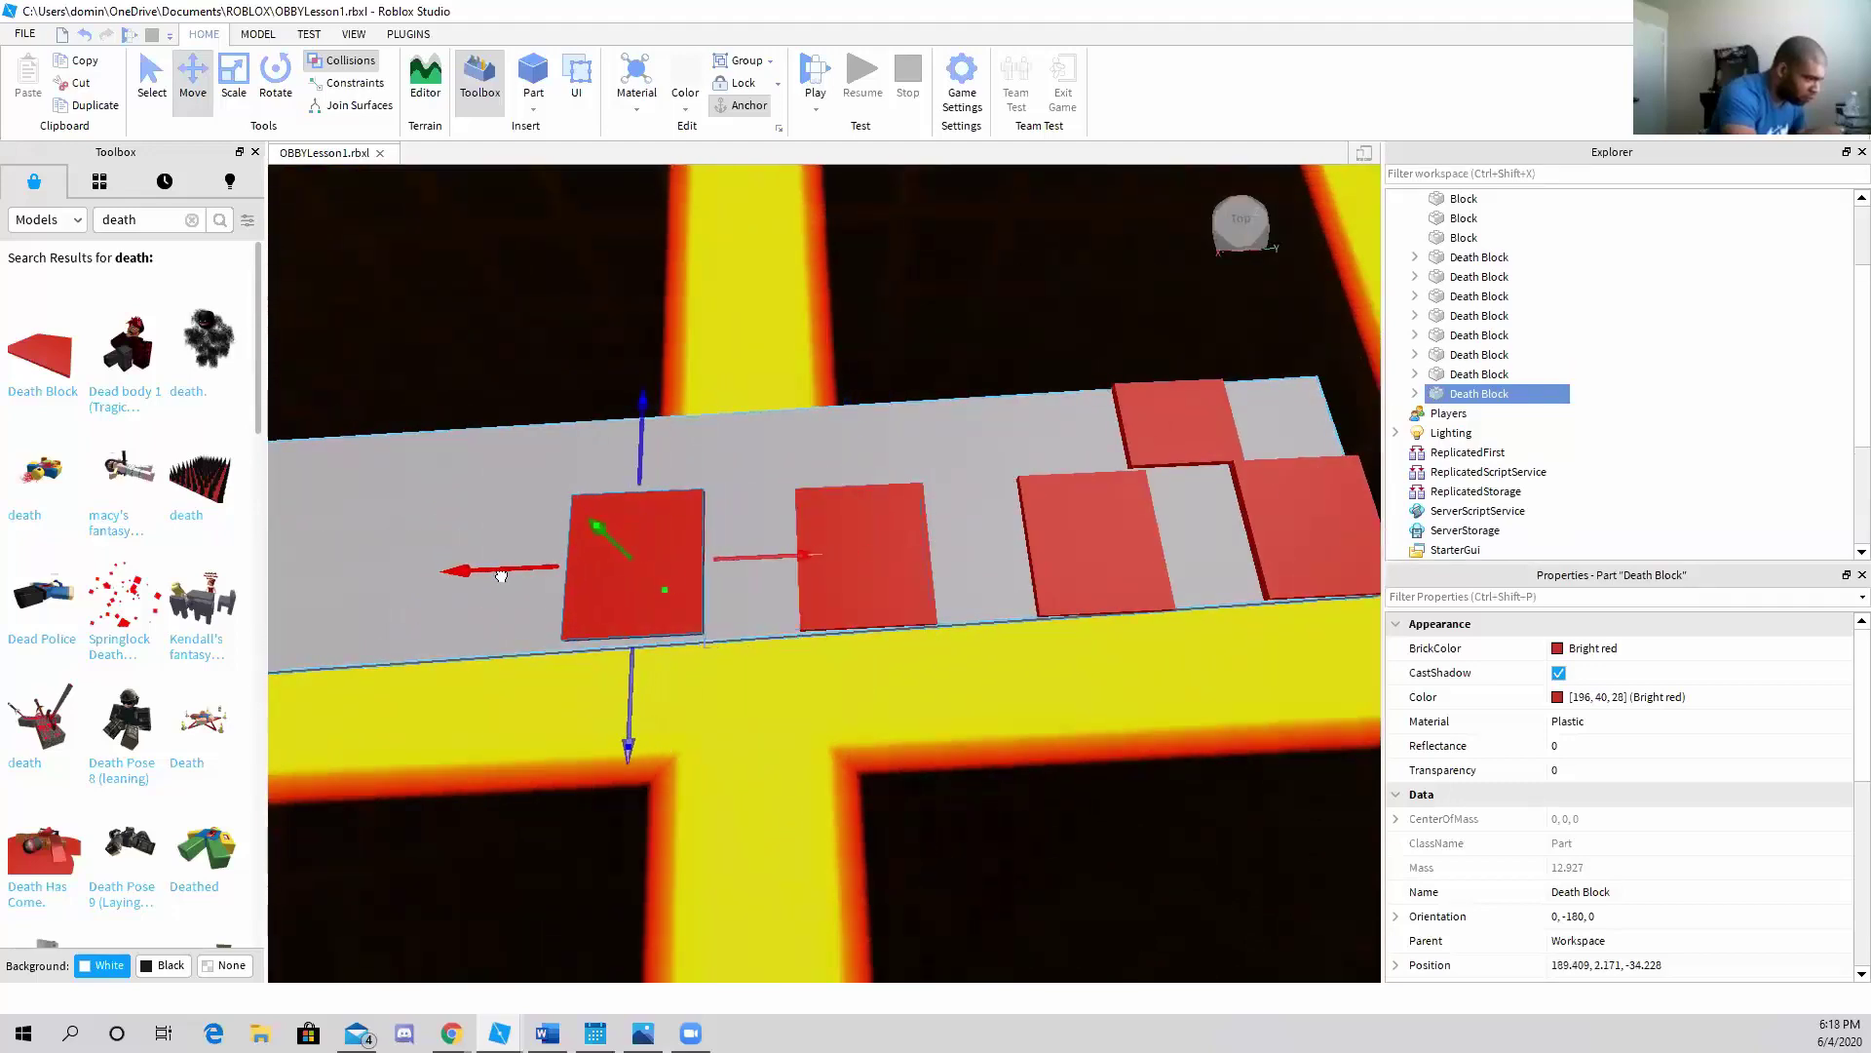
pyautogui.moveTo(604, 539); pyautogui.dragTo(643, 700)
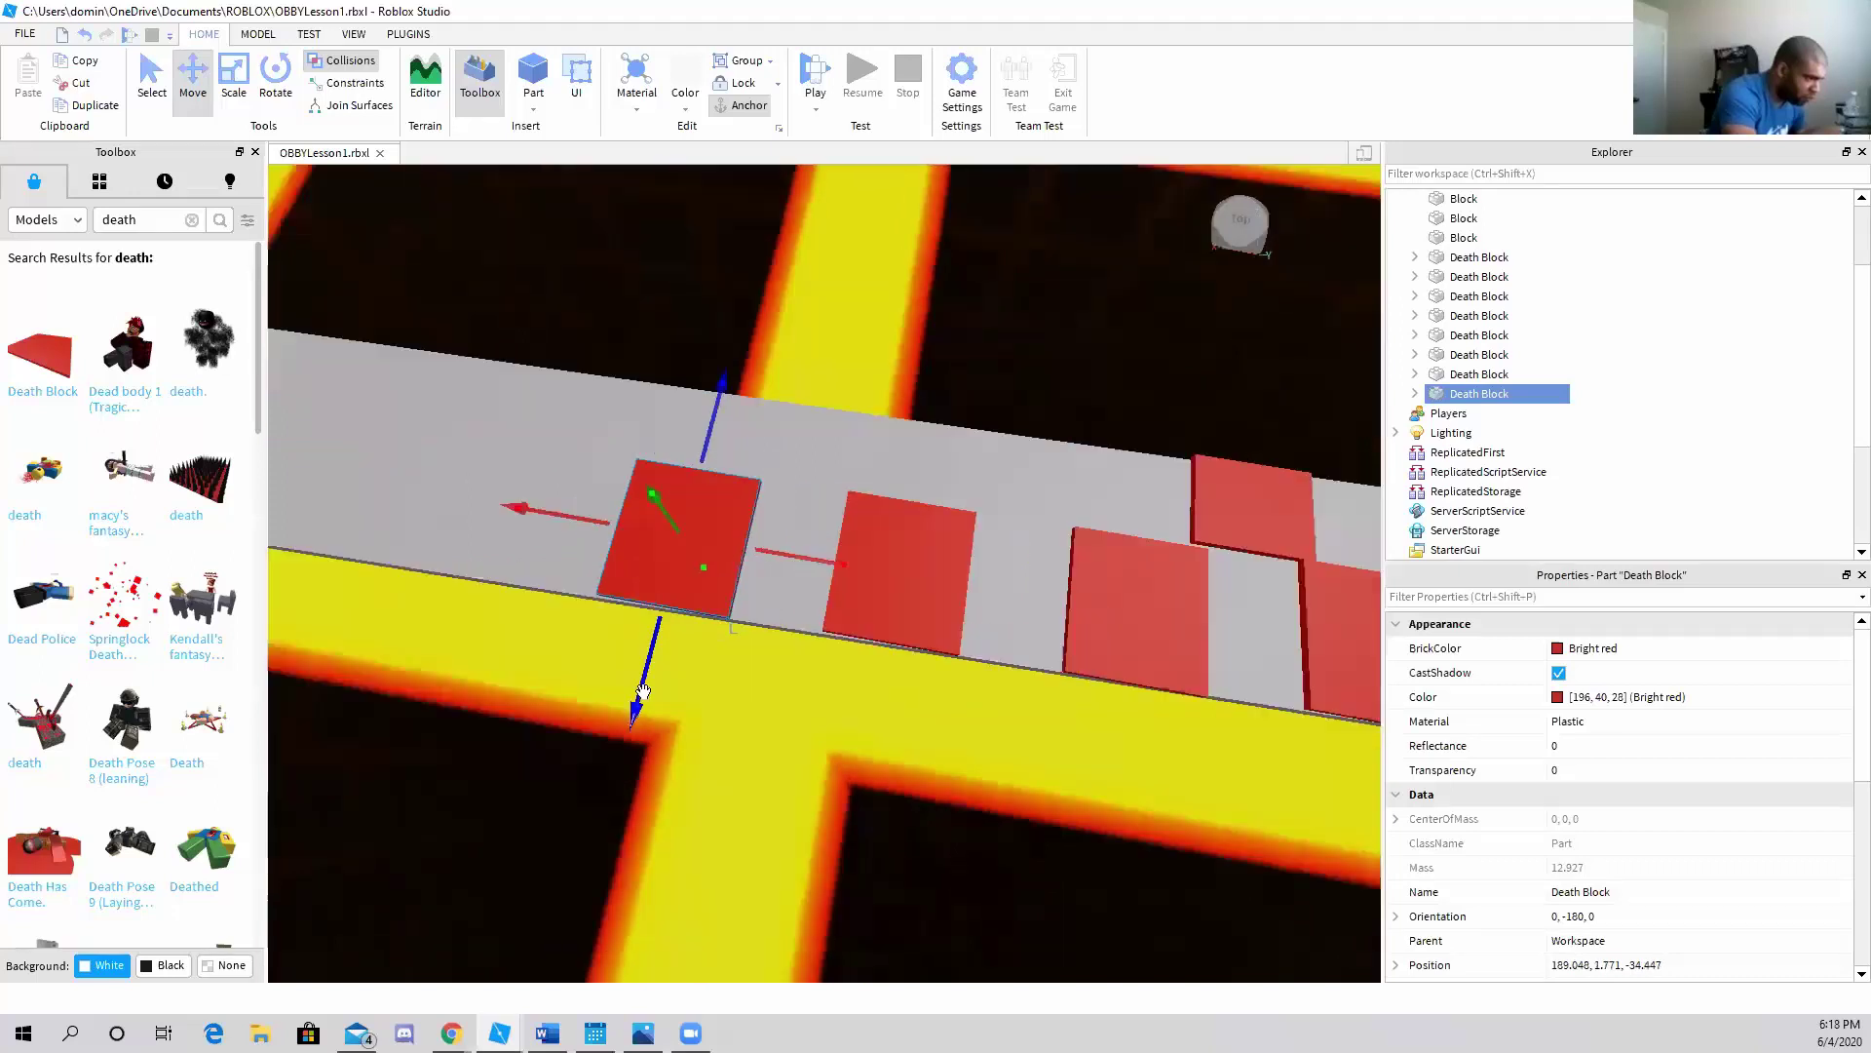
pyautogui.moveTo(643, 697); pyautogui.dragTo(733, 663, button='right')
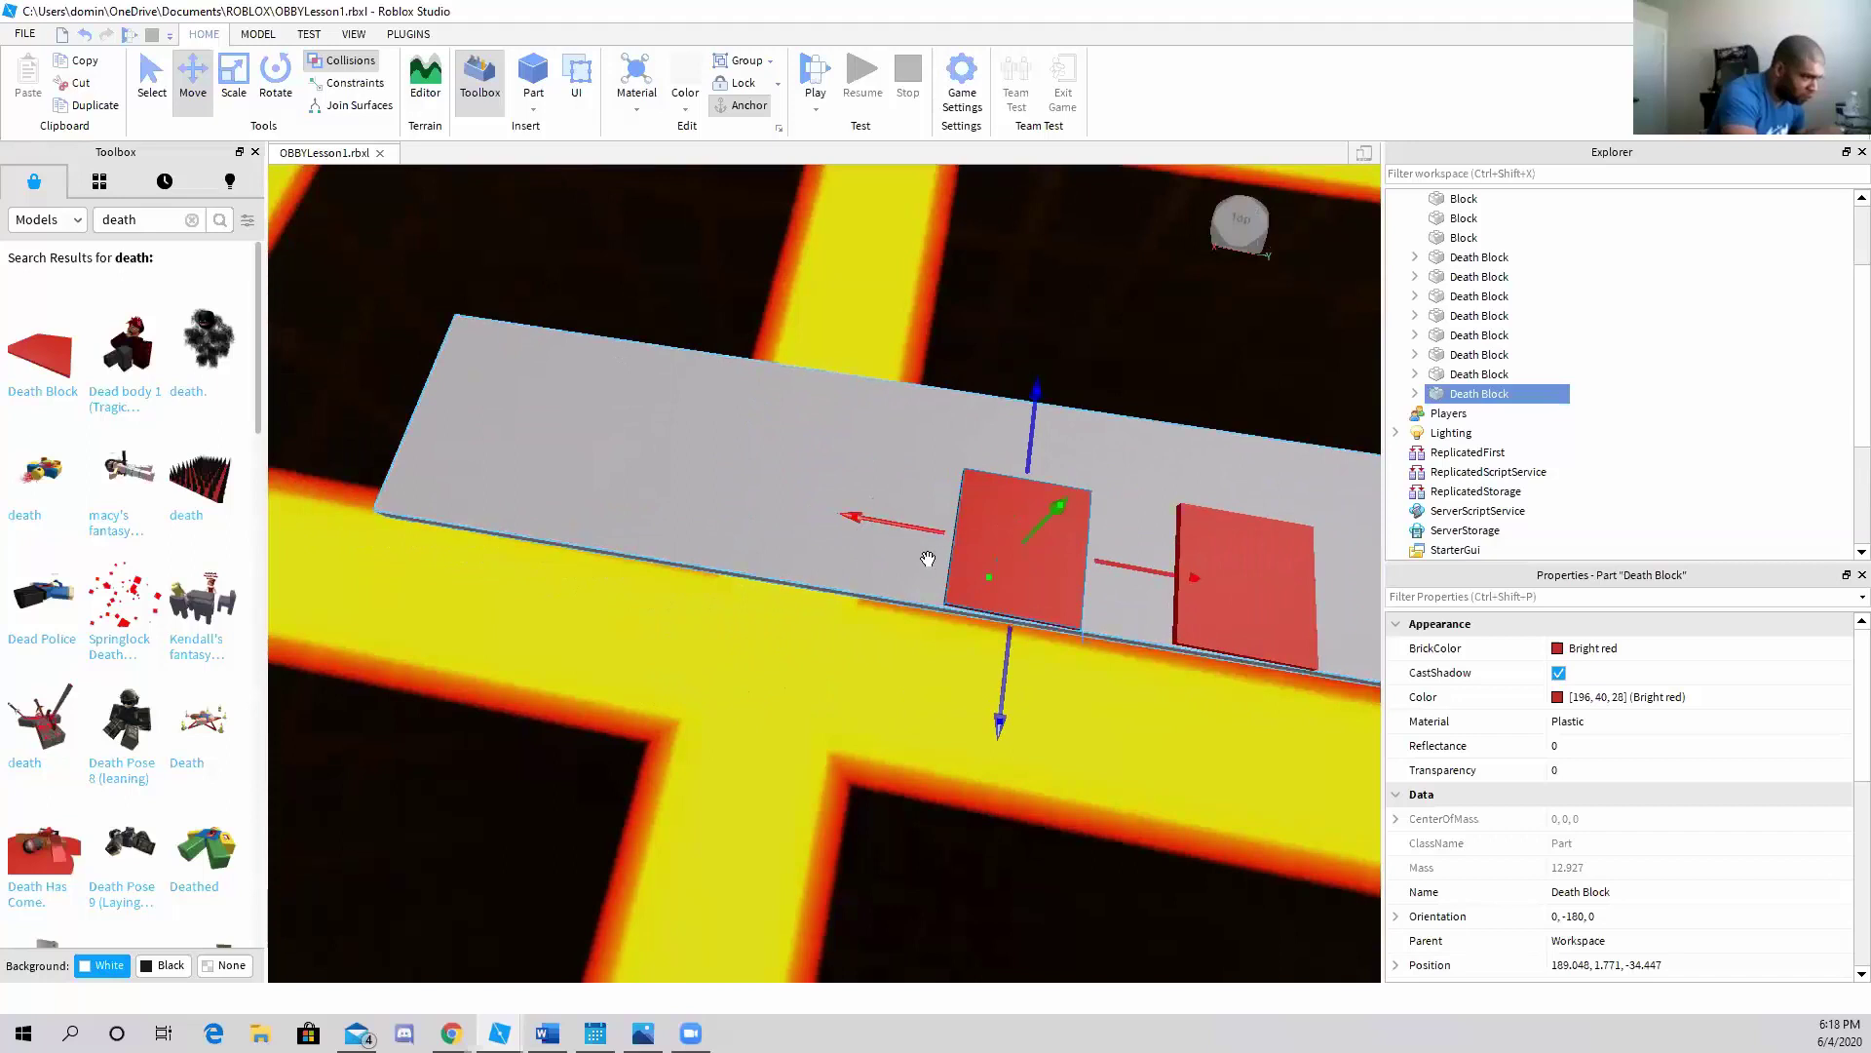
# Add another death-block copy at the end and line up the middle block with the row
pyautogui.hotkey('ctrl', 'd')
pyautogui.moveTo(886, 526); pyautogui.dragTo(616, 521)
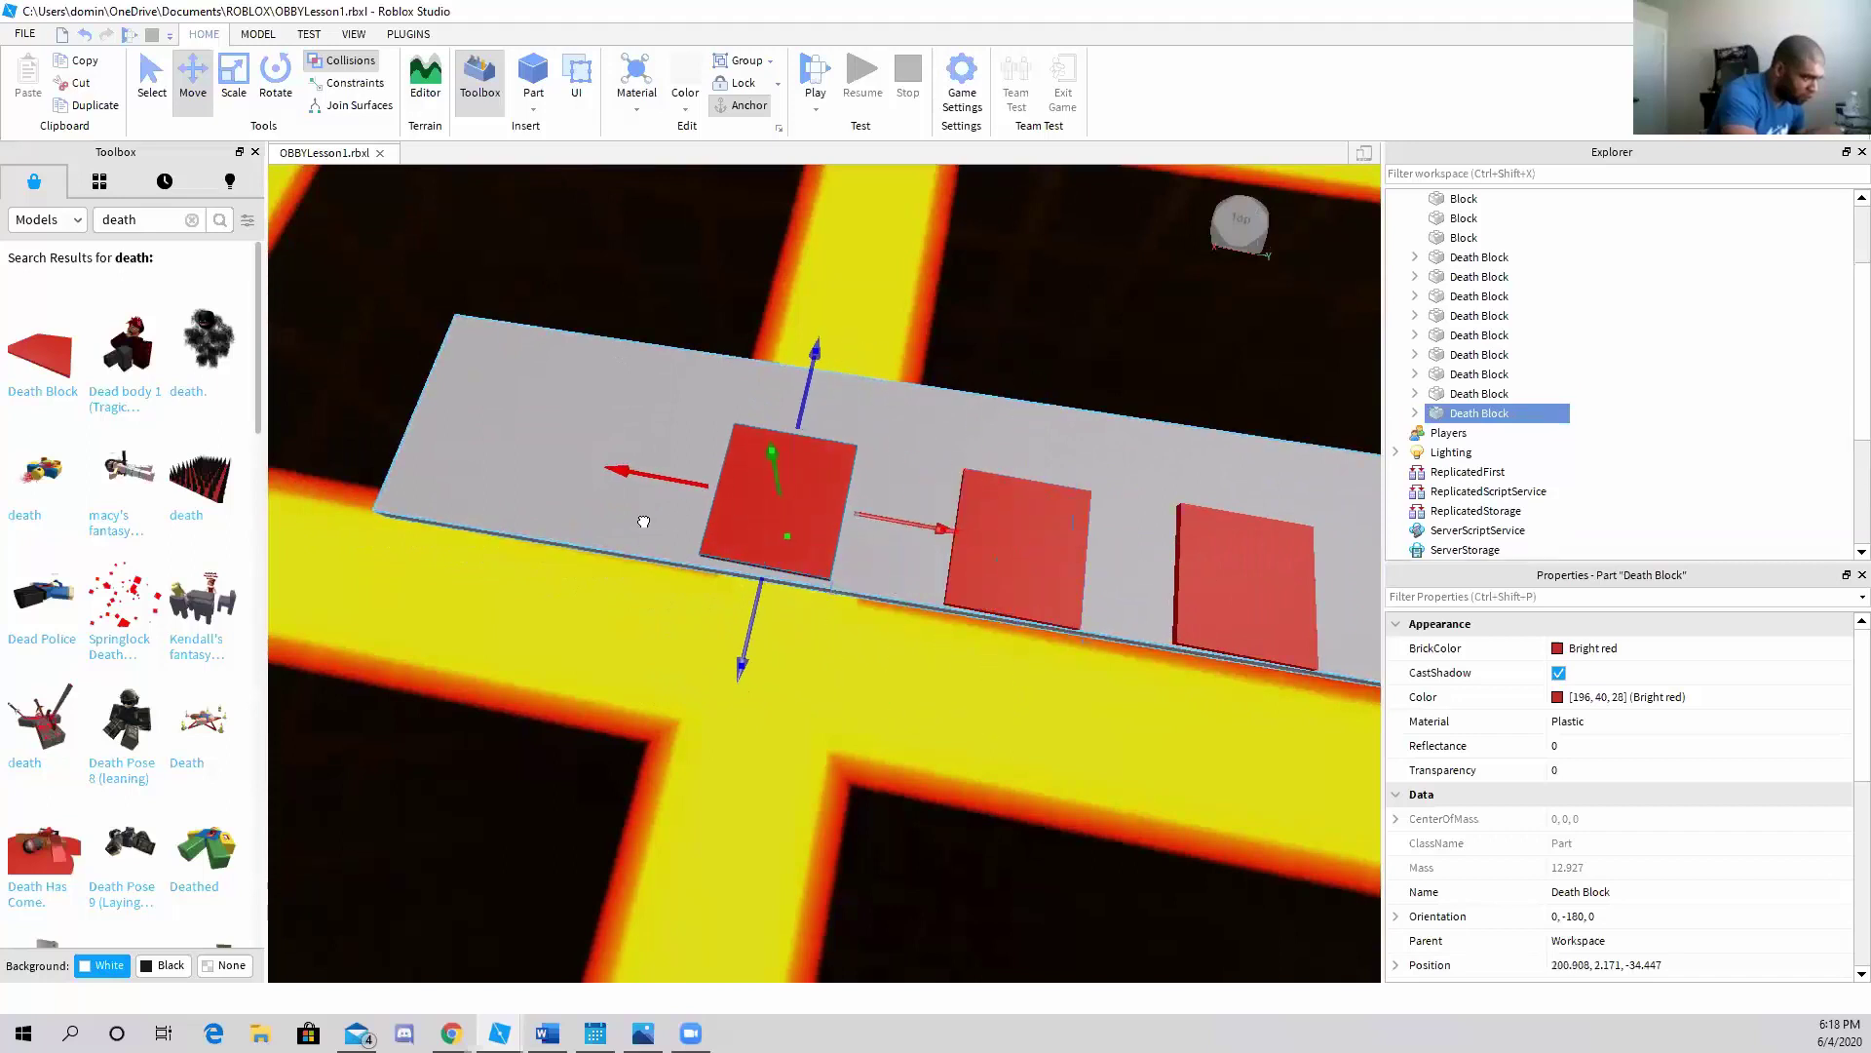
pyautogui.moveTo(725, 489); pyautogui.dragTo(783, 489)
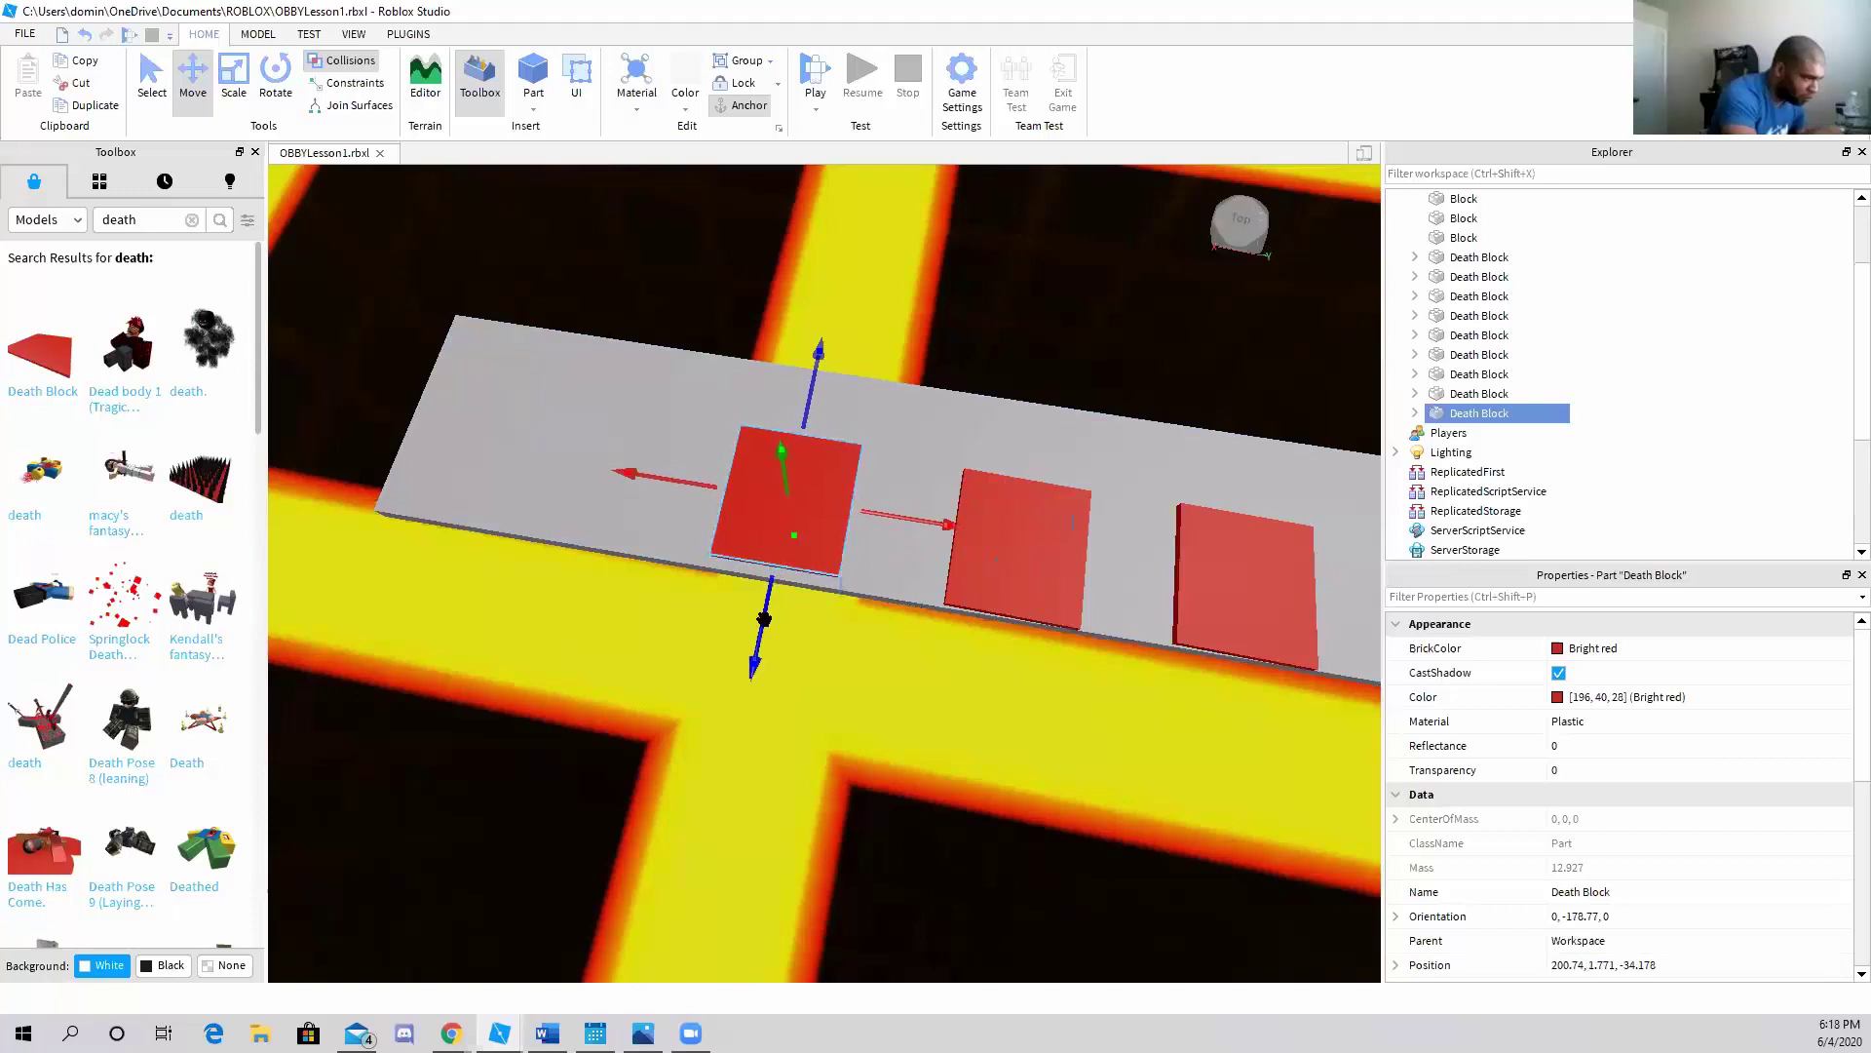
pyautogui.moveTo(765, 620); pyautogui.dragTo(762, 631)
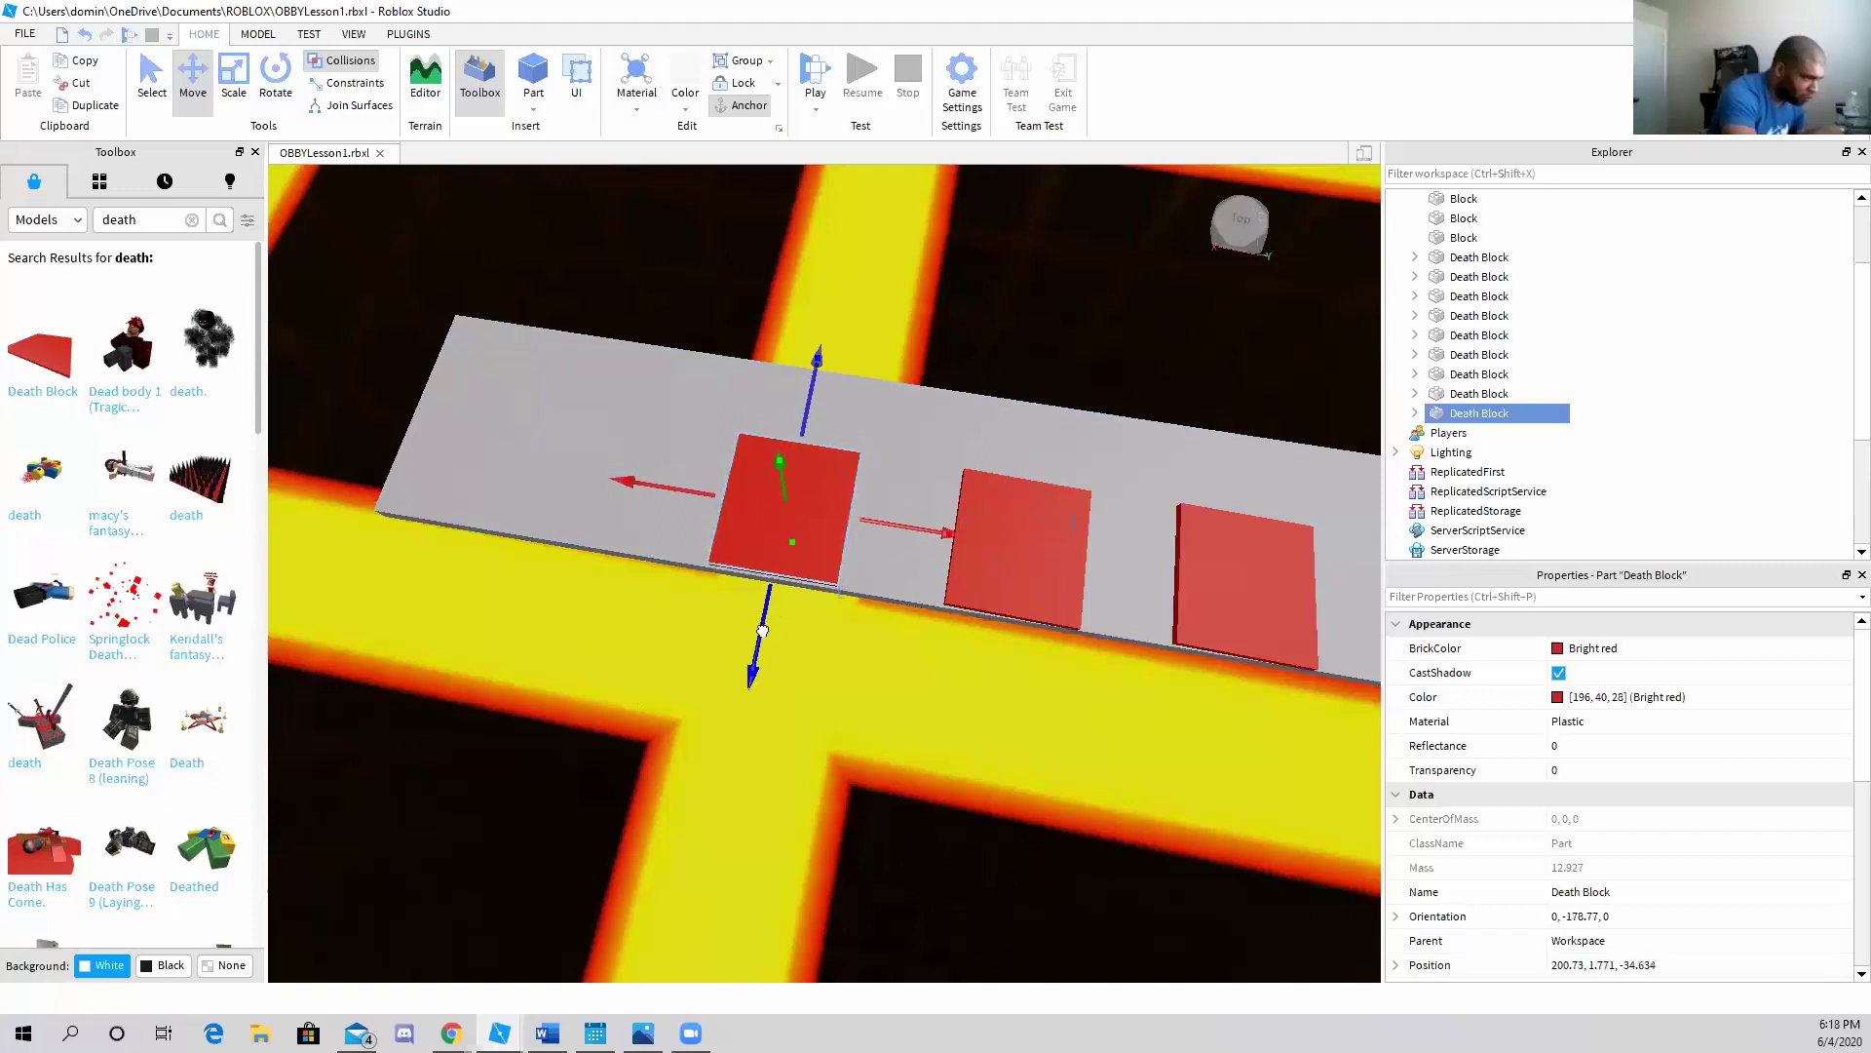
pyautogui.click(994, 543)
pyautogui.moveTo(996, 664); pyautogui.dragTo(996, 658)
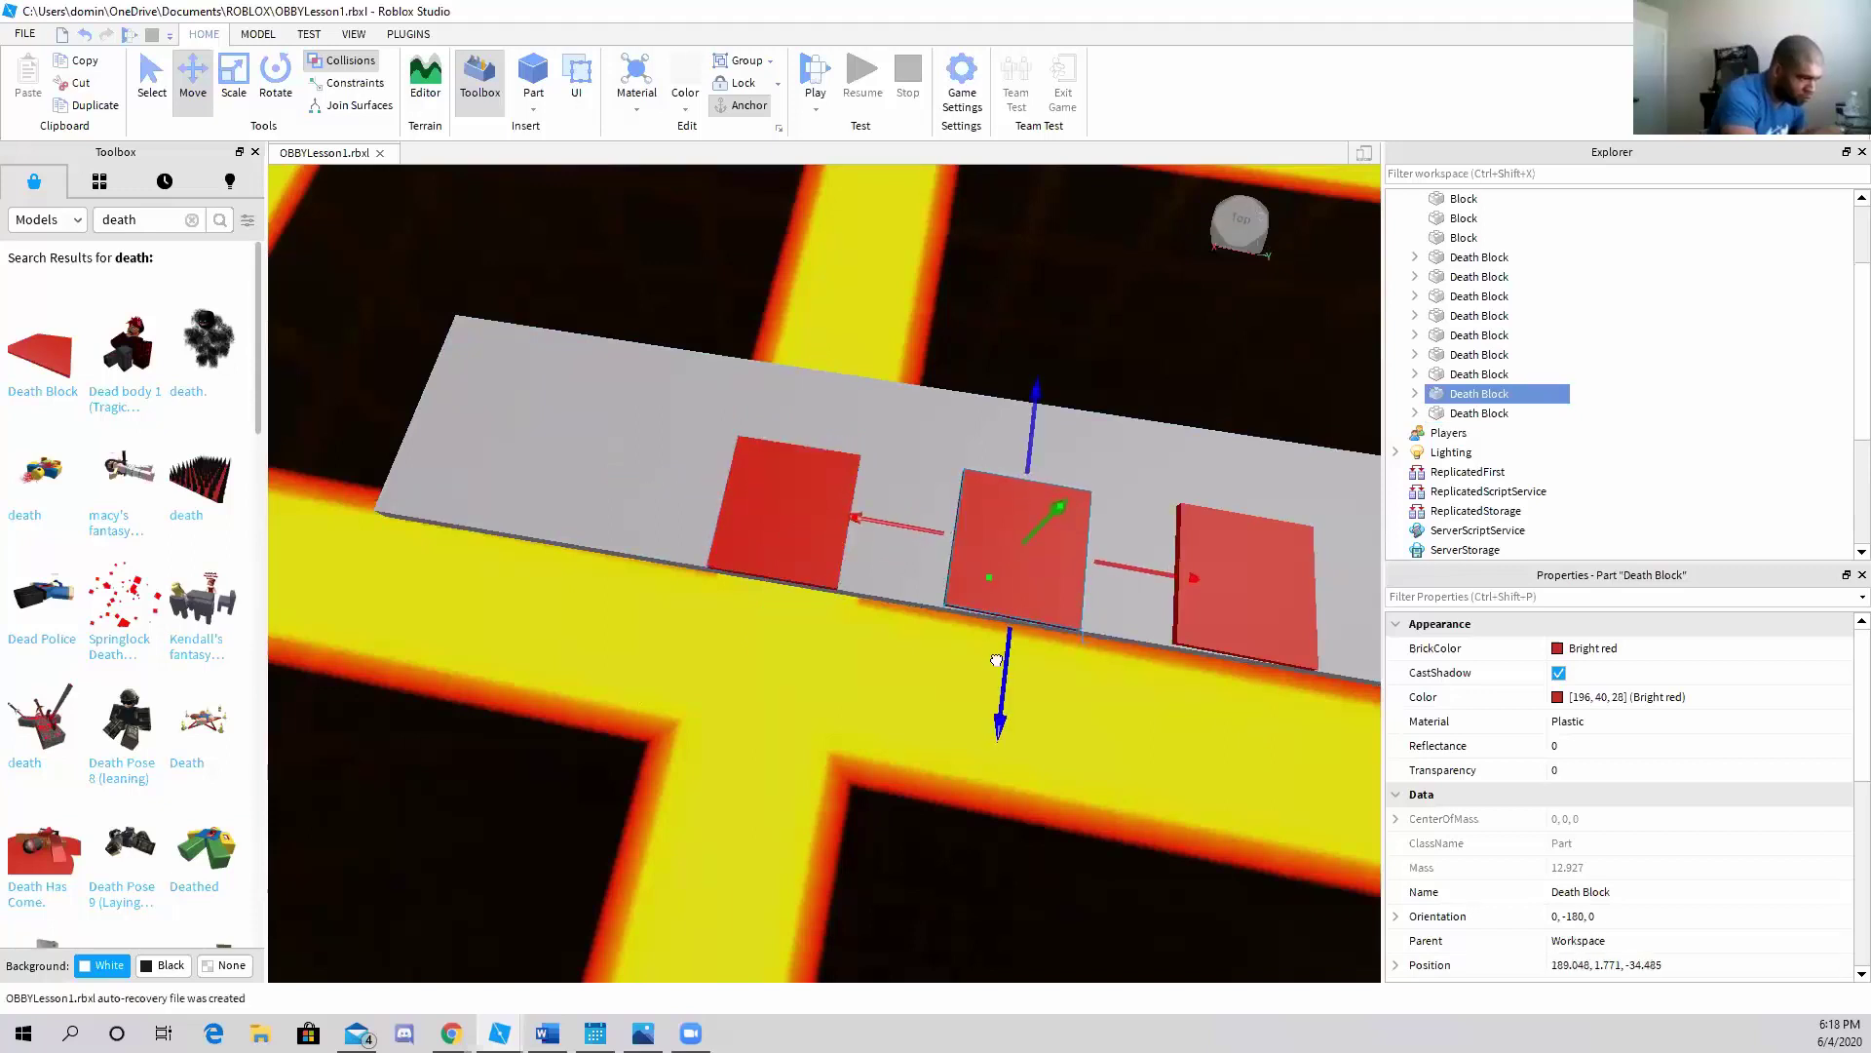
pyautogui.moveTo(957, 653)
pyautogui.mouseDown(button='right')
pyautogui.moveTo(809, 670)
pyautogui.moveTo(798, 698)
pyautogui.moveTo(865, 710)
pyautogui.mouseUp(button='right')
# Duplicate the last death block and place the copy further down the strip
pyautogui.scroll(-3, 865, 709)
pyautogui.scroll(-2, 861, 669)
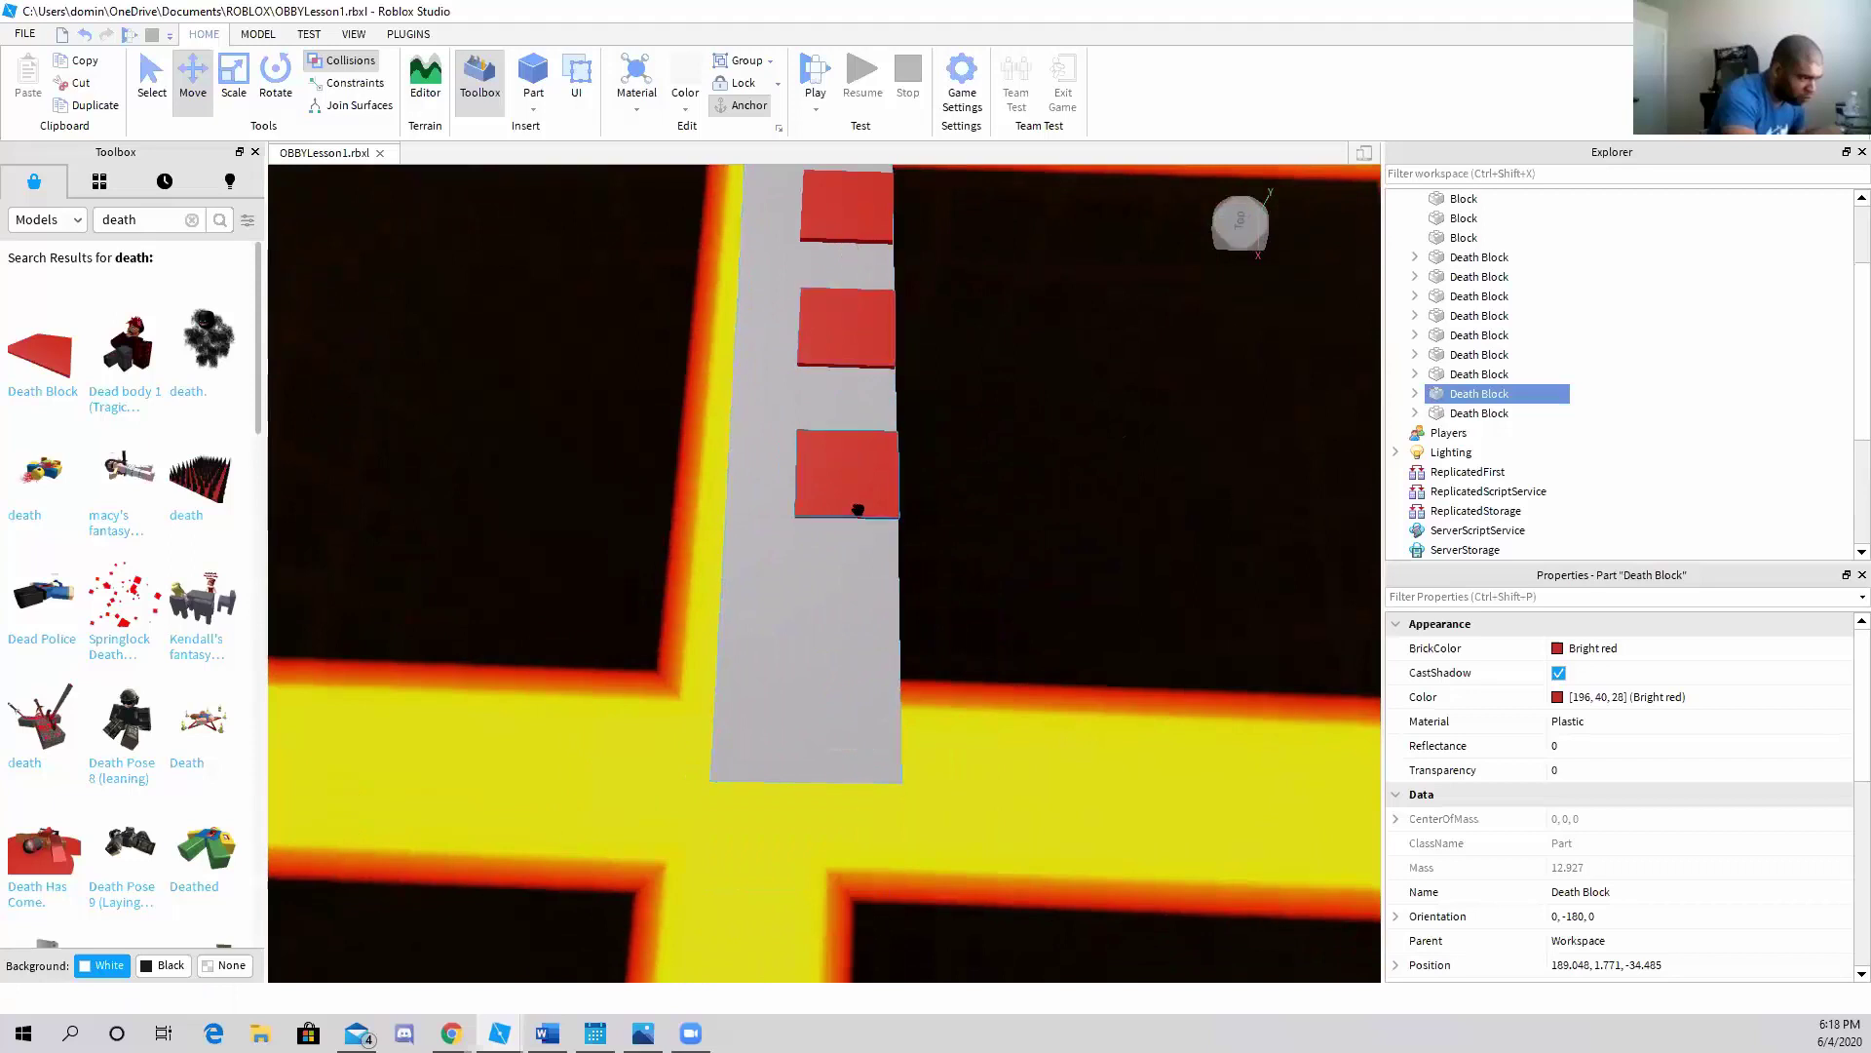
pyautogui.click(858, 509)
pyautogui.hotkey('ctrl', 'd')
pyautogui.moveTo(847, 590); pyautogui.dragTo(848, 741)
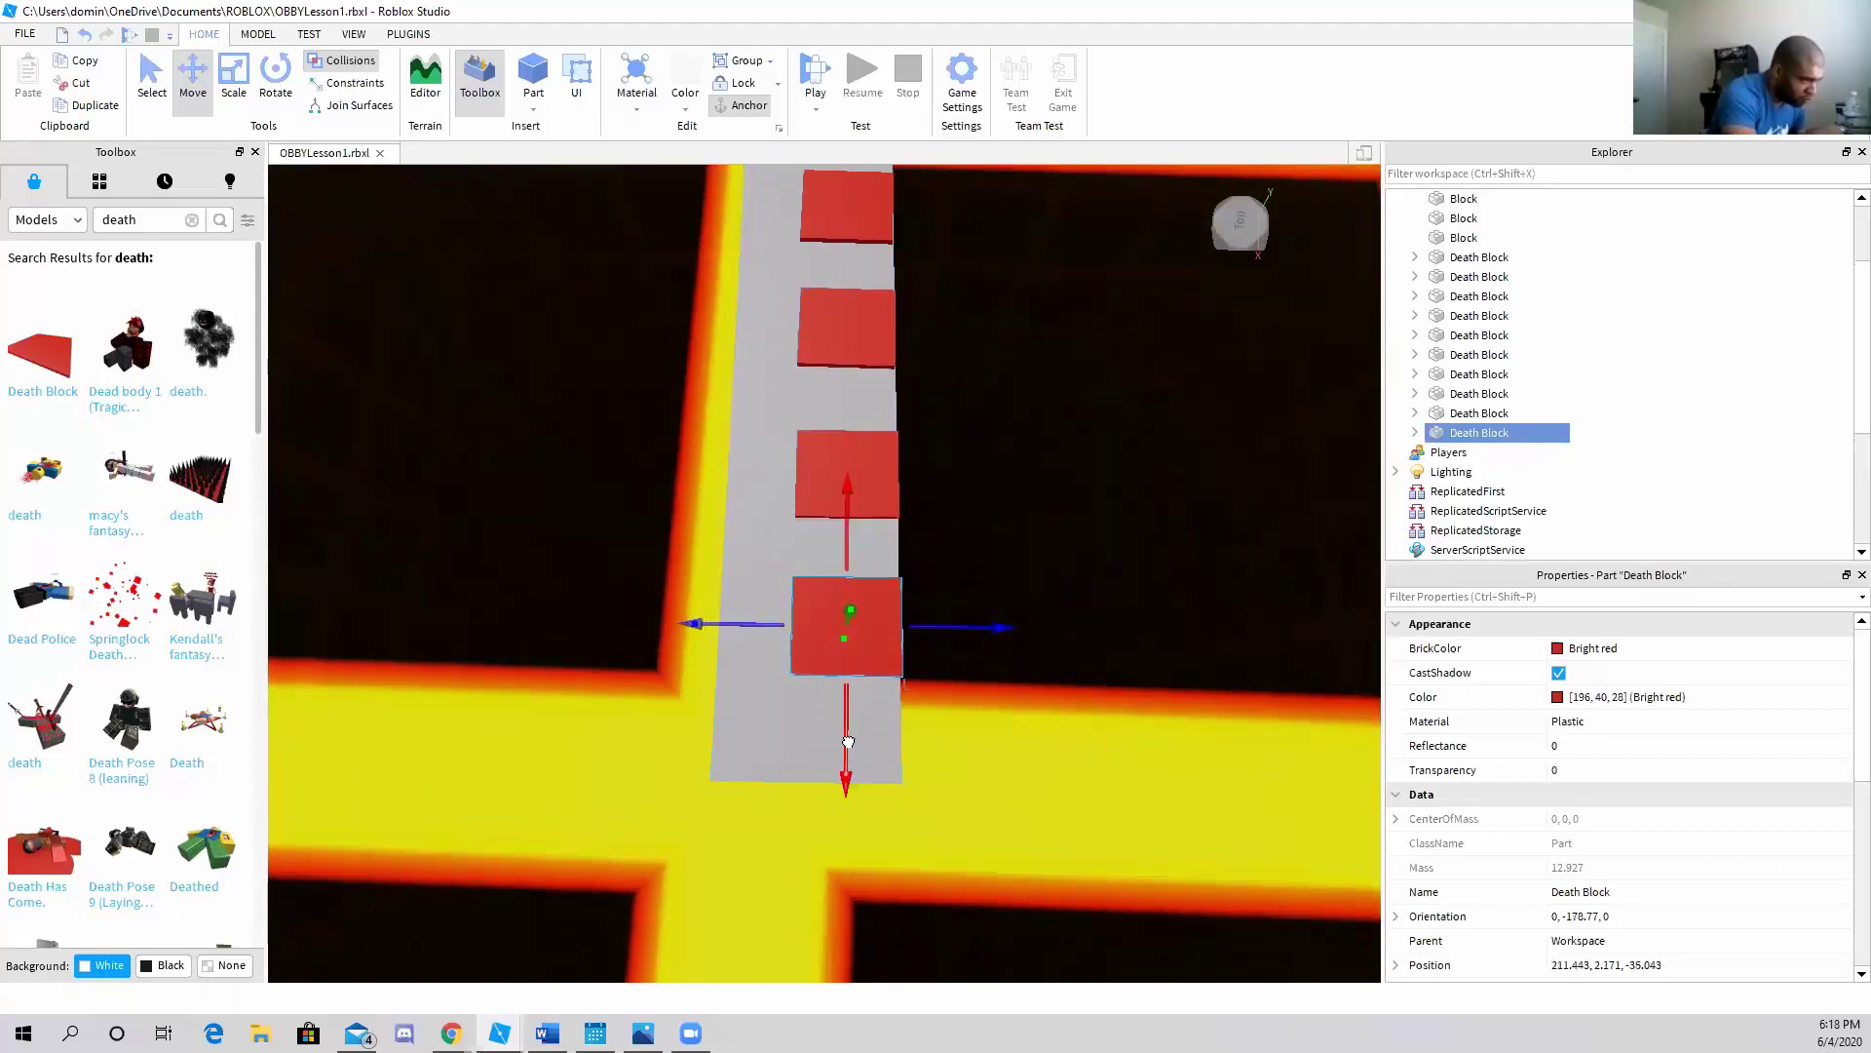
pyautogui.moveTo(850, 620); pyautogui.dragTo(850, 624)
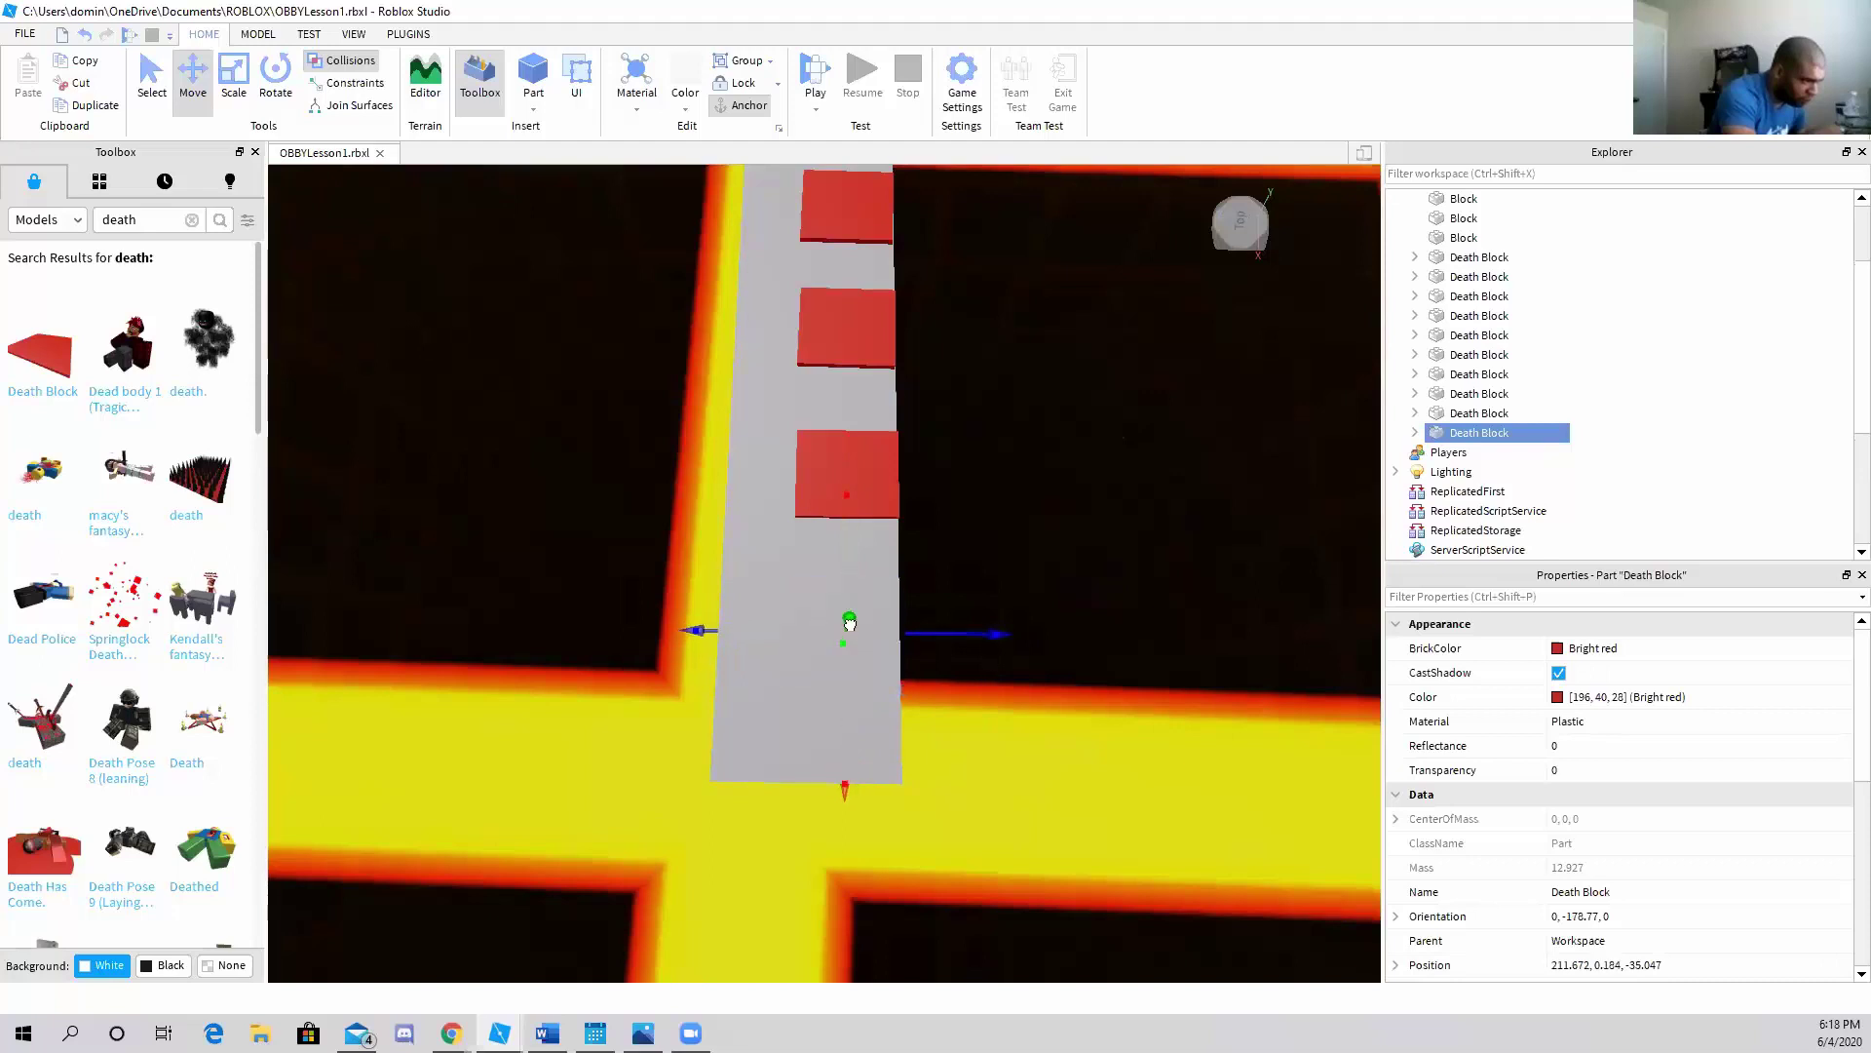
pyautogui.moveTo(850, 622); pyautogui.dragTo(830, 447, button='right')
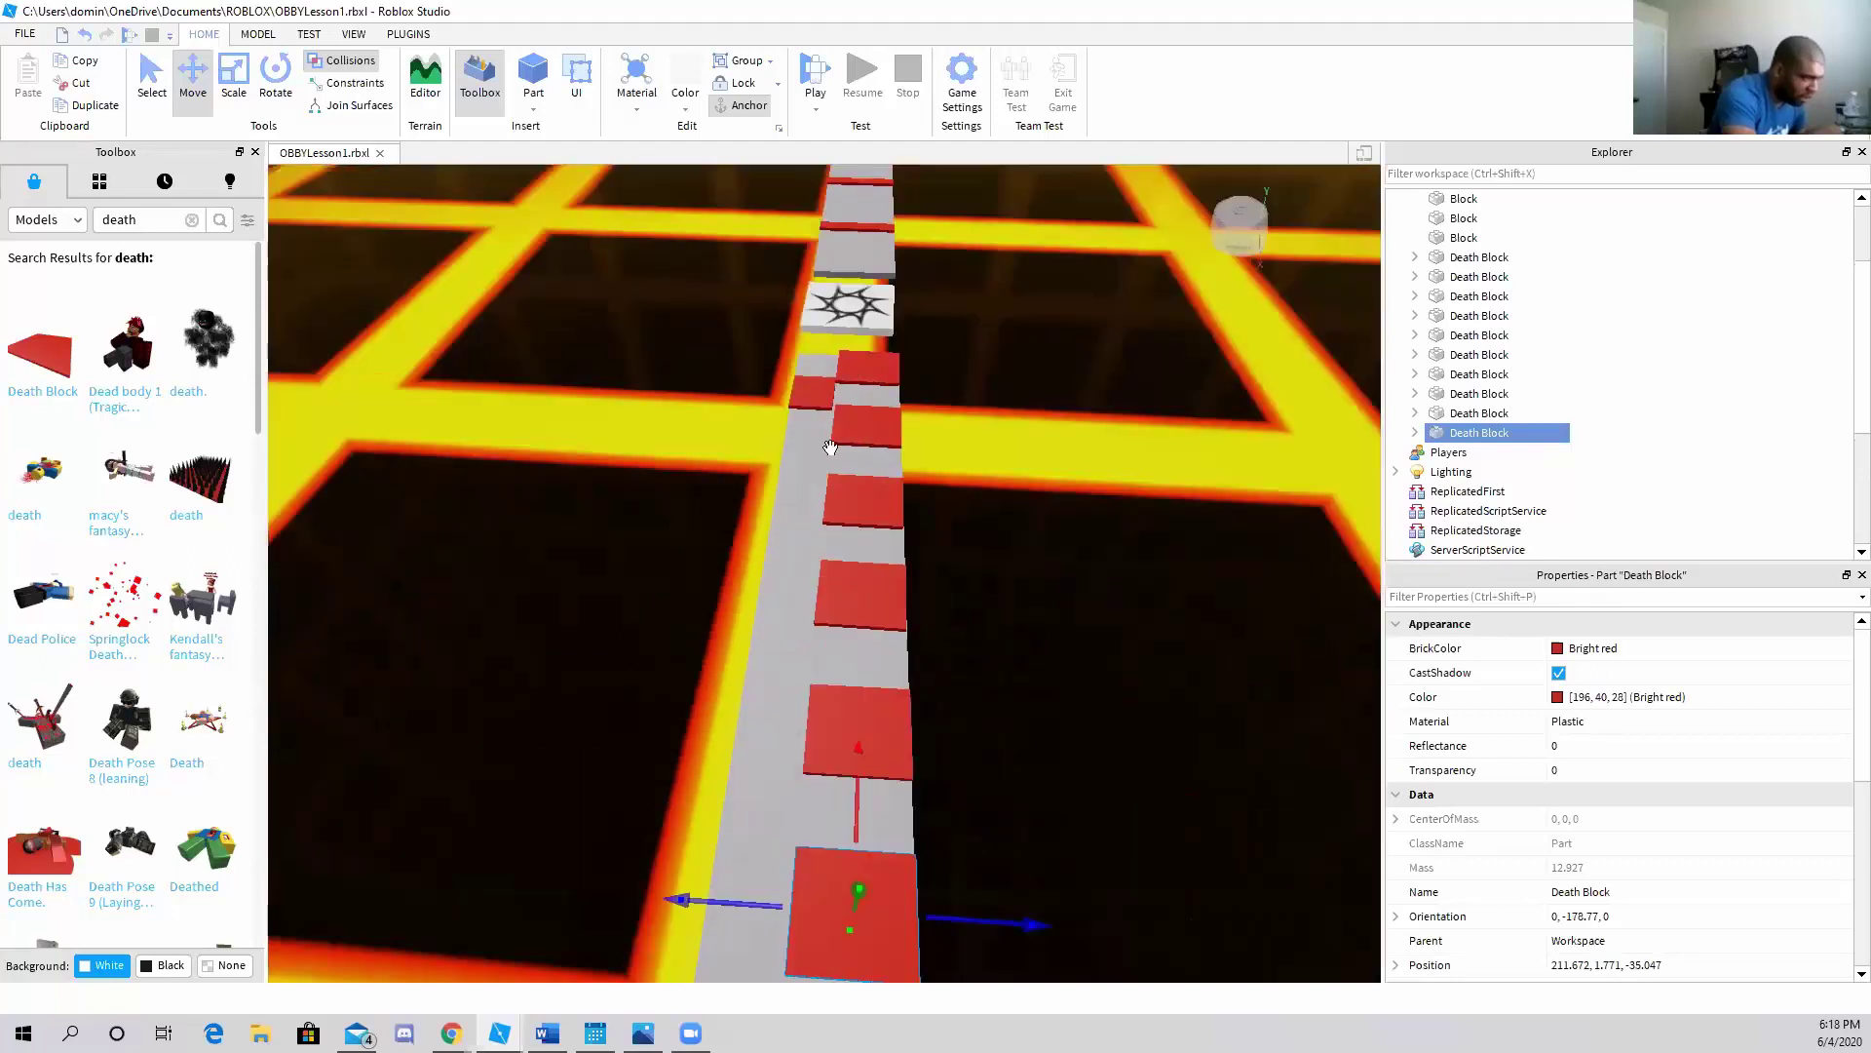
# Add two more death-block copies on alternating sides along the strip
pyautogui.click(815, 416)
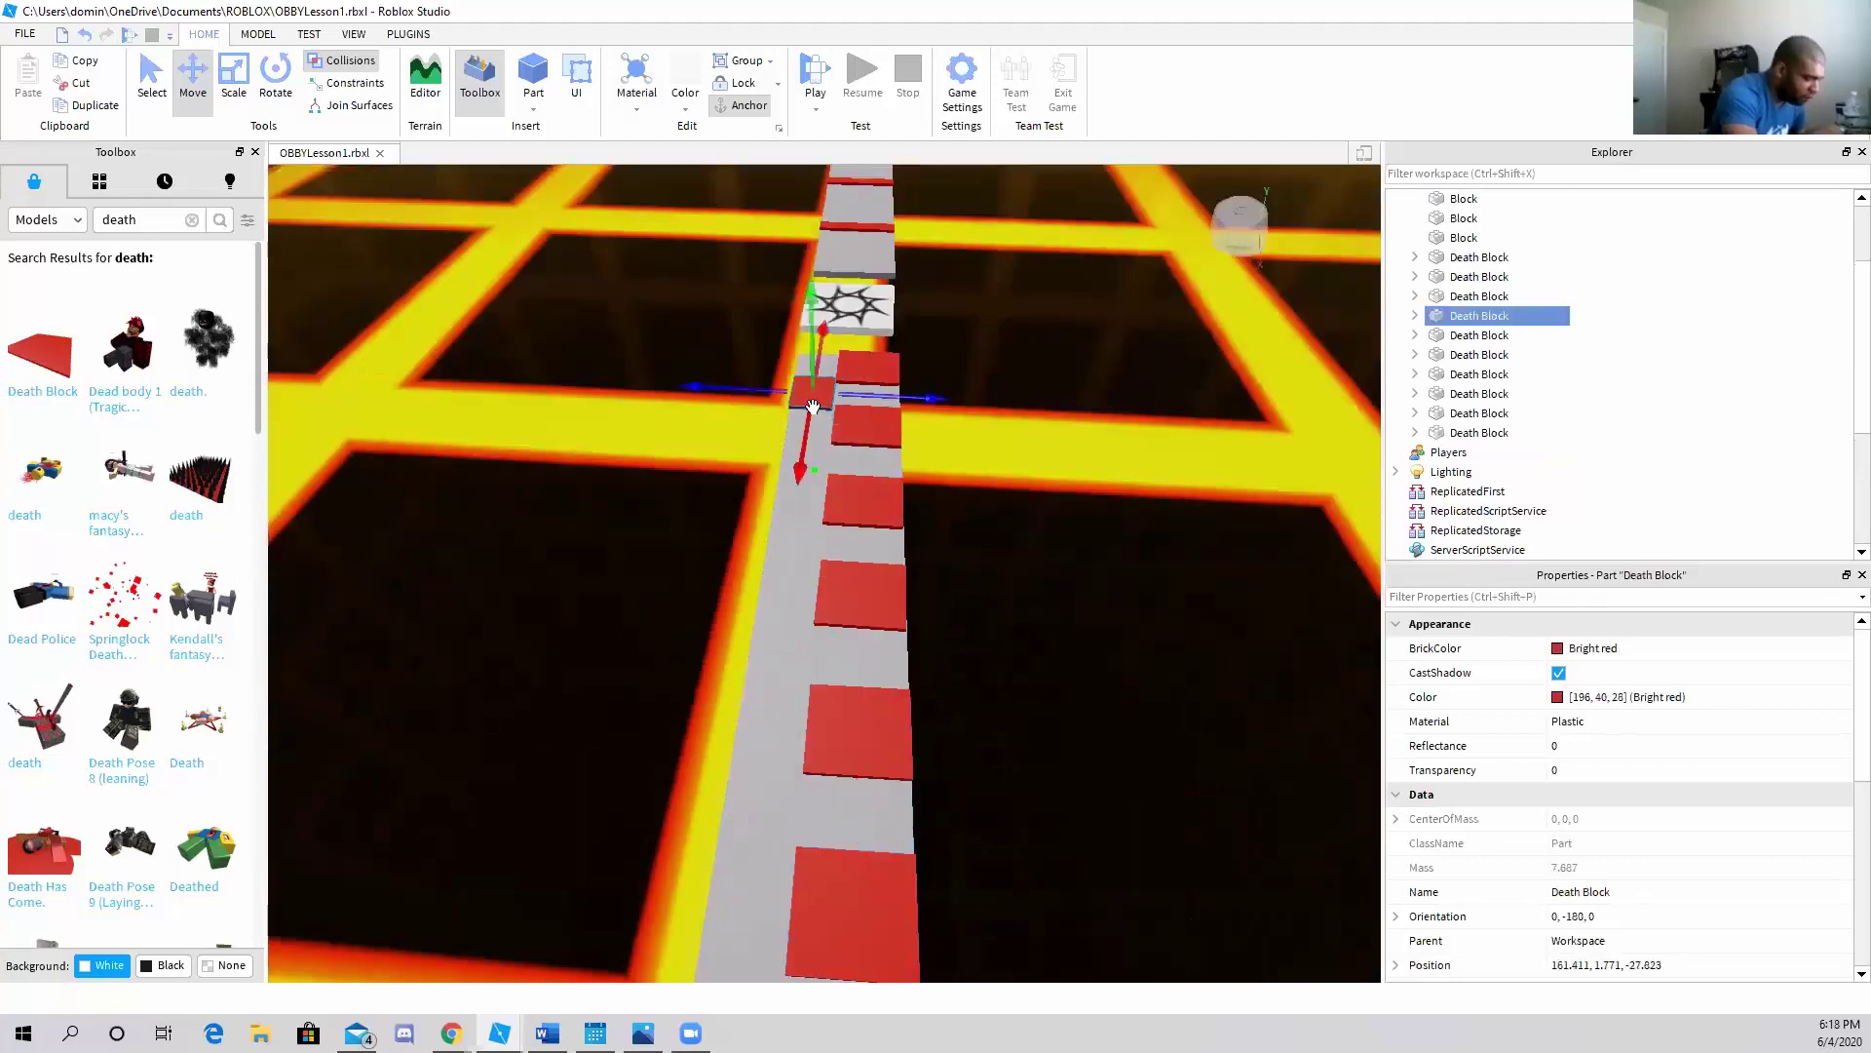
pyautogui.hotkey('ctrl', 'd')
pyautogui.moveTo(813, 407); pyautogui.dragTo(799, 525)
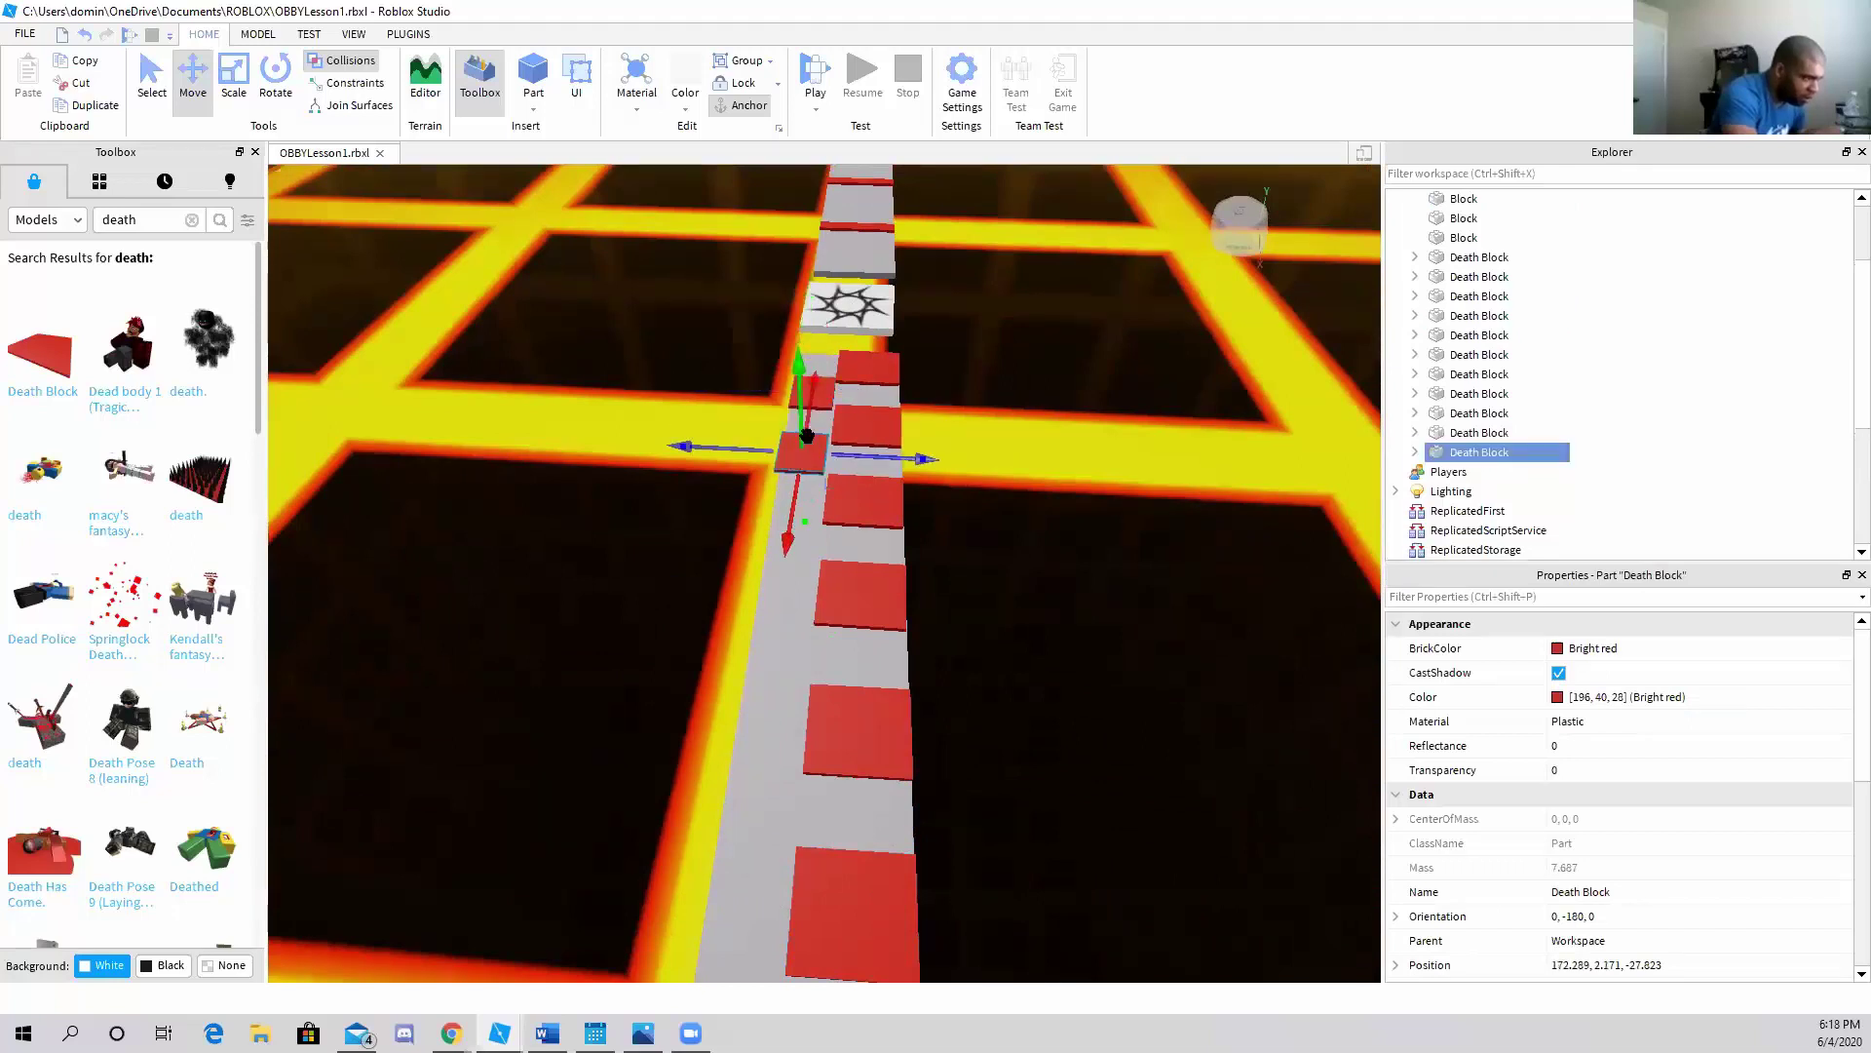
pyautogui.moveTo(807, 436); pyautogui.dragTo(875, 468)
pyautogui.hotkey('ctrl', 'd')
pyautogui.moveTo(789, 542); pyautogui.dragTo(775, 643)
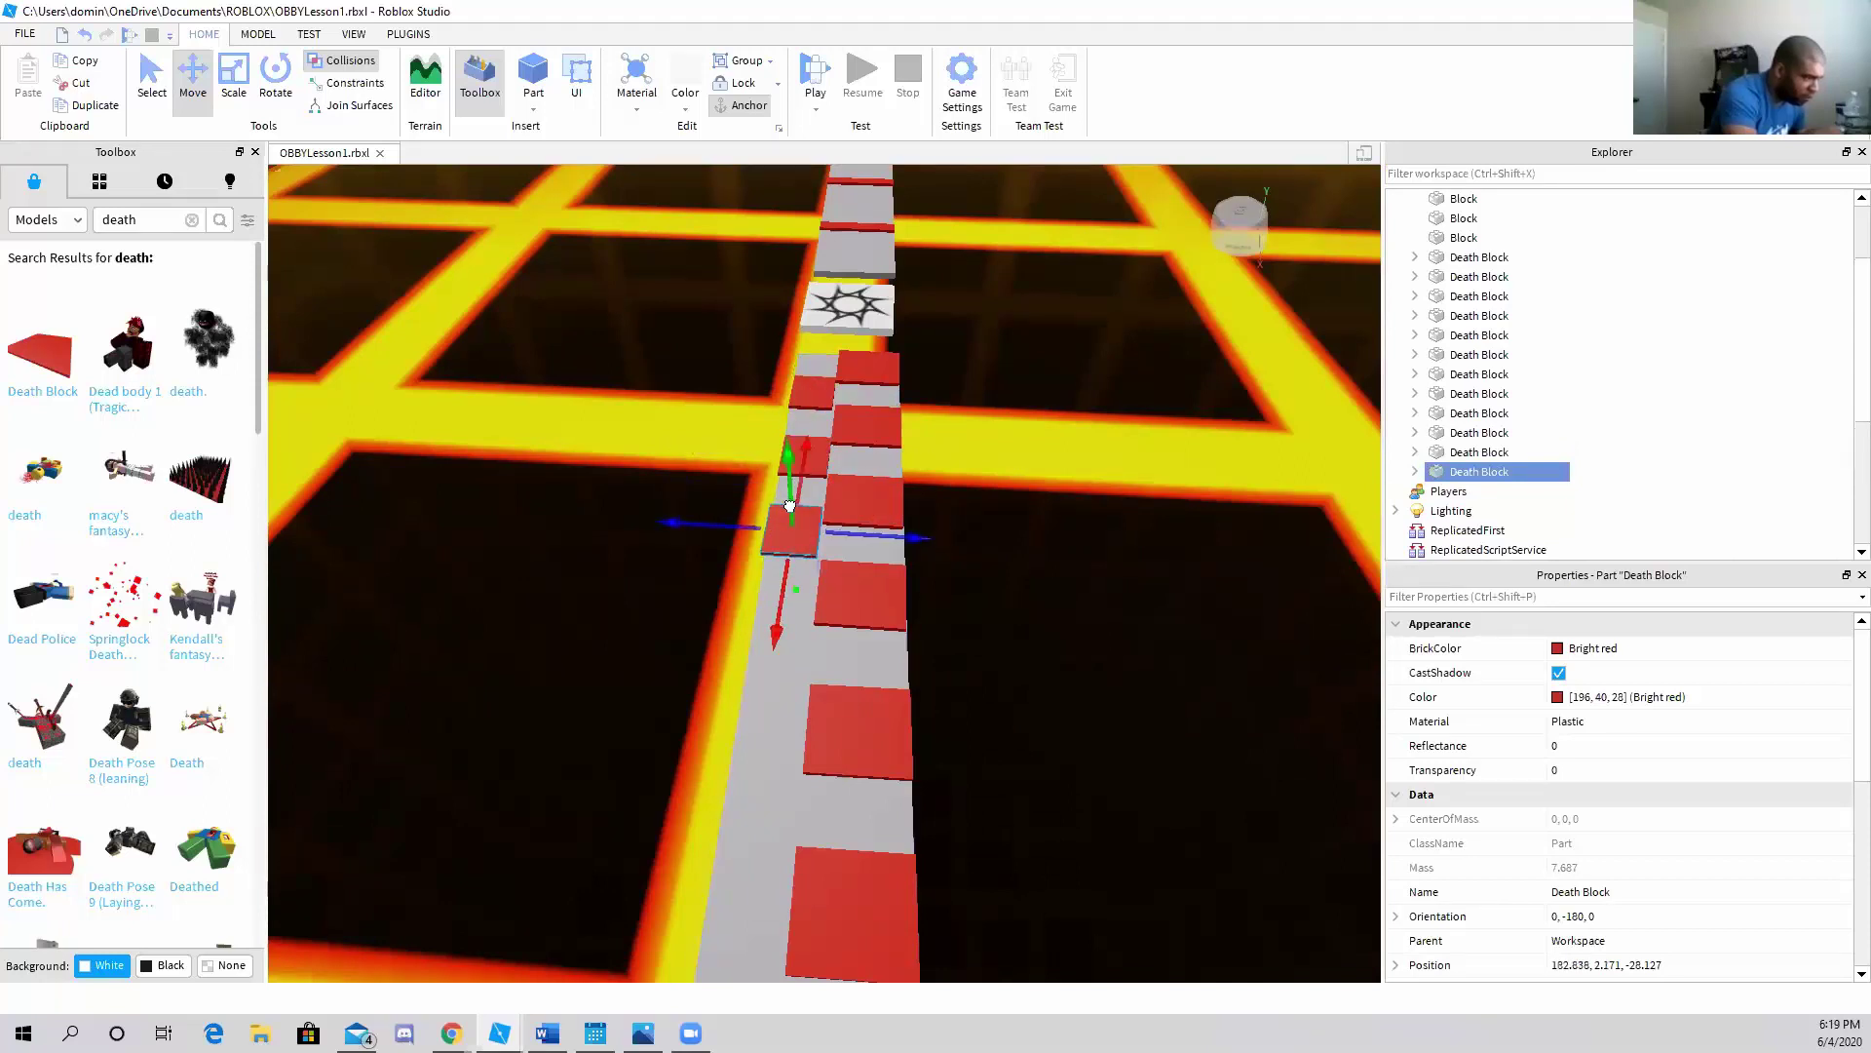
pyautogui.moveTo(789, 505); pyautogui.dragTo(800, 526)
# Place two further death-block copies down the strip, lined up with the path
pyautogui.hotkey('ctrl', 'd')
pyautogui.moveTo(783, 603); pyautogui.dragTo(784, 764)
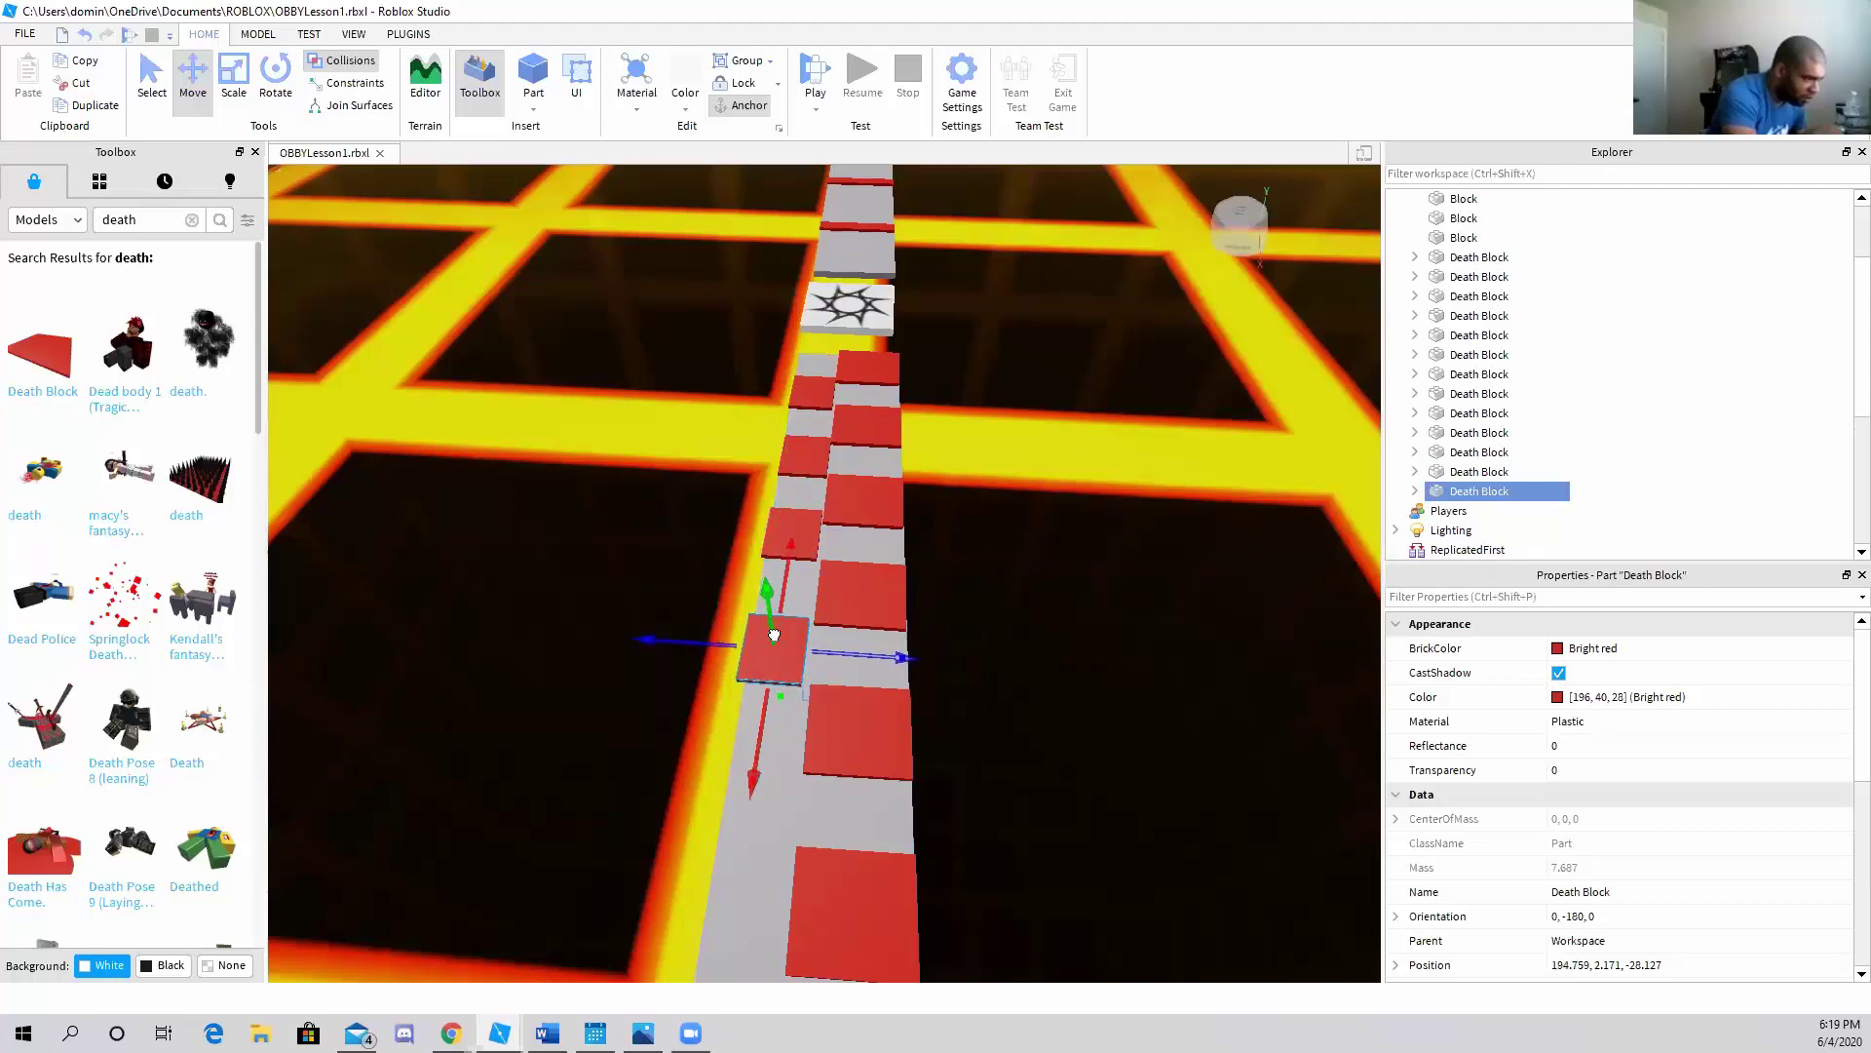
pyautogui.moveTo(826, 658); pyautogui.dragTo(846, 658)
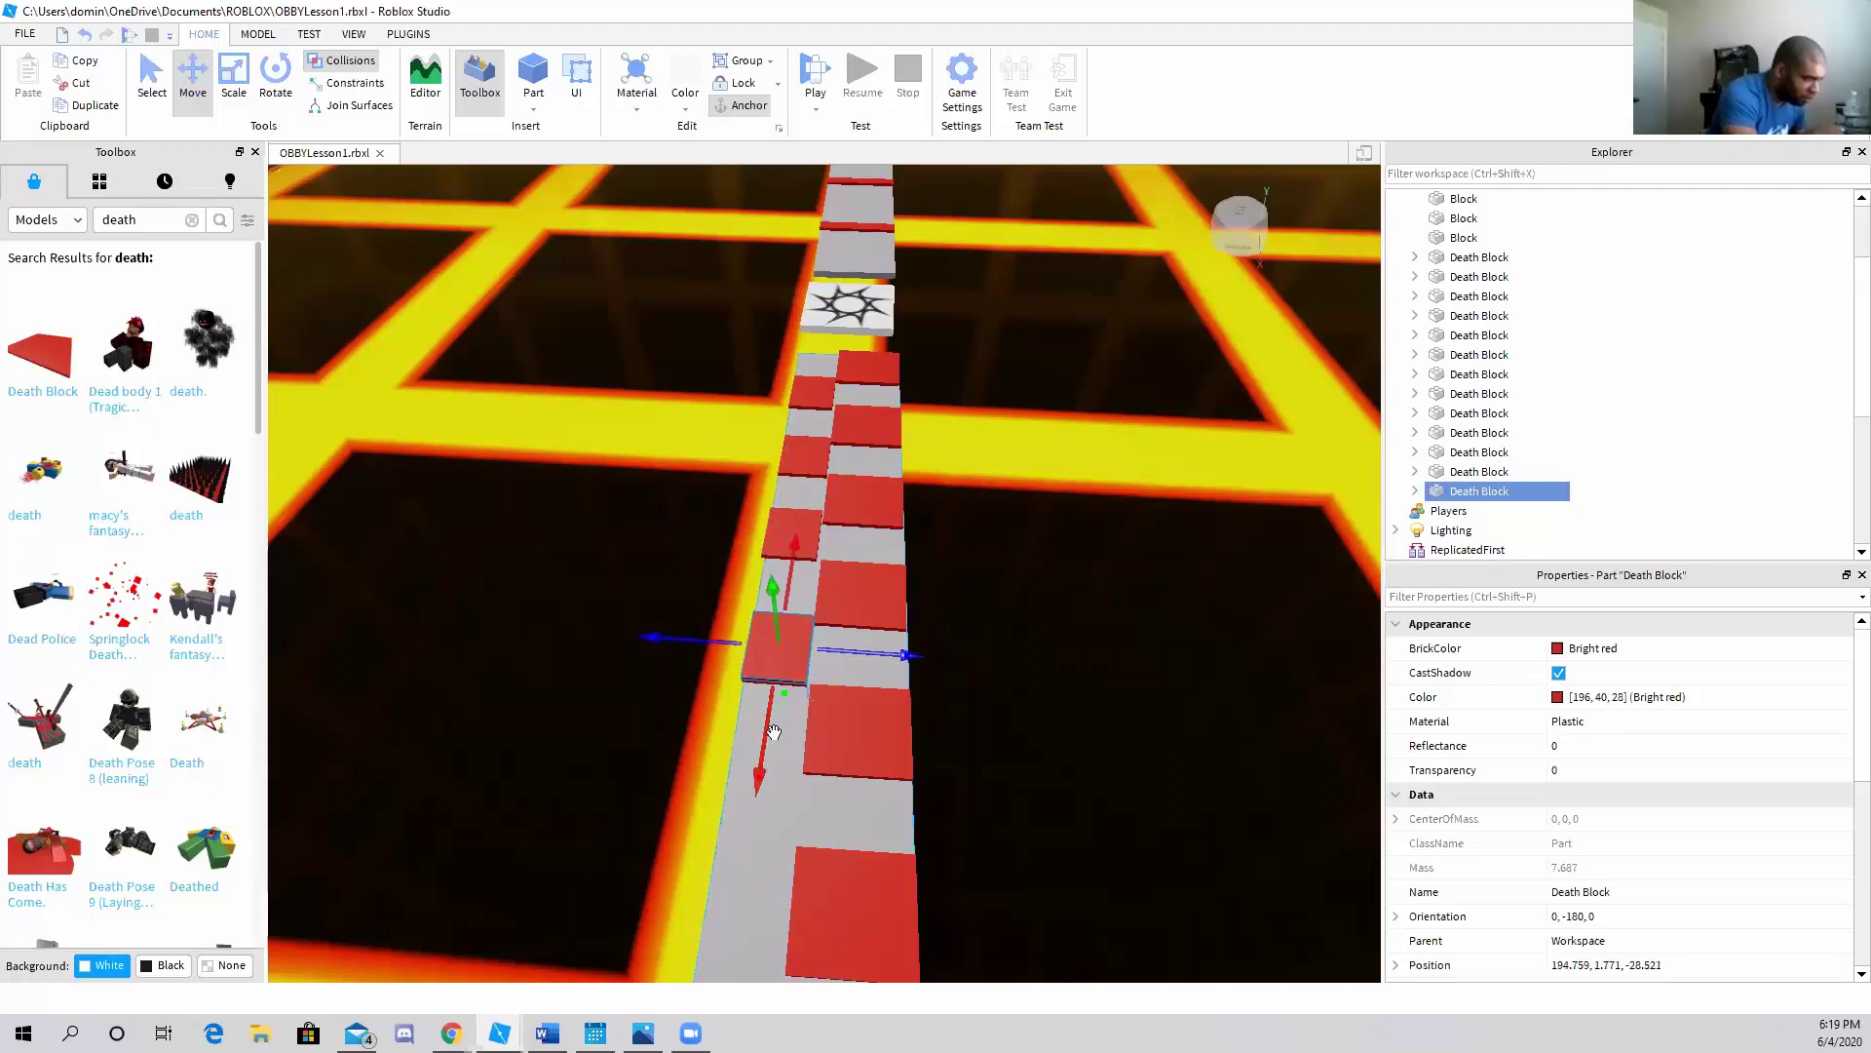
pyautogui.hotkey('ctrl', 'd')
pyautogui.moveTo(780, 732); pyautogui.dragTo(756, 965)
pyautogui.moveTo(746, 759)
pyautogui.mouseDown()
pyautogui.moveTo(761, 783)
pyautogui.moveTo(835, 797)
pyautogui.mouseUp()
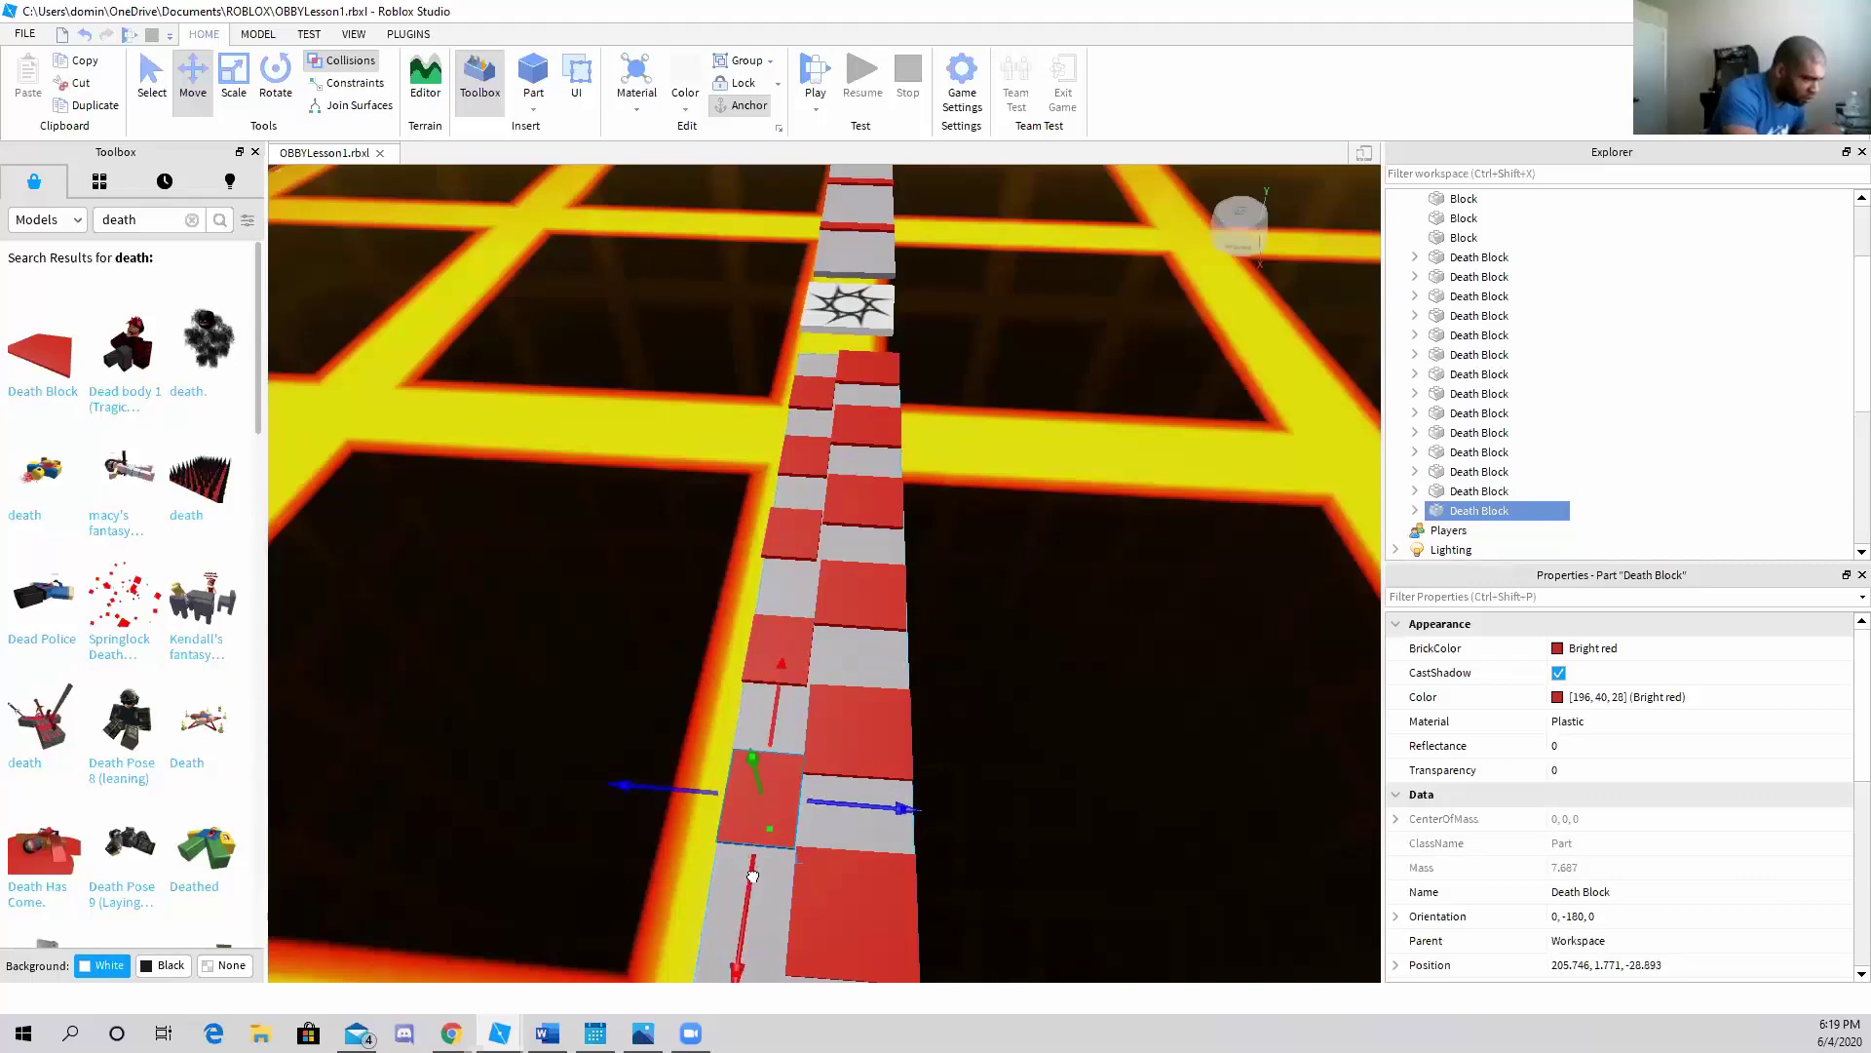
pyautogui.moveTo(752, 875); pyautogui.dragTo(756, 882)
pyautogui.moveTo(756, 881); pyautogui.dragTo(928, 847, button='right')
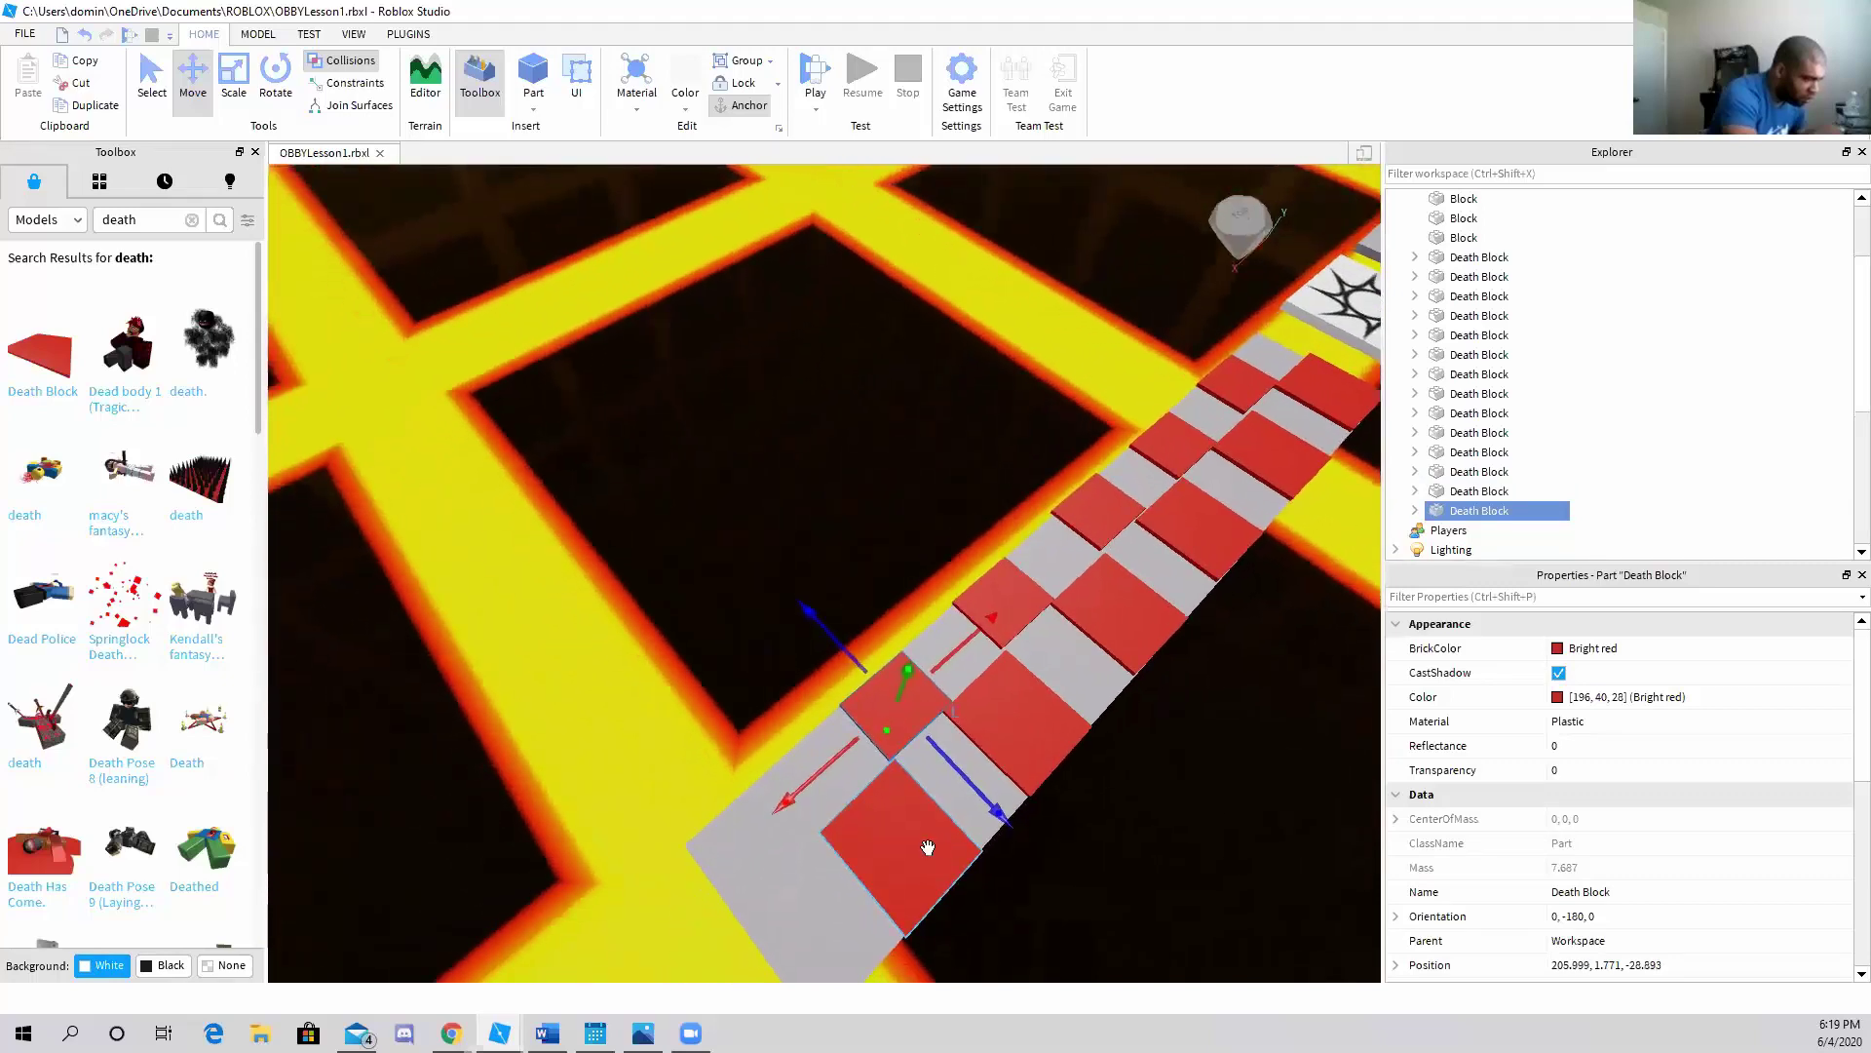
# Place a final death-block copy at the near end and start a play test
pyautogui.hotkey('ctrl', 'd')
pyautogui.moveTo(791, 793); pyautogui.dragTo(578, 889)
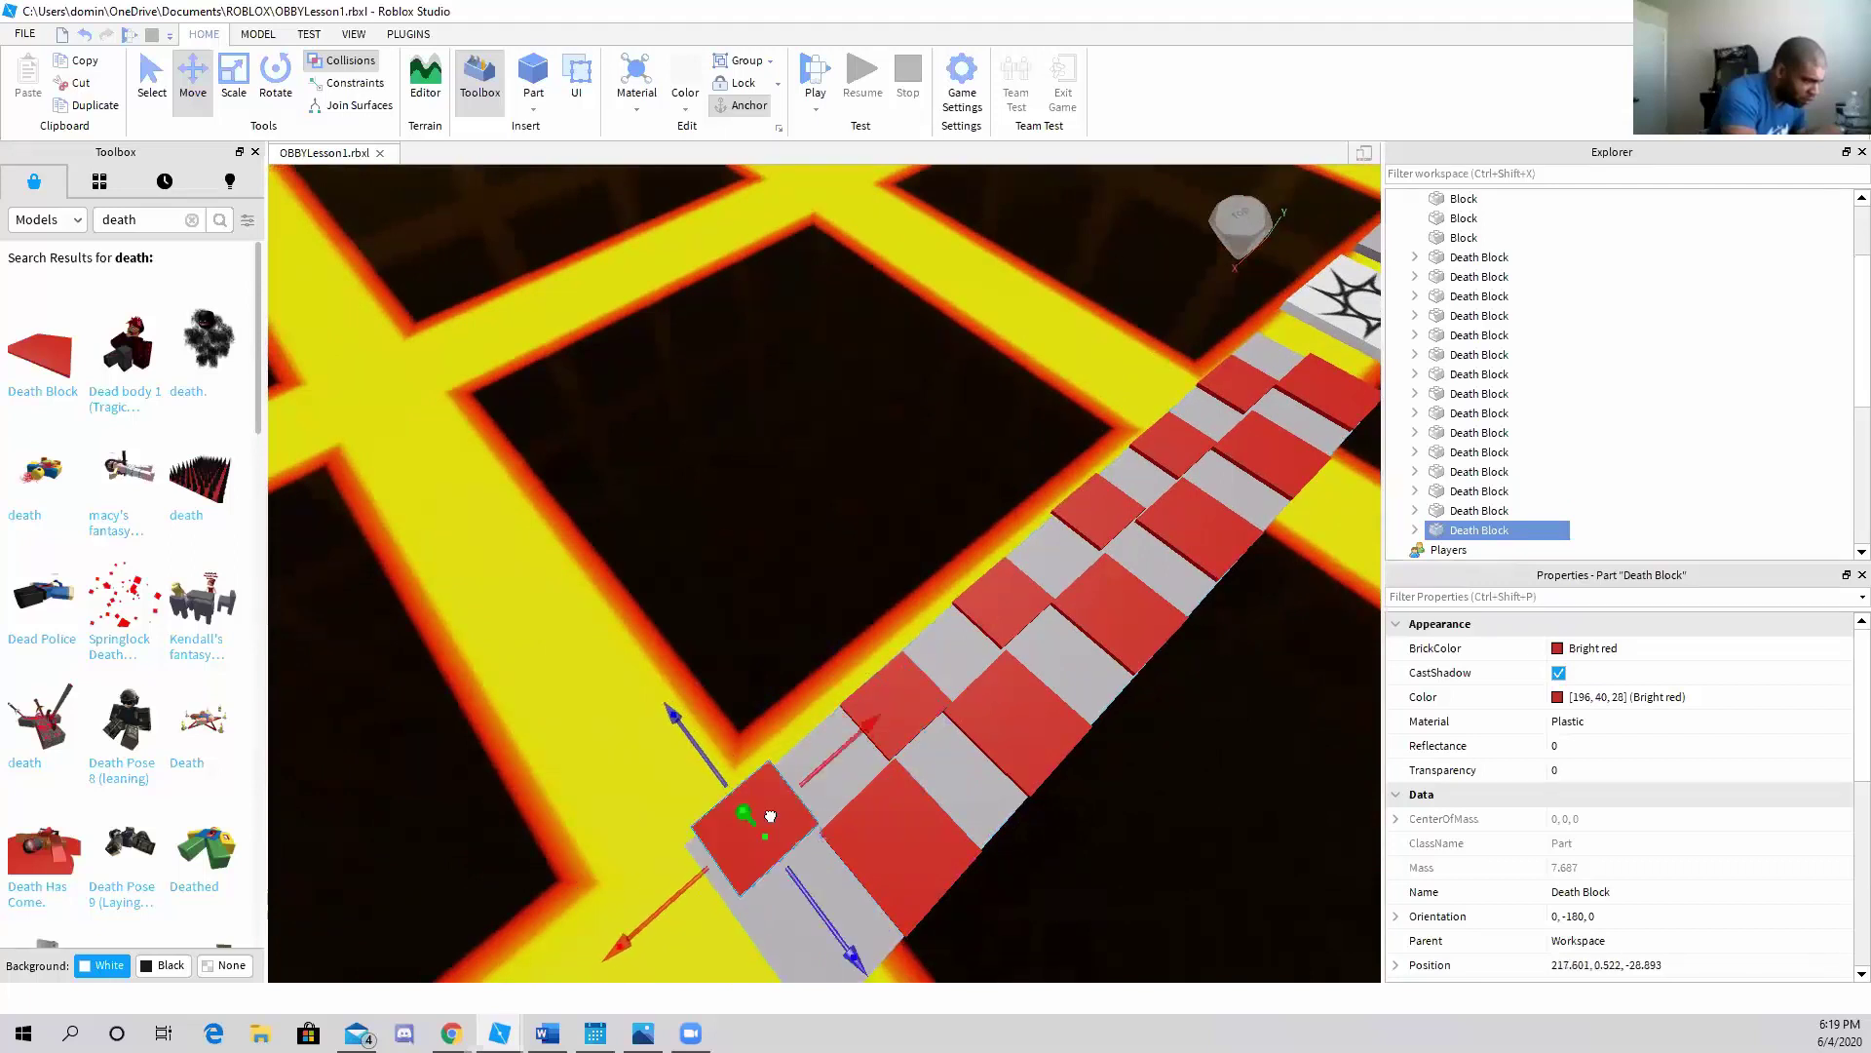
pyautogui.moveTo(770, 827); pyautogui.dragTo(775, 818)
pyautogui.moveTo(833, 924); pyautogui.dragTo(836, 947)
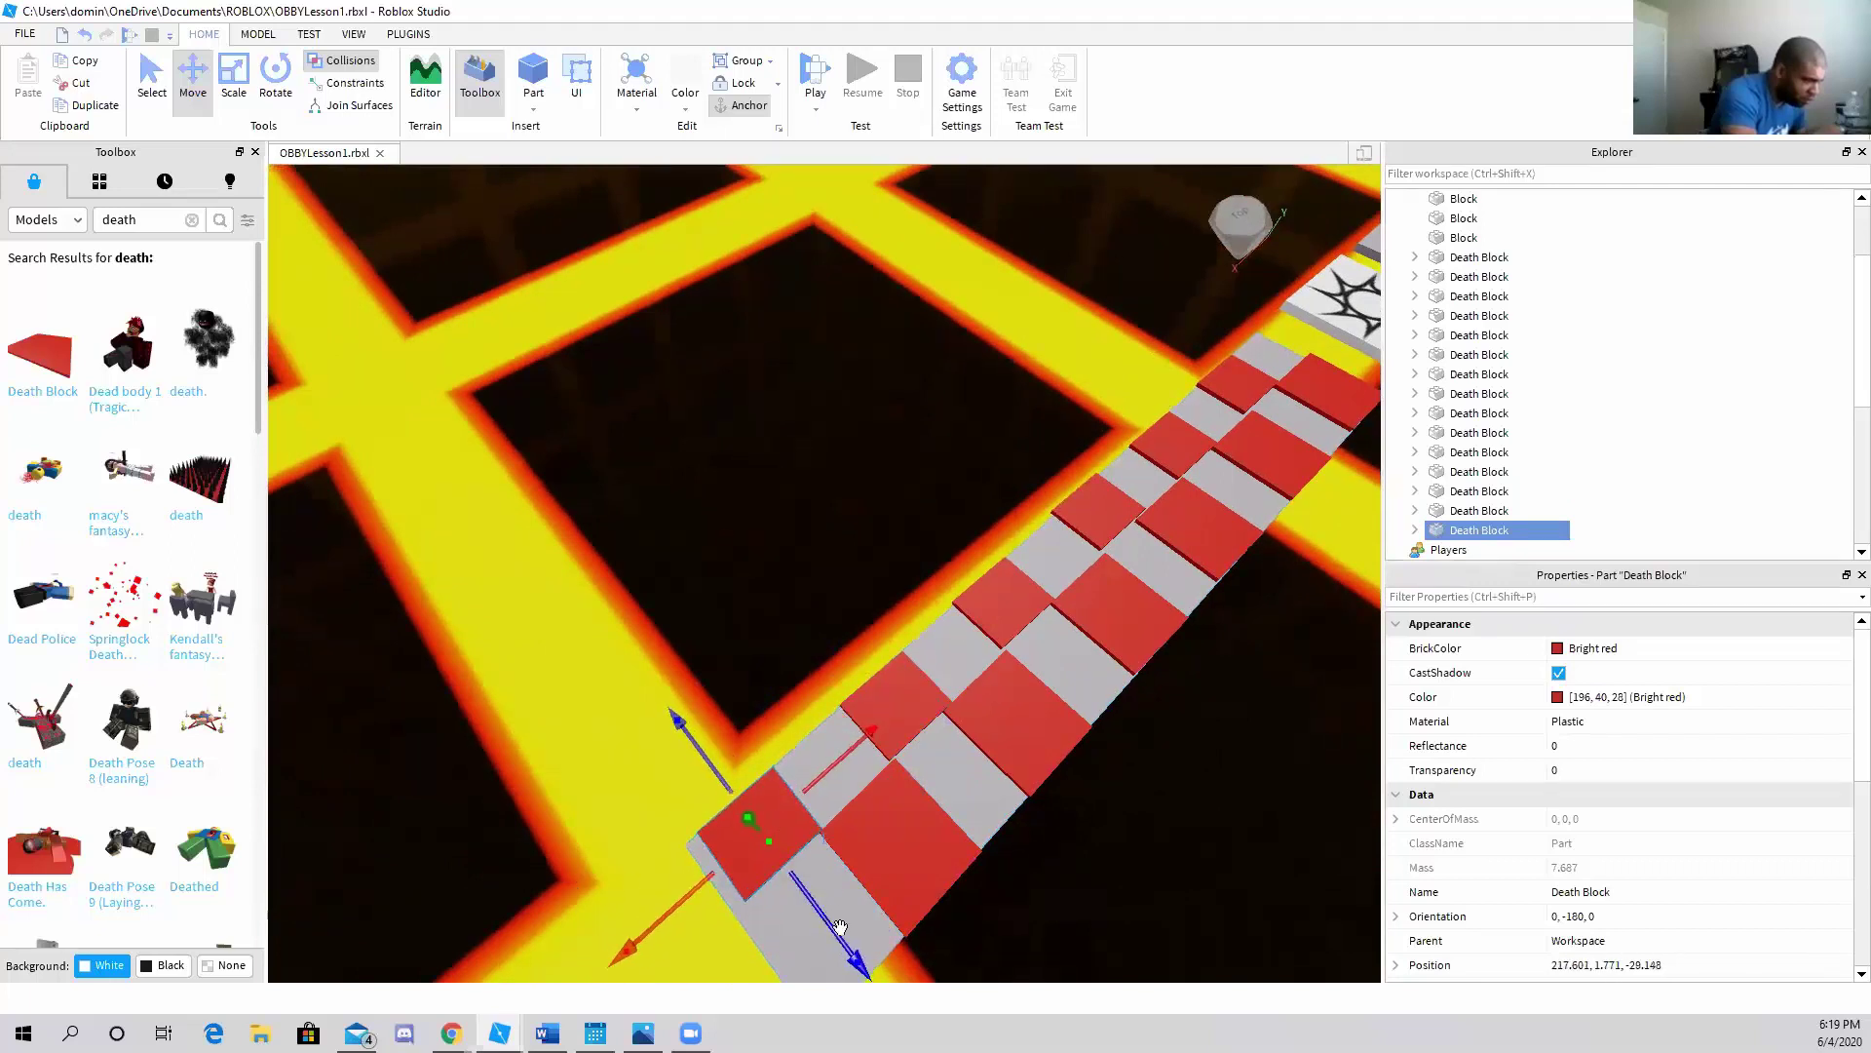
pyautogui.click(815, 75)
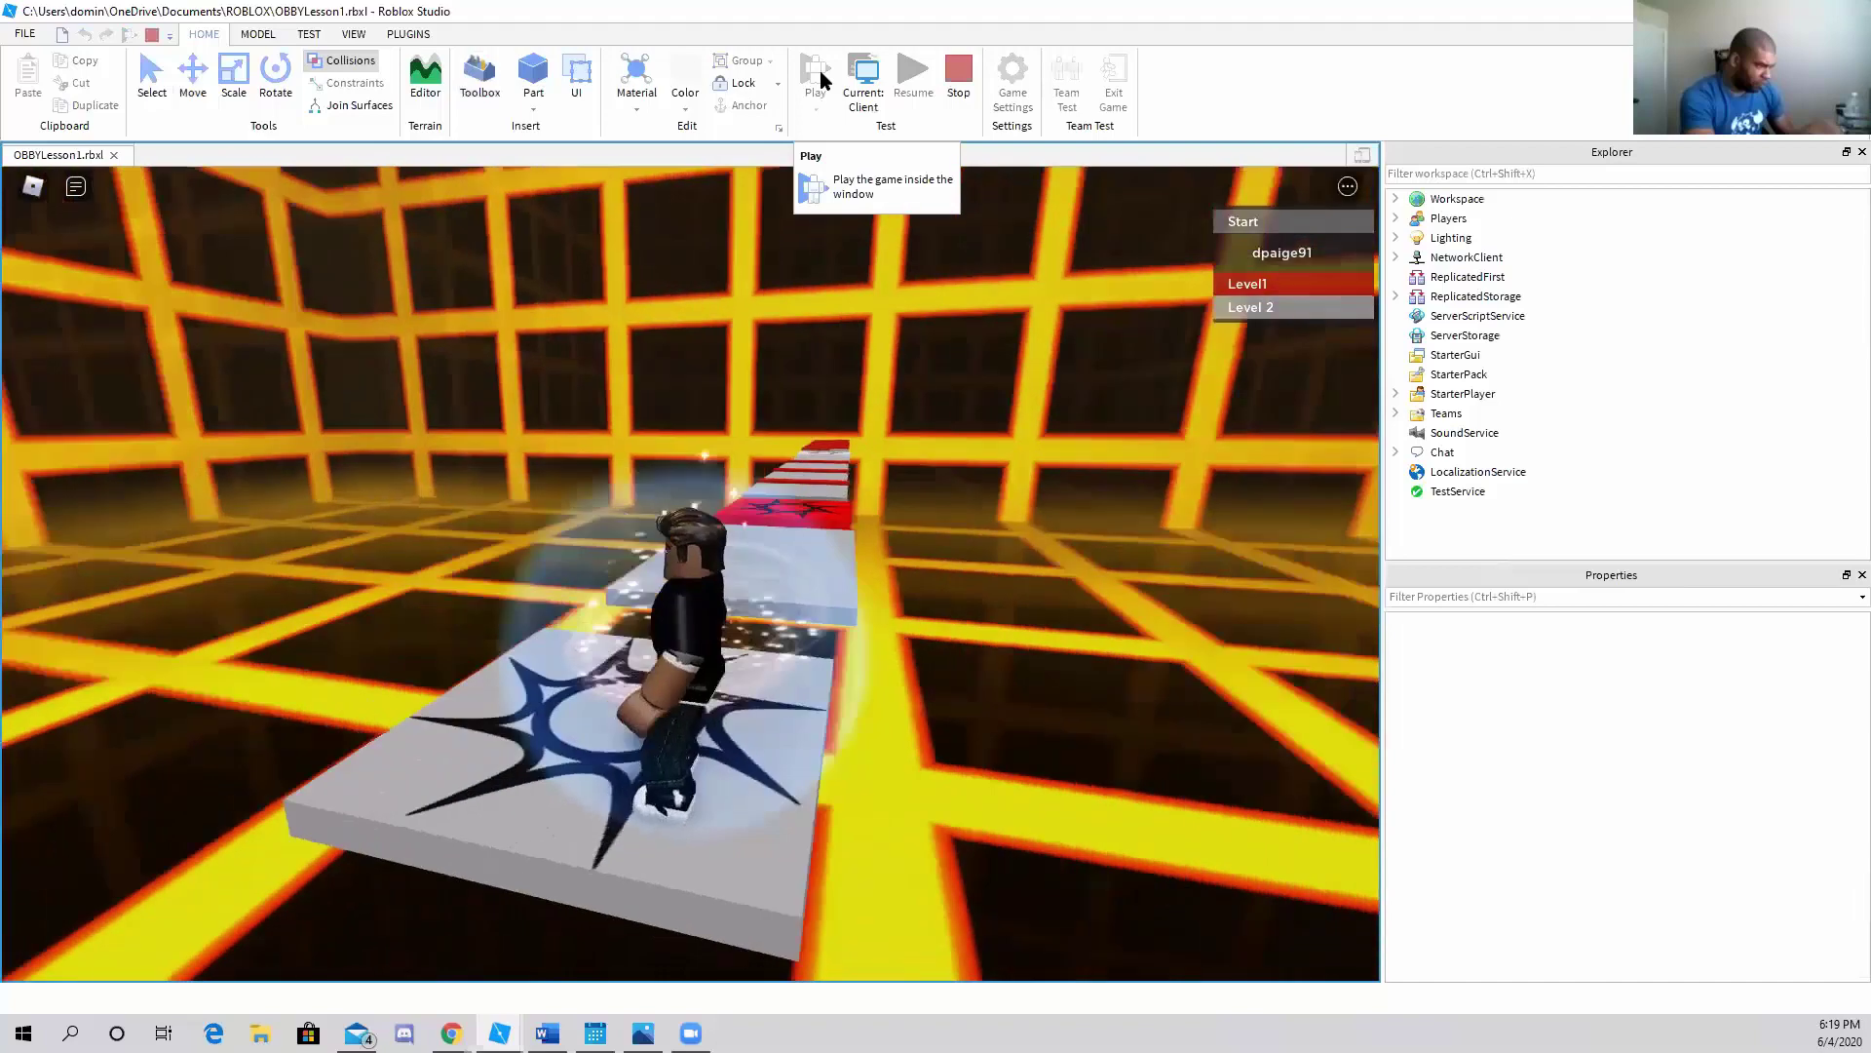
# Run the avatar along the path onto the red-and-grey checkerboard death blocks
pyautogui.press('w')
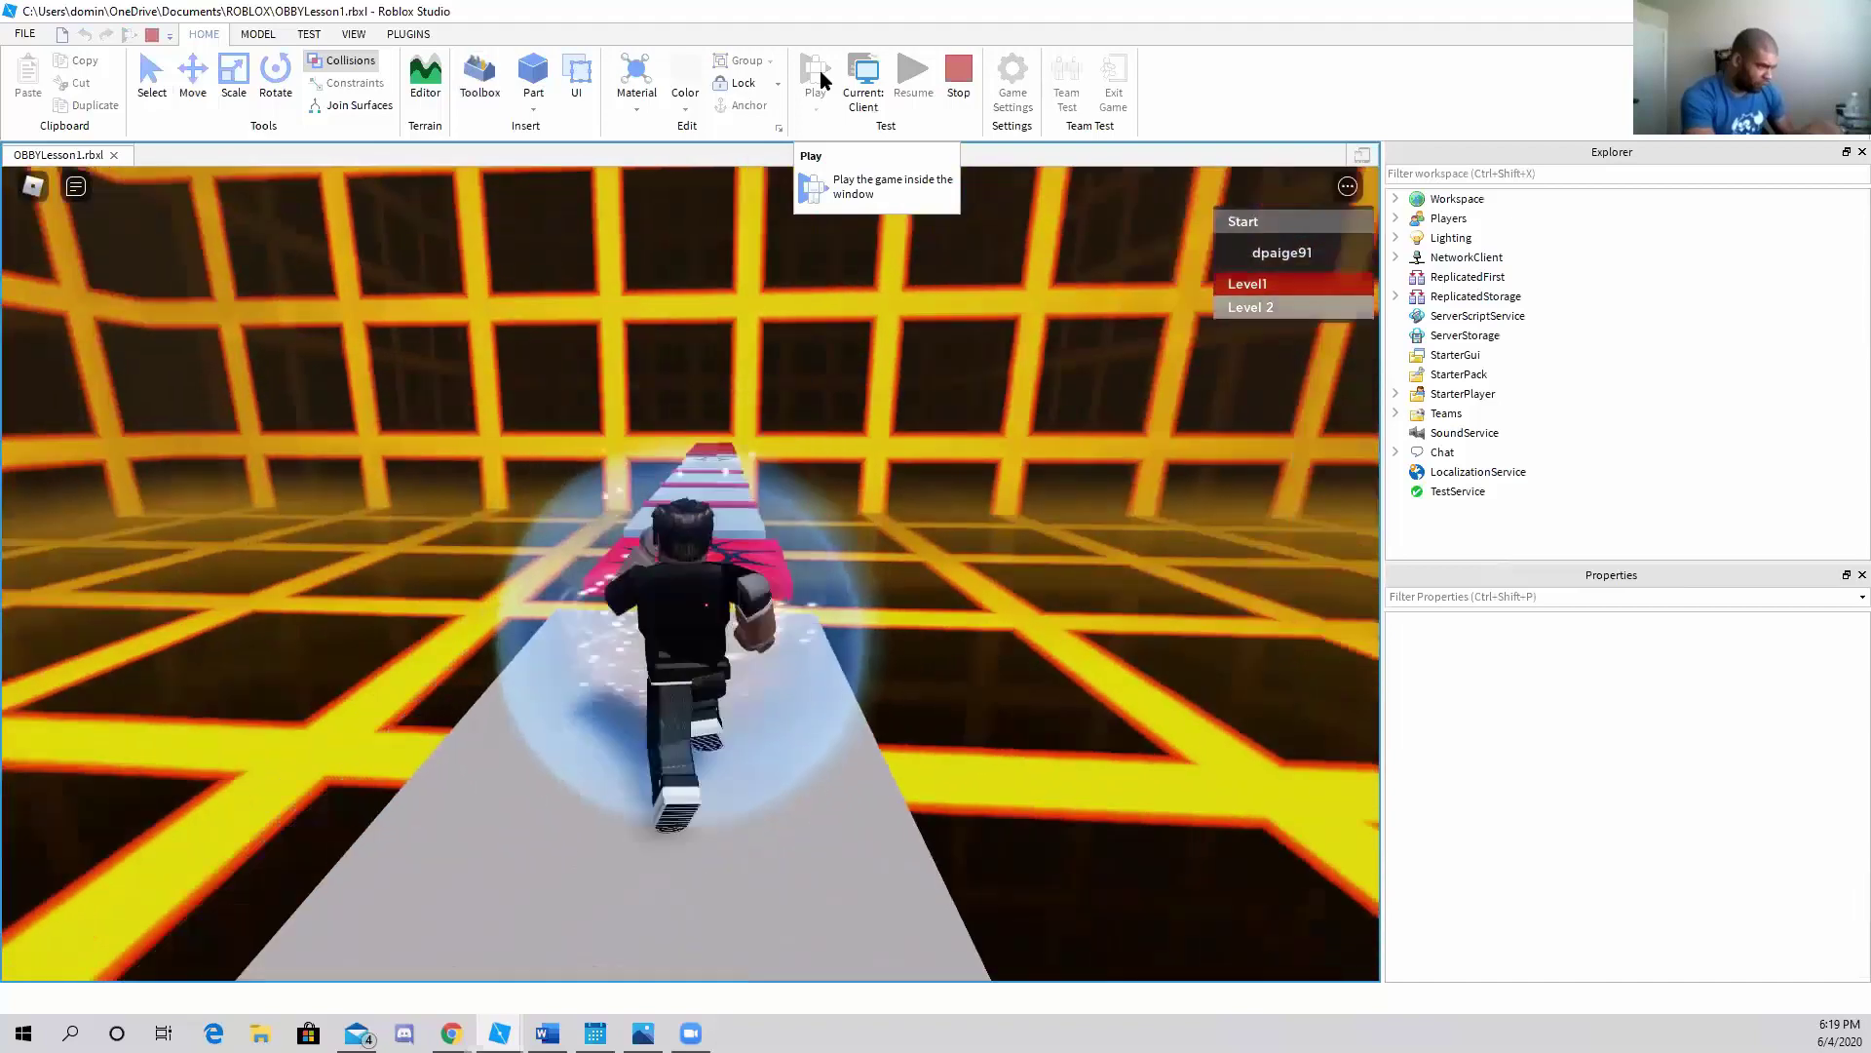
pyautogui.press('w')
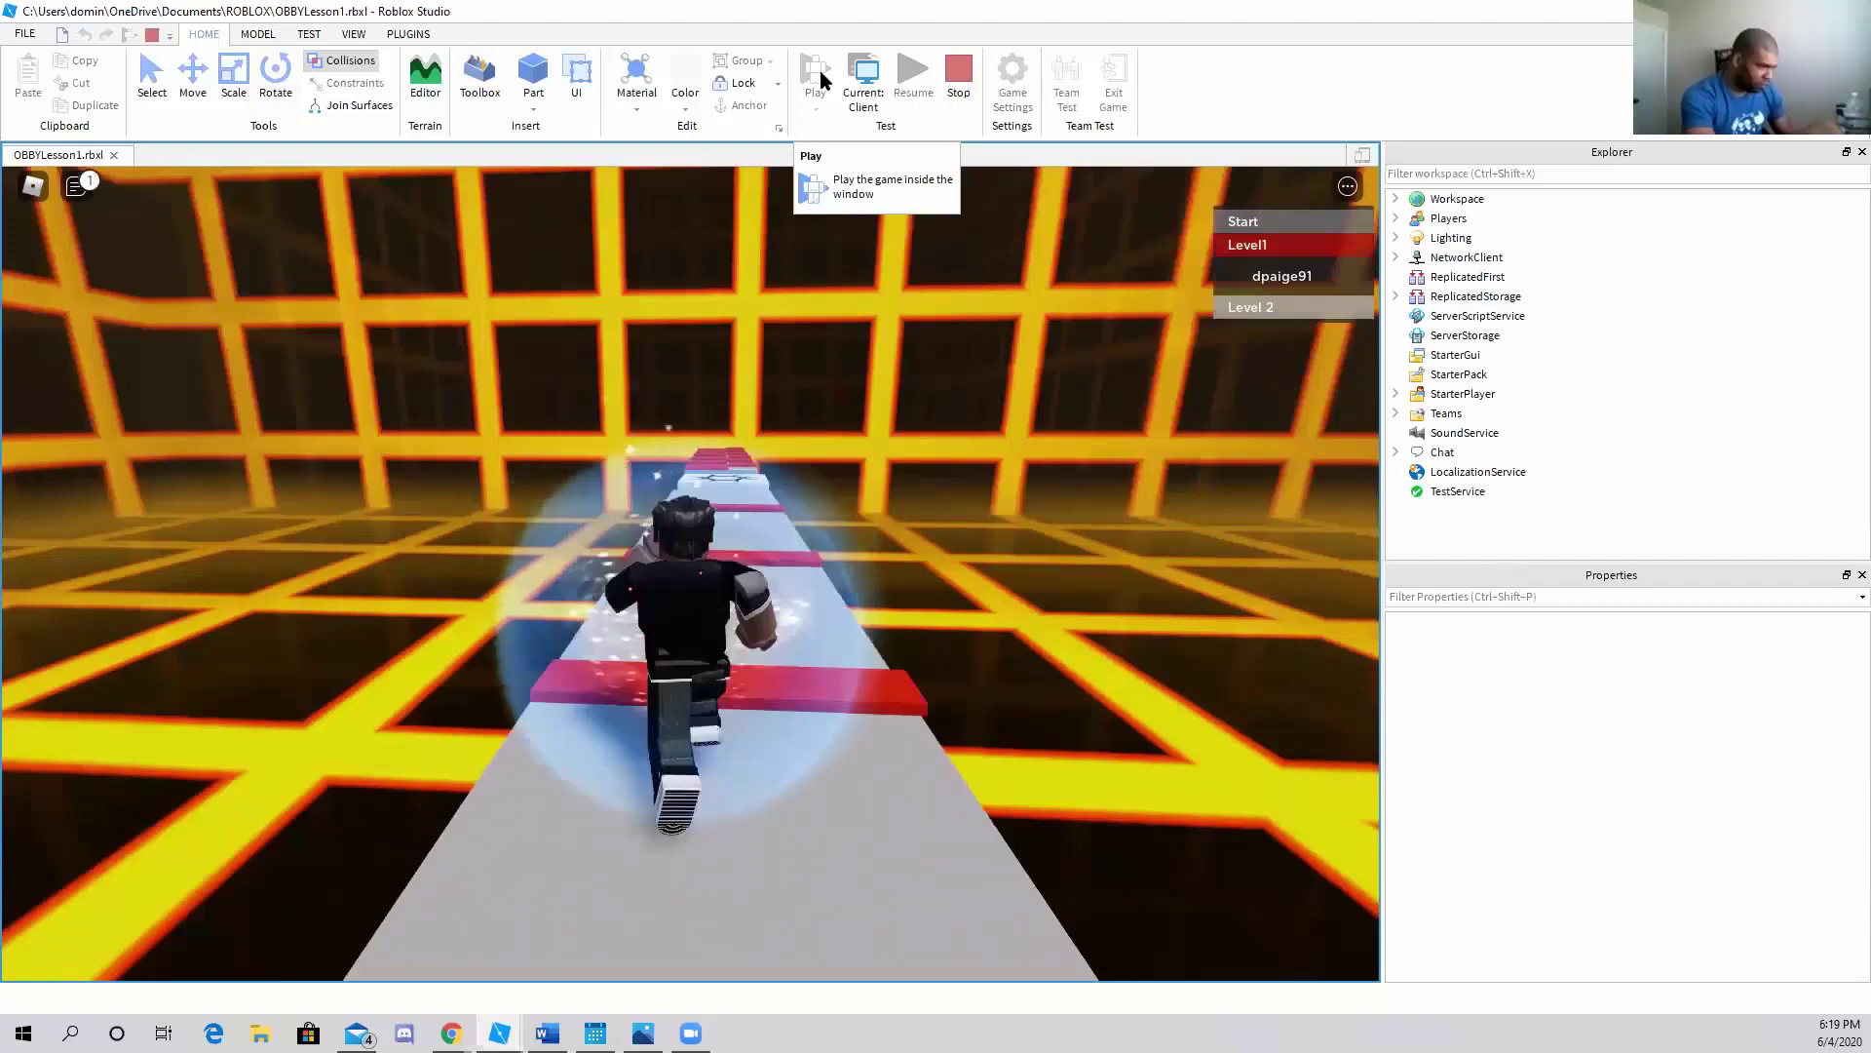
pyautogui.press('w')
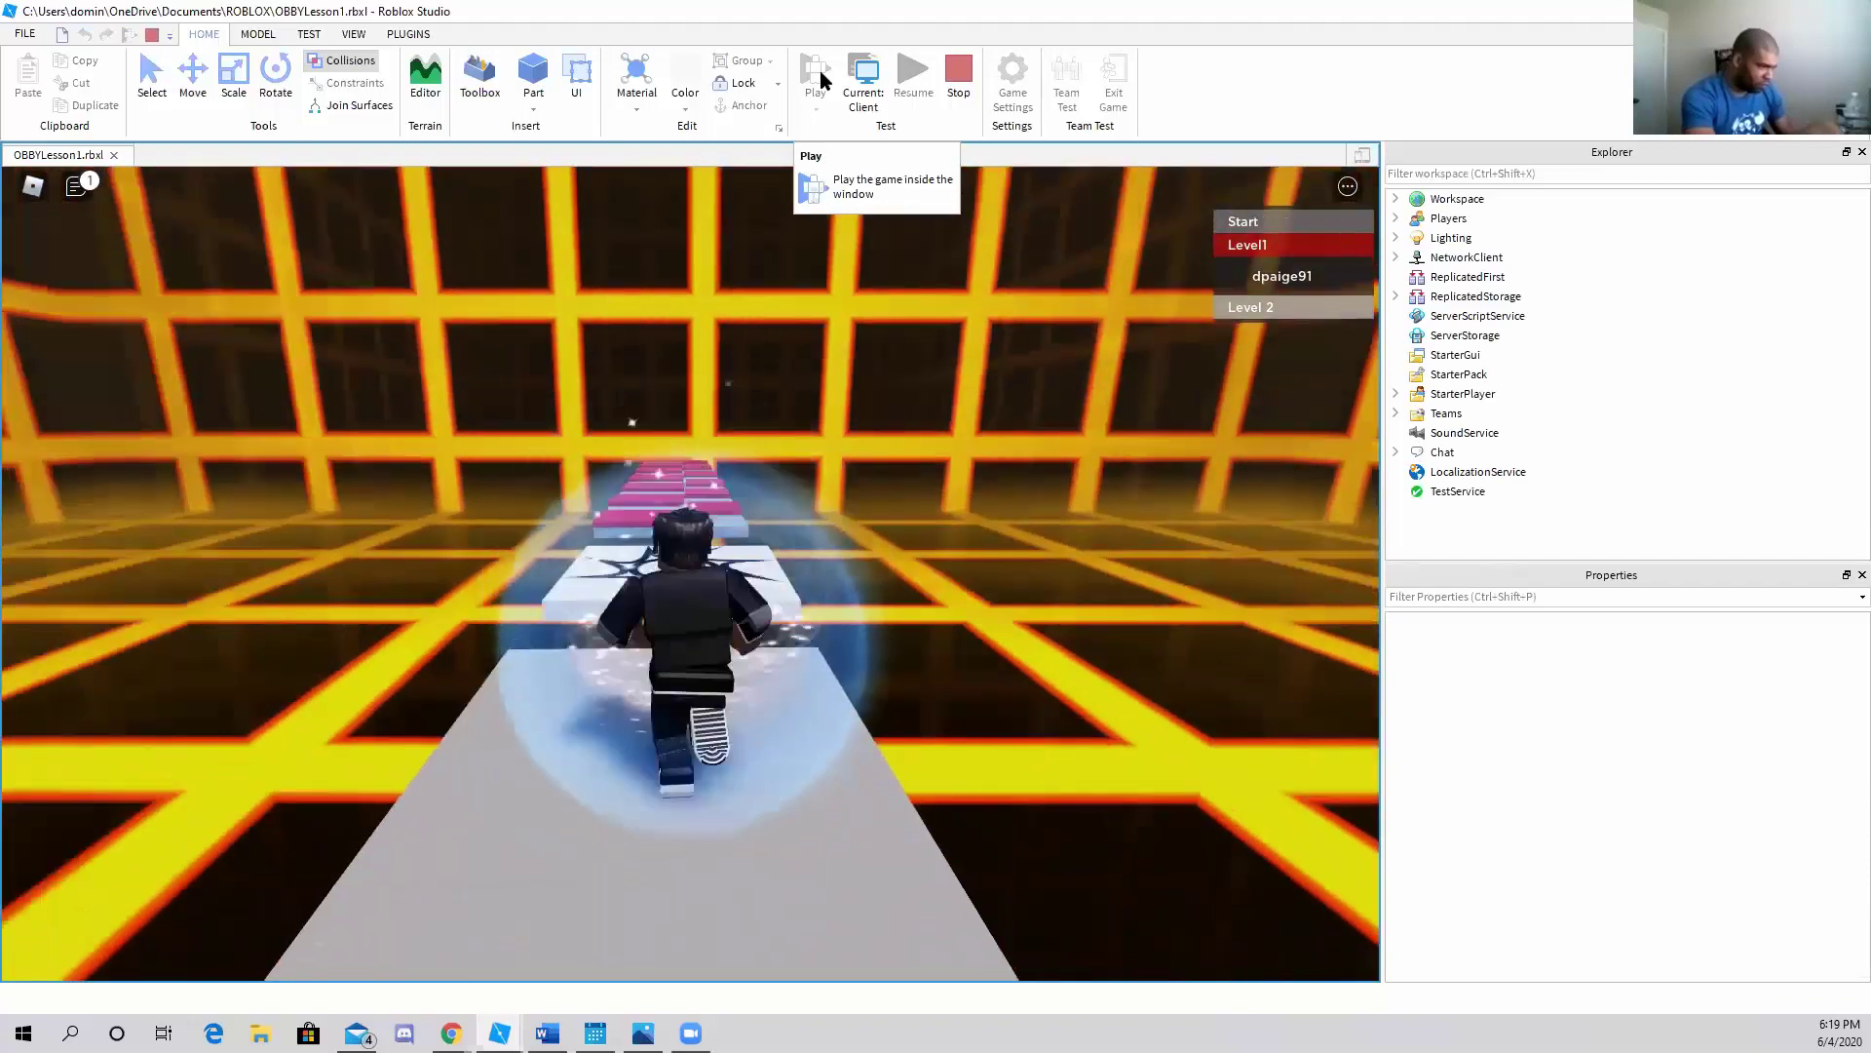
pyautogui.press('w')
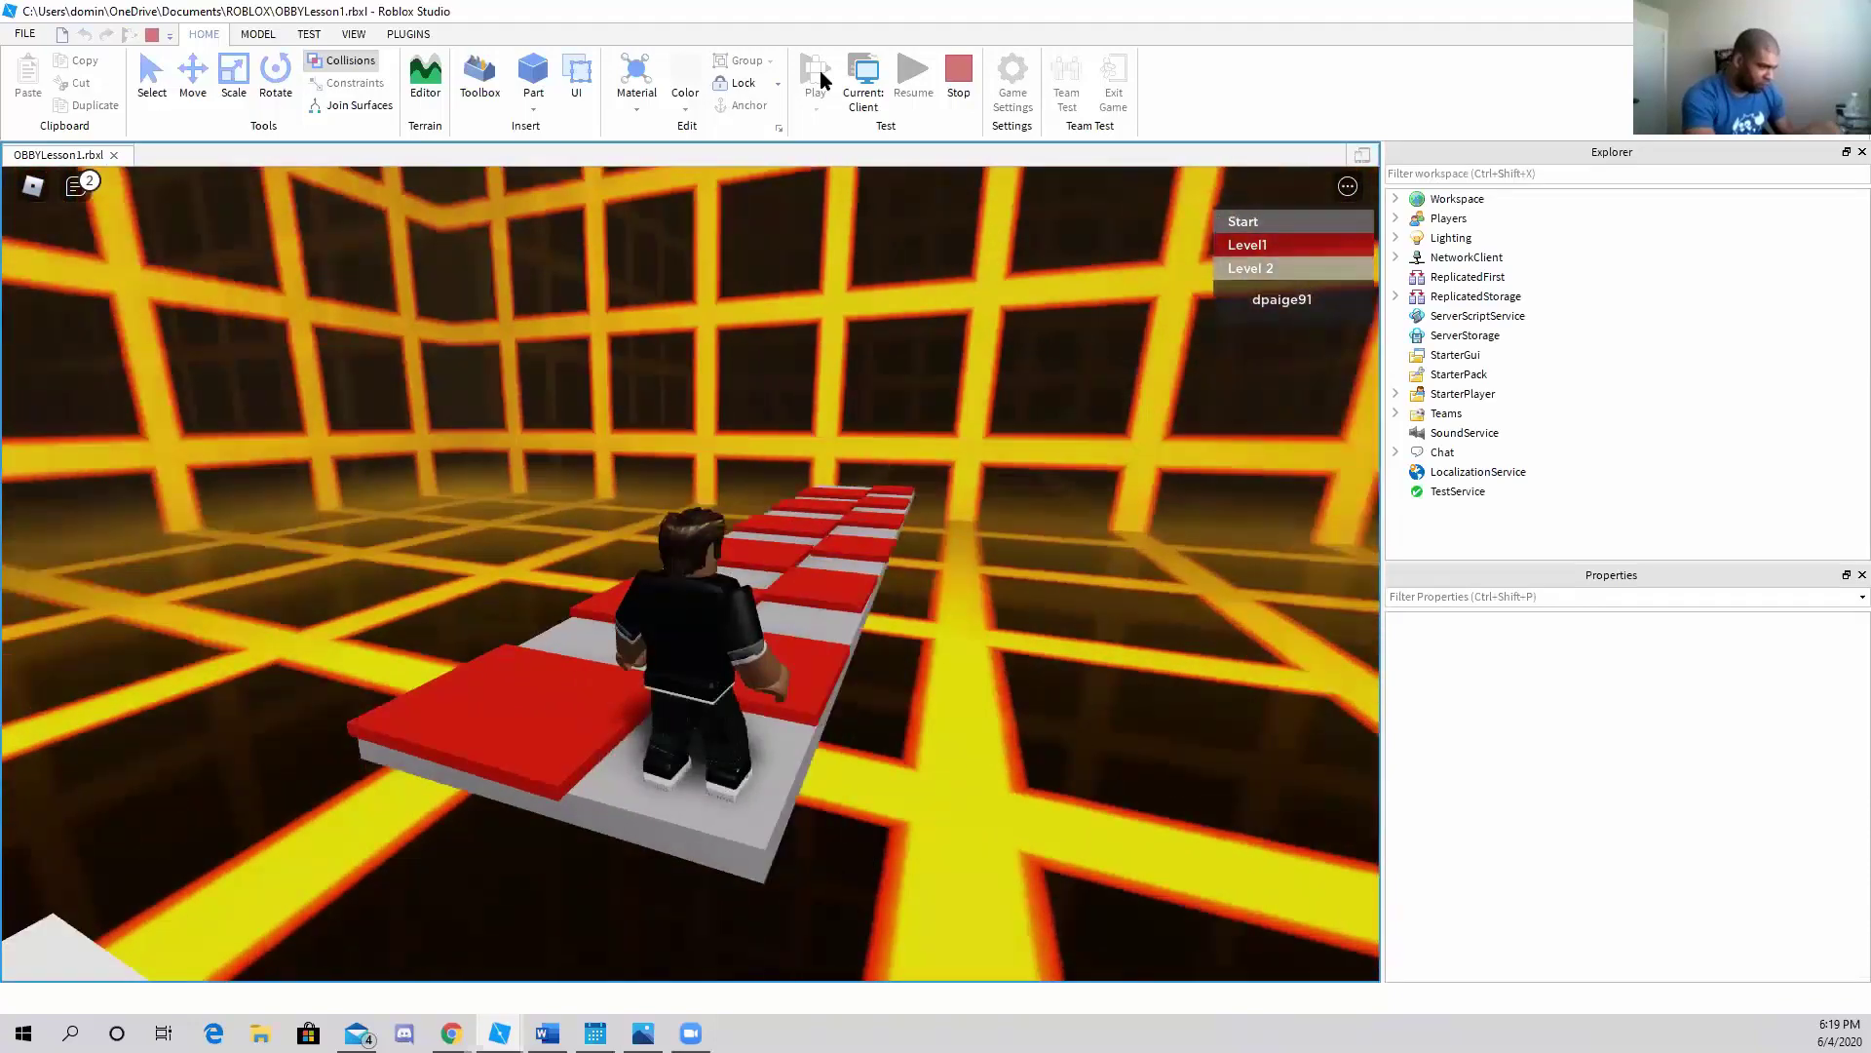
pyautogui.press('w')
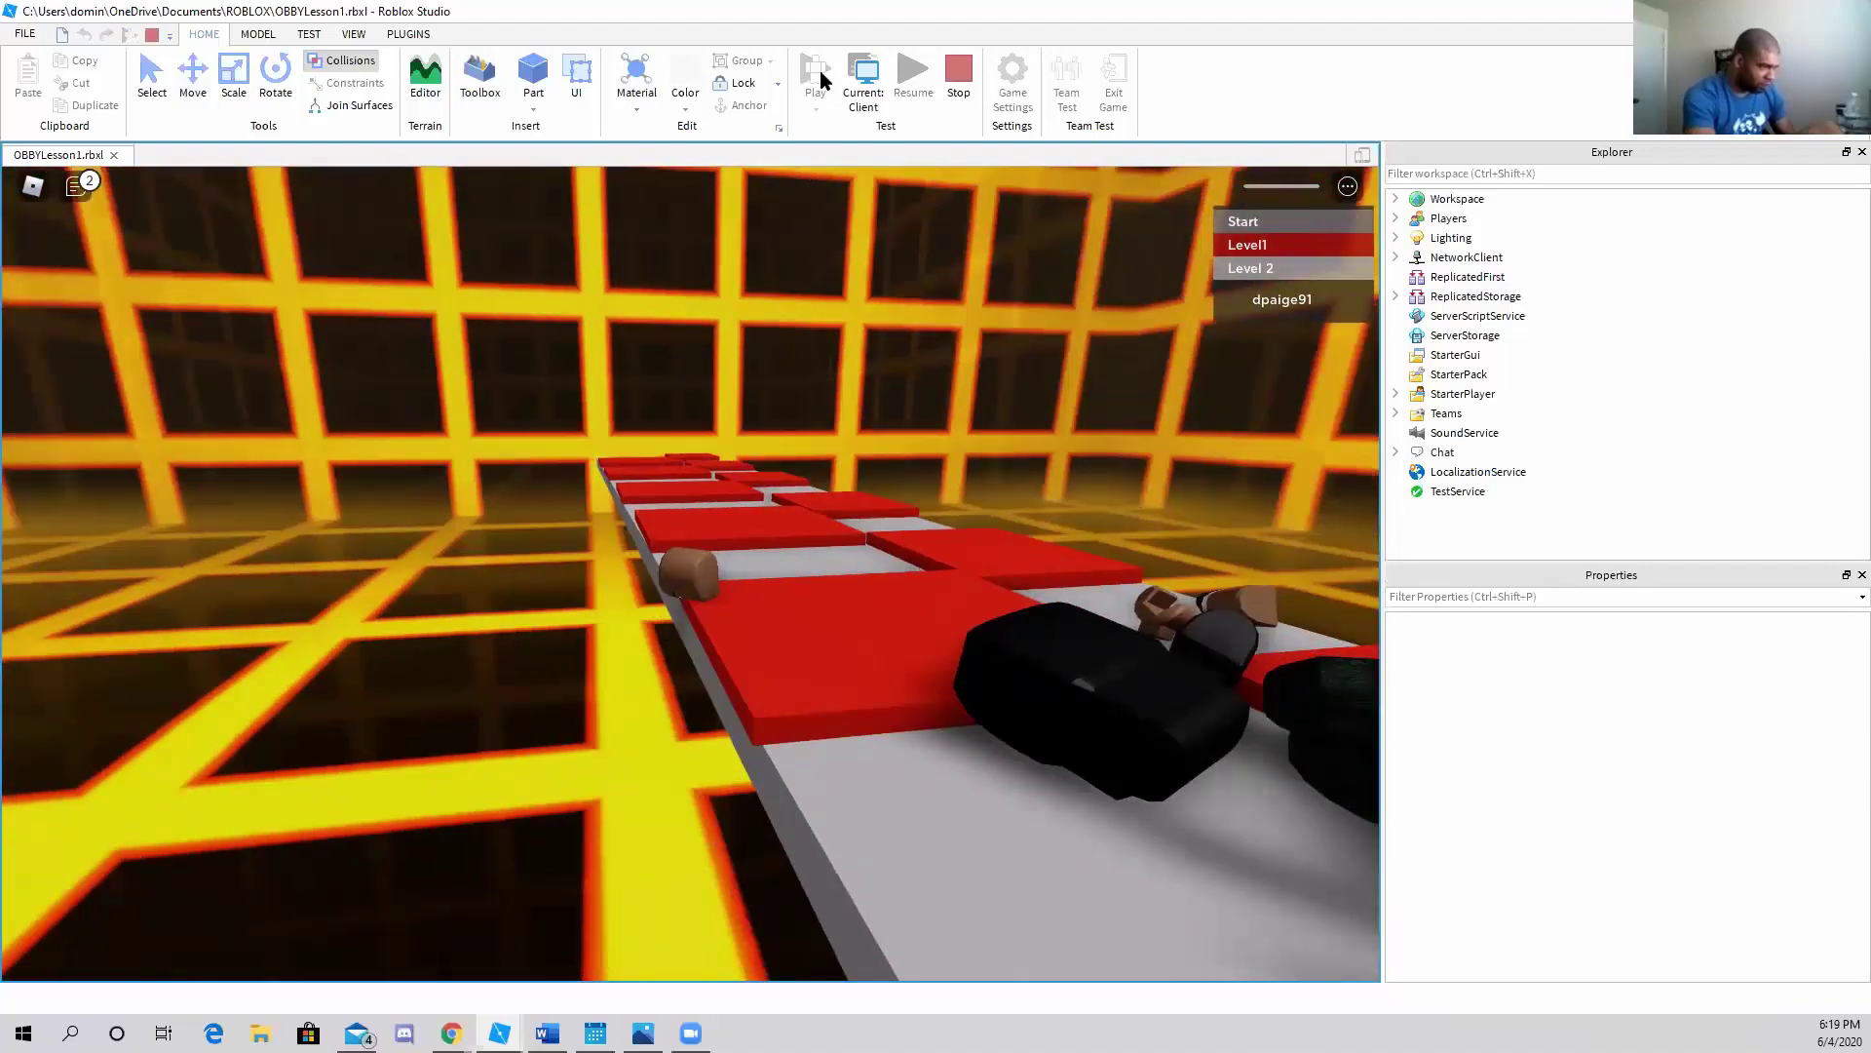
# After respawning, jump forward across the checkerboard strip until the avatar lands in the lava
pyautogui.press('a')
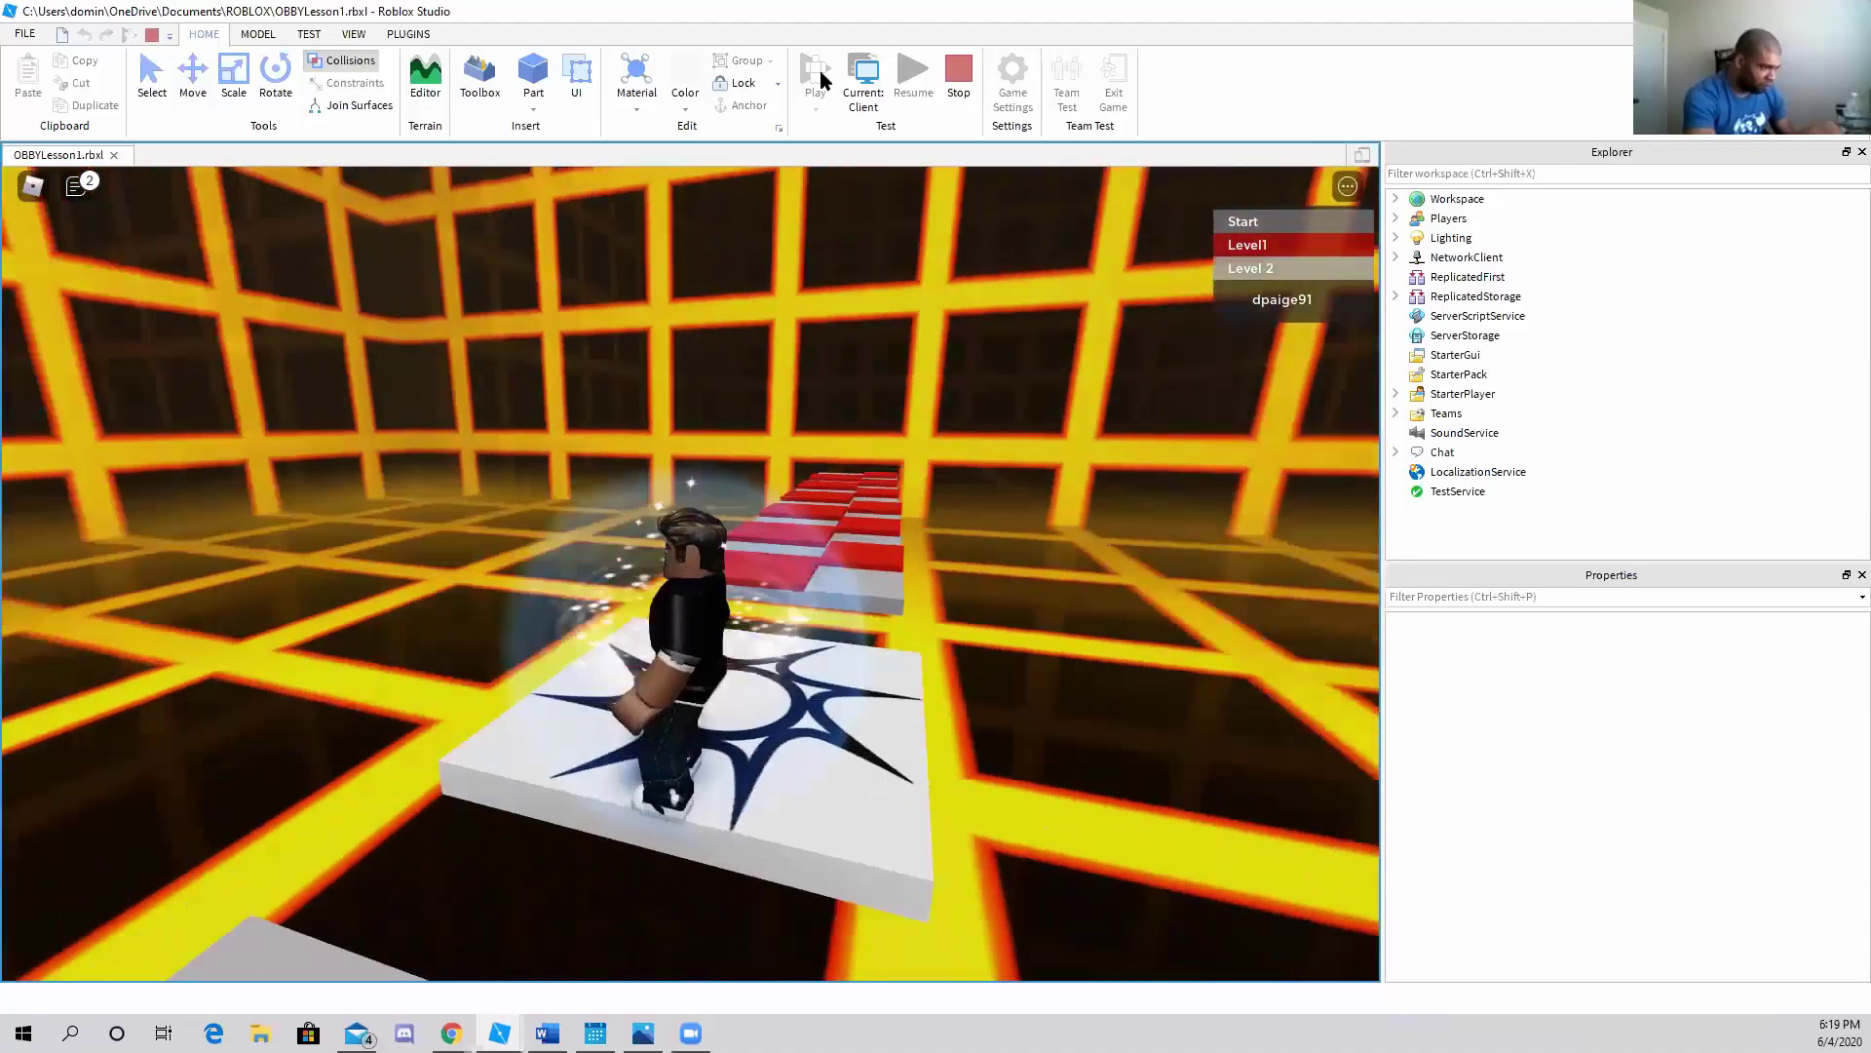
pyautogui.press('w')
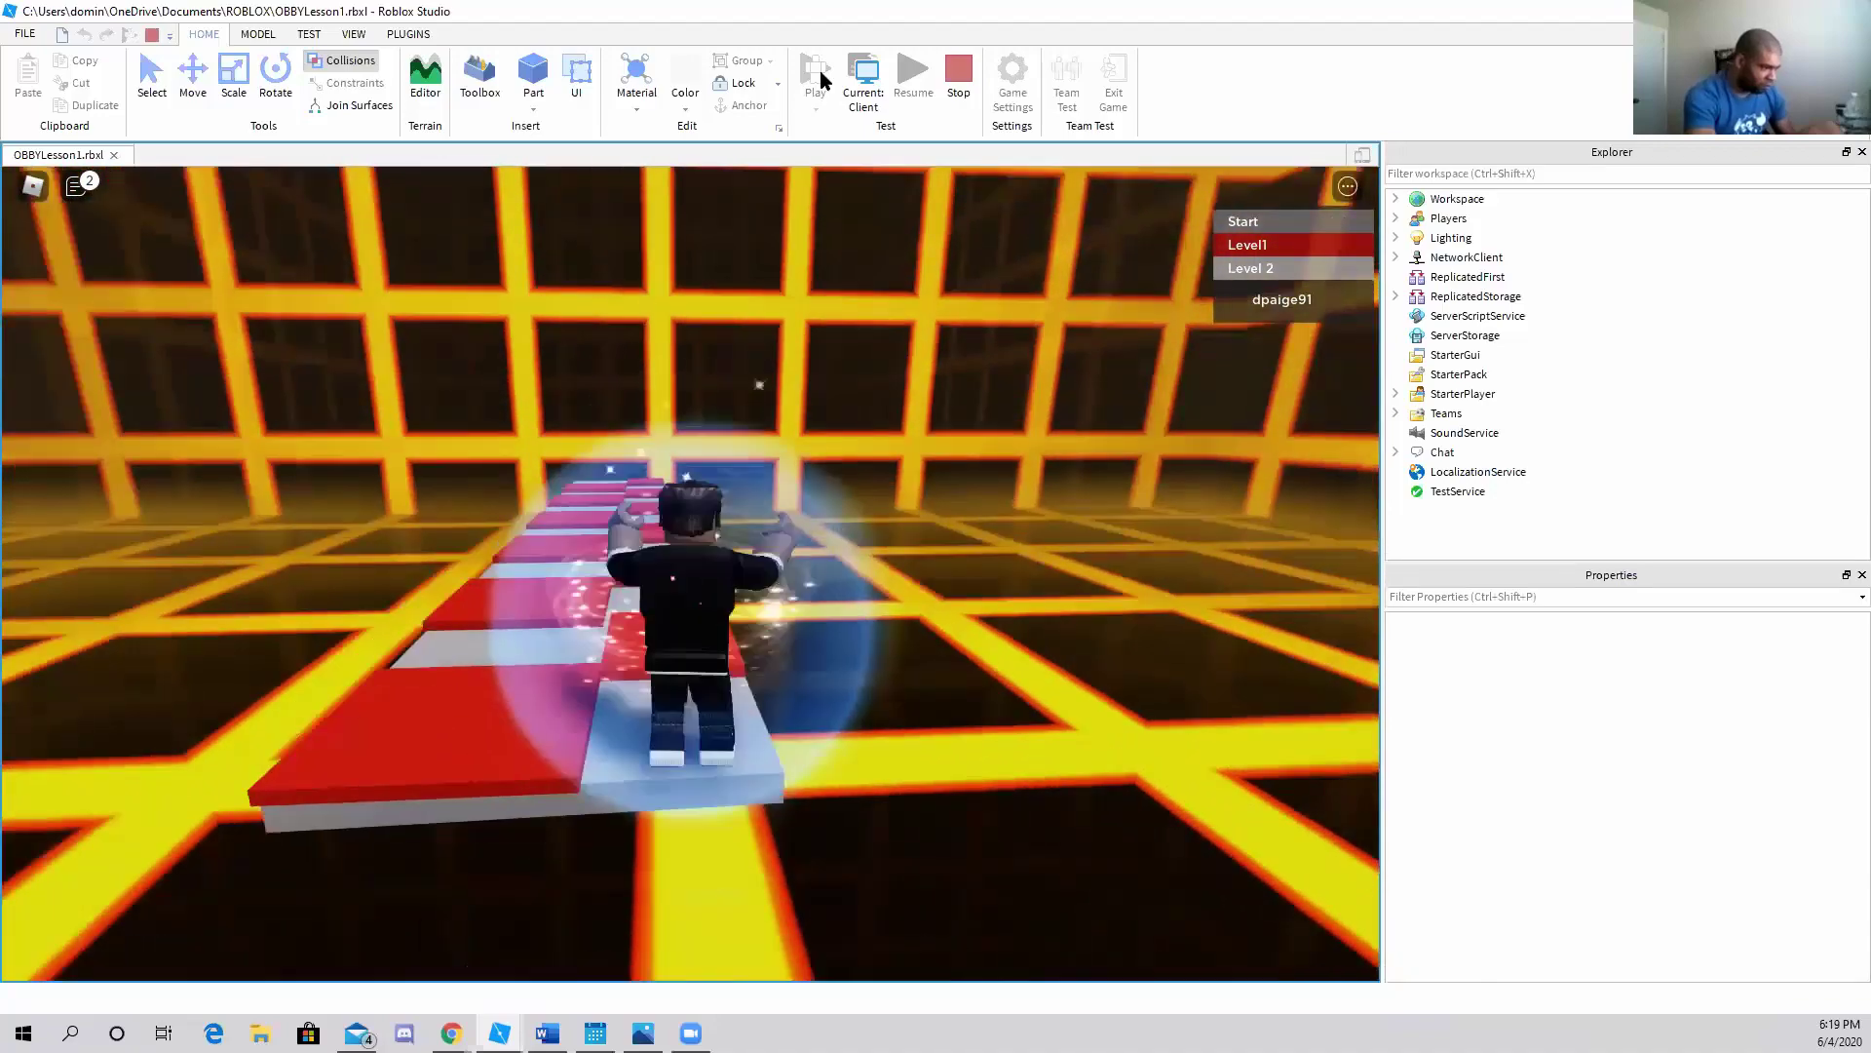
pyautogui.press('w')
pyautogui.press('space')
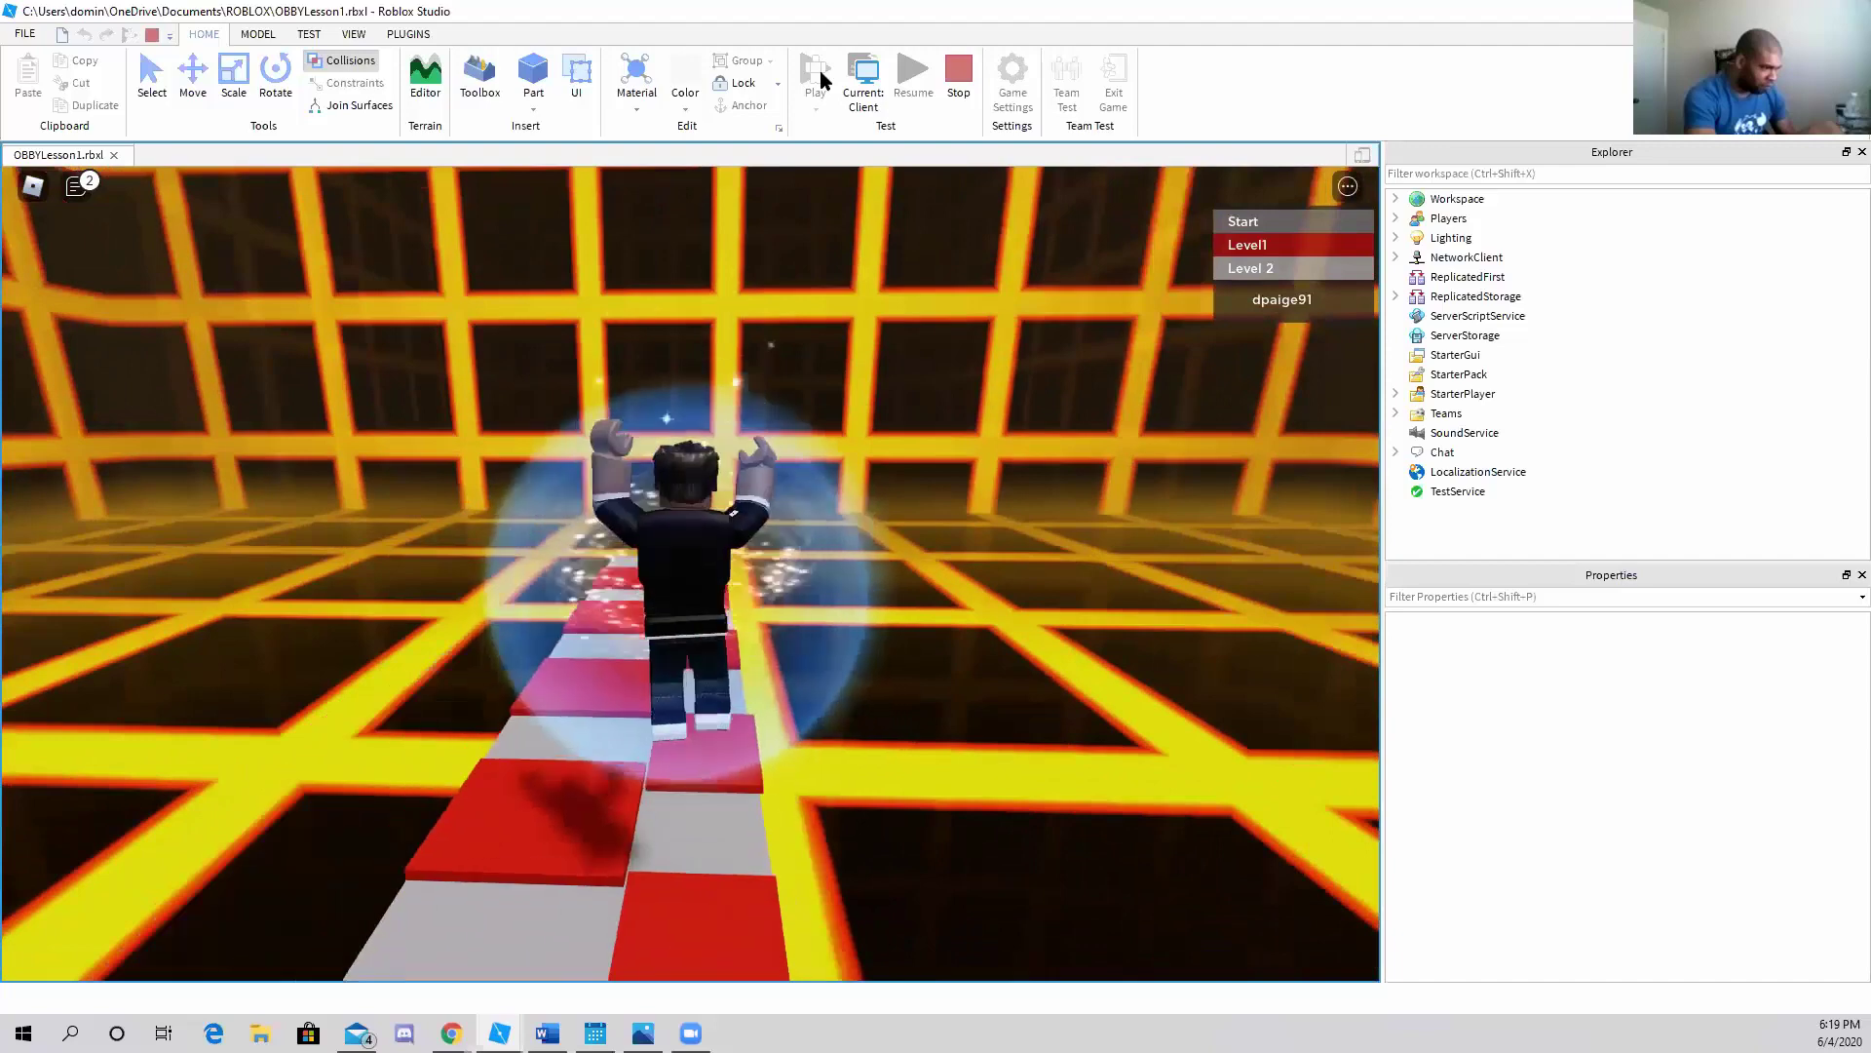
pyautogui.press('w')
pyautogui.press('space')
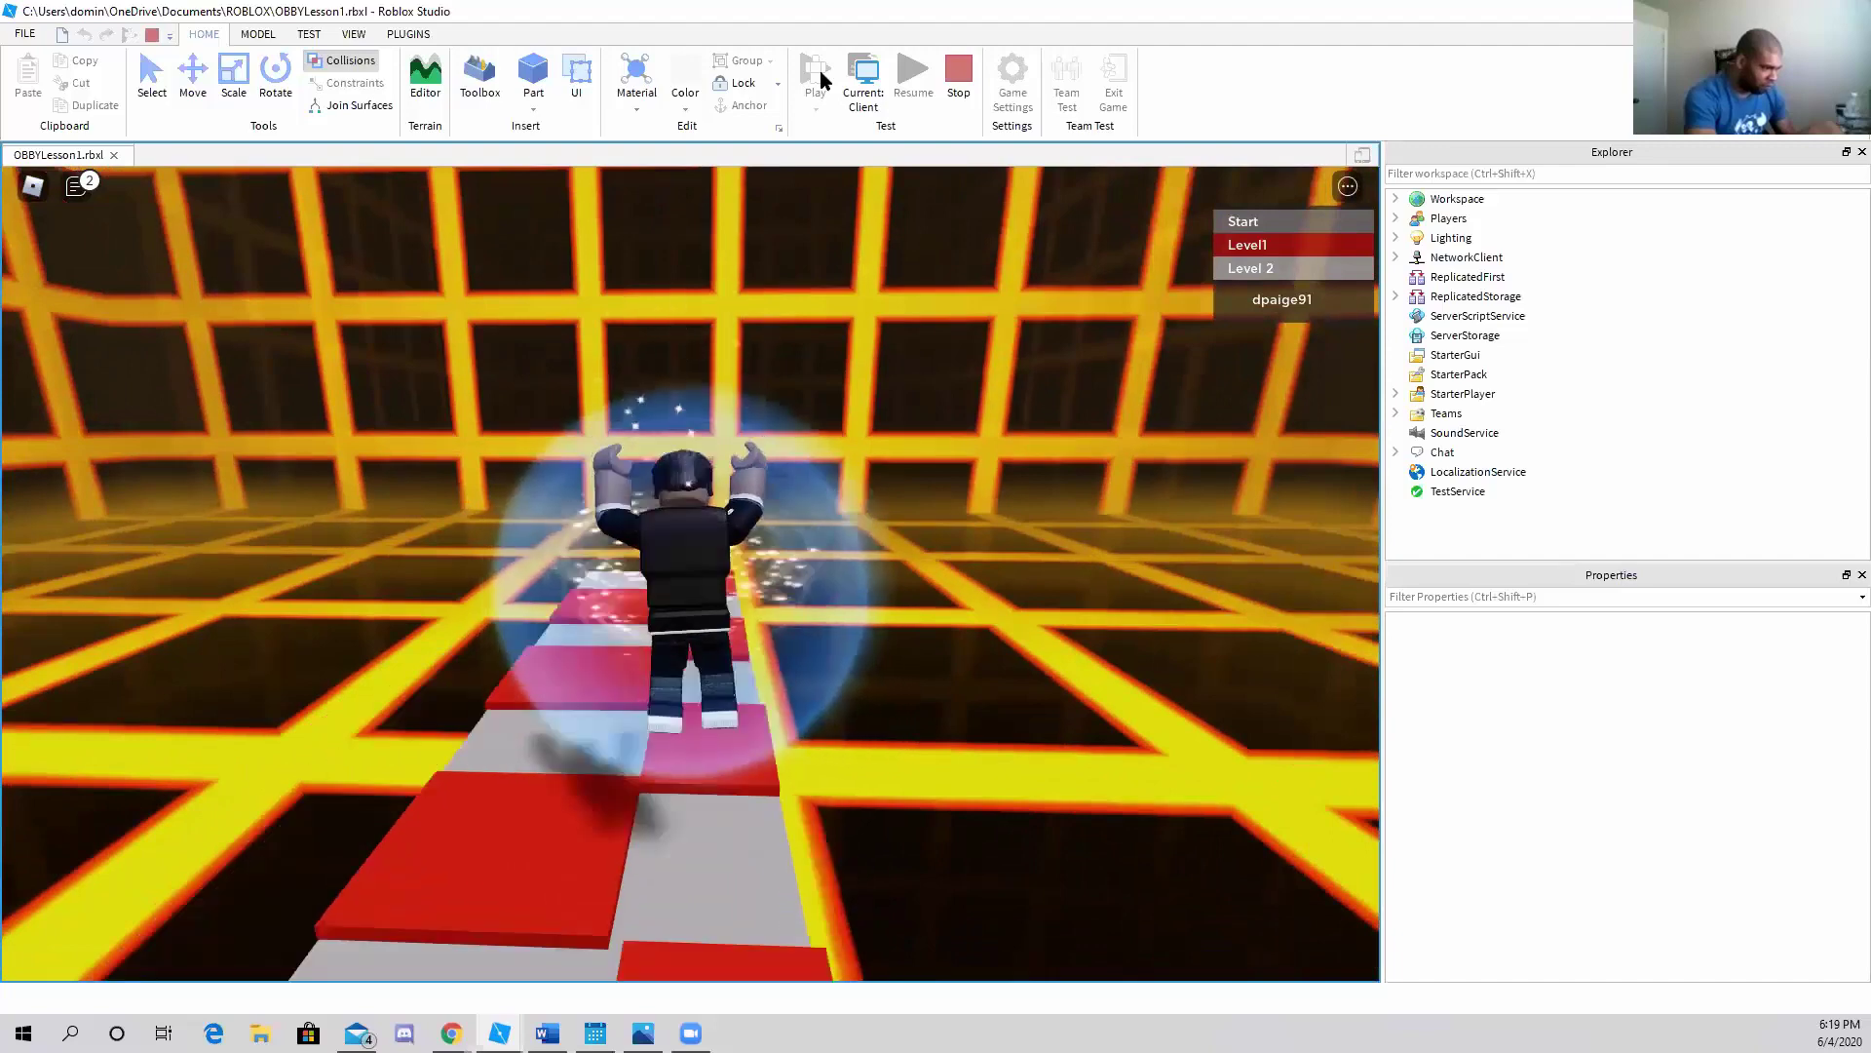
pyautogui.press('w')
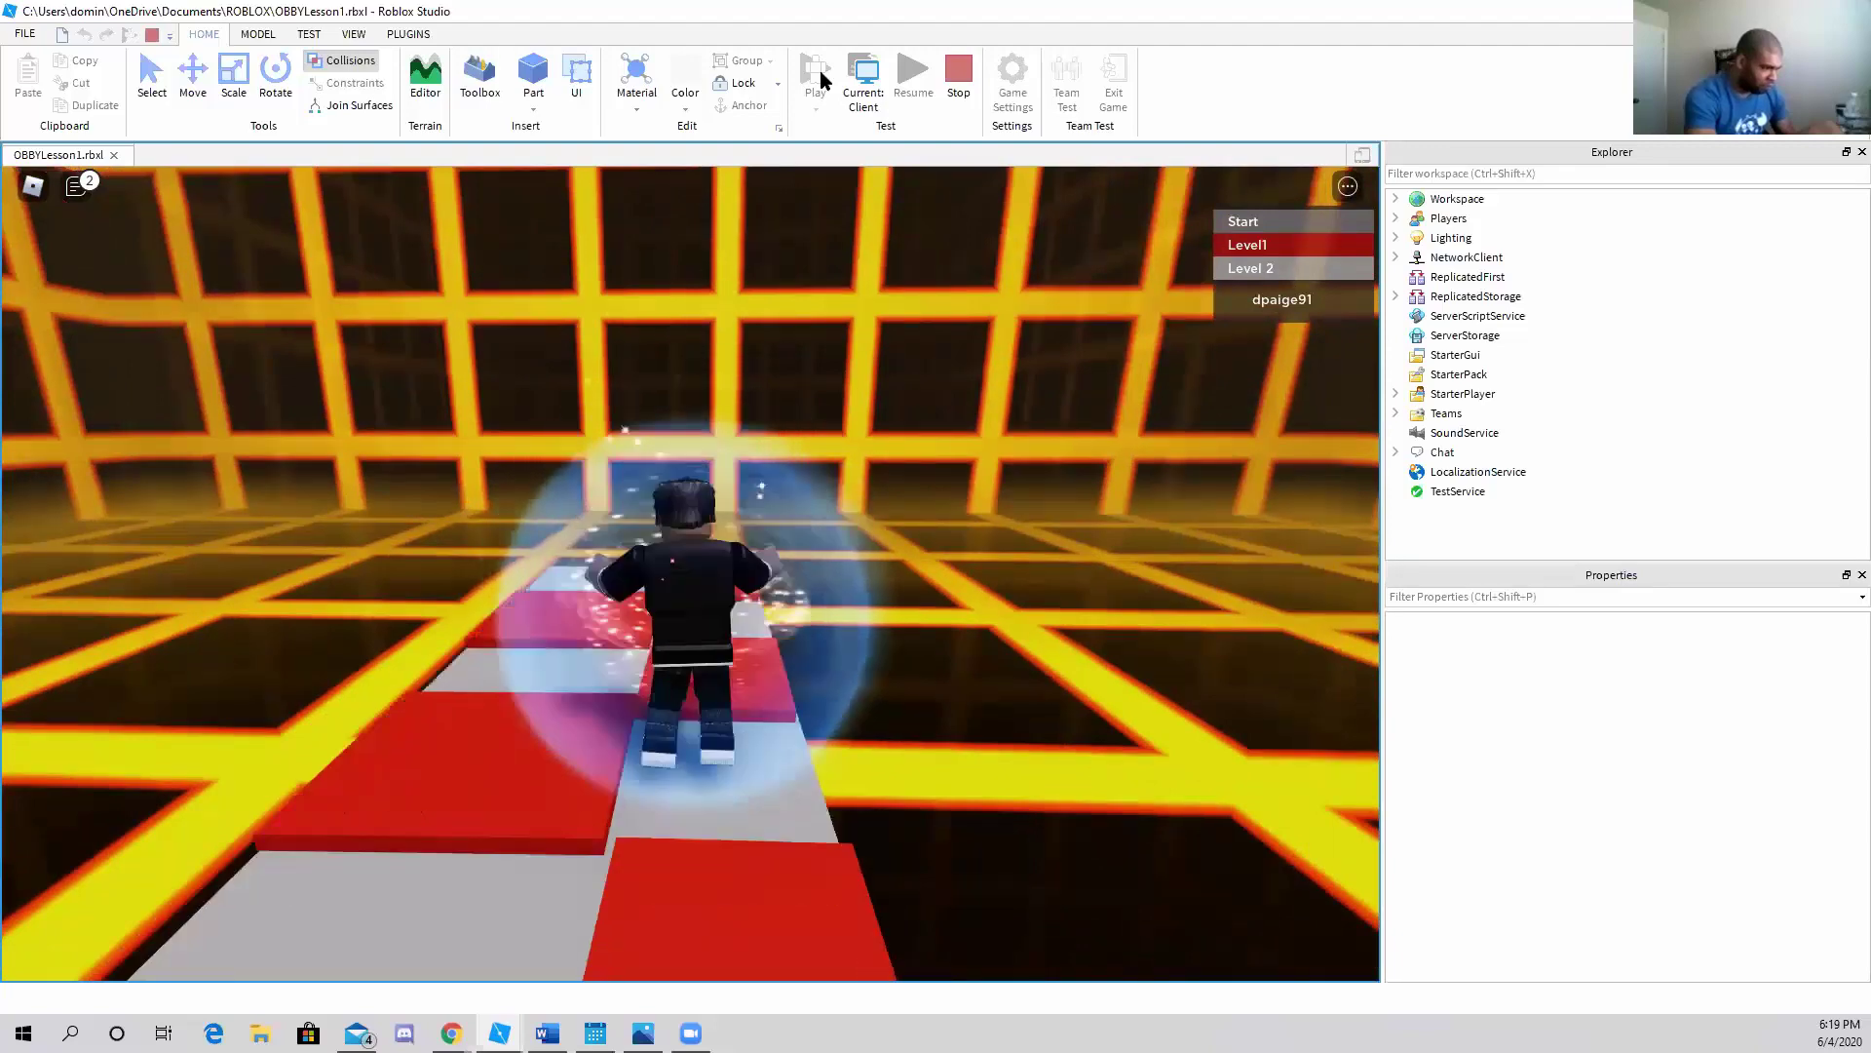
pyautogui.press('w')
pyautogui.press('space')
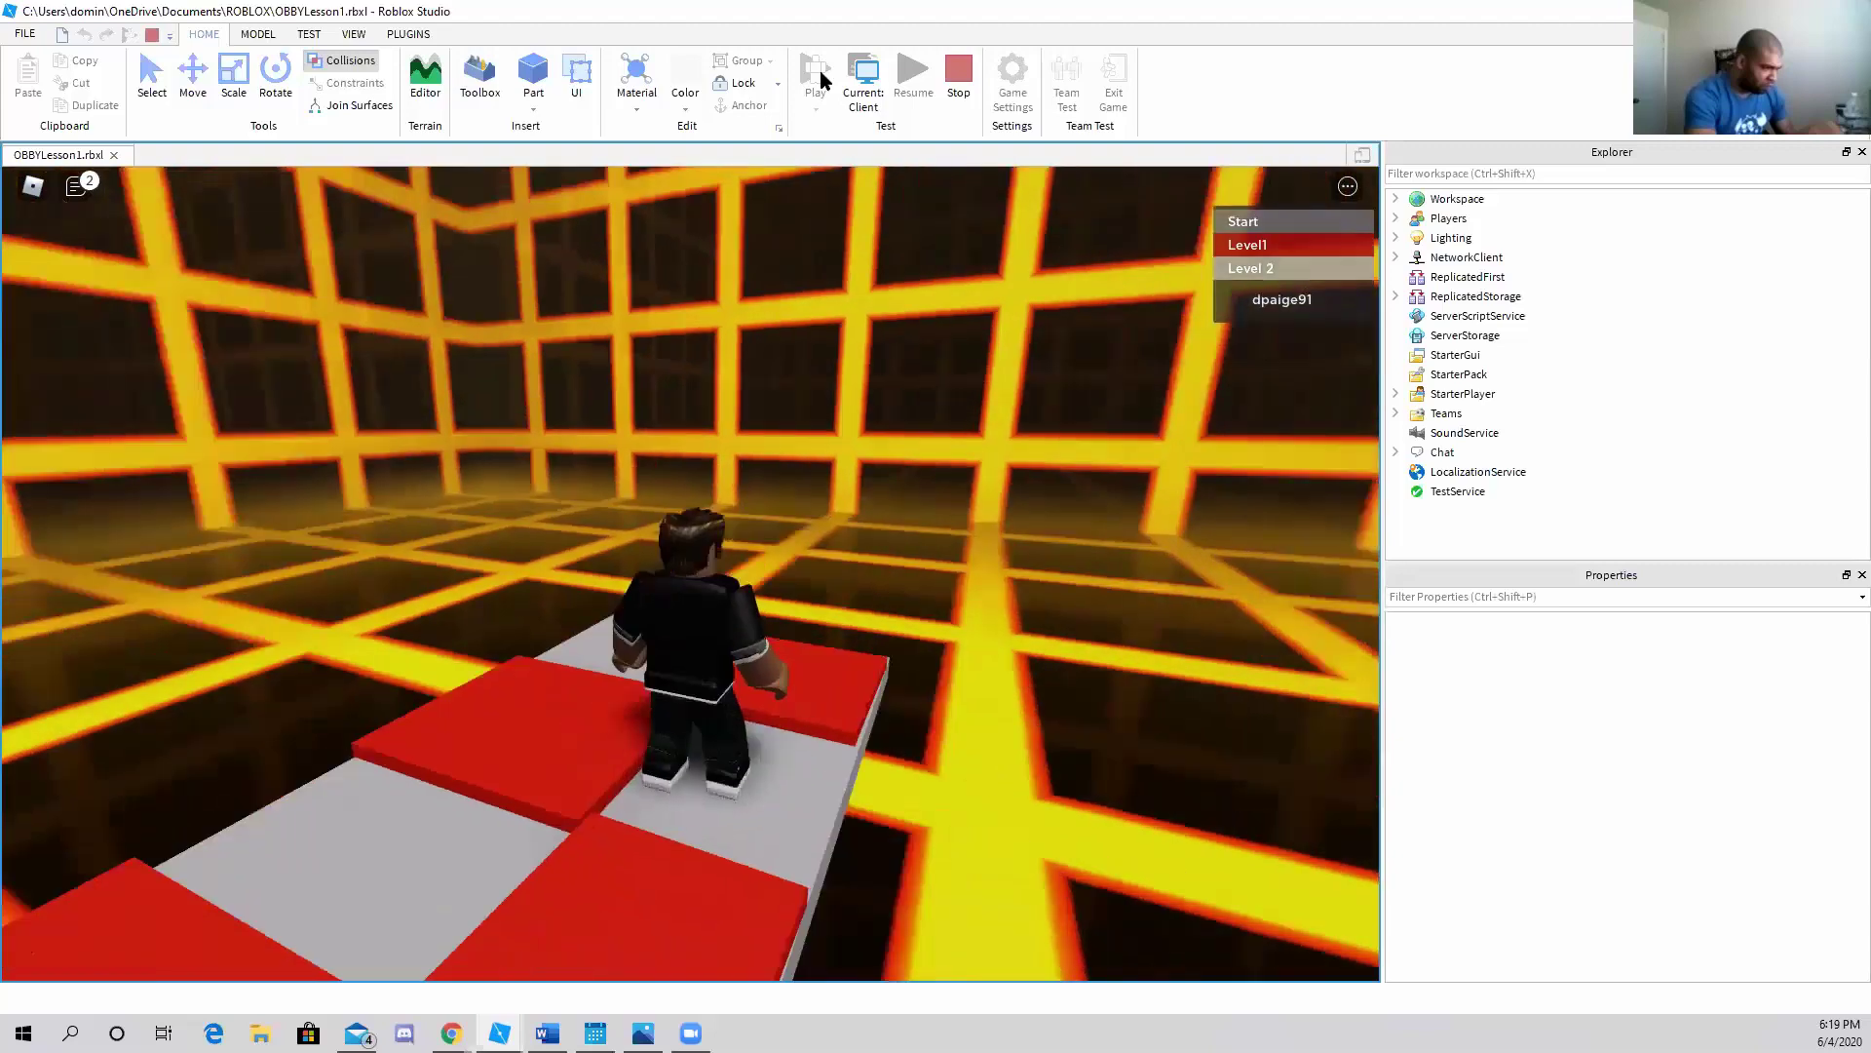
pyautogui.press('w')
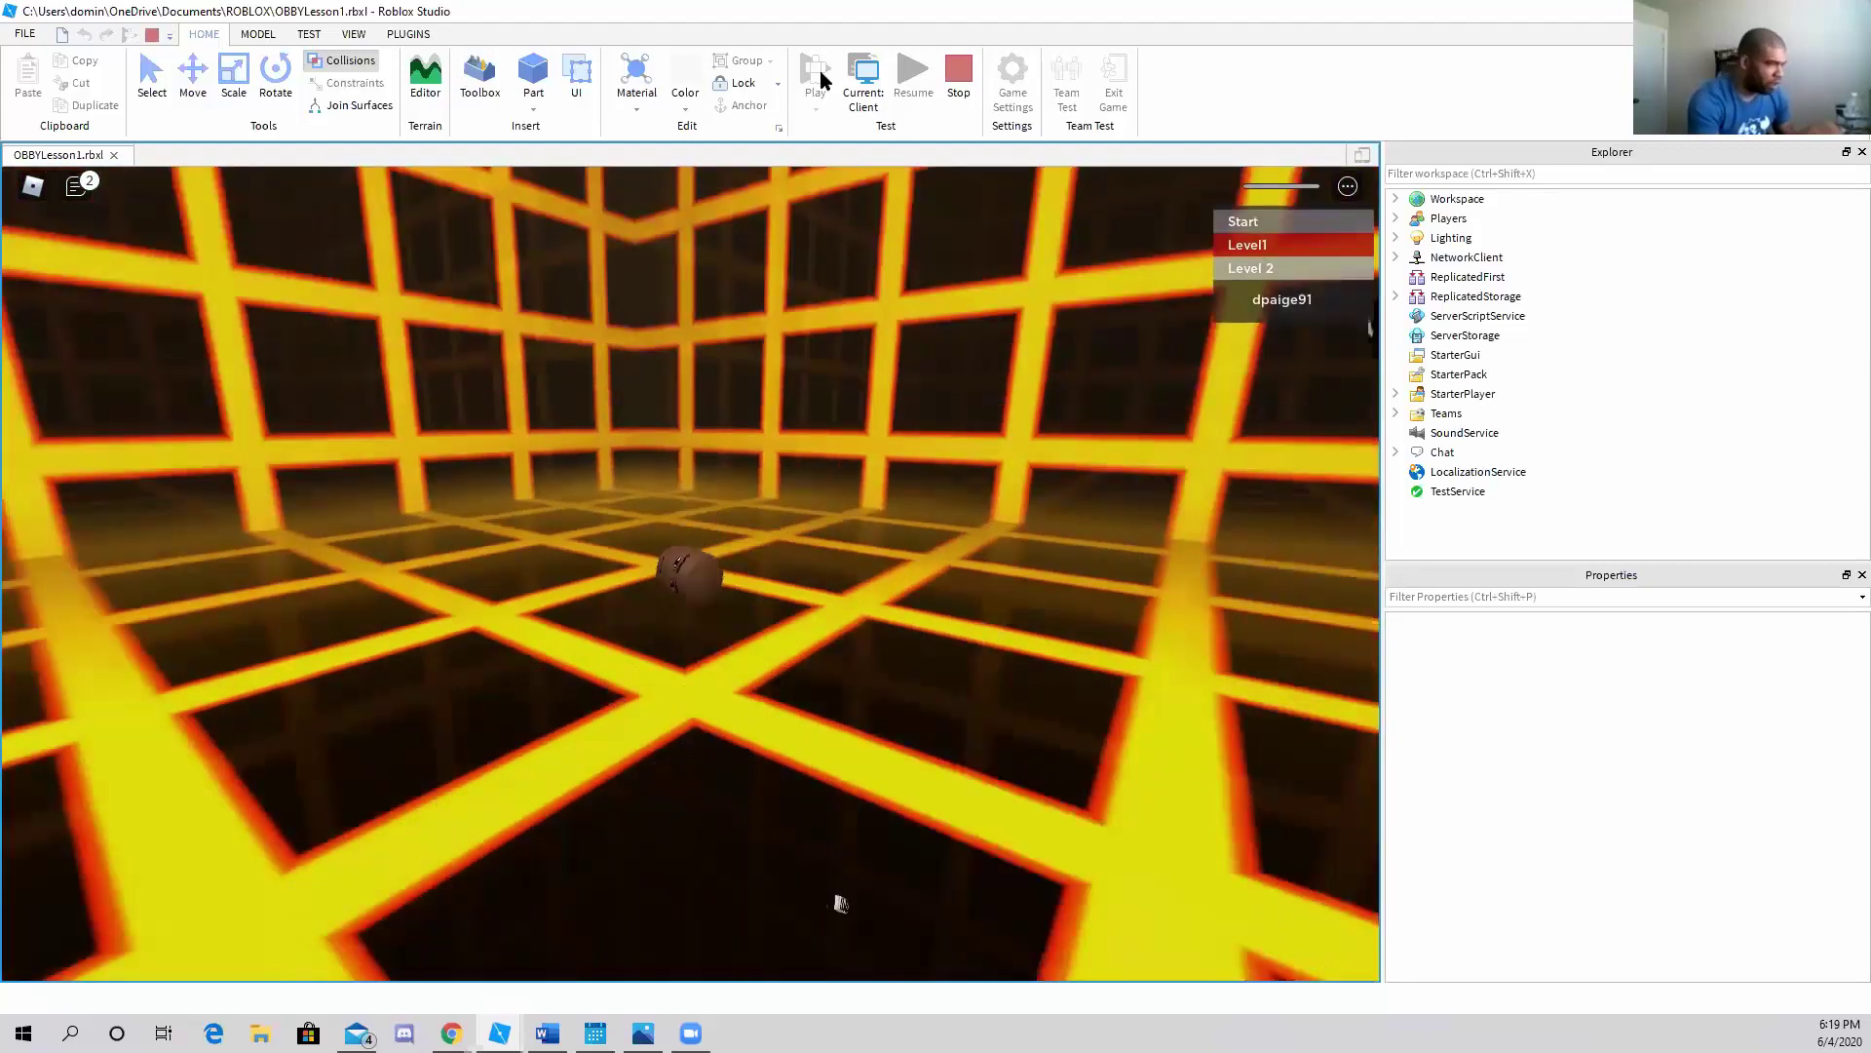
# Stop the play-test and return to editing, viewing down the checkered strip
pyautogui.click(958, 74)
pyautogui.moveTo(823, 575); pyautogui.dragTo(824, 575, button='right')
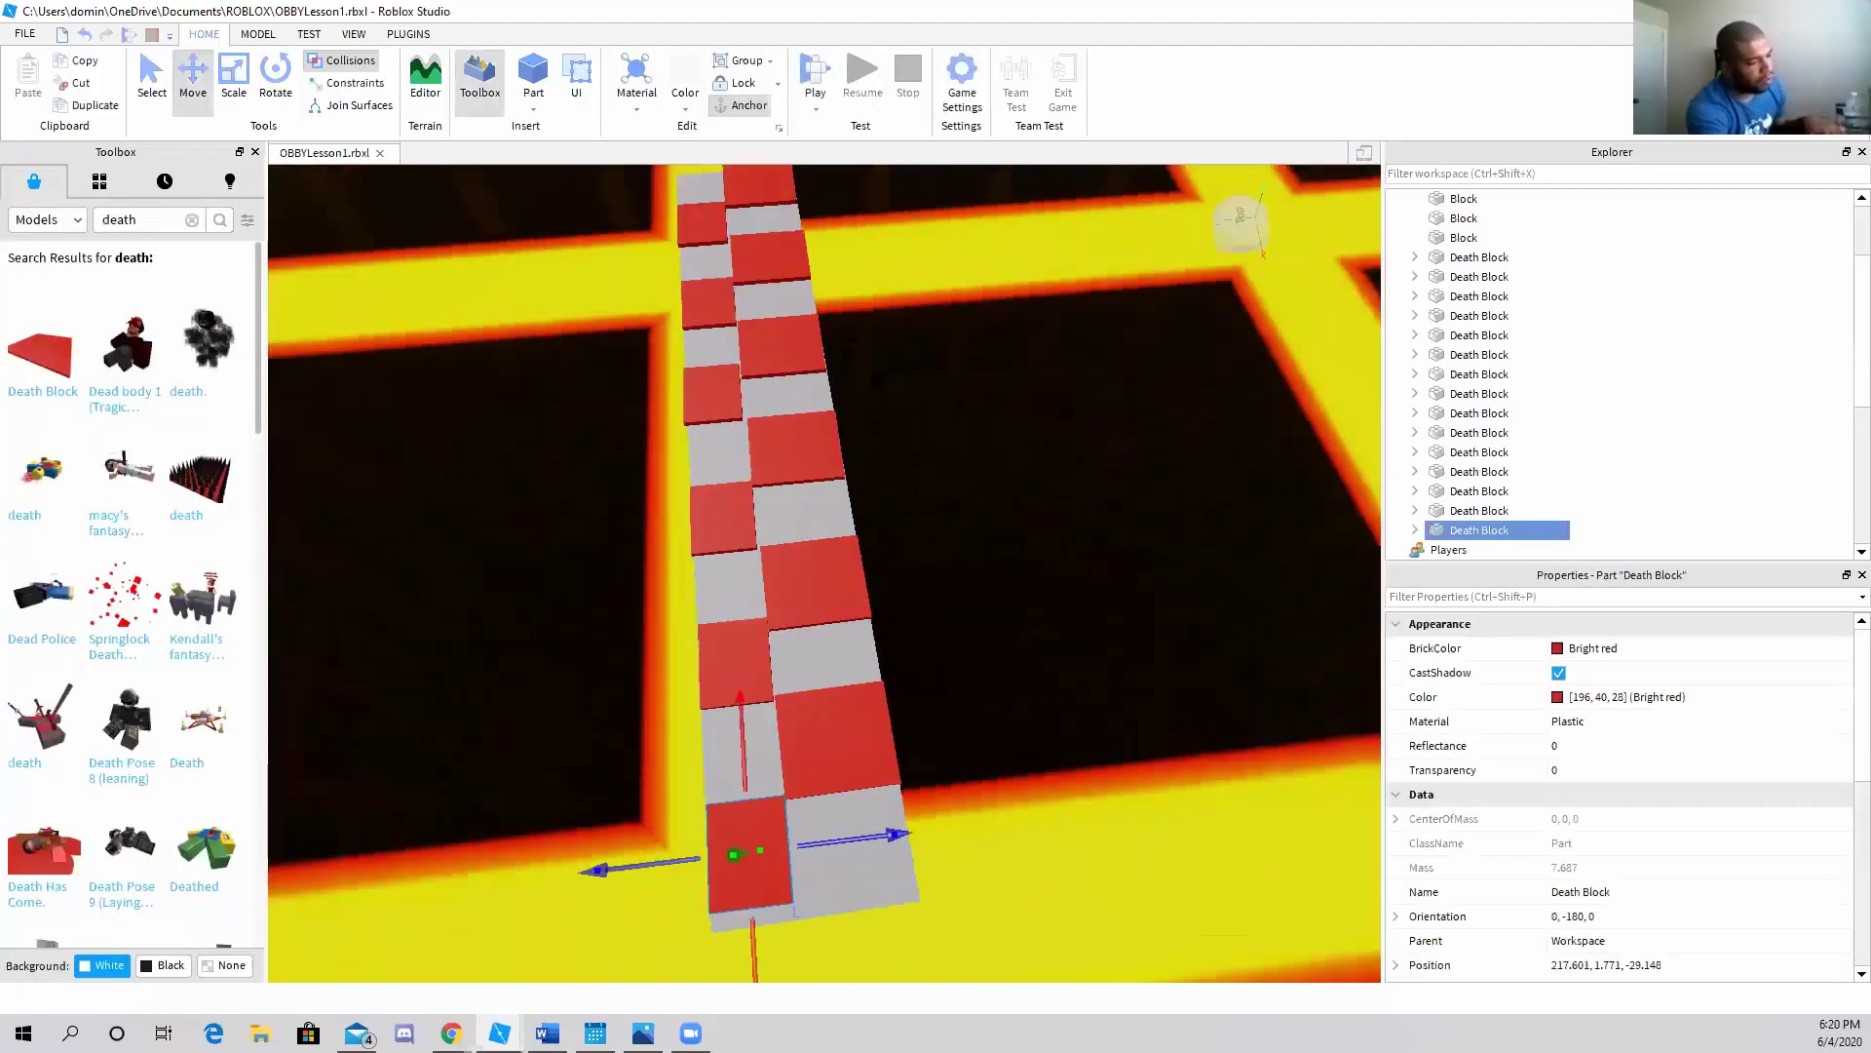
pyautogui.click(25, 33)
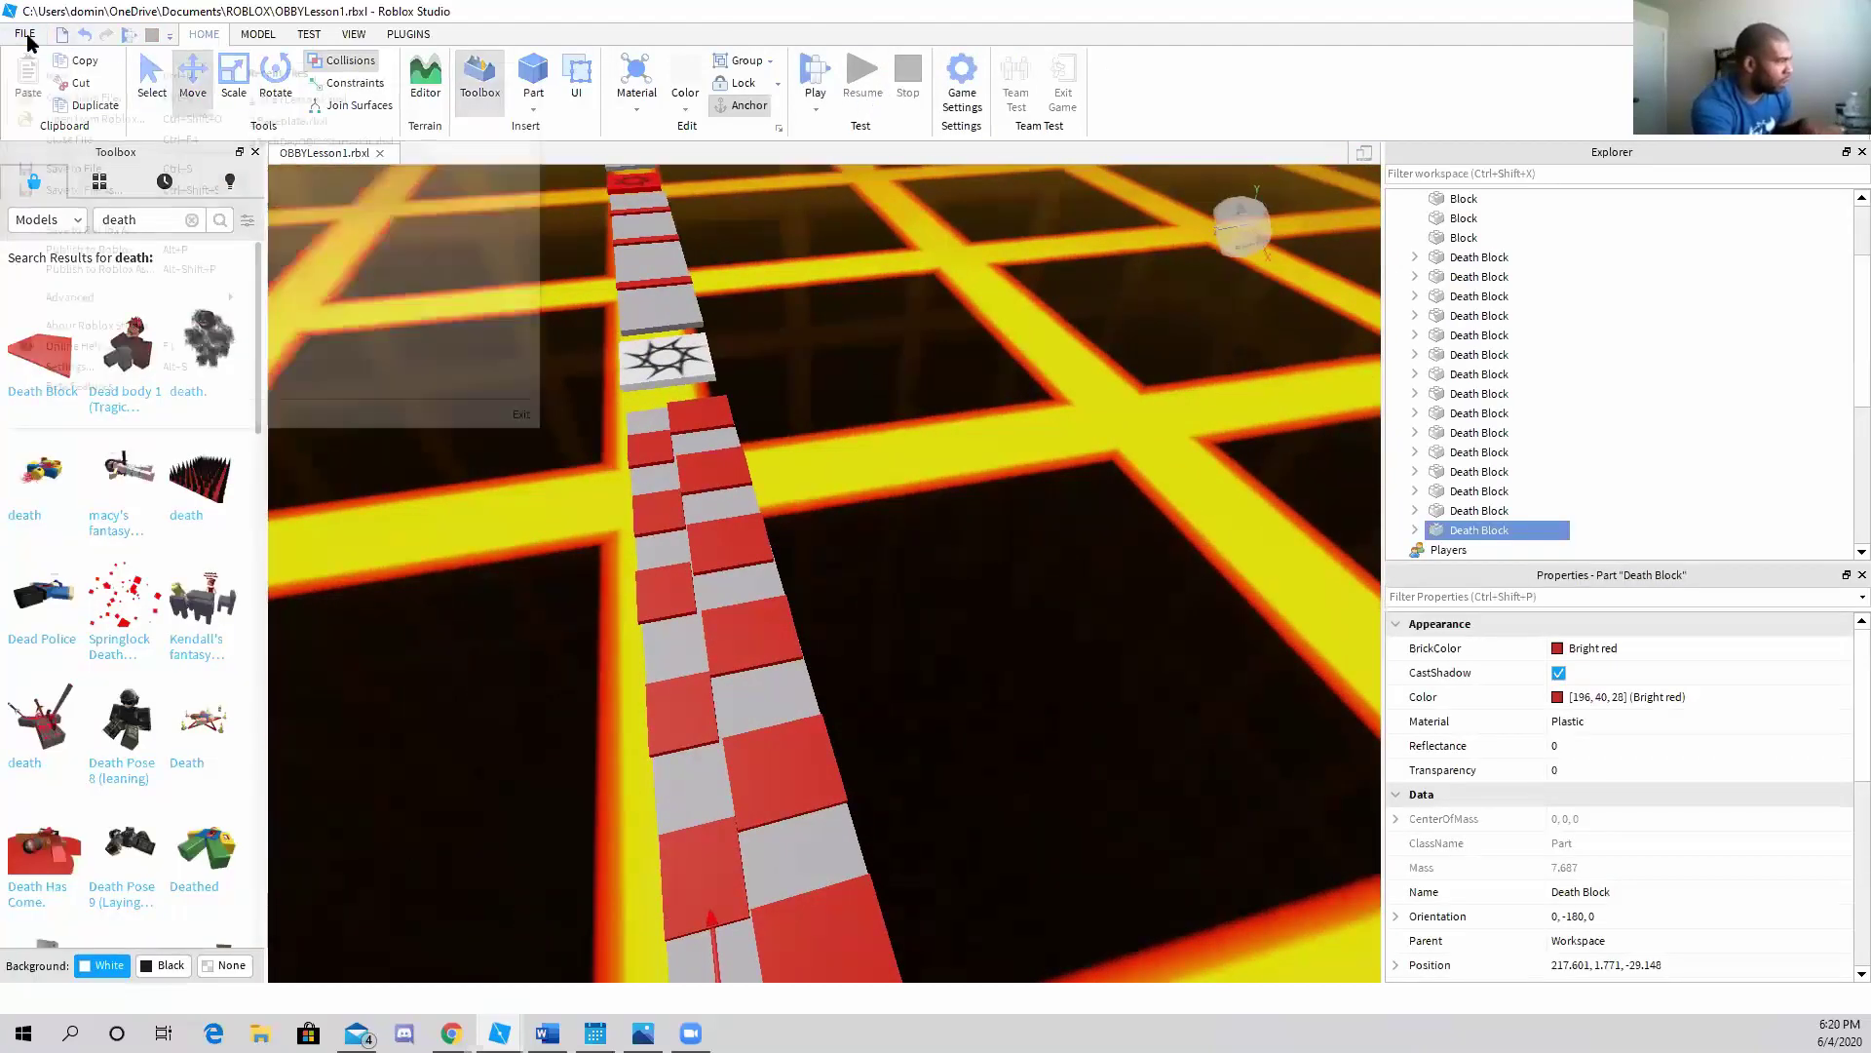
# Save the place as a new file named OBBYLesson2.rbxl
pyautogui.click(103, 171)
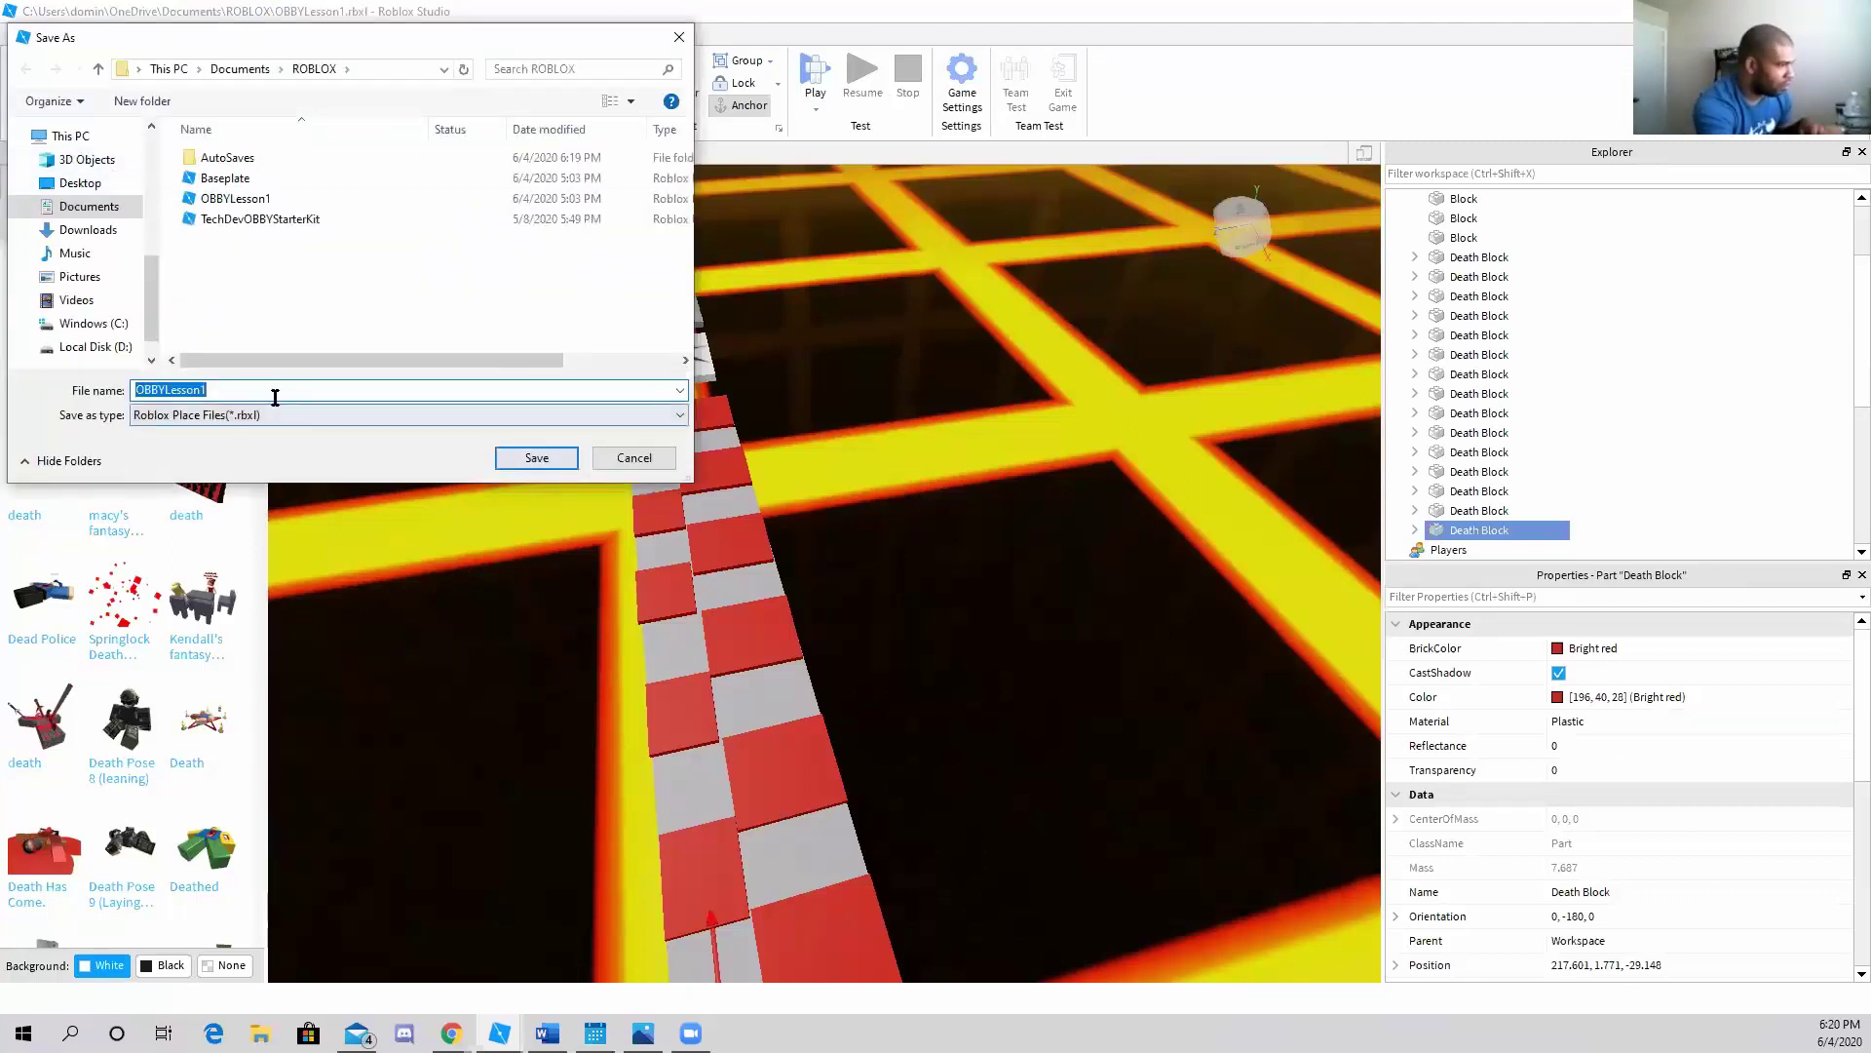
pyautogui.press('BackSpace')
pyautogui.write('2')
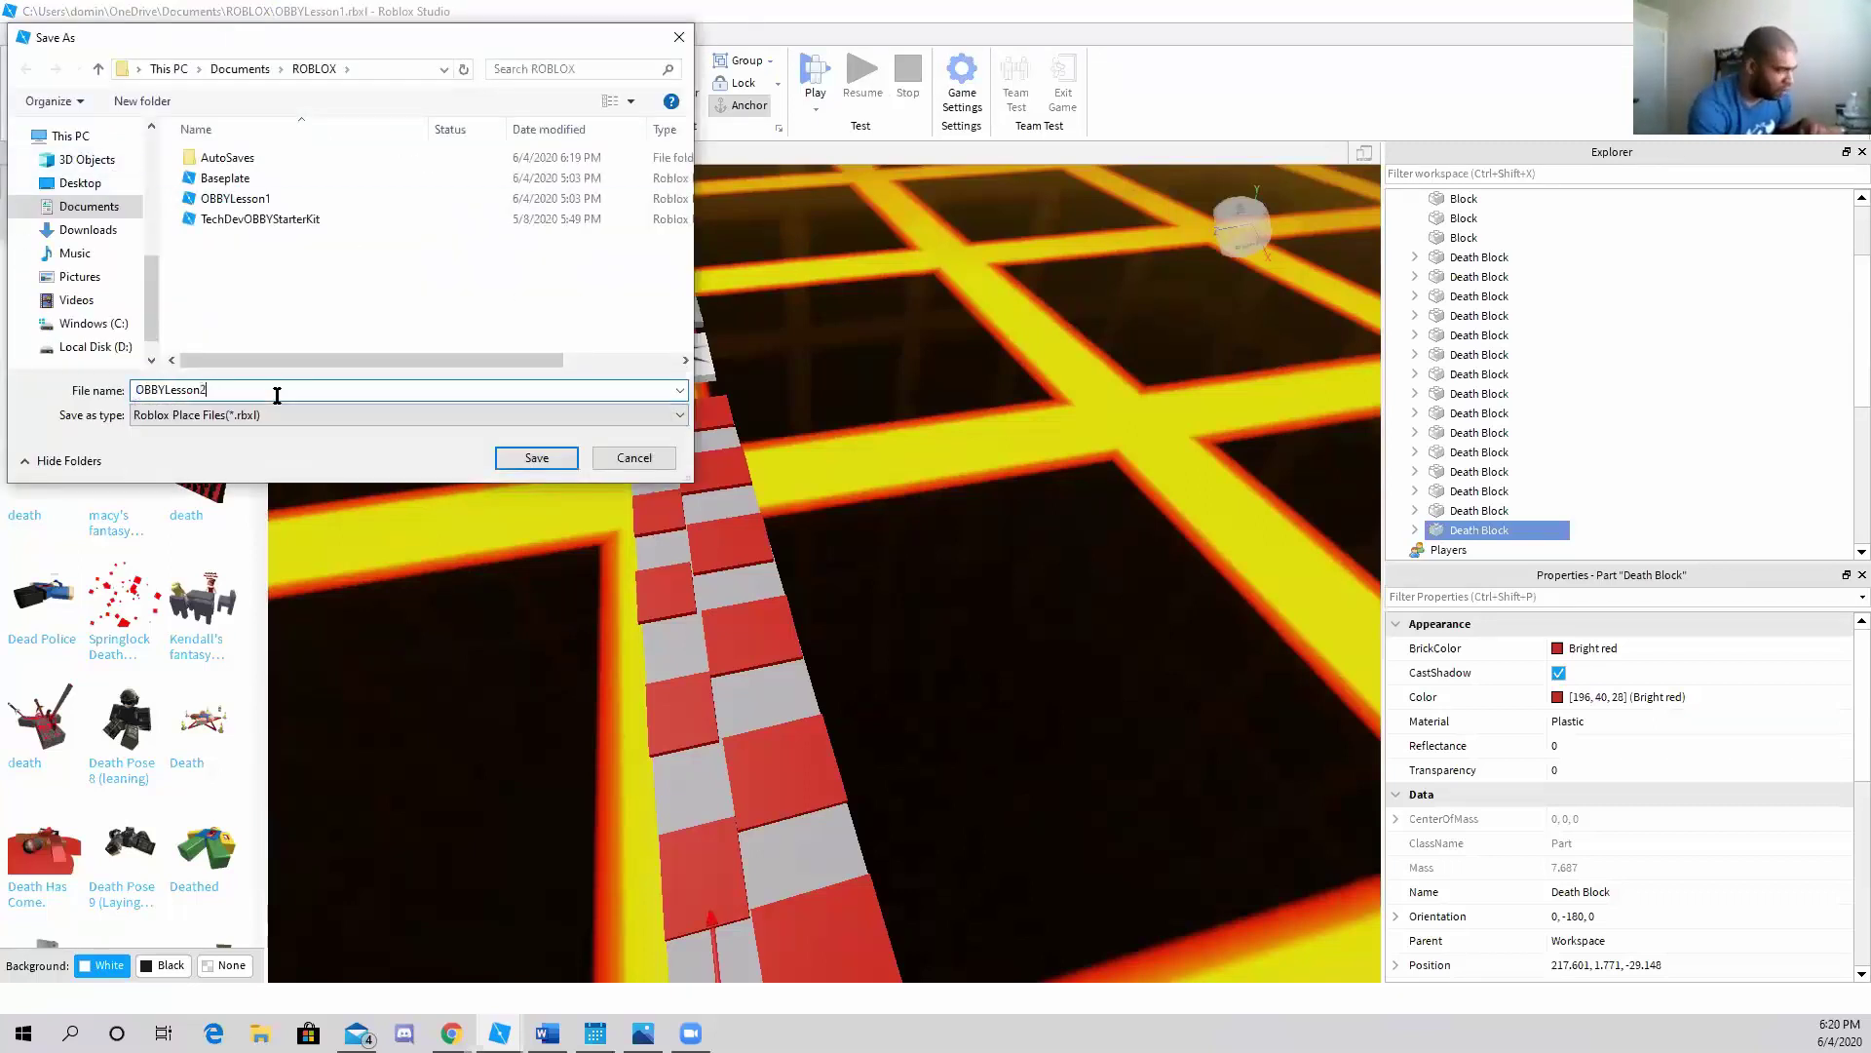
pyautogui.press('Return')
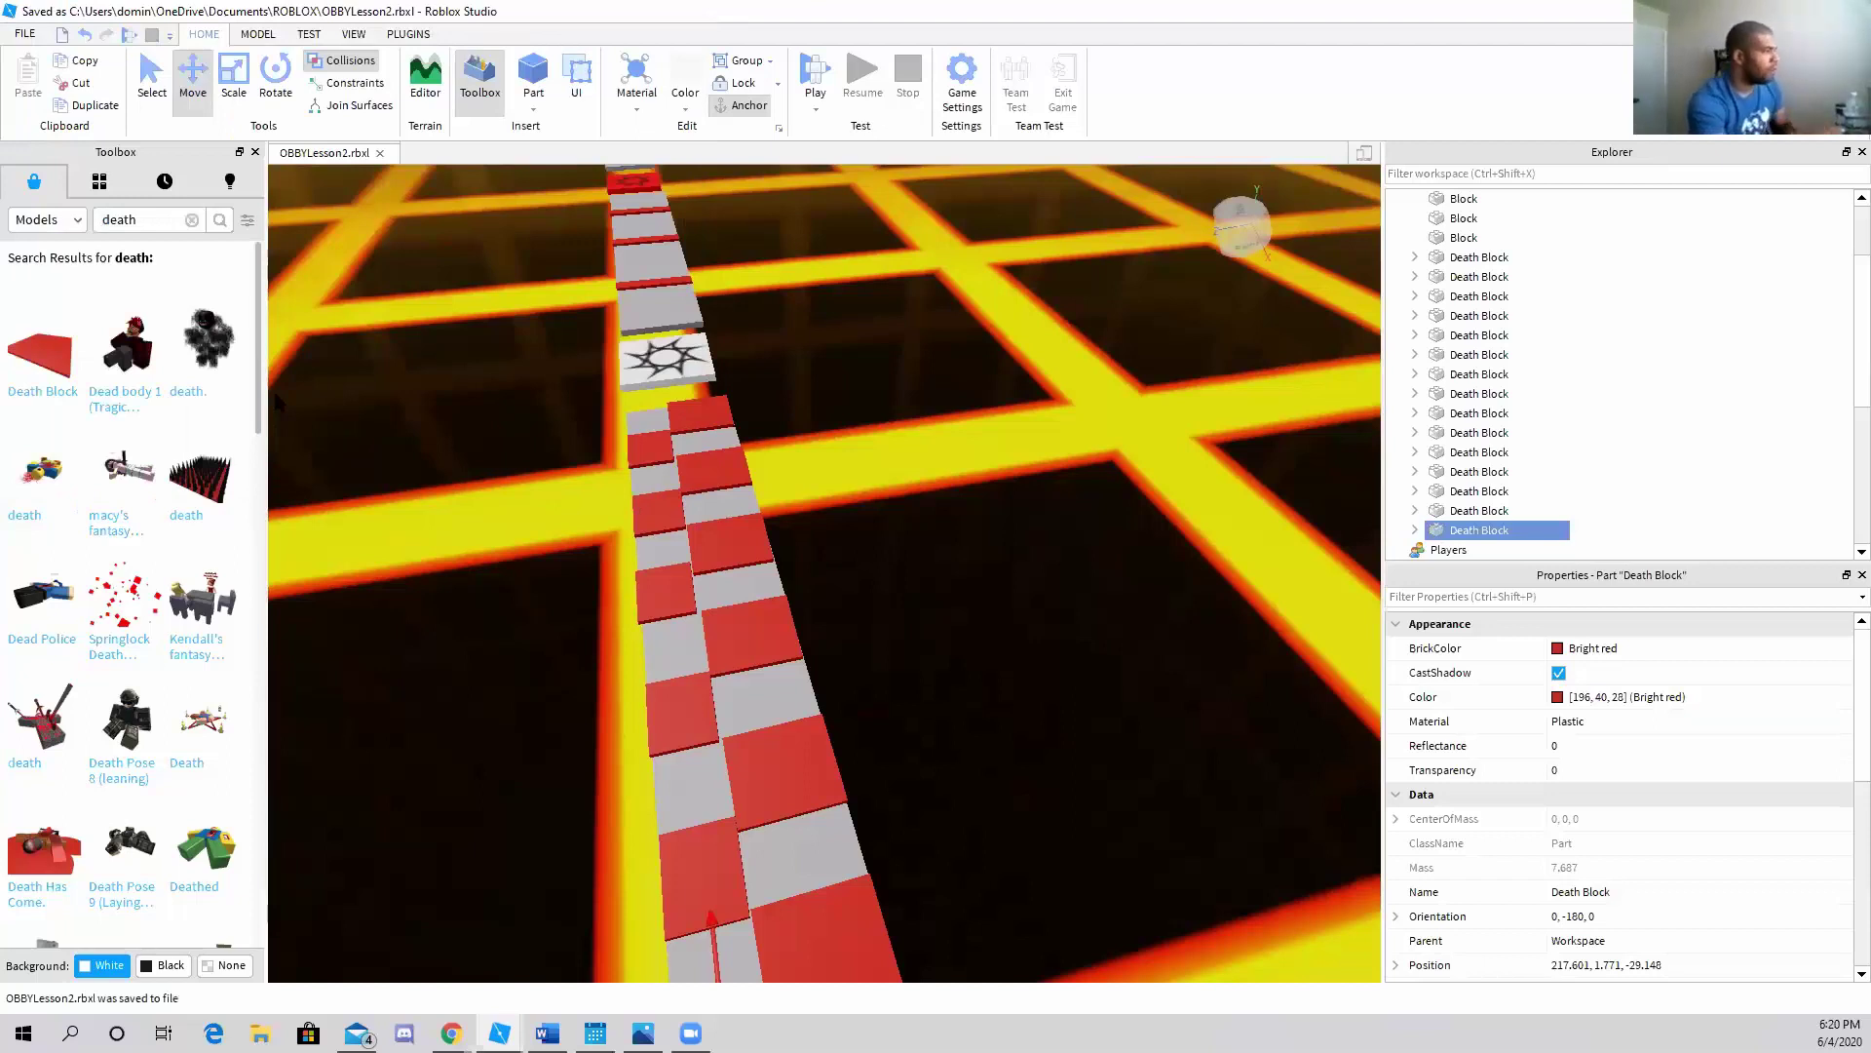